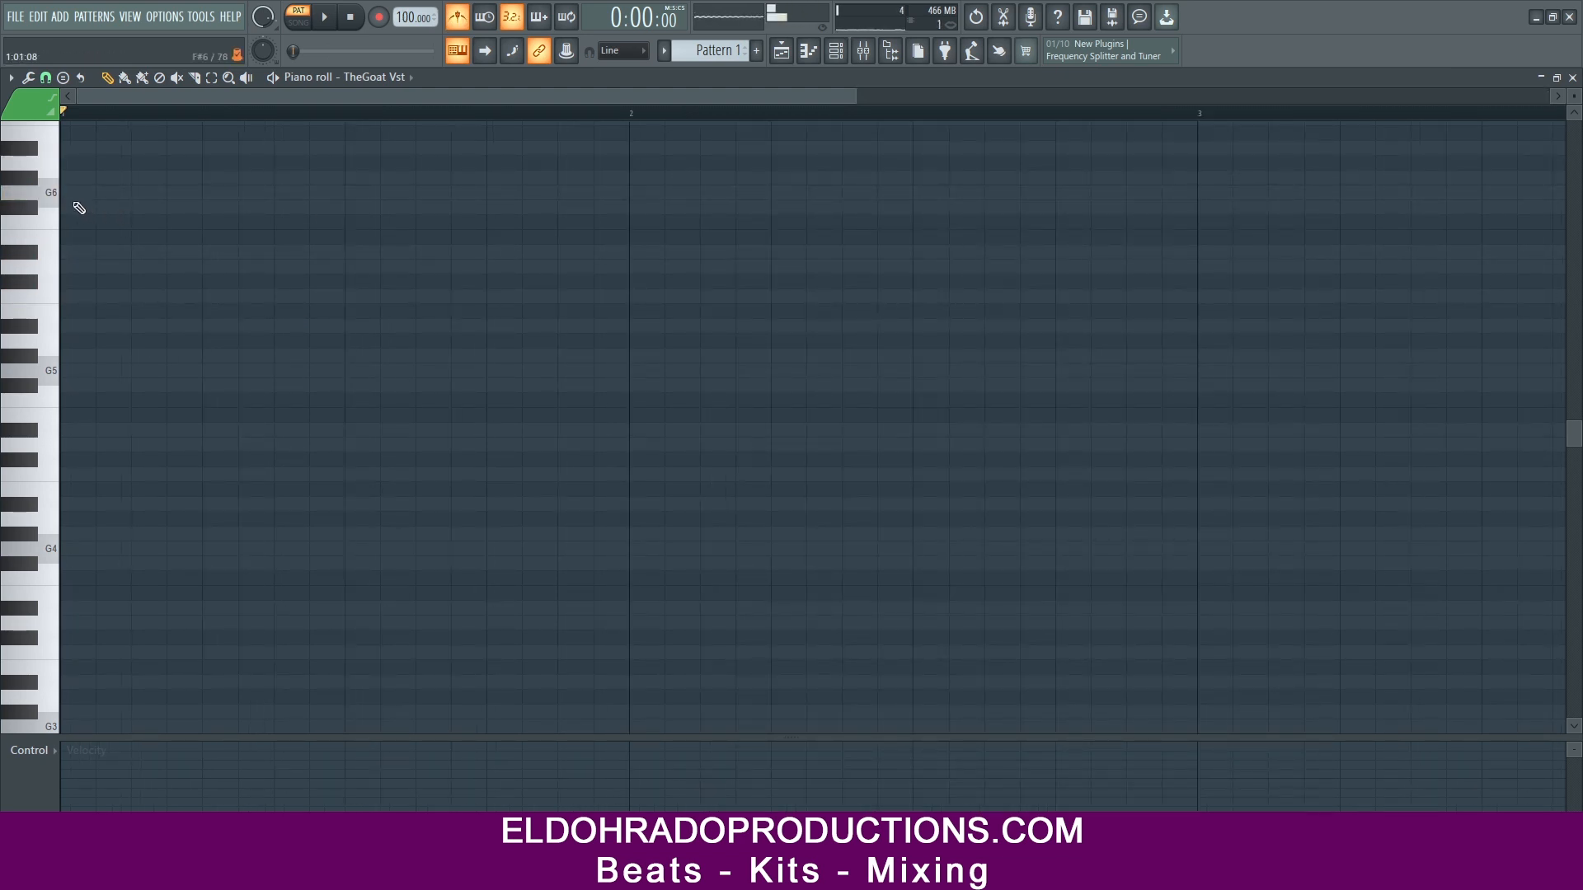
Step: Draw a descending three-note phrase of G6, D#6 and C6, each one step long, from the start of bar 1
left_click(75, 194)
key("t")
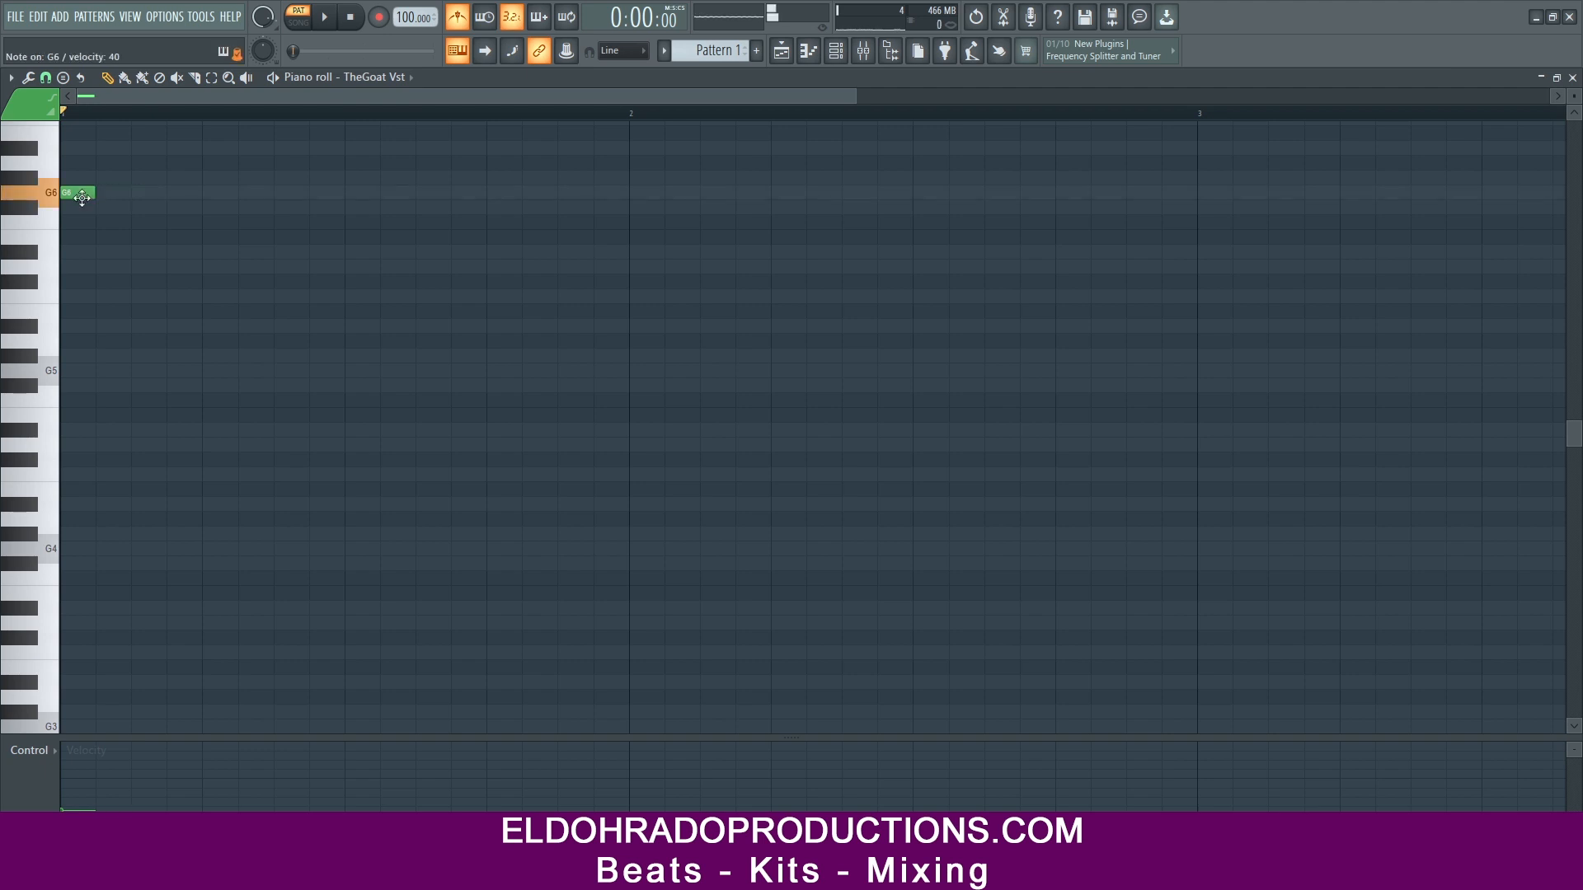
key("3")
left_click(110, 251)
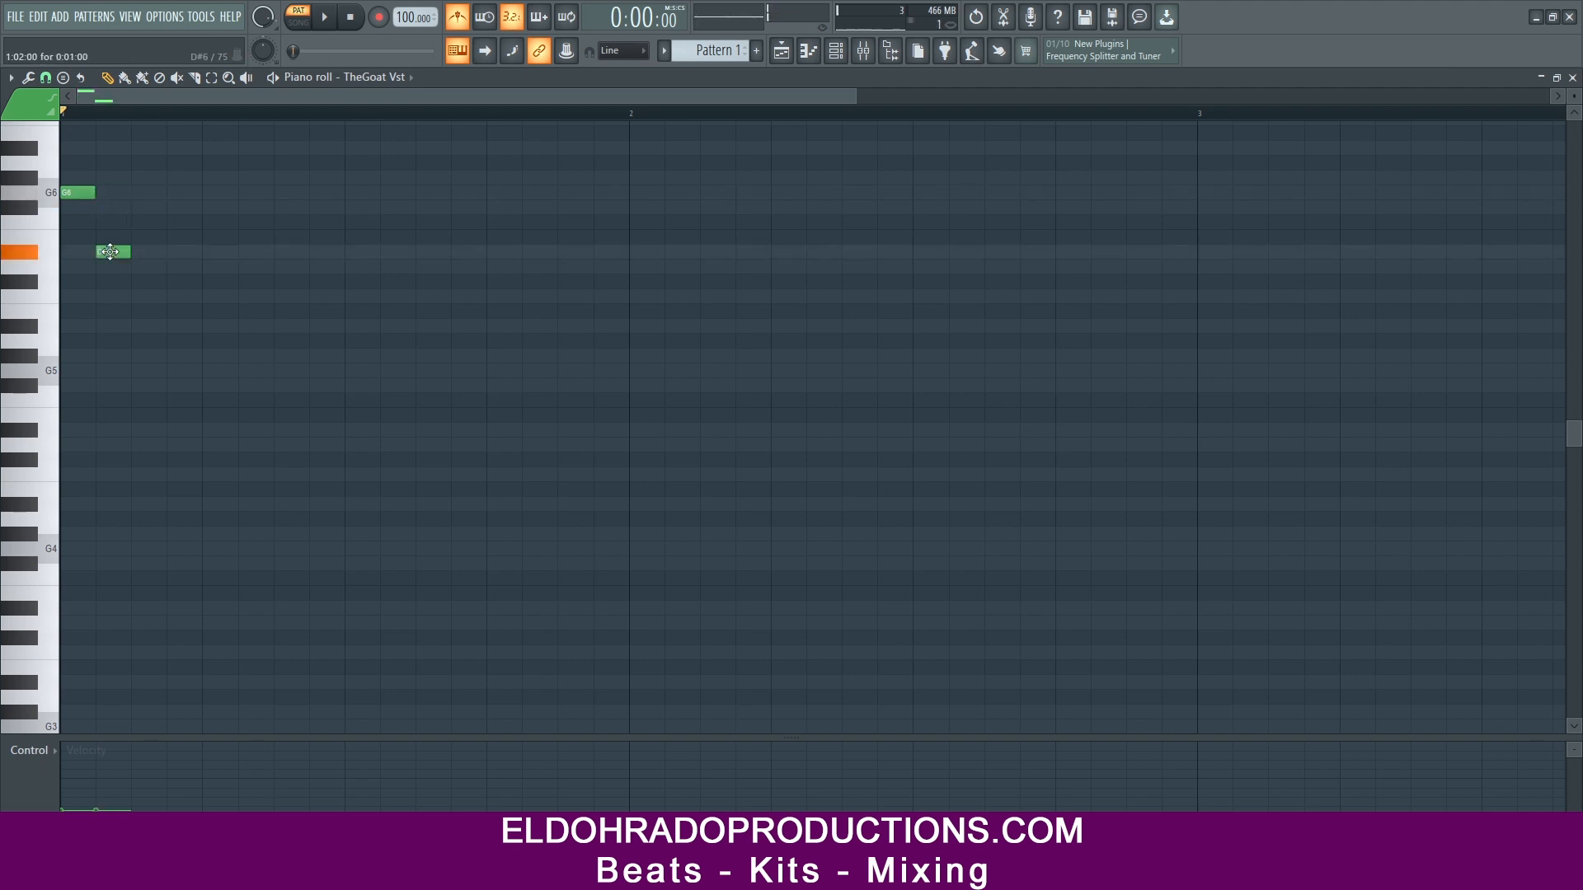
left_click(146, 295)
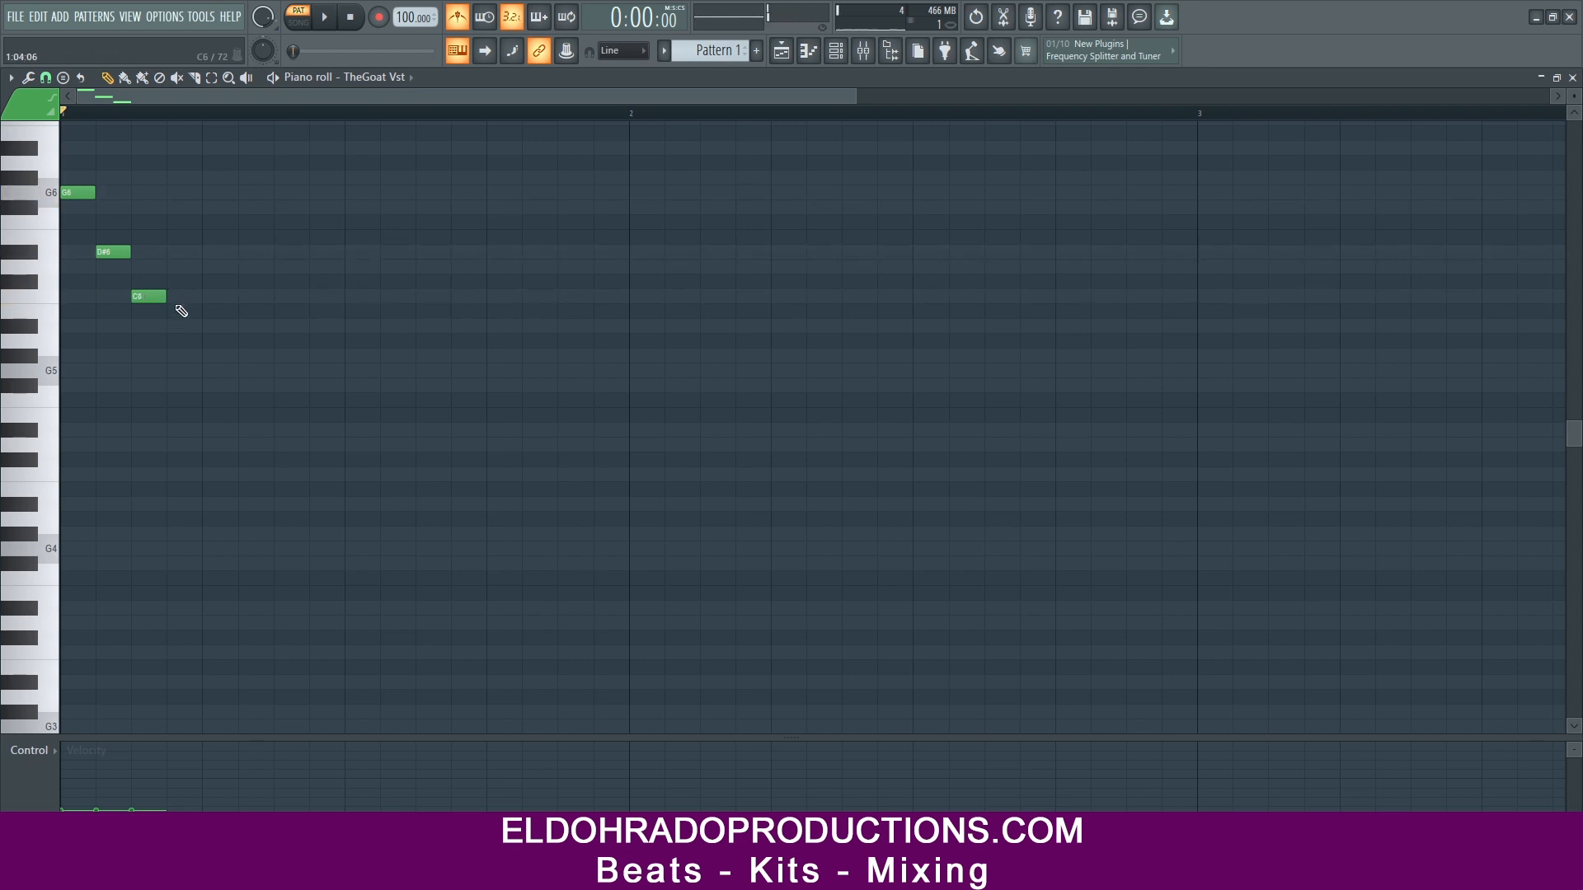
Step: Duplicate the three-note phrase until it repeats four times in a row, and play the pattern
left_click_drag(170, 319, 196, 192)
left_click_drag(295, 301, 291, 192)
key("space")
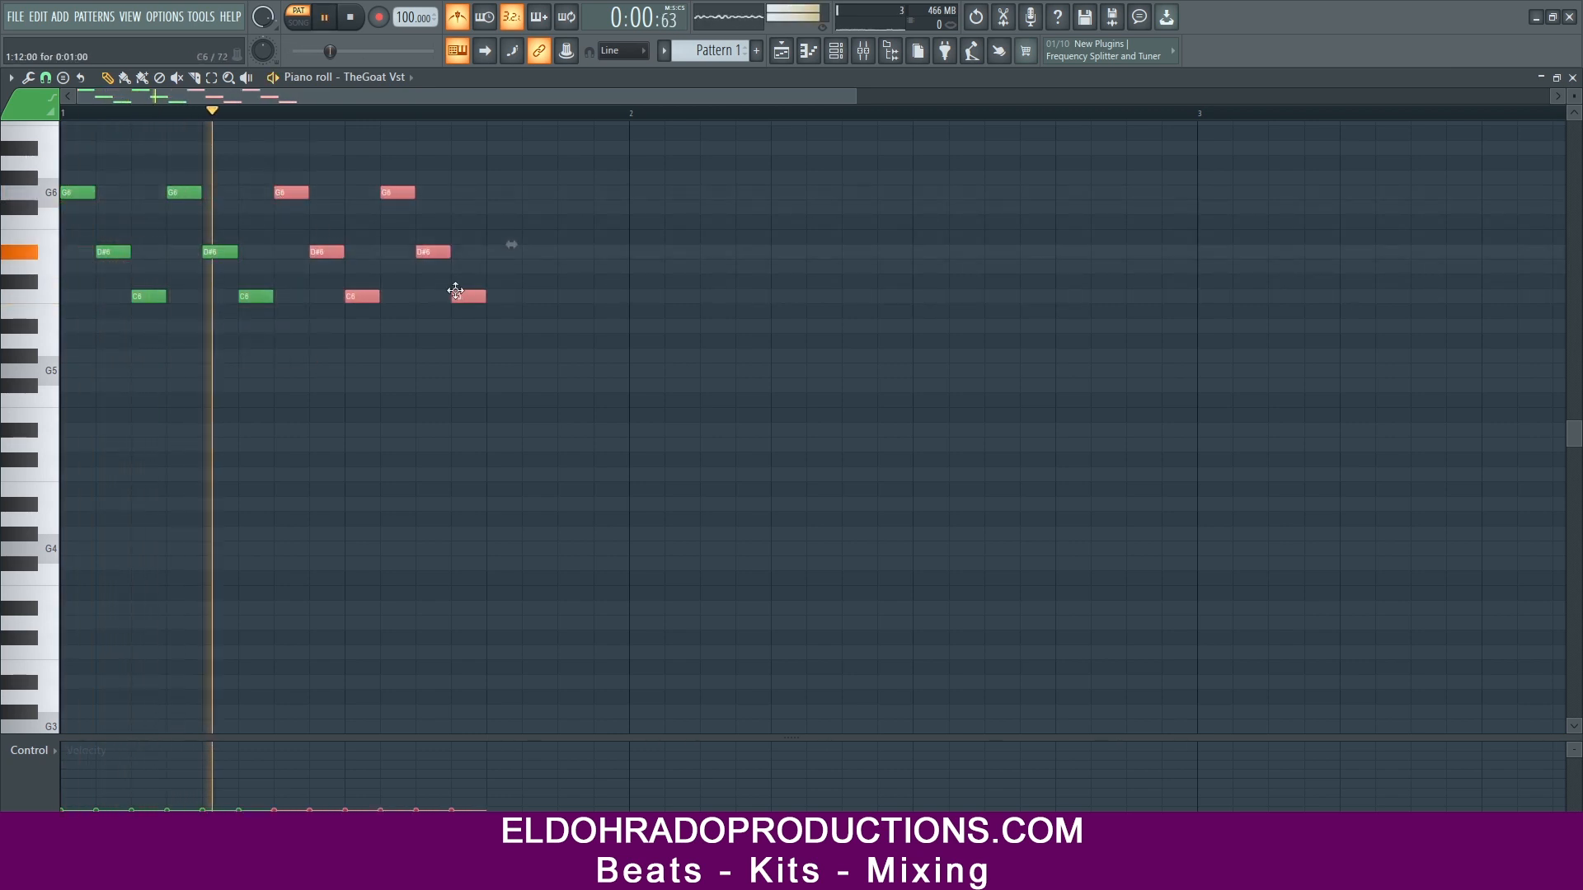
key("space")
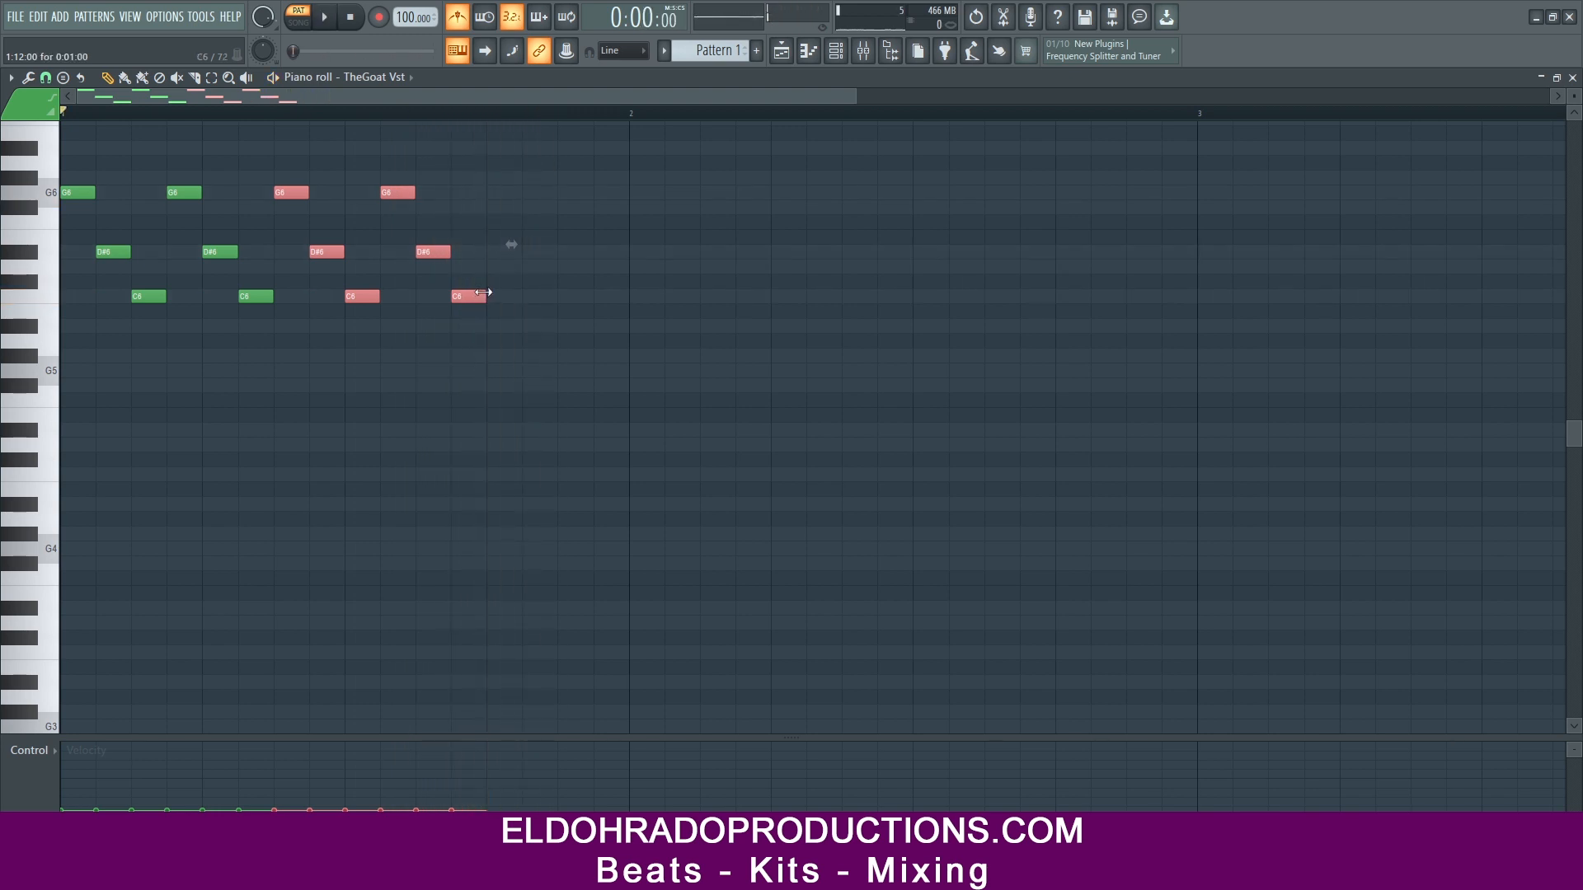
Step: Lower the project tempo to 88 BPM and listen to the melody at that speed
key("space")
key("space")
key("space")
key("space")
scroll(404, 20, "down", 6)
key("space")
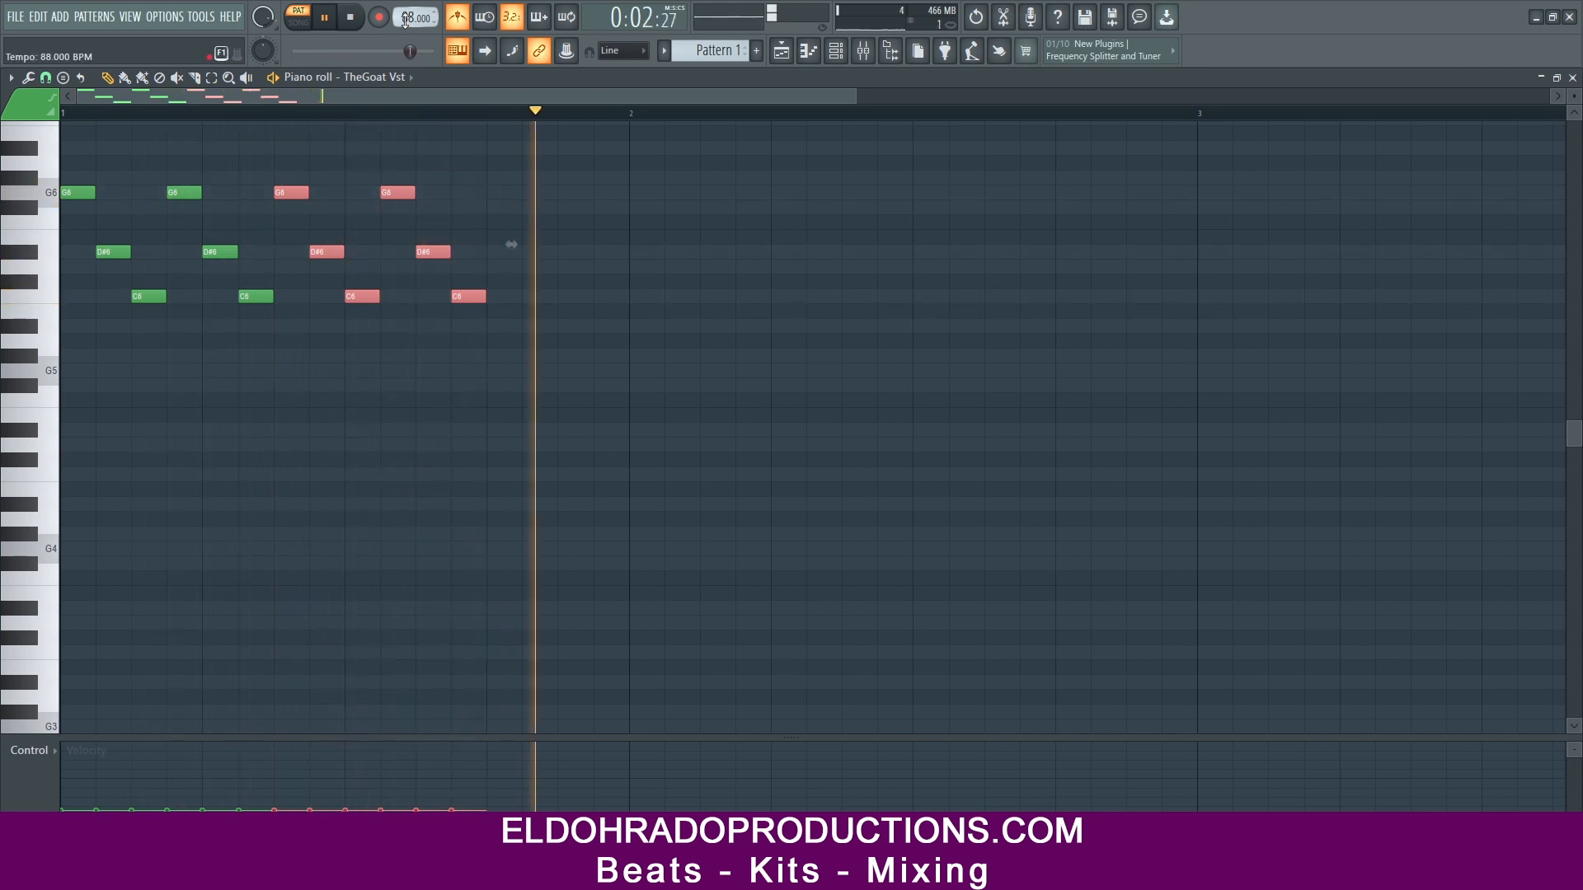
key("space")
Step: Add a closing G6 note directly after the fourth phrase repeat in bar 1 and play the pattern
left_click(500, 192)
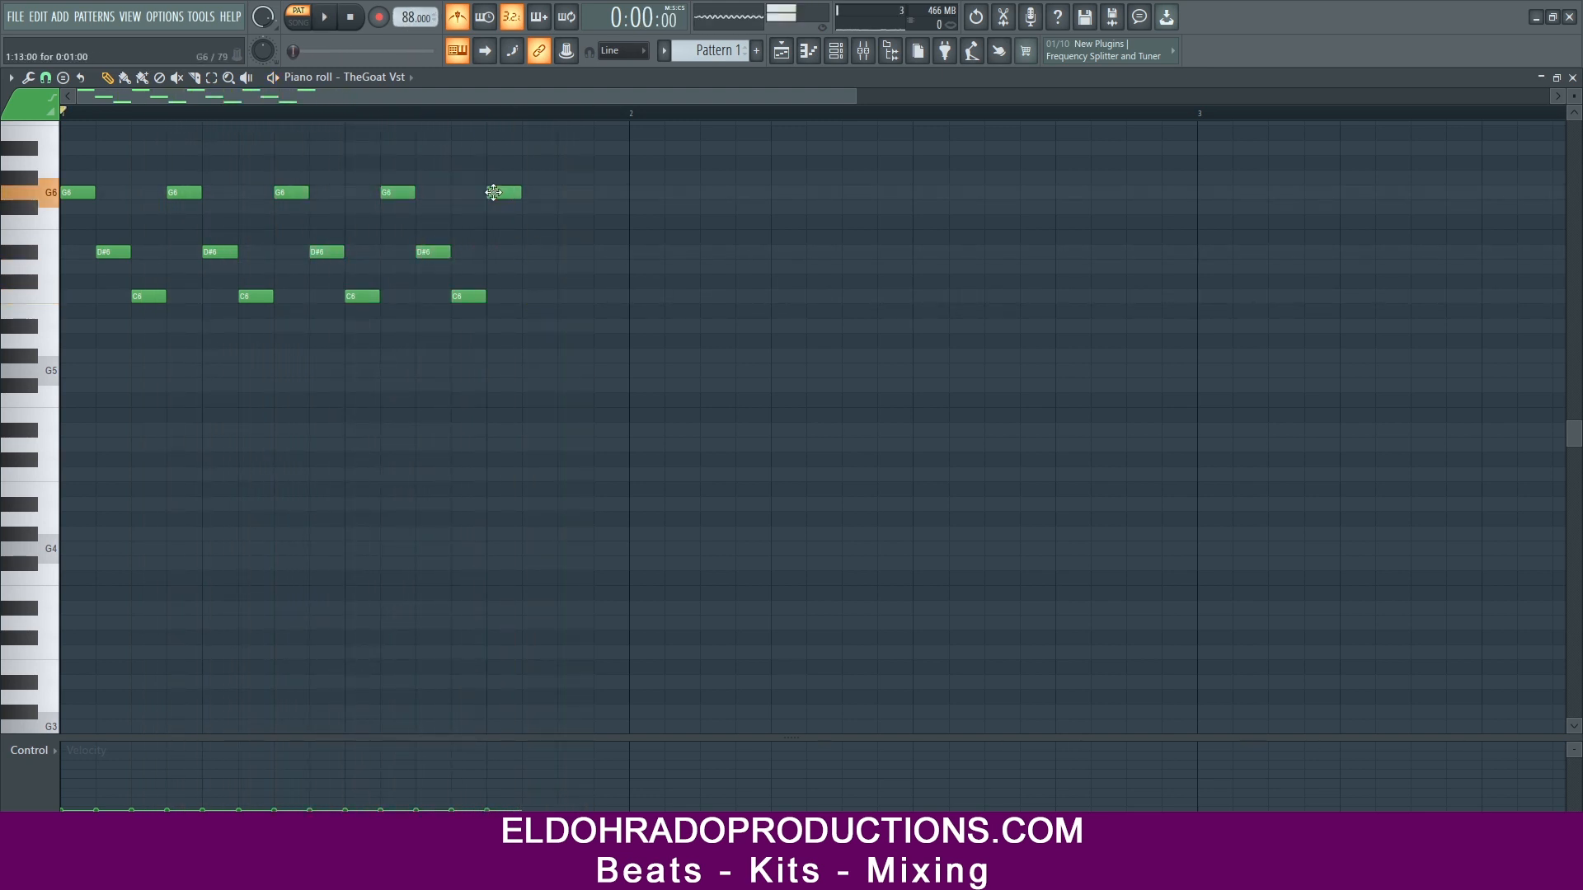
key("space")
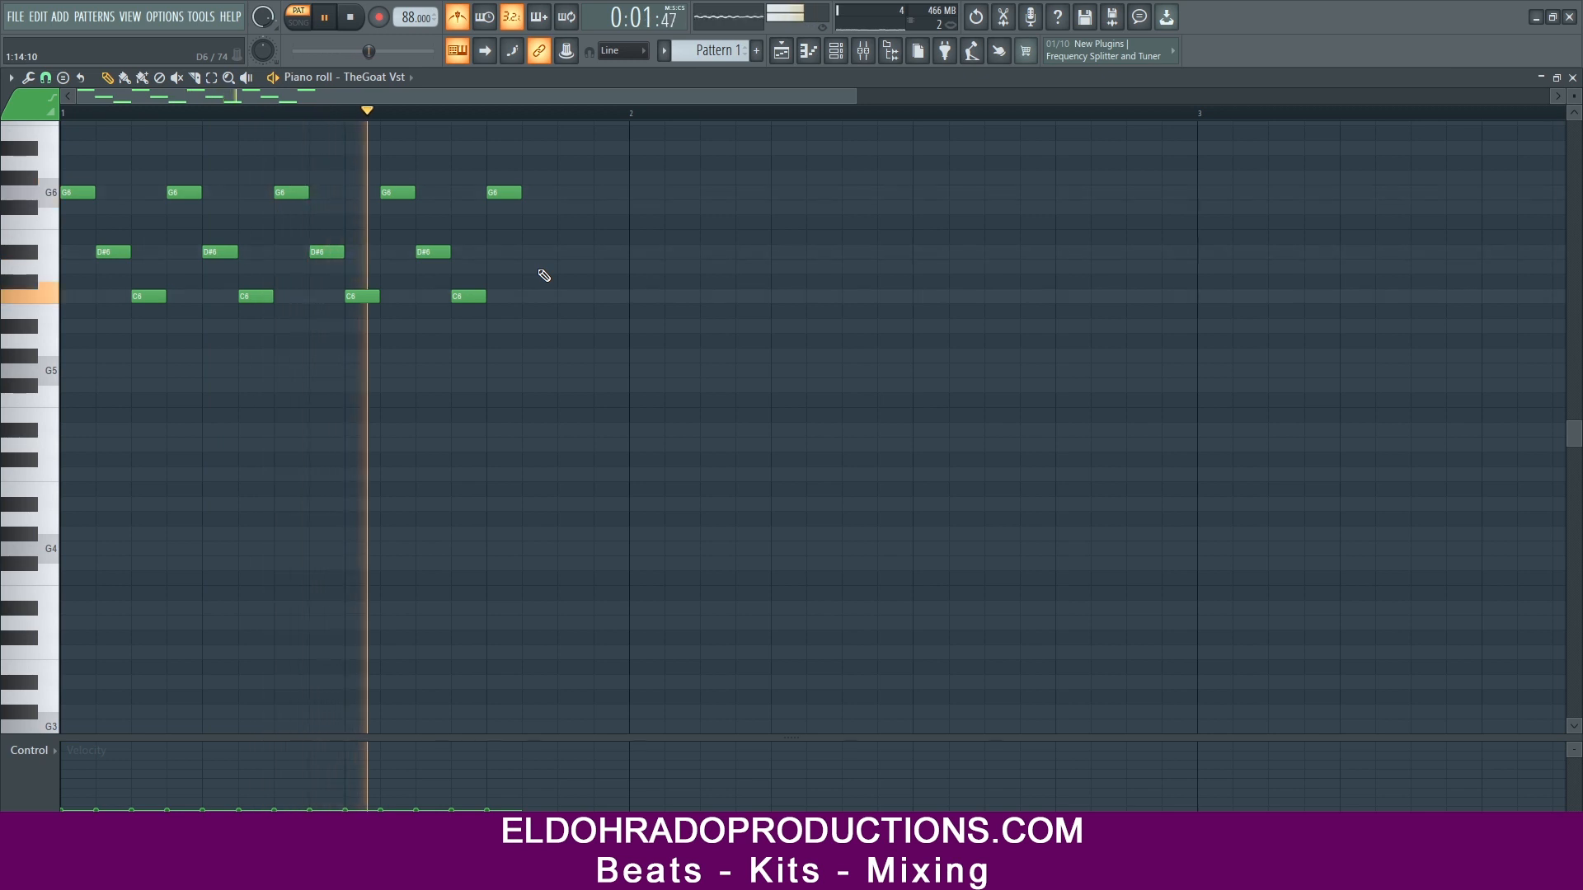
key("space")
Step: Copy all the bar 1 notes to the start of bar 2 and play both bars
left_click_drag(572, 360, 63, 117)
left_click_drag(71, 213, 657, 213)
key("space")
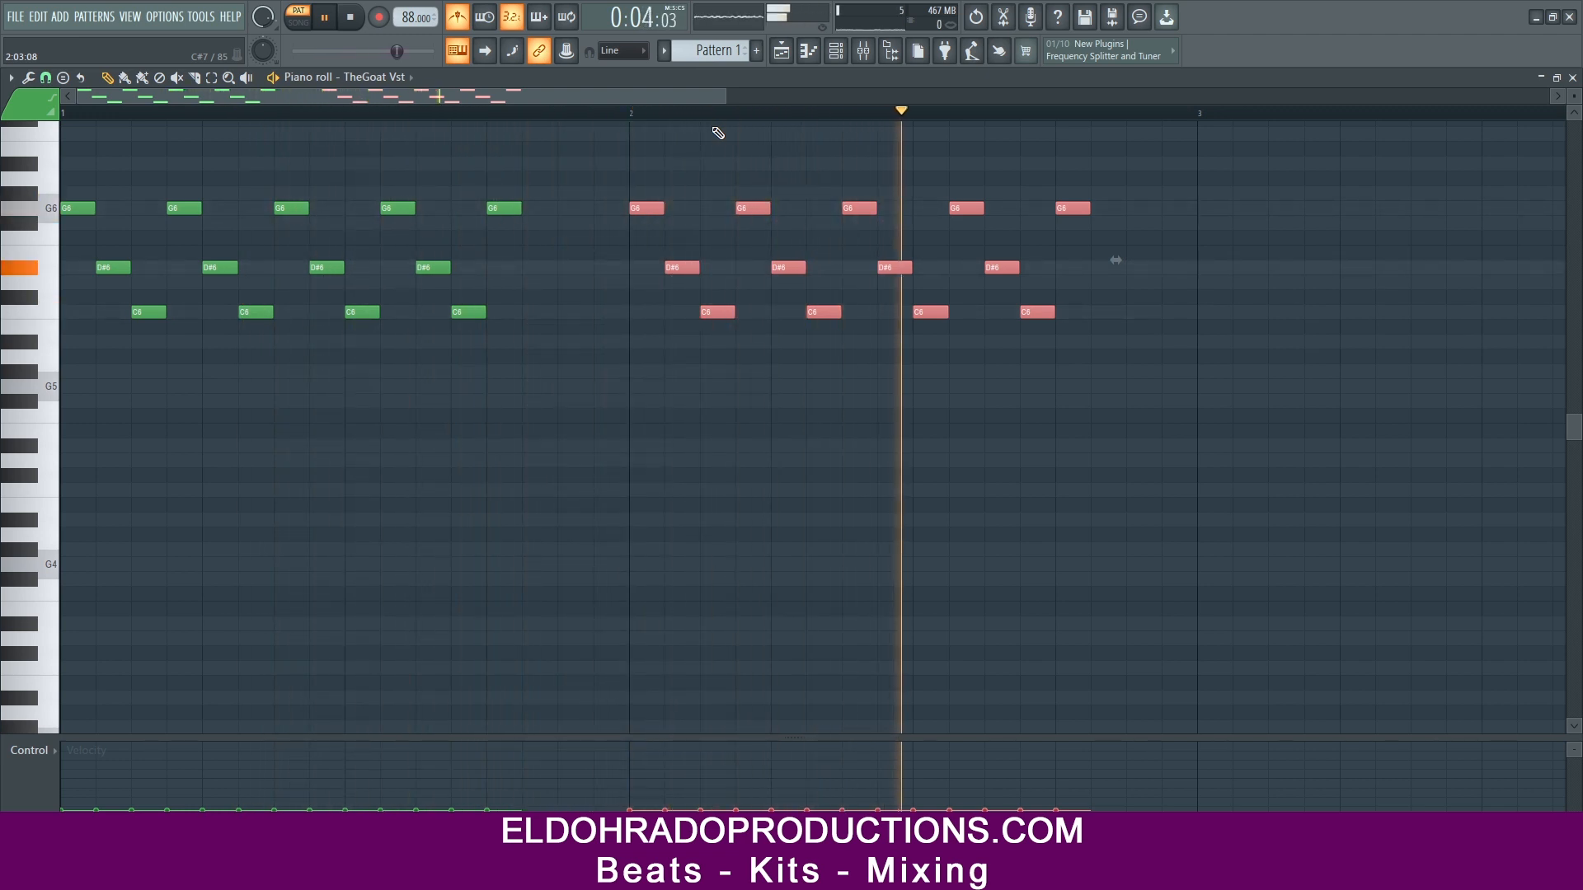
key("space")
Step: Duplicate the two-bar melody from bar 3 onward, transpose the copy down so it starts on D6, and play it back
left_click_drag(1177, 438, 51, 207)
key("ctrl+b")
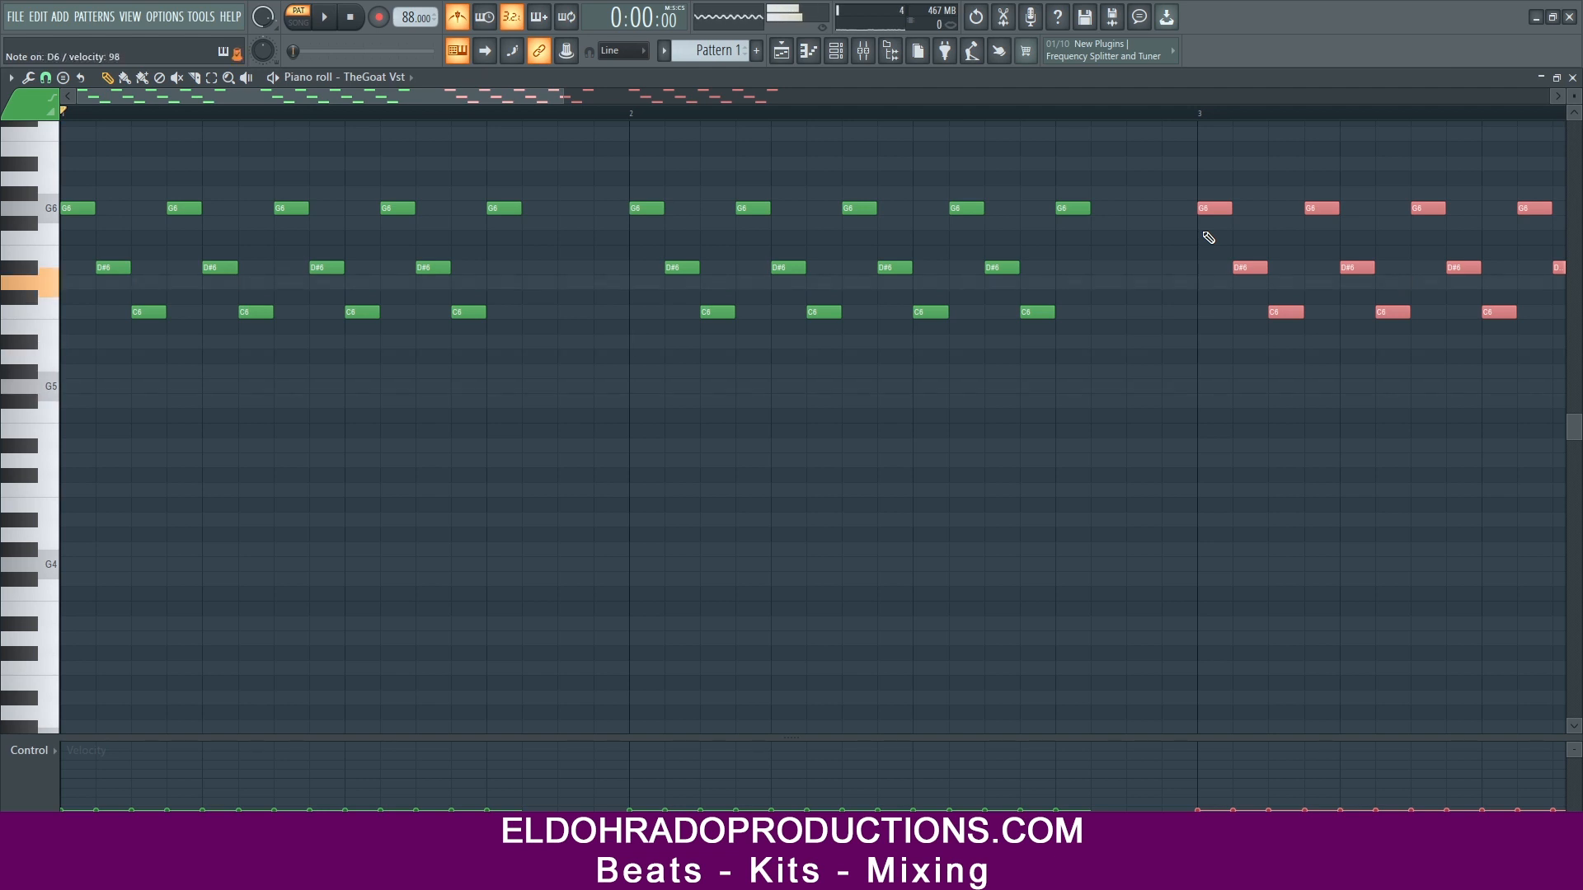
left_click_drag(1212, 221, 1213, 287)
key("space")
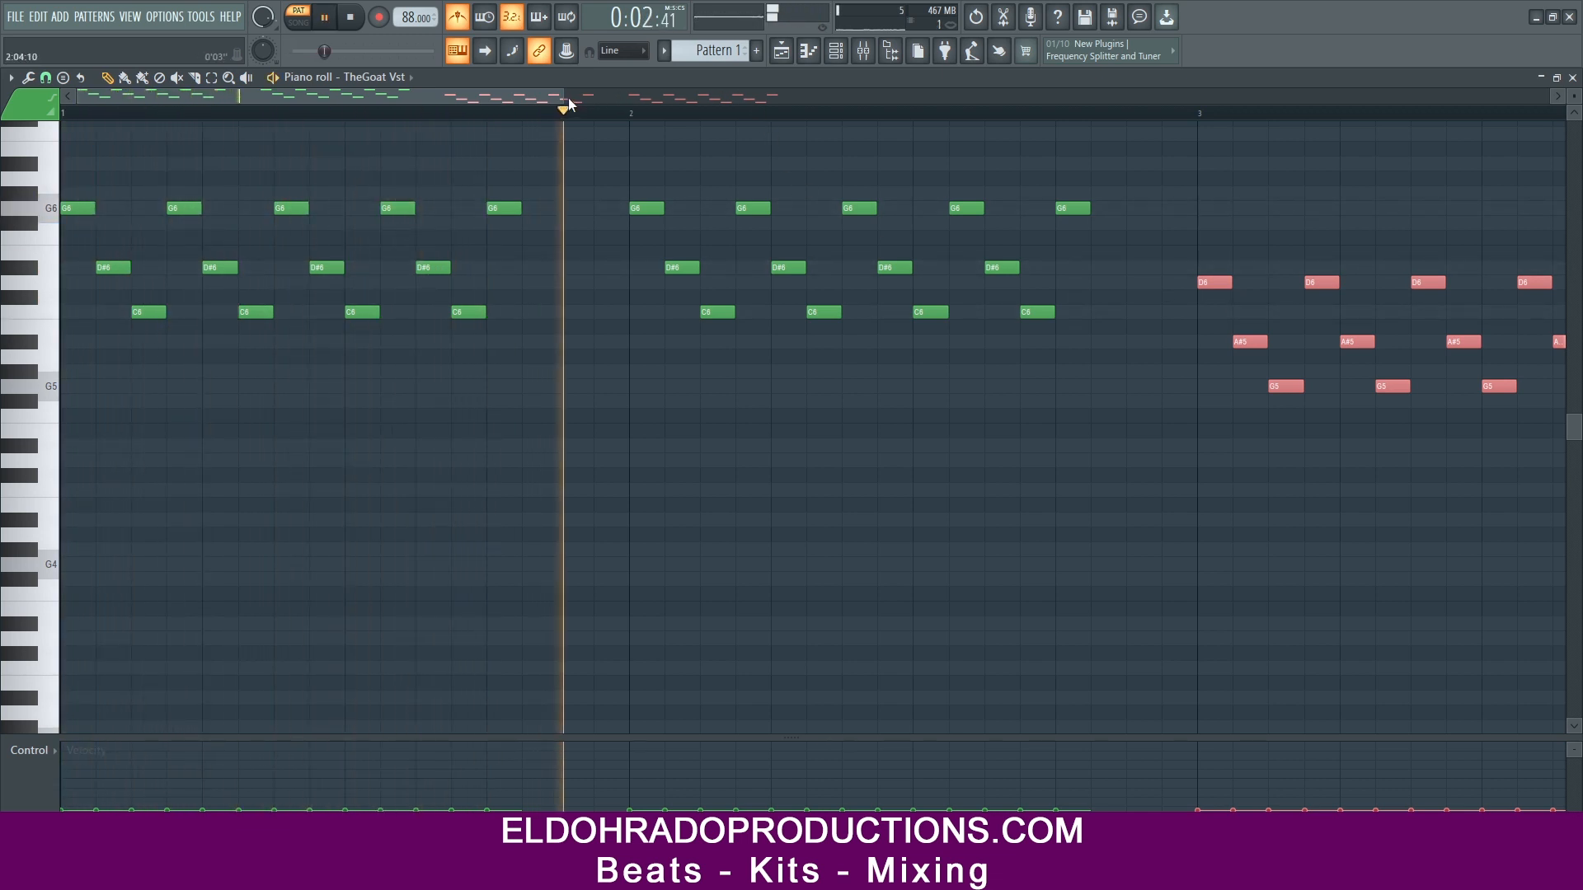
left_click_drag(569, 105, 1047, 107)
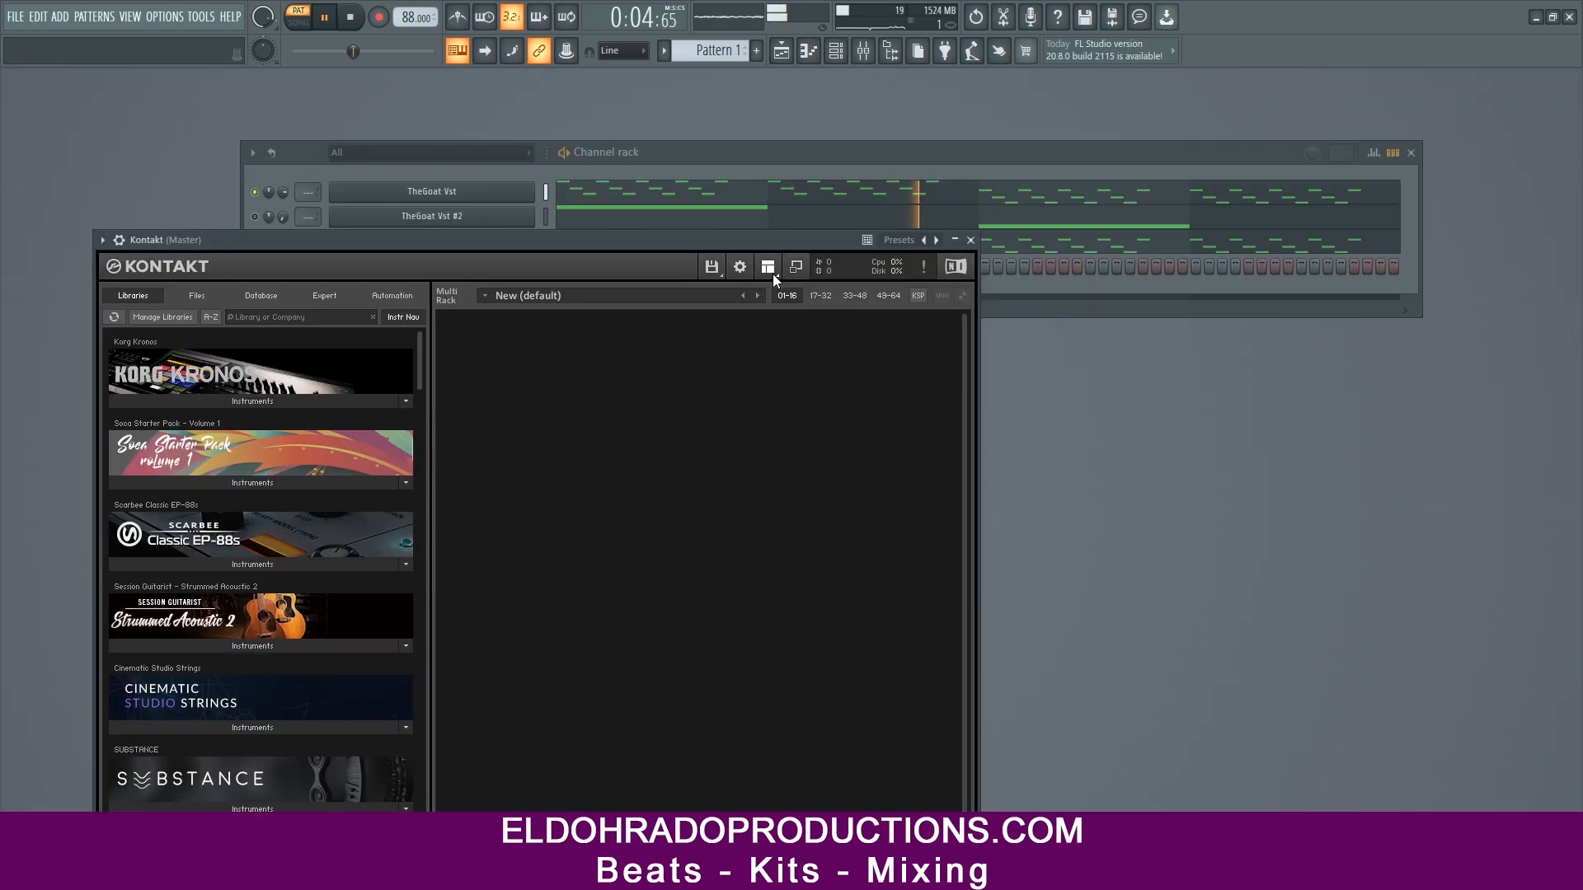
Step: Load Cinematic Strings Monster Staccatos.nki into Kontakt from the Quick-Load catalog, then close the catalog
left_click(767, 266)
left_click(781, 363)
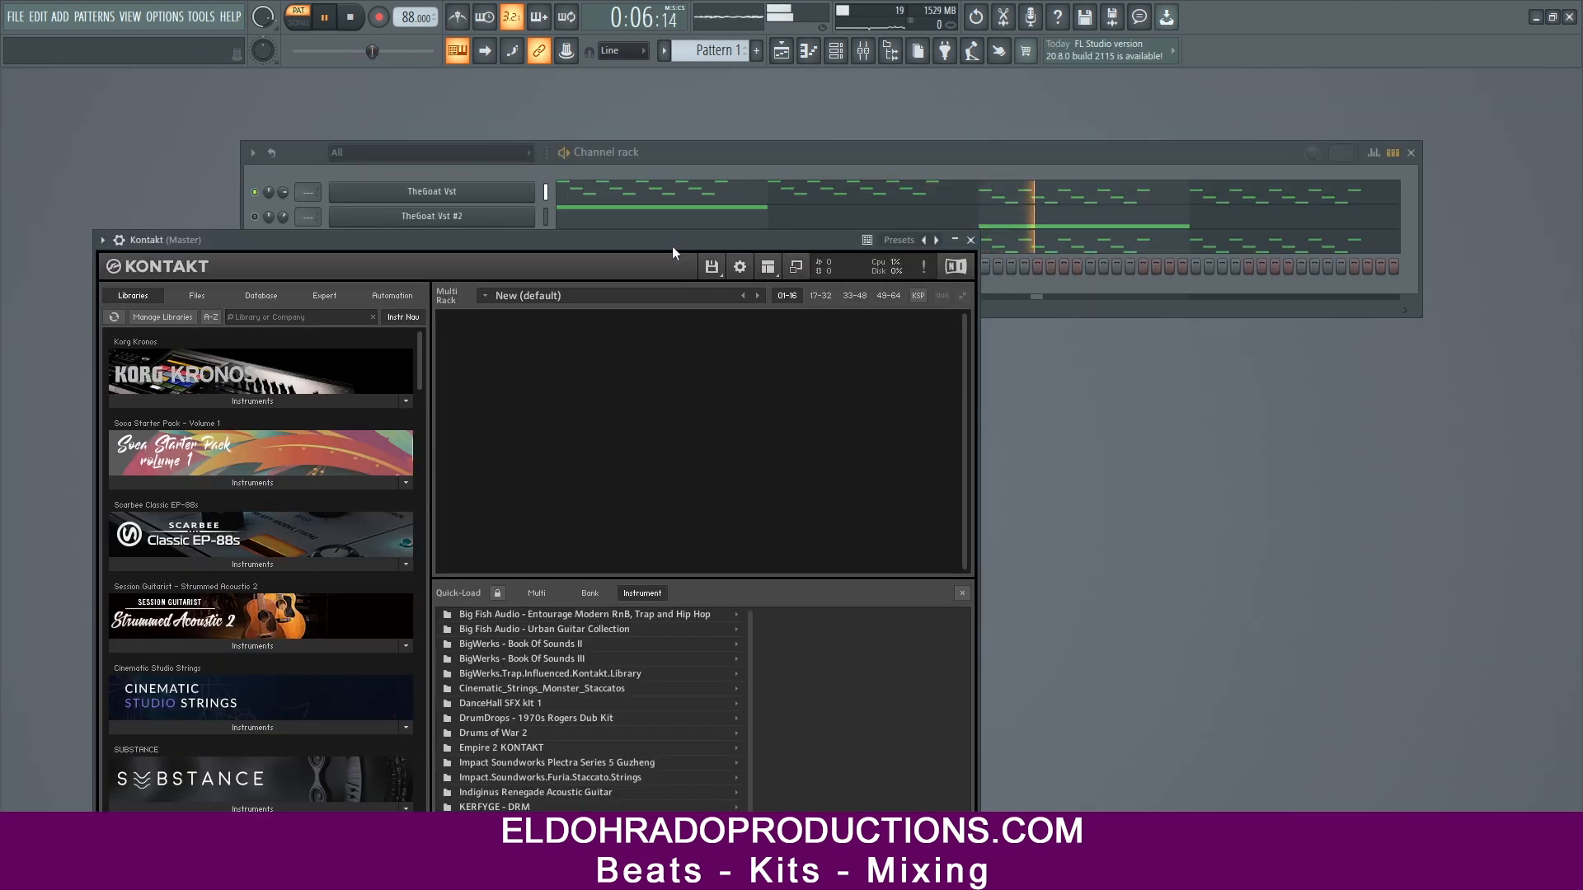
left_click_drag(671, 245, 855, 70)
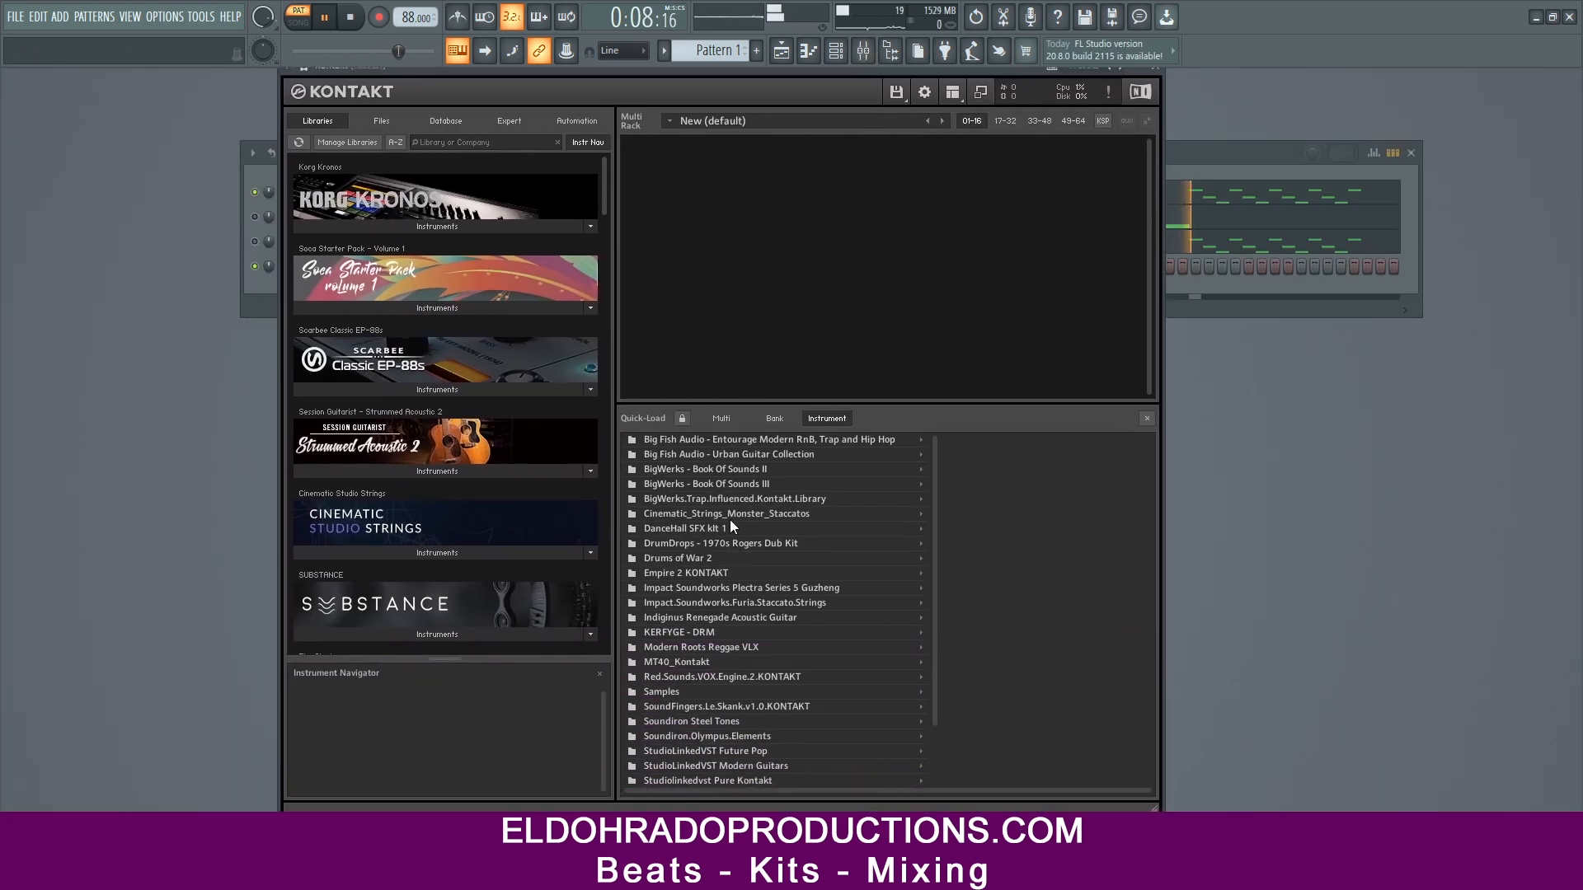
left_click(730, 515)
left_click_drag(999, 440, 810, 279)
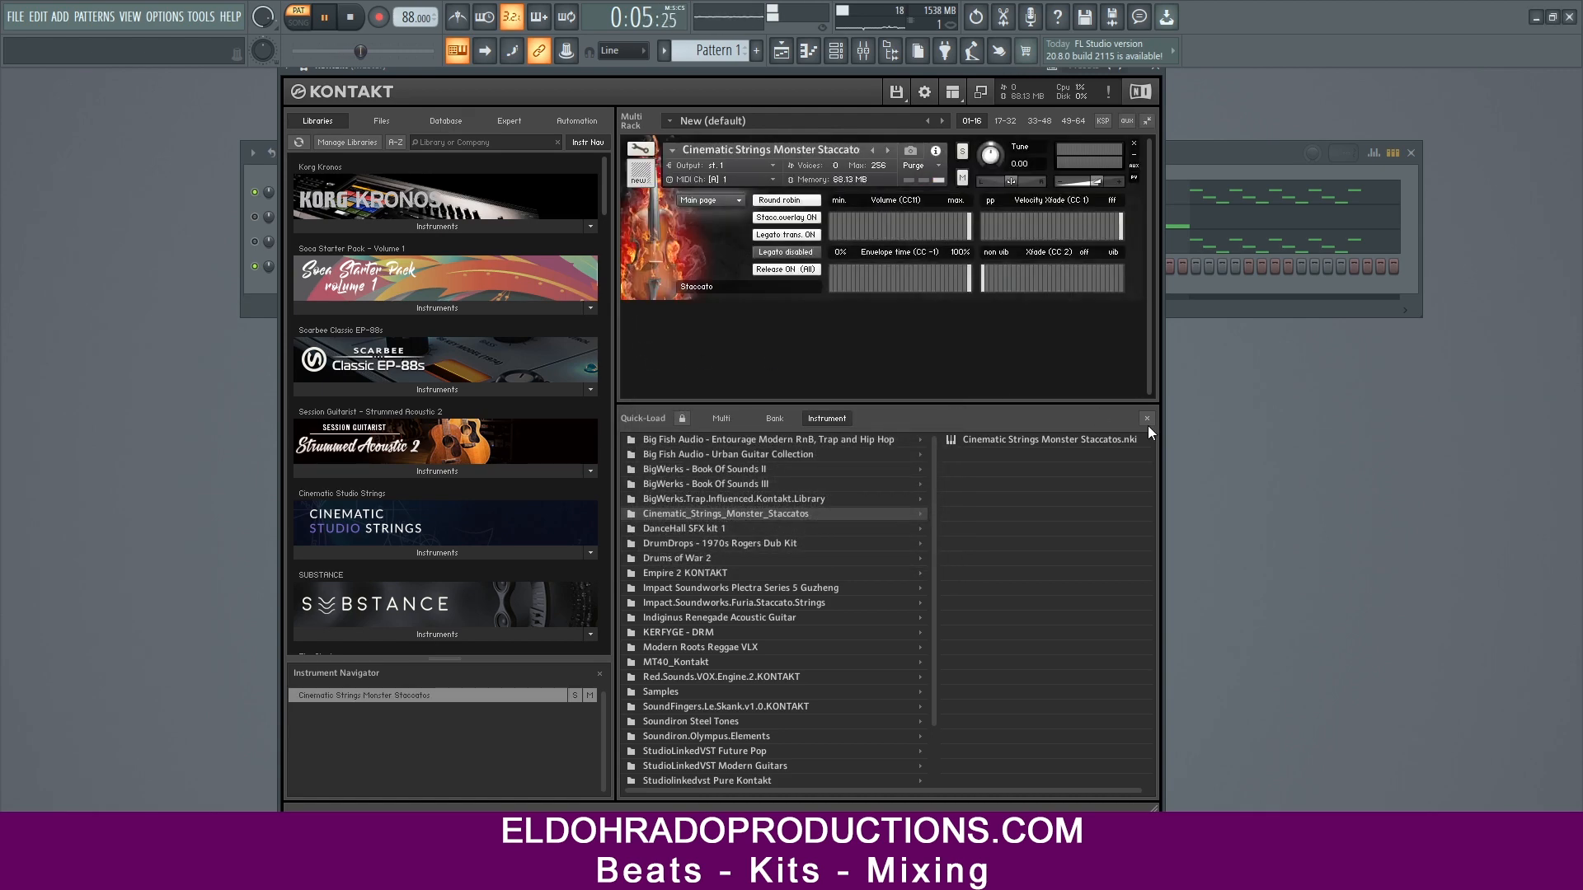
left_click(1147, 418)
Step: Load Cello Solo.nki into the rack from the VSL Strings folder of the Kontakt Factory Library
left_click_drag(604, 198, 607, 270)
left_click(477, 306)
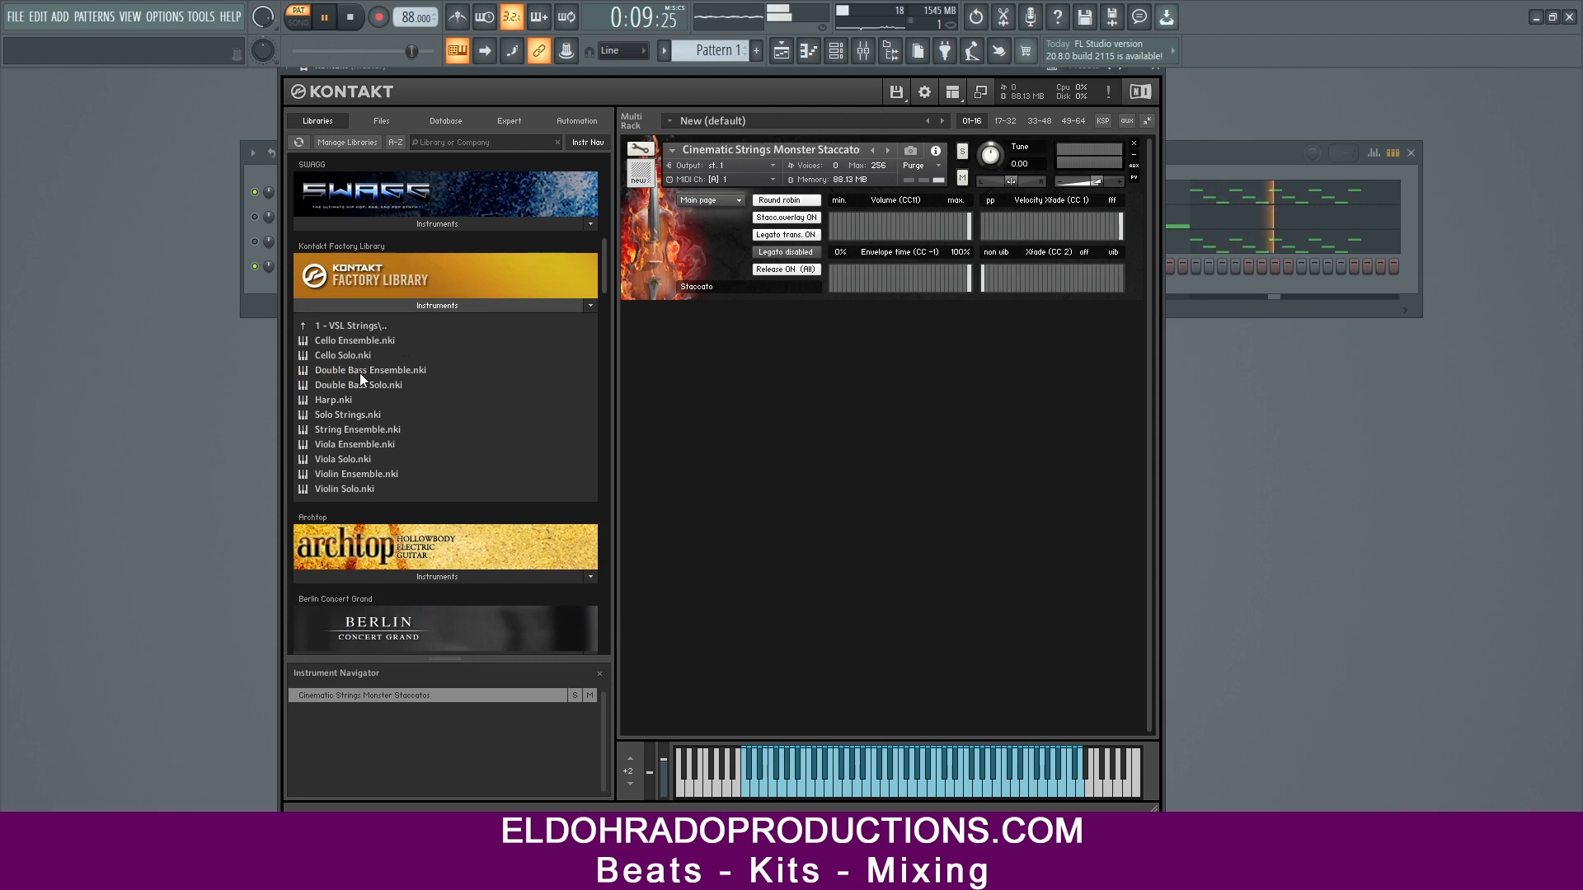
left_click_drag(351, 353, 760, 376)
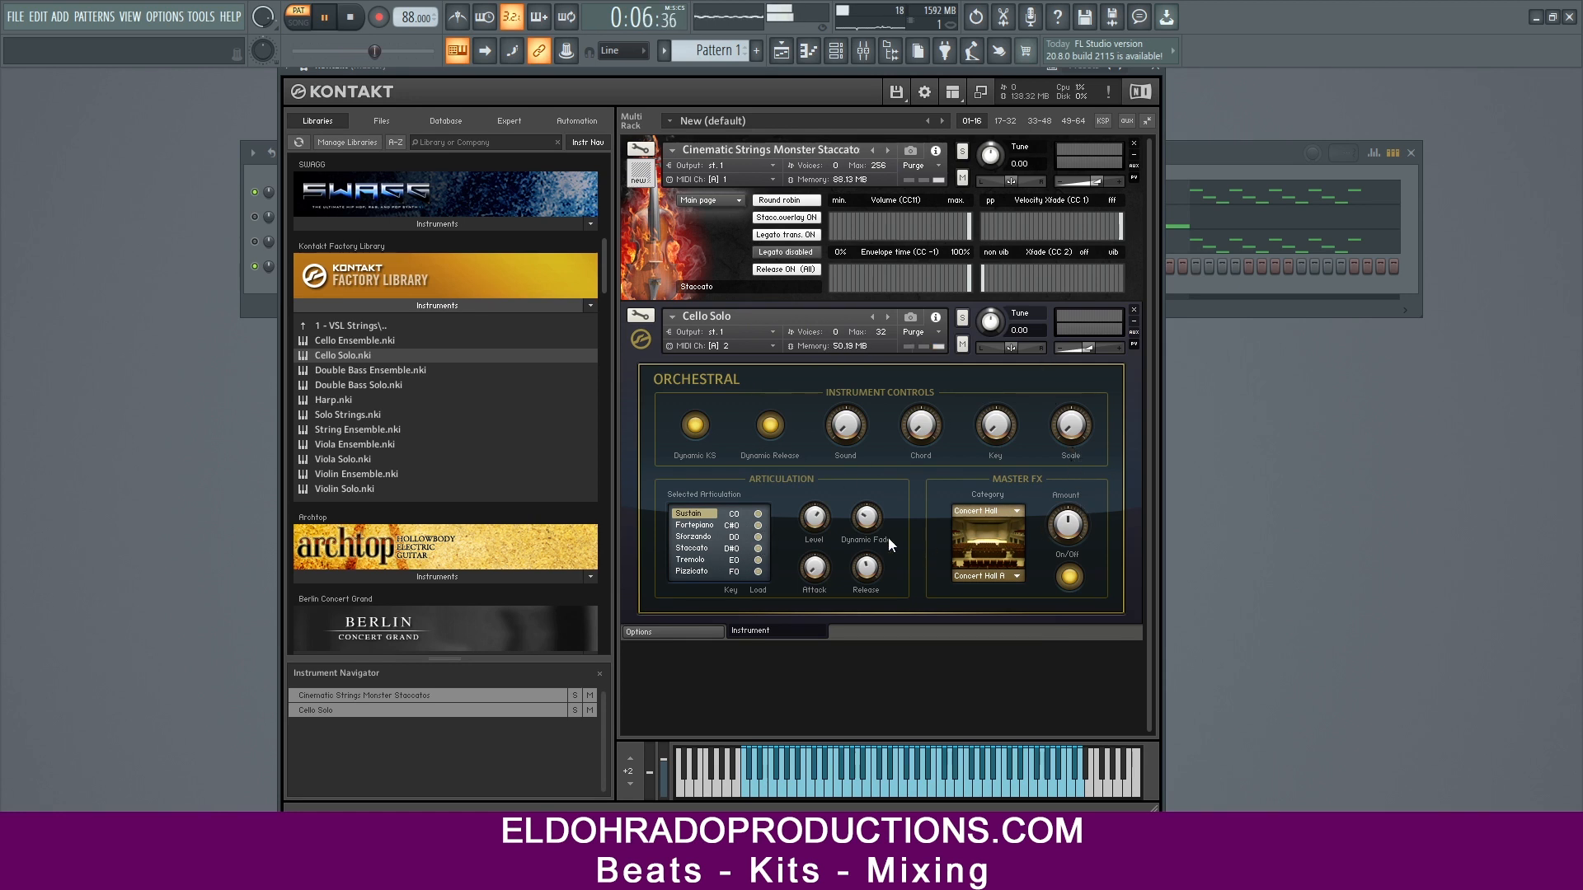
Step: Set Cello Solo to a volume of -13.6 with the Staccato articulation, and minimize both rack instruments
left_click_drag(1077, 350, 1076, 354)
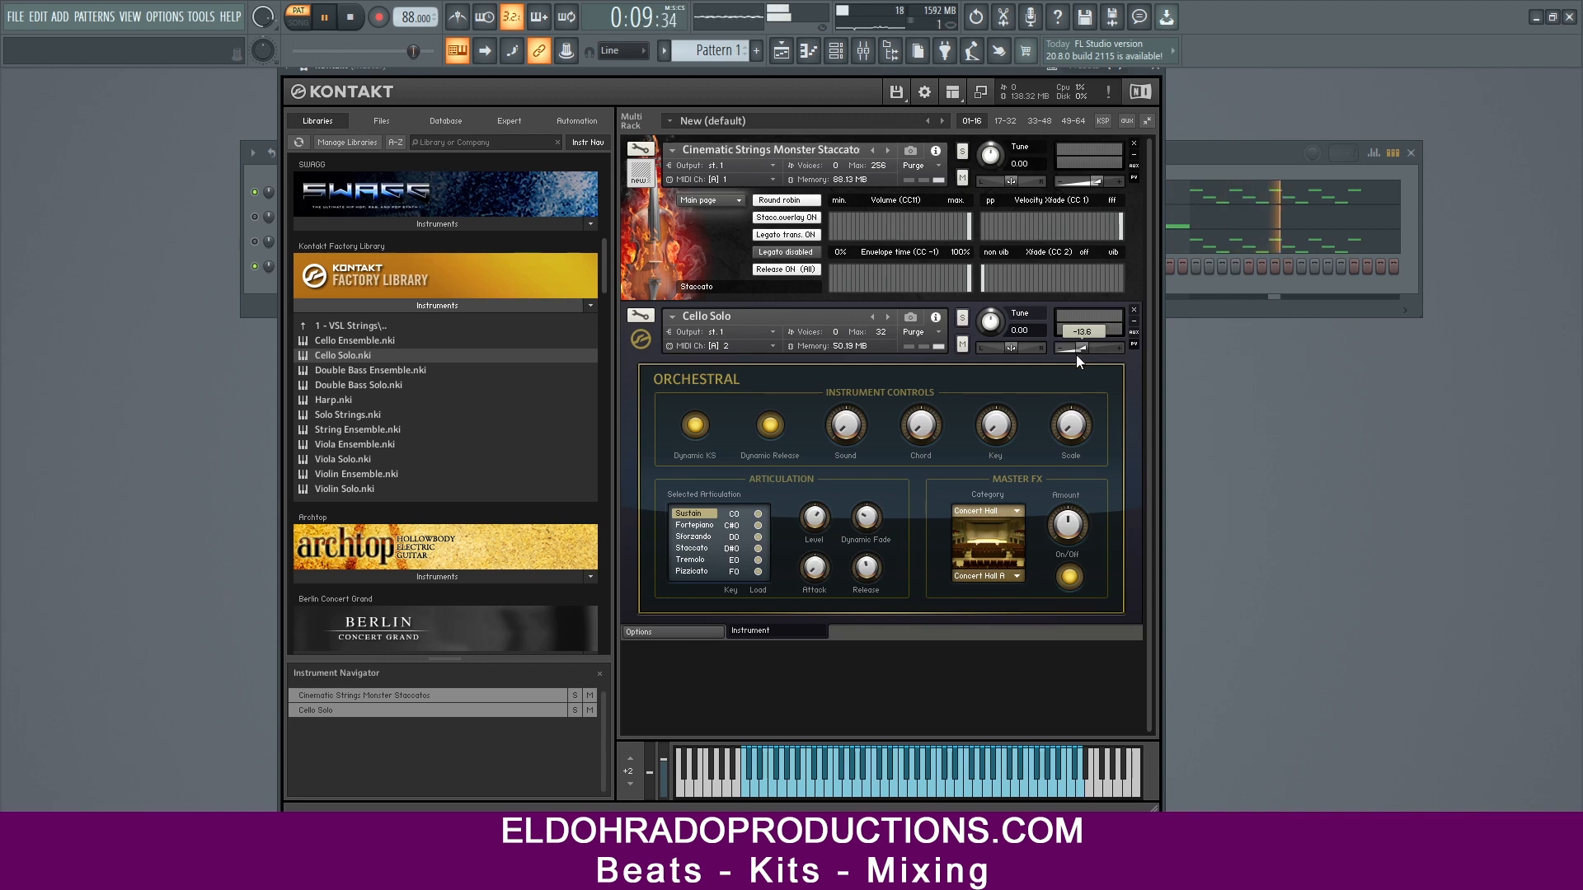
left_click(694, 549)
left_click(1134, 345)
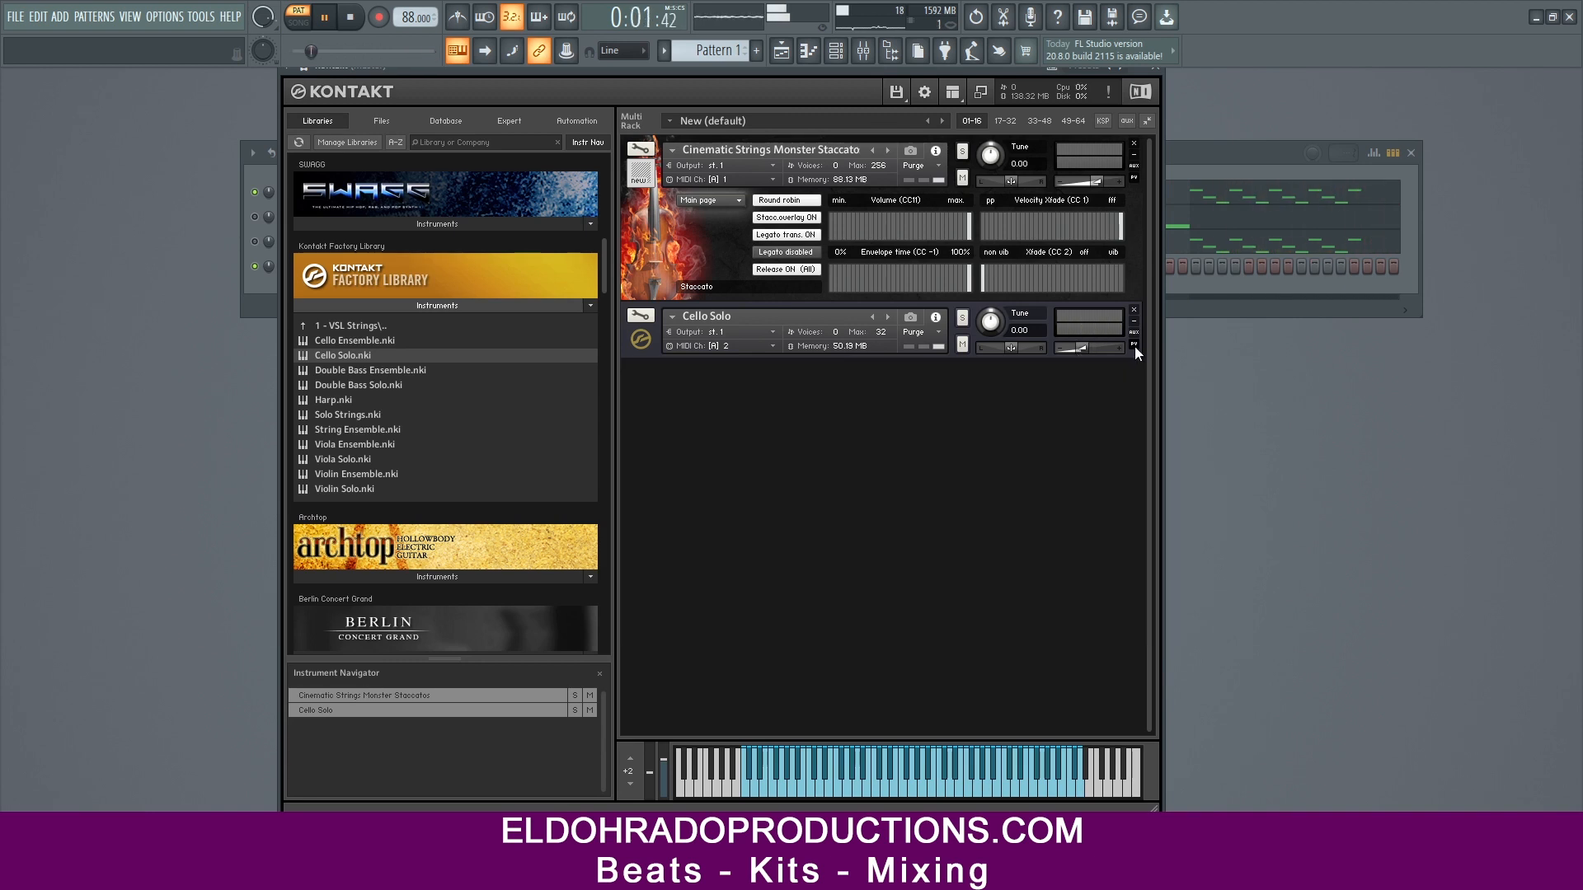
left_click(1135, 179)
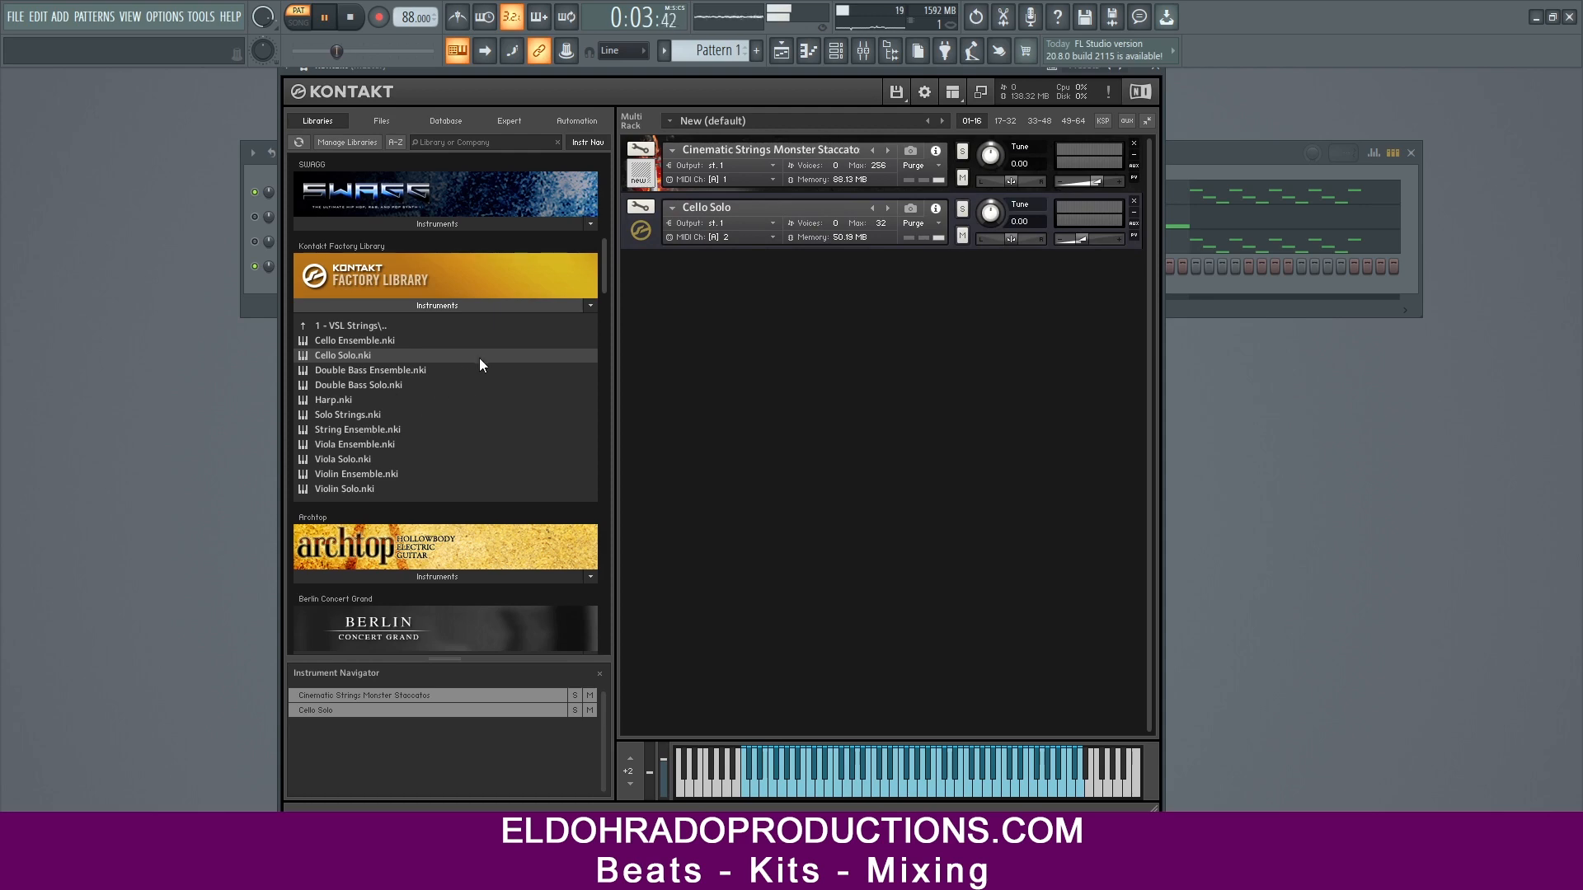
Step: Load 01 Full Orchestrator.nki from Symphobia 2, set its volume to -29.2, and minimize it in the rack
left_click(483, 306)
left_click_drag(606, 272, 610, 506)
left_click(394, 335)
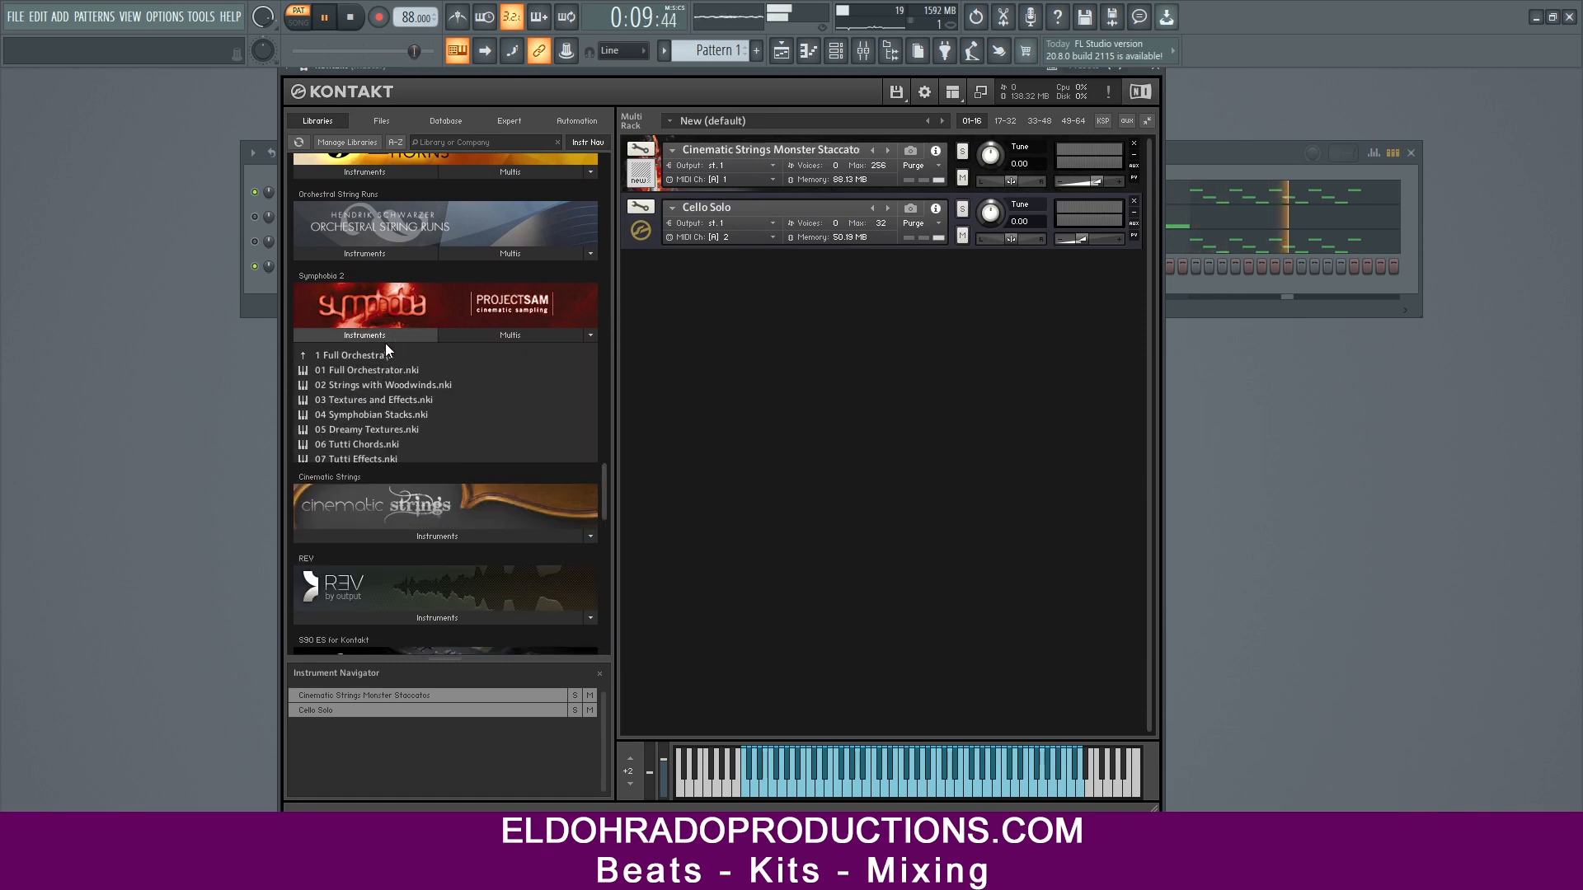
left_click_drag(358, 370, 742, 379)
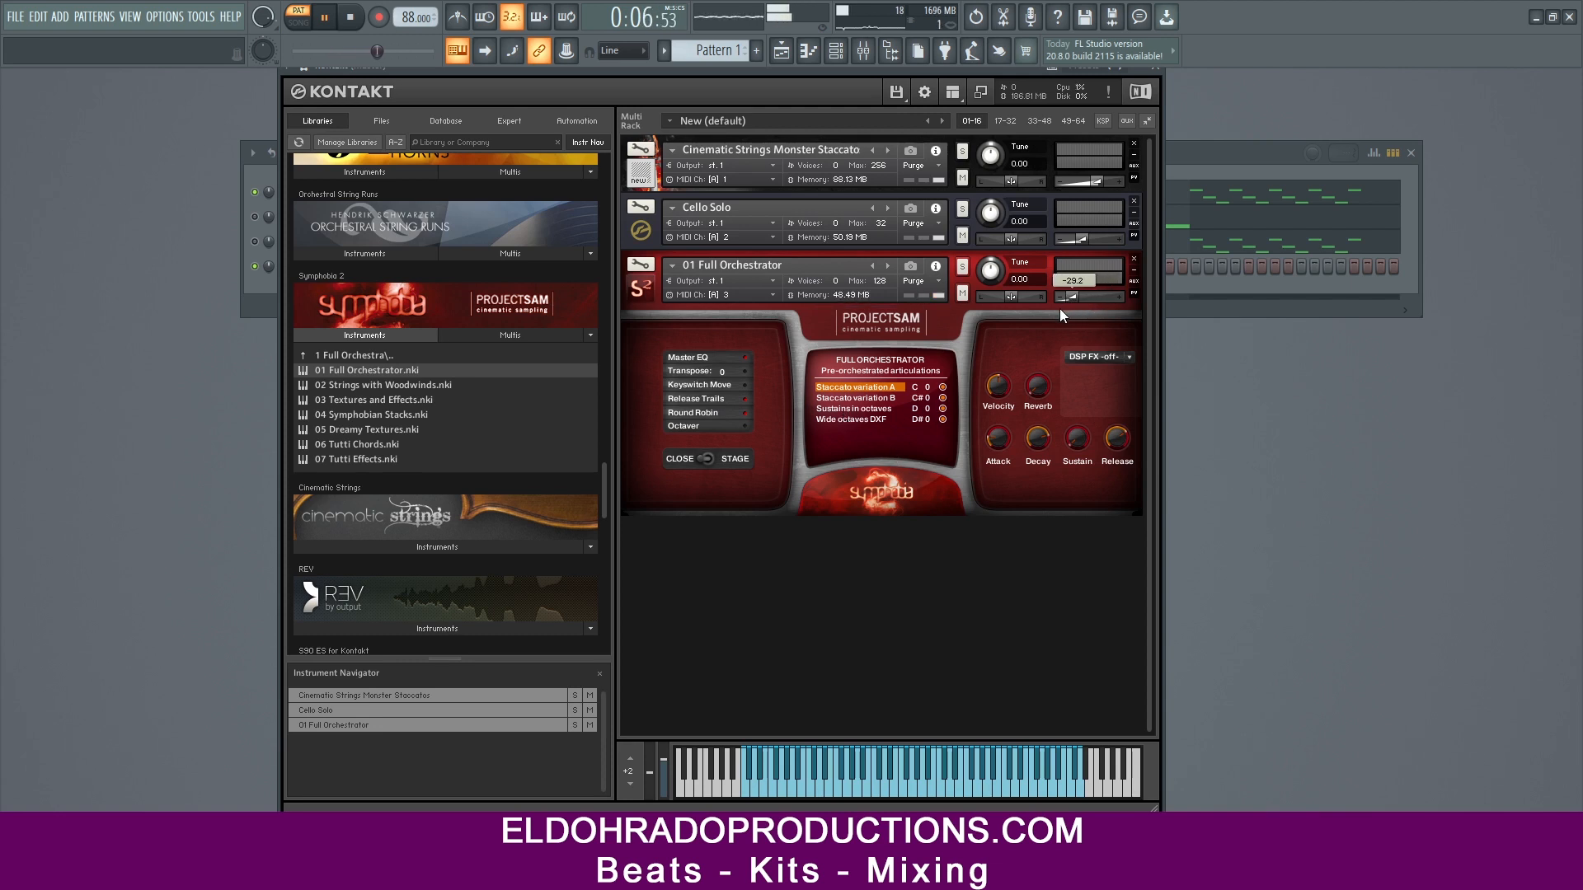
left_click(1133, 294)
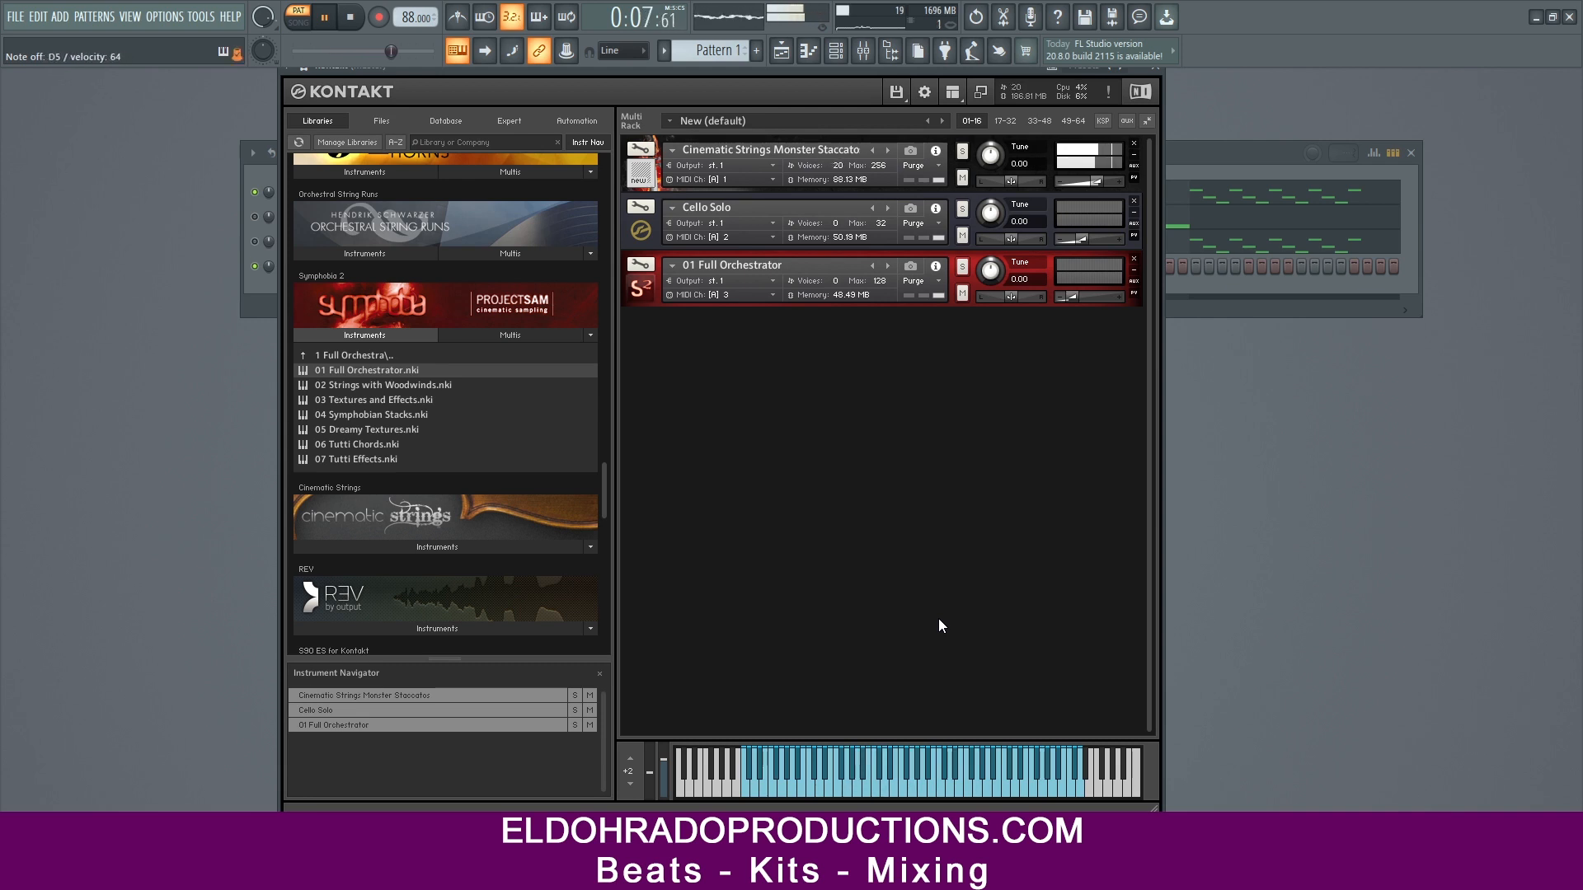
Step: Set the MIDI channel of Cello Solo and 01 Full Orchestrator to omni, and toggle their mutes
left_click(768, 237)
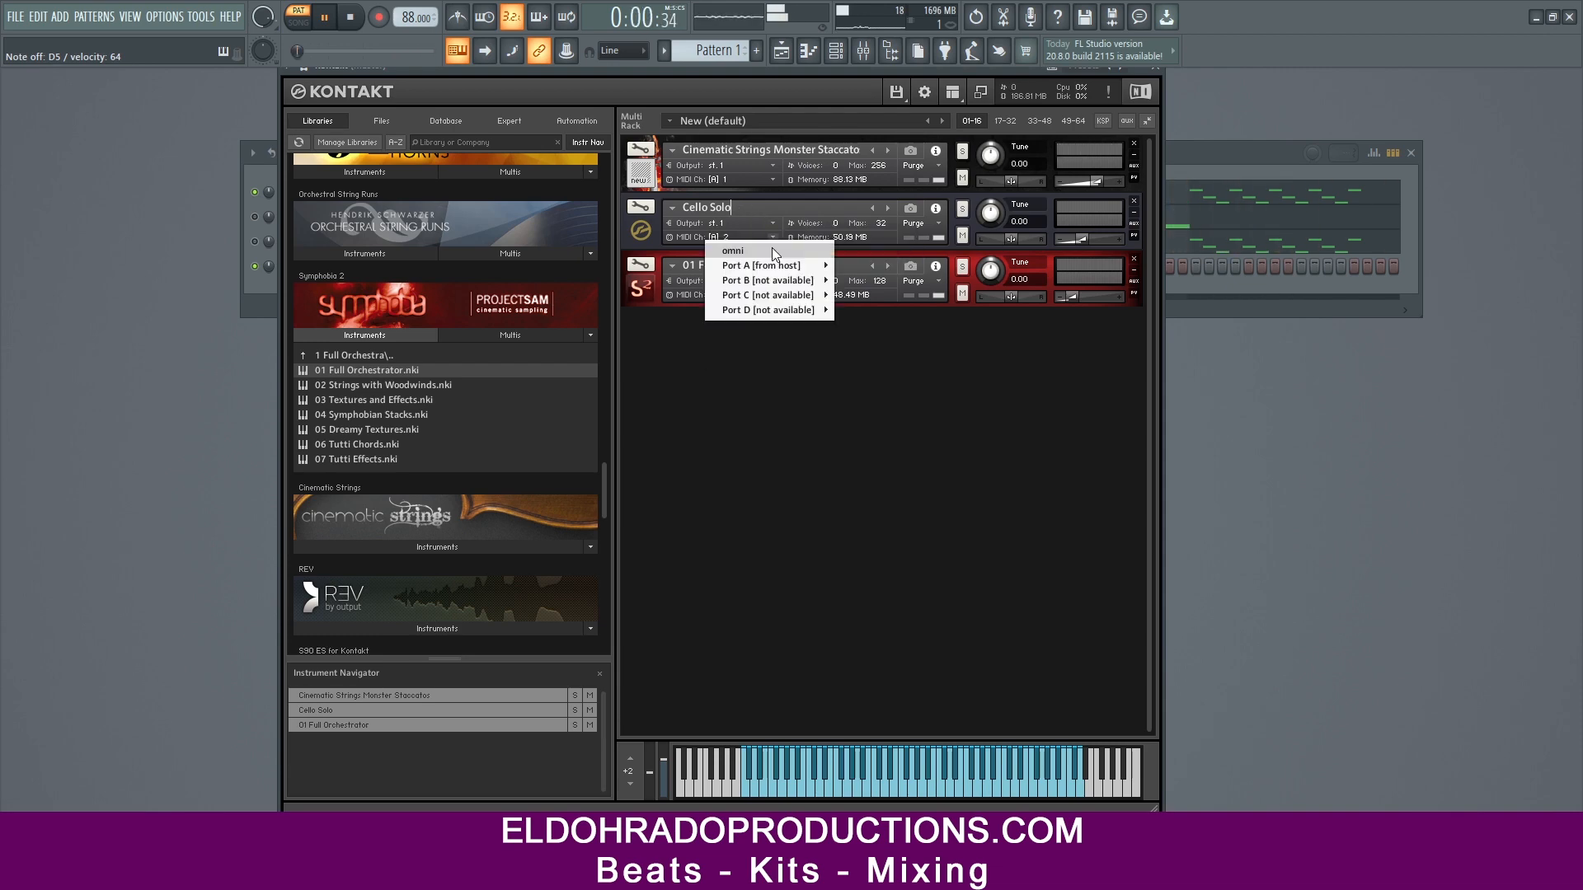
left_click(962, 292)
left_click(962, 236)
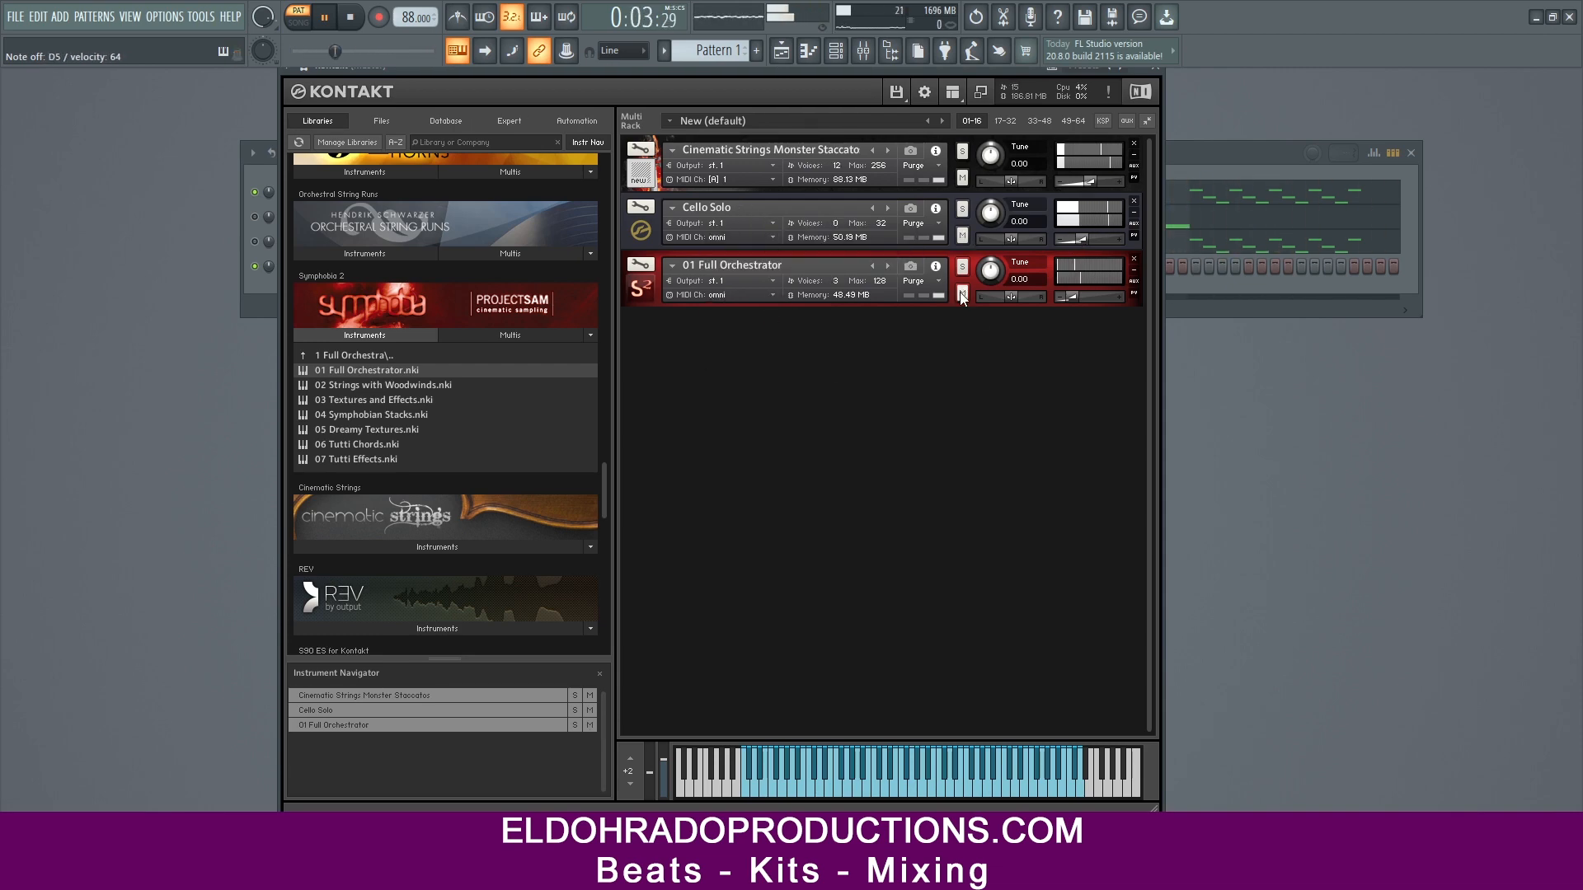
Step: Add the DT High Life snare as a channel and place hits on steps 15, 17, 31, 33, 47 and 49
left_click_drag(109, 606, 699, 290)
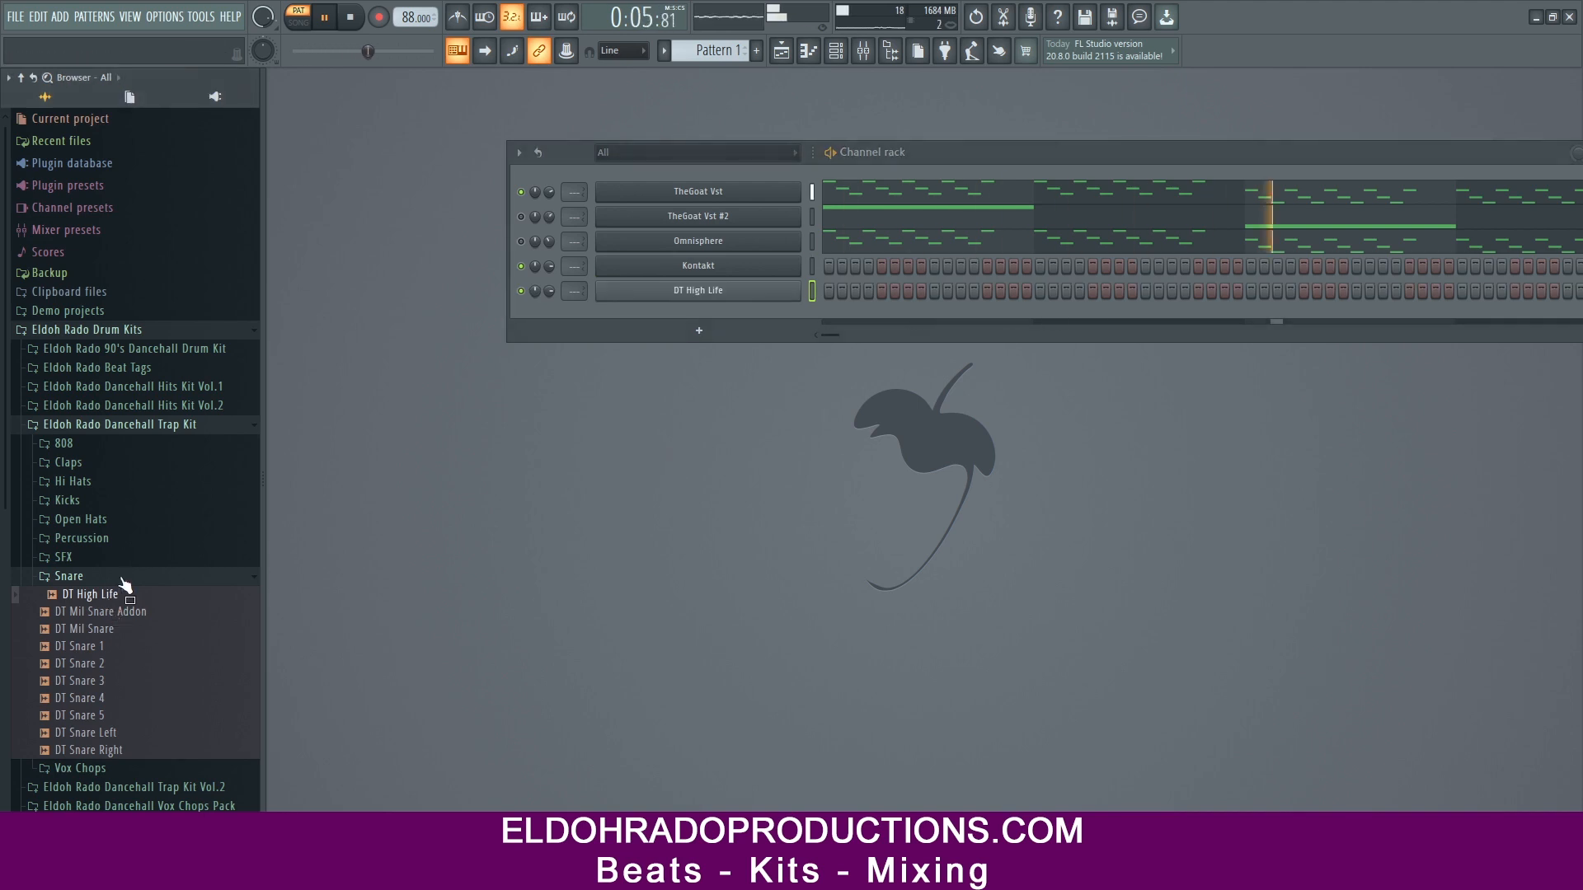
left_click(1039, 290)
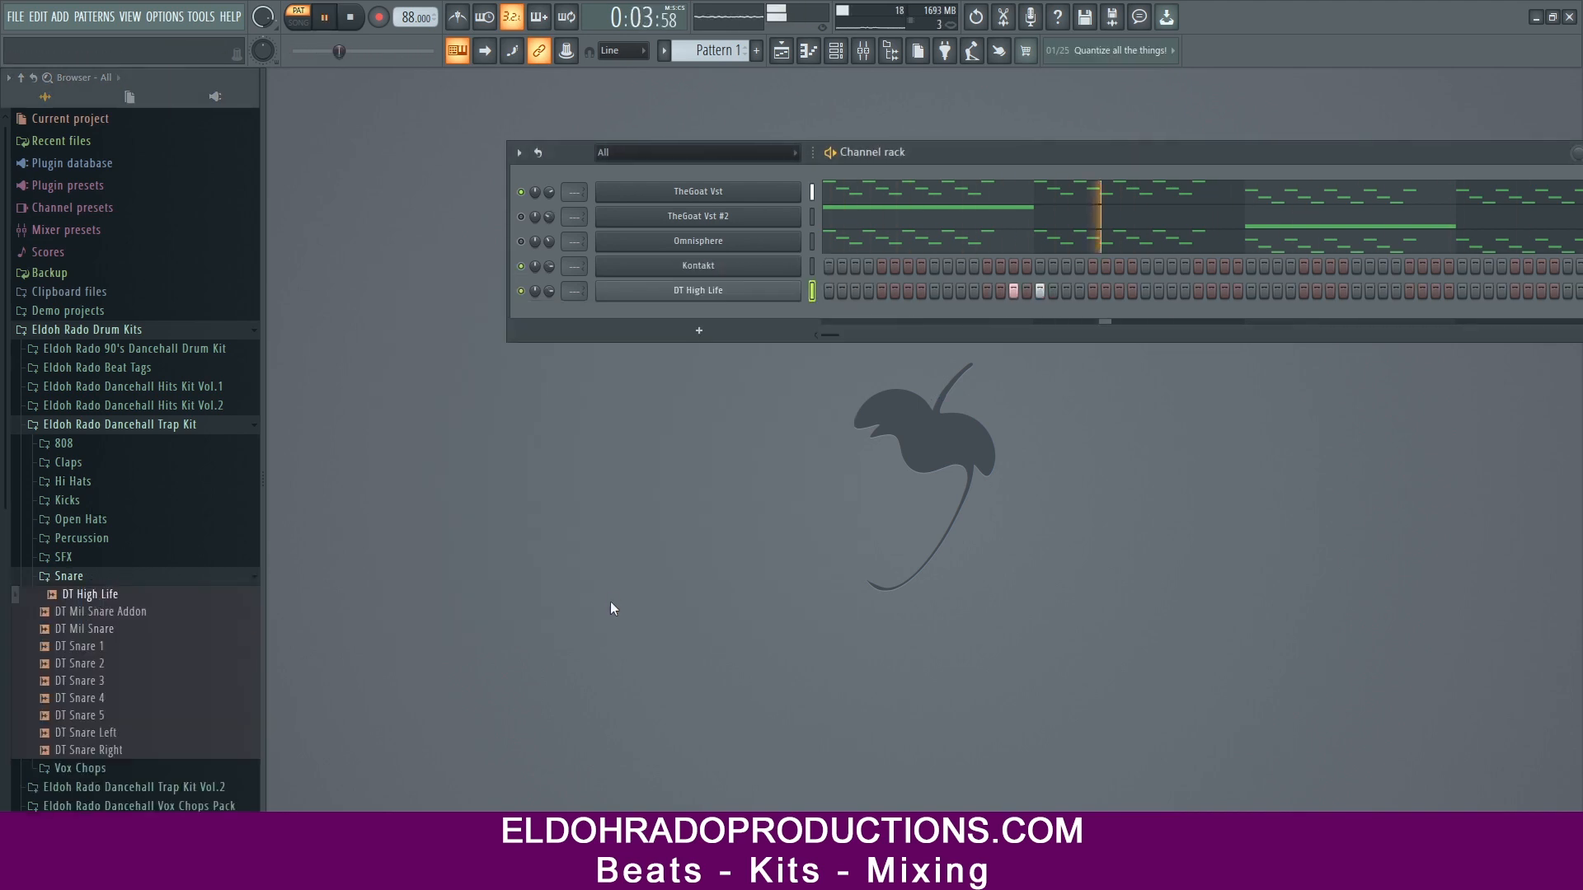
left_click(1288, 291)
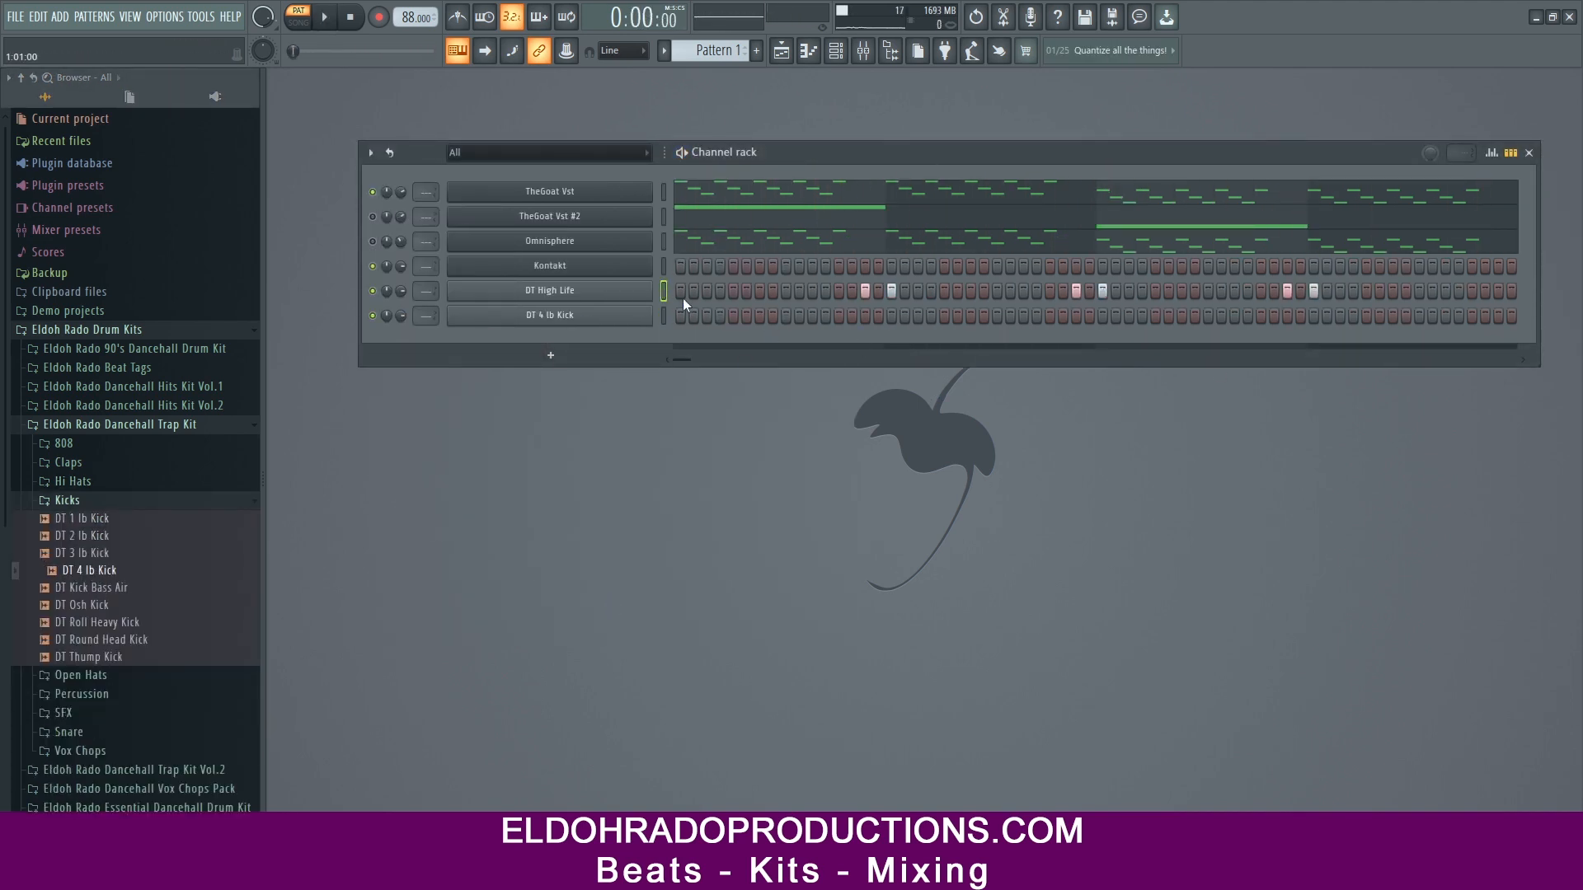
left_click(813, 316)
key("space")
right_click(810, 315)
Step: Add DT High Life hits on steps 11 and 13, and remove its hits on steps 15 and 17
left_click(812, 292)
left_click(838, 292)
right_click(865, 292)
right_click(891, 292)
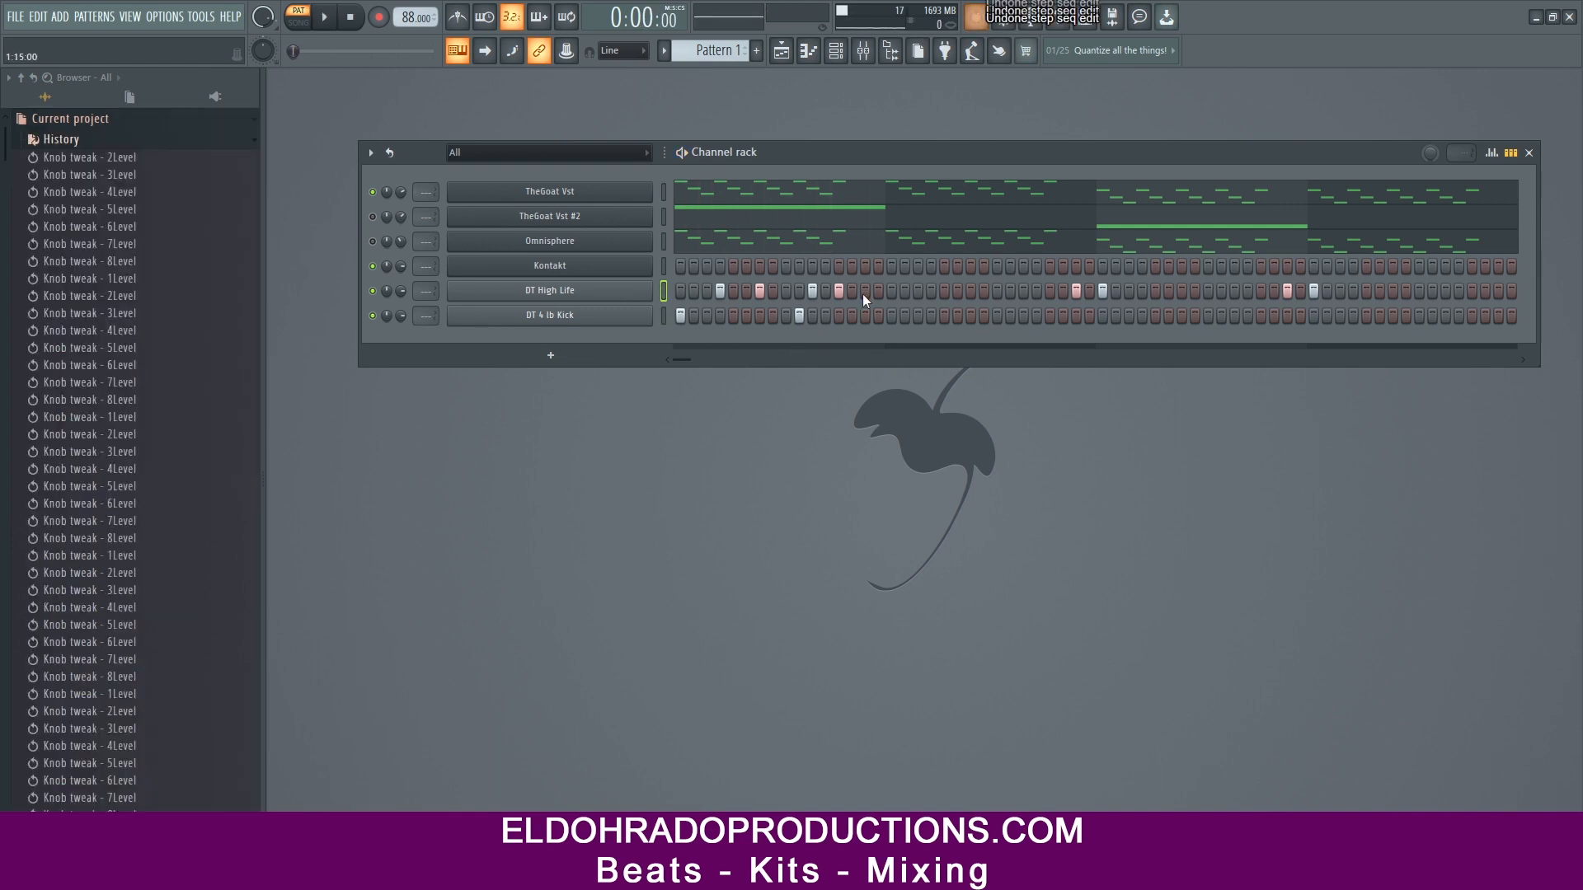
Step: Remove the DT 4 lb Kick hit on step 10 and add kick hits on steps 15 and 17
right_click(799, 317)
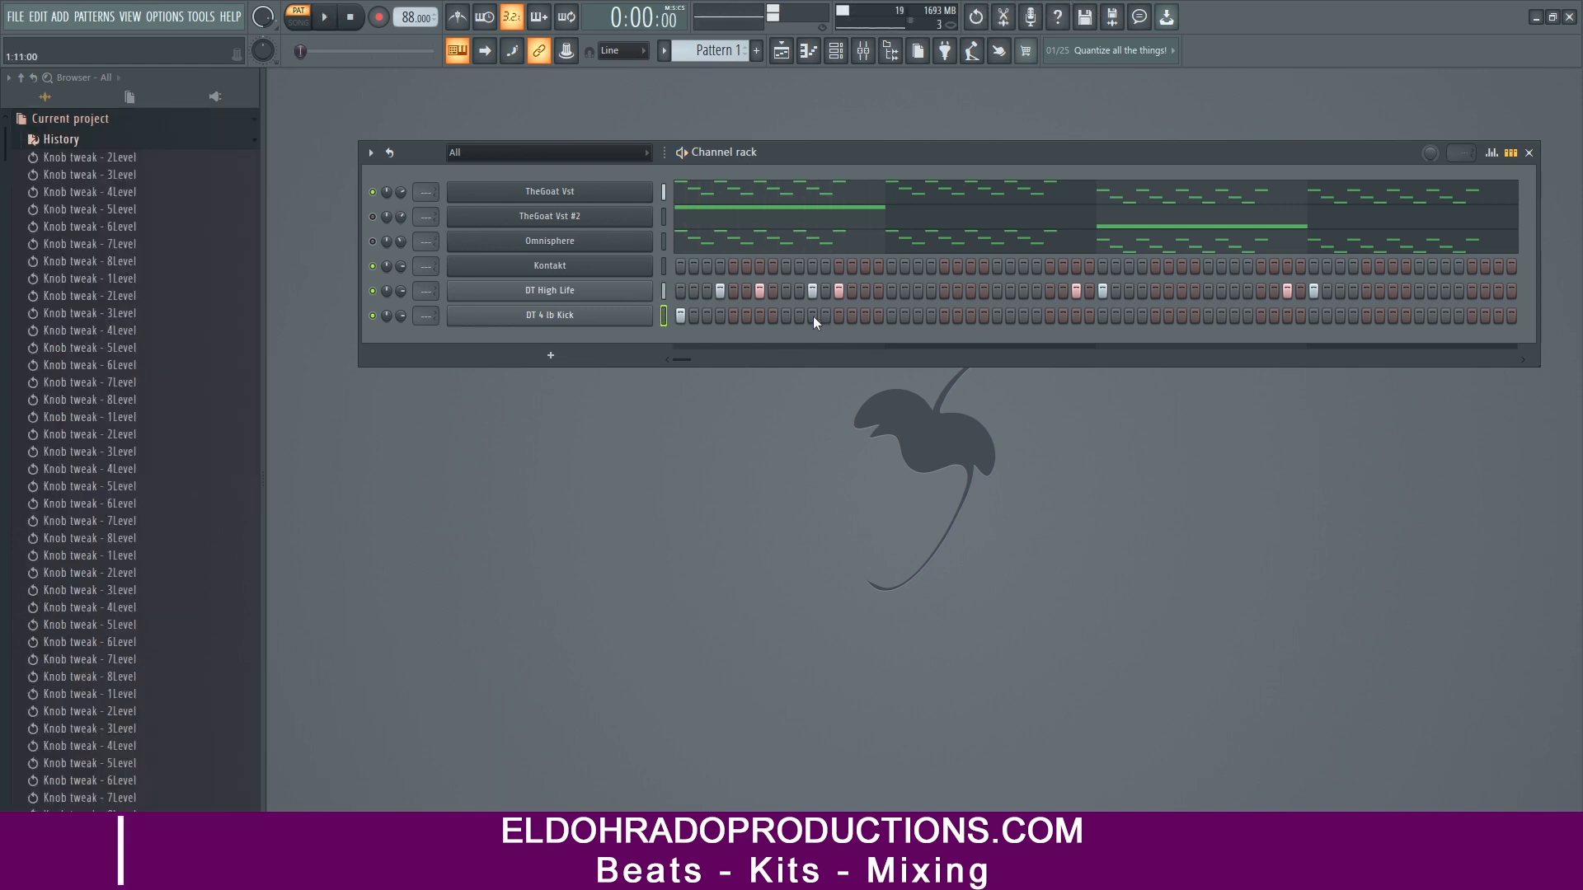
left_click(864, 316)
left_click(891, 316)
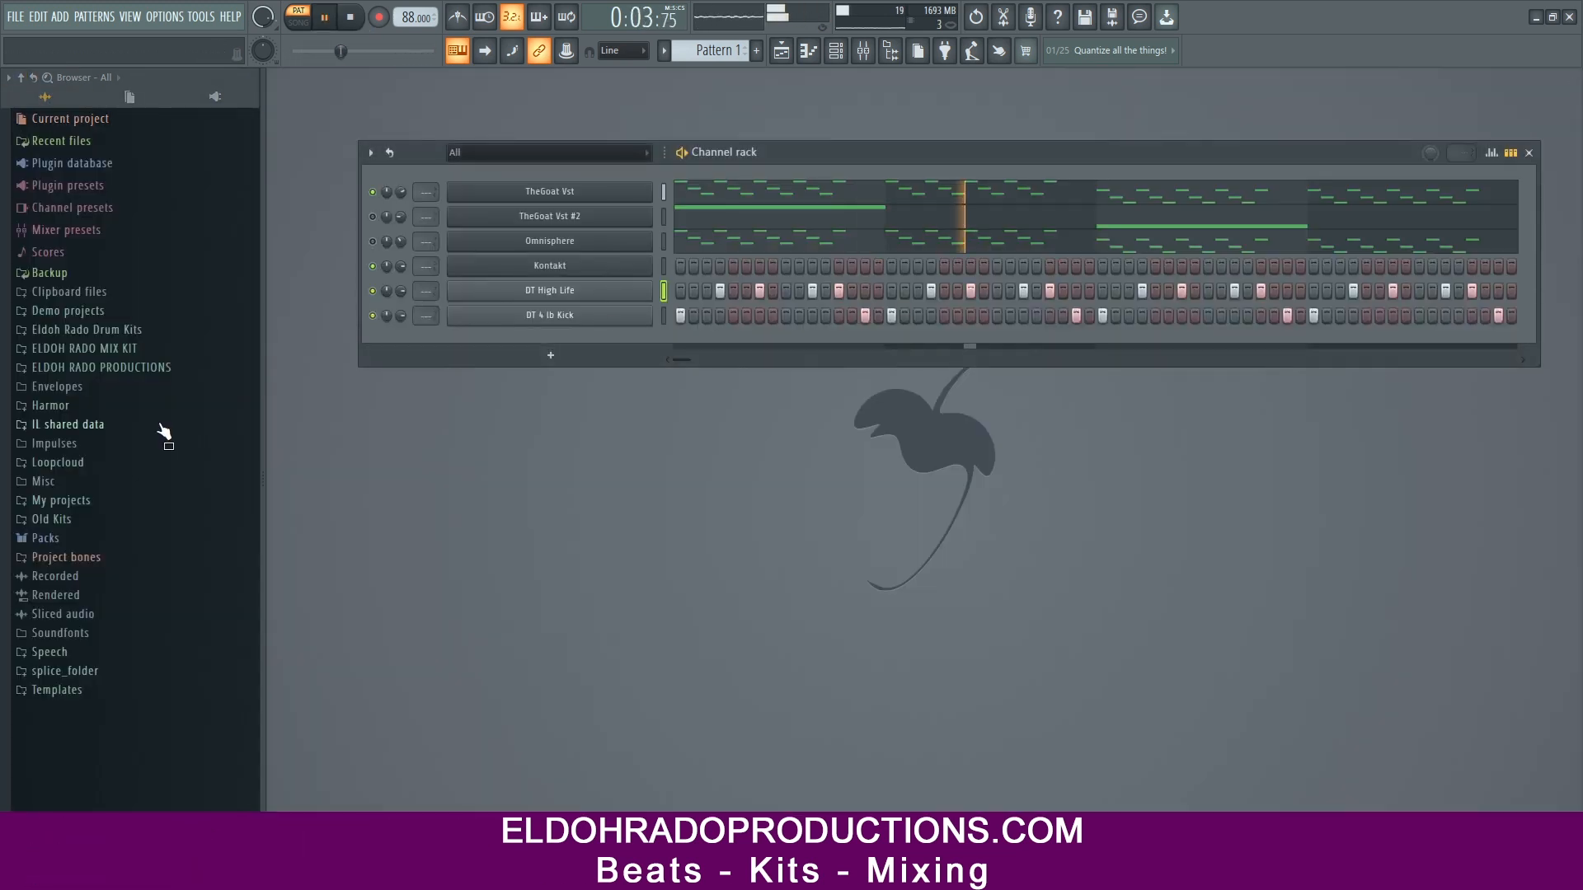
Step: Add the DT Hard 2 HH sample from the Dancehall Trap Kit's Hi Hats as a channel, with hits on steps 3, 6 and 10
left_click(99, 329)
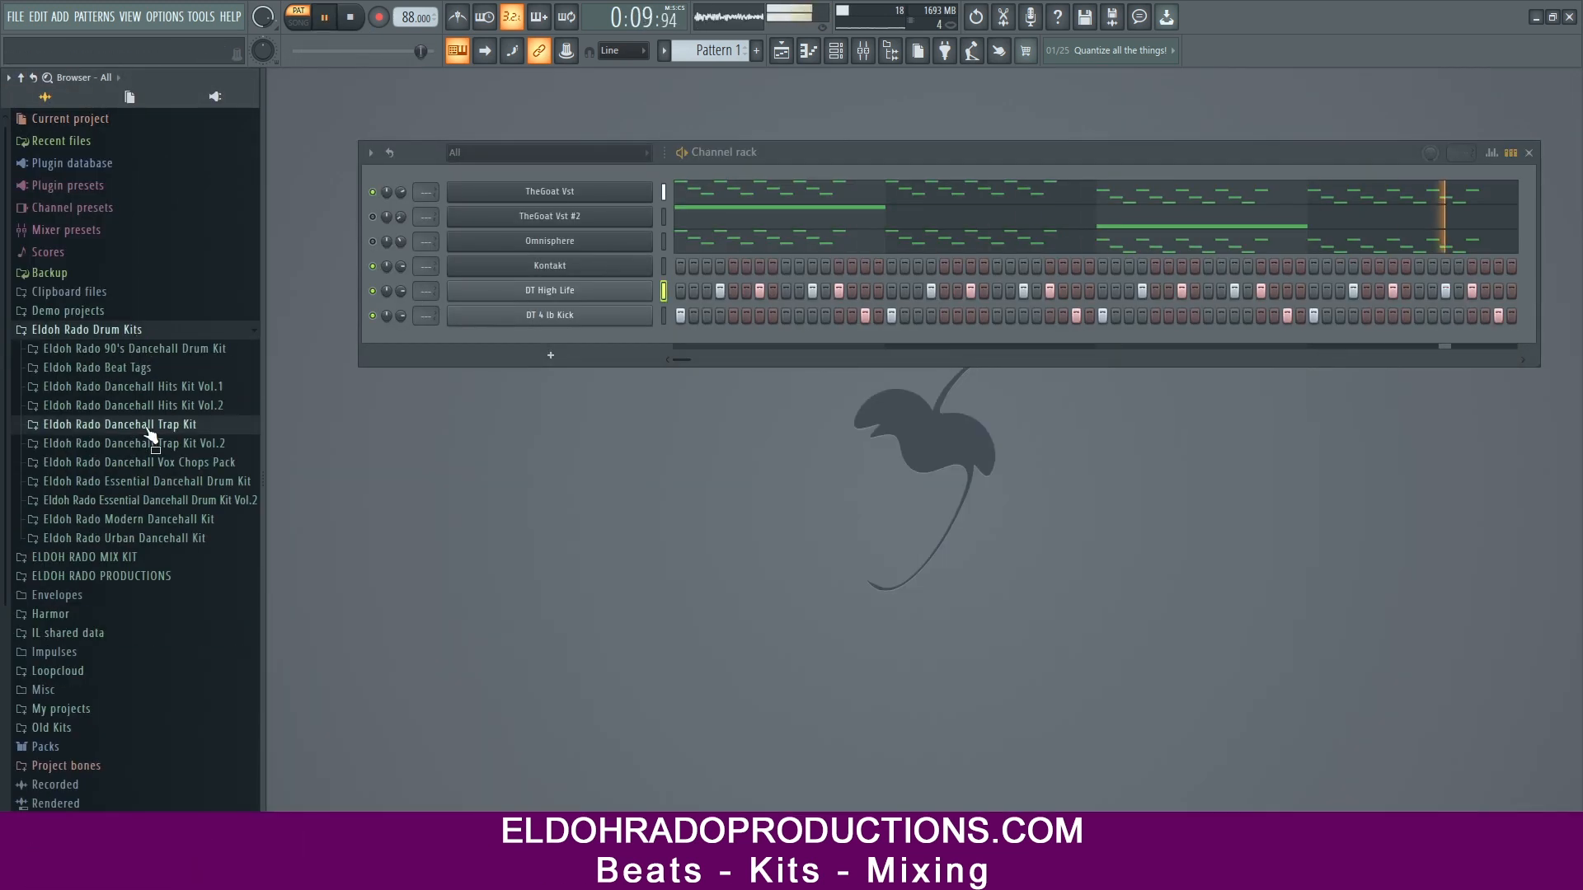
left_click(151, 426)
left_click(91, 483)
left_click_drag(91, 568, 314, 505)
left_click(734, 368)
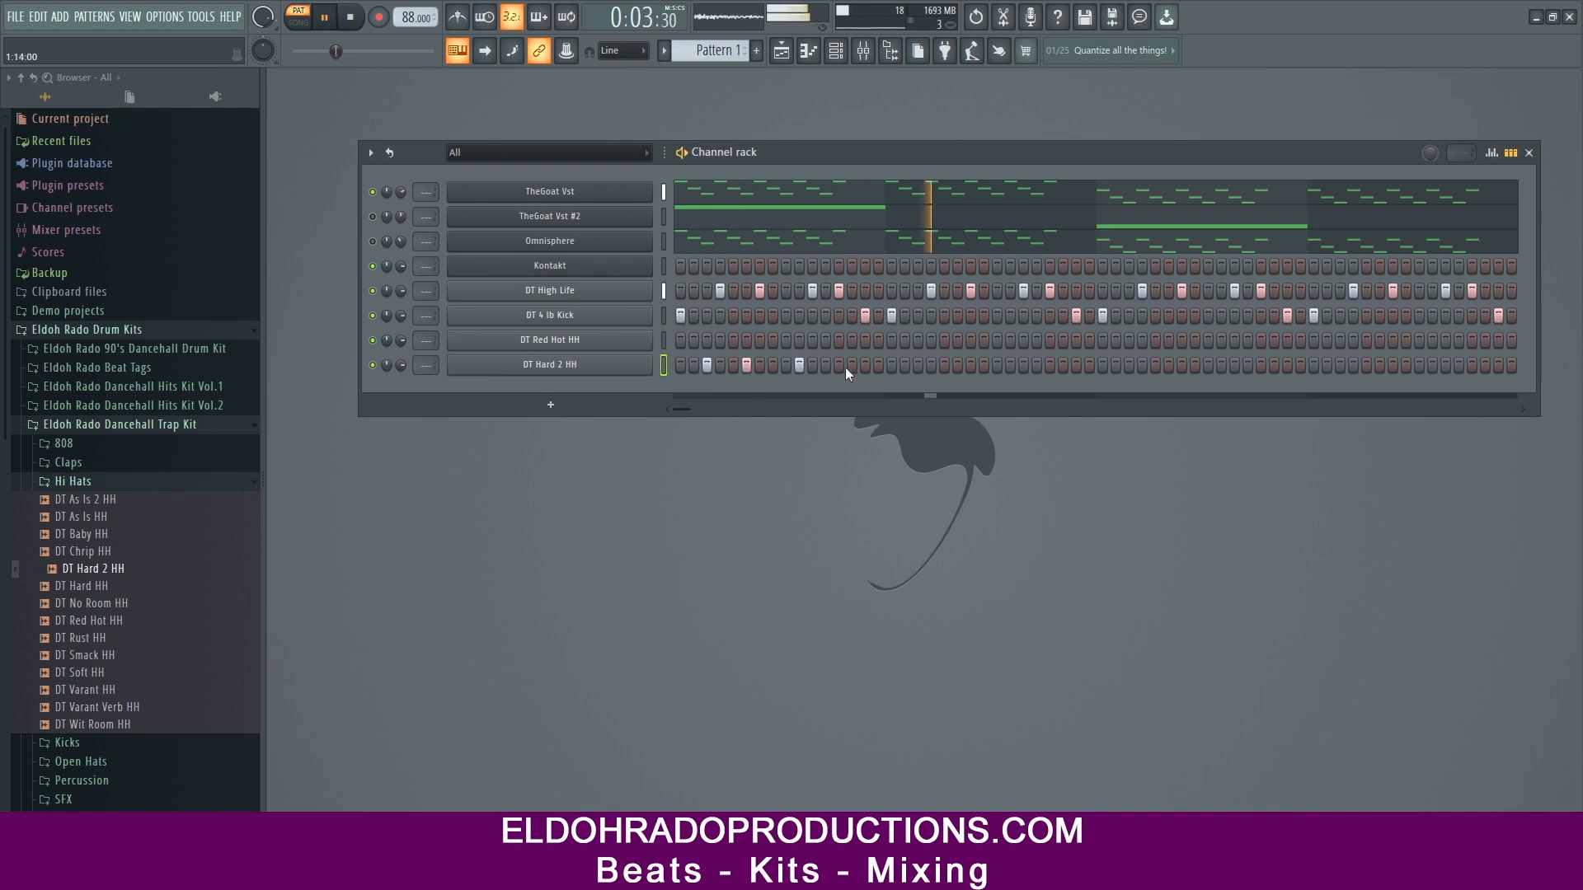
Step: Place DT Red Hot HH hits on steps 8 and 9, and add DT Varant HH with hits on steps 3, 4, 6 and 7
left_click_drag(746, 340, 818, 341)
left_click_drag(82, 690, 130, 726)
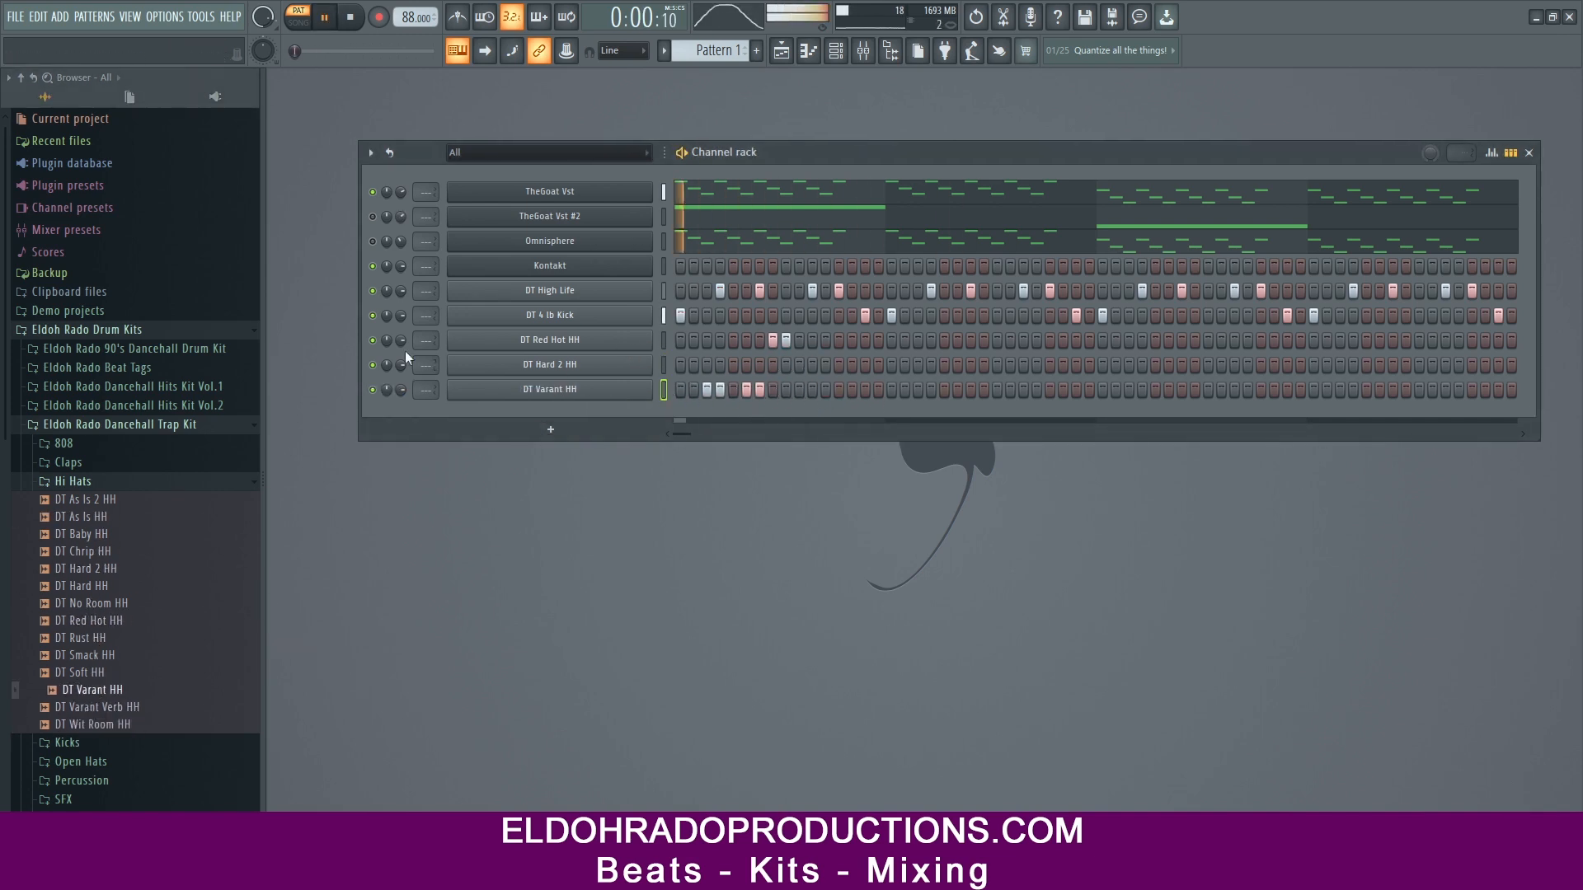
Step: Delete the DT Hard 2 HH channel, and repeat the DT Varant HH hits in bars 2 to 4 with snap set to Bar
right_click(653, 358)
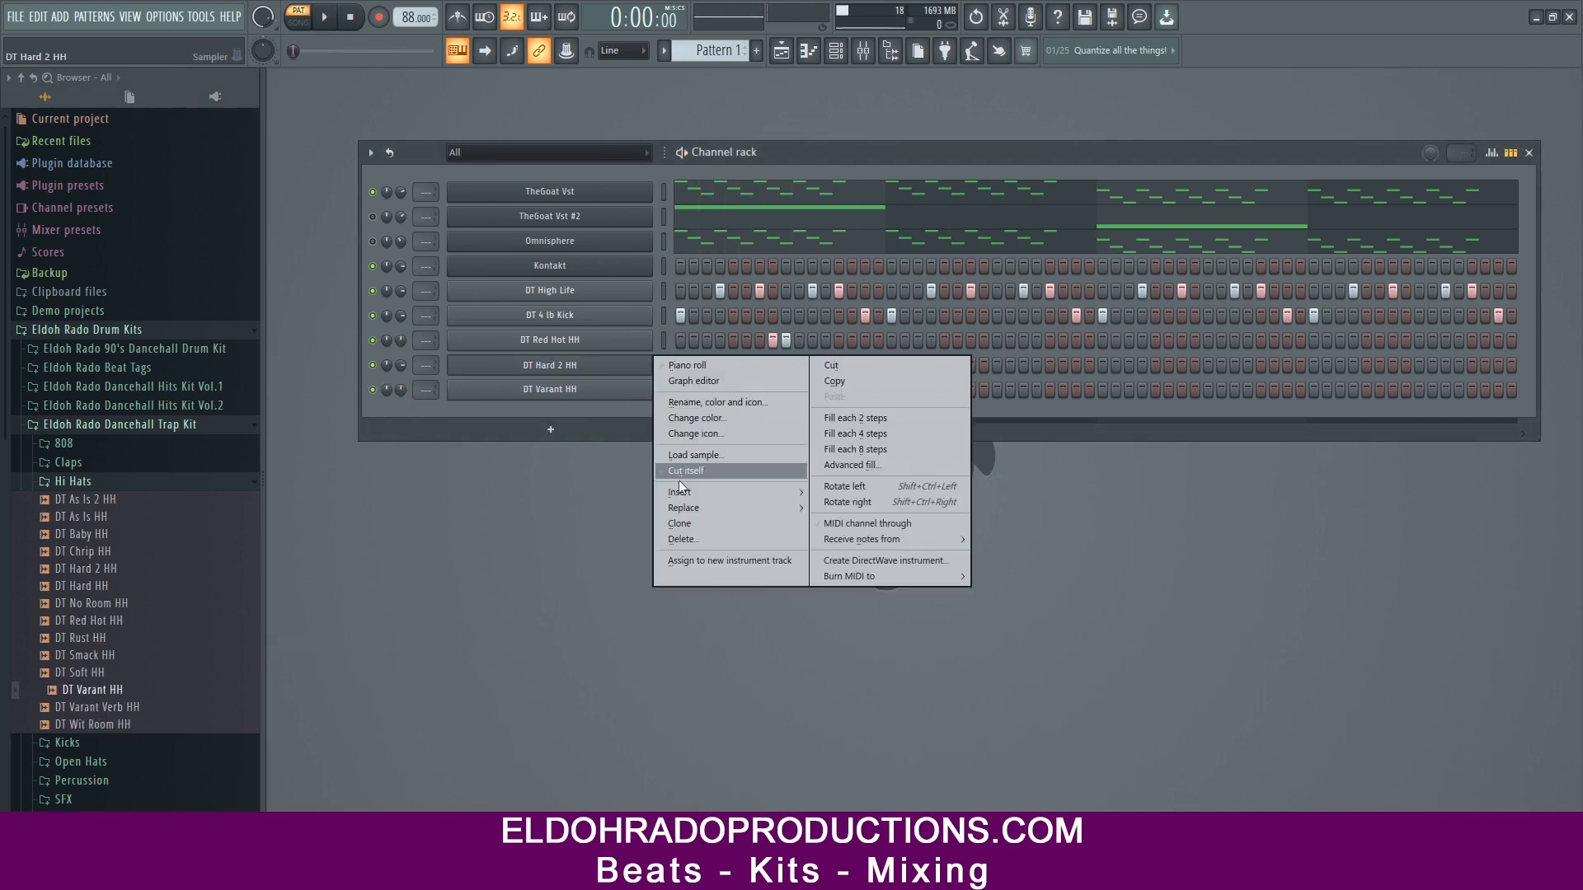
left_click(680, 480)
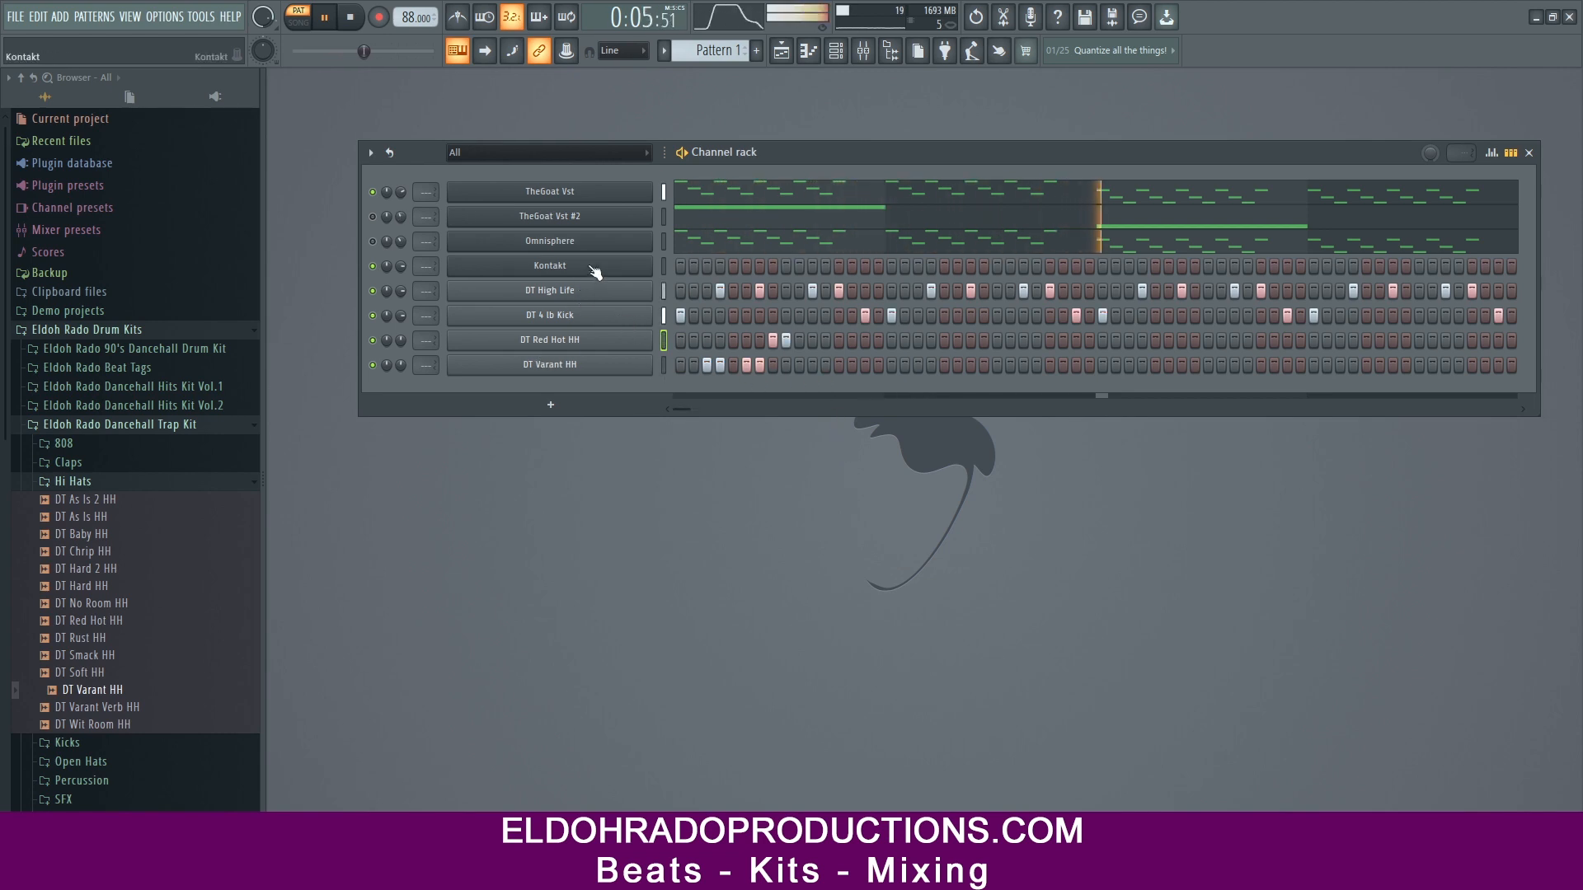
left_click(663, 266)
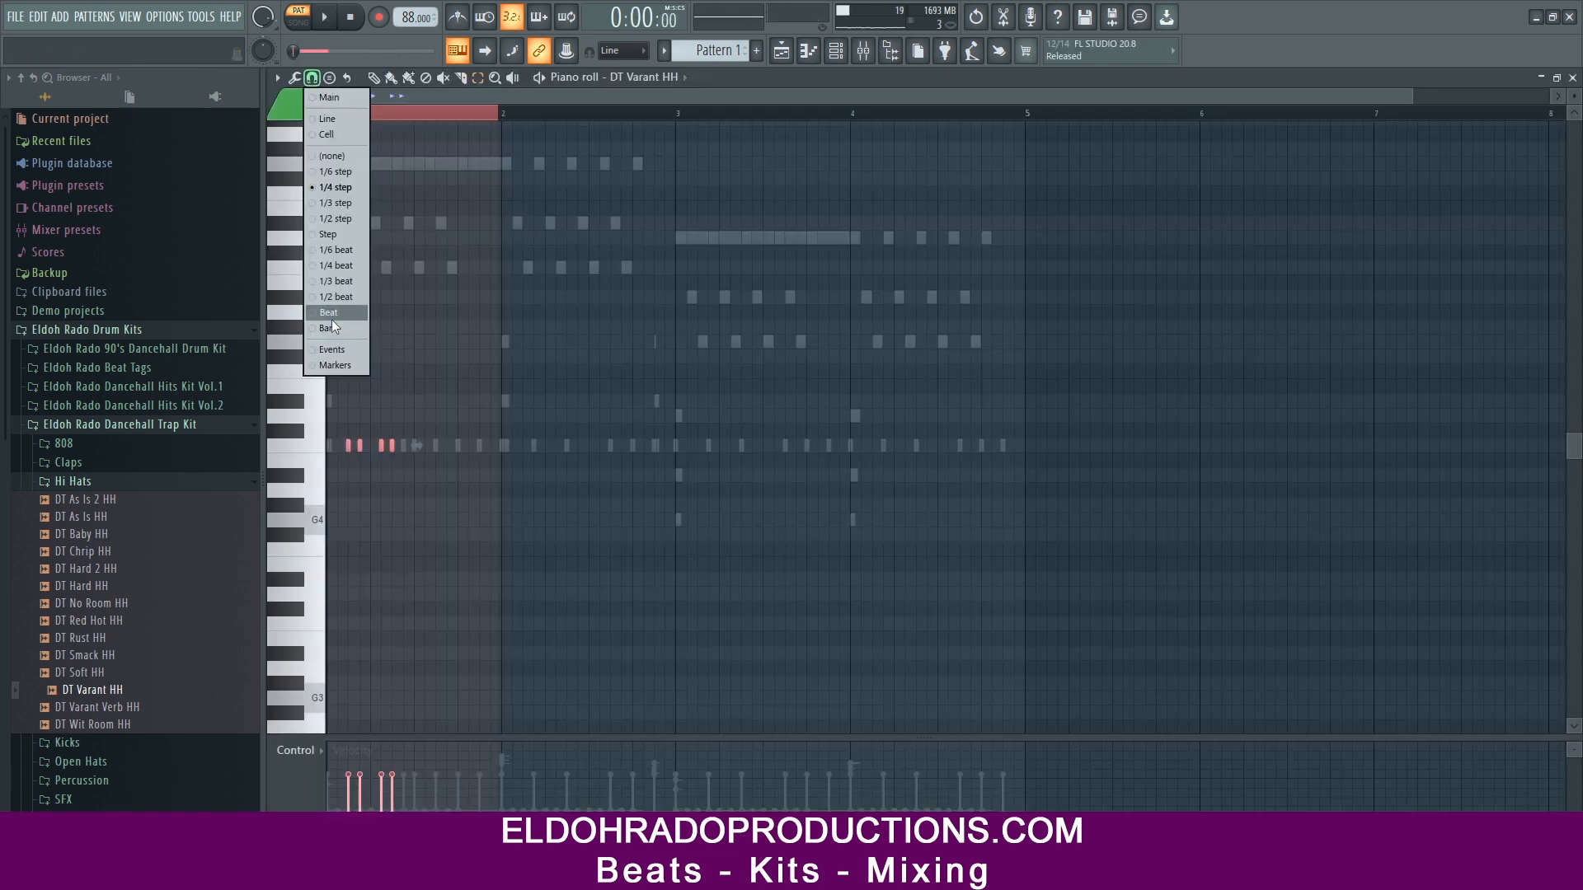
left_click(332, 327)
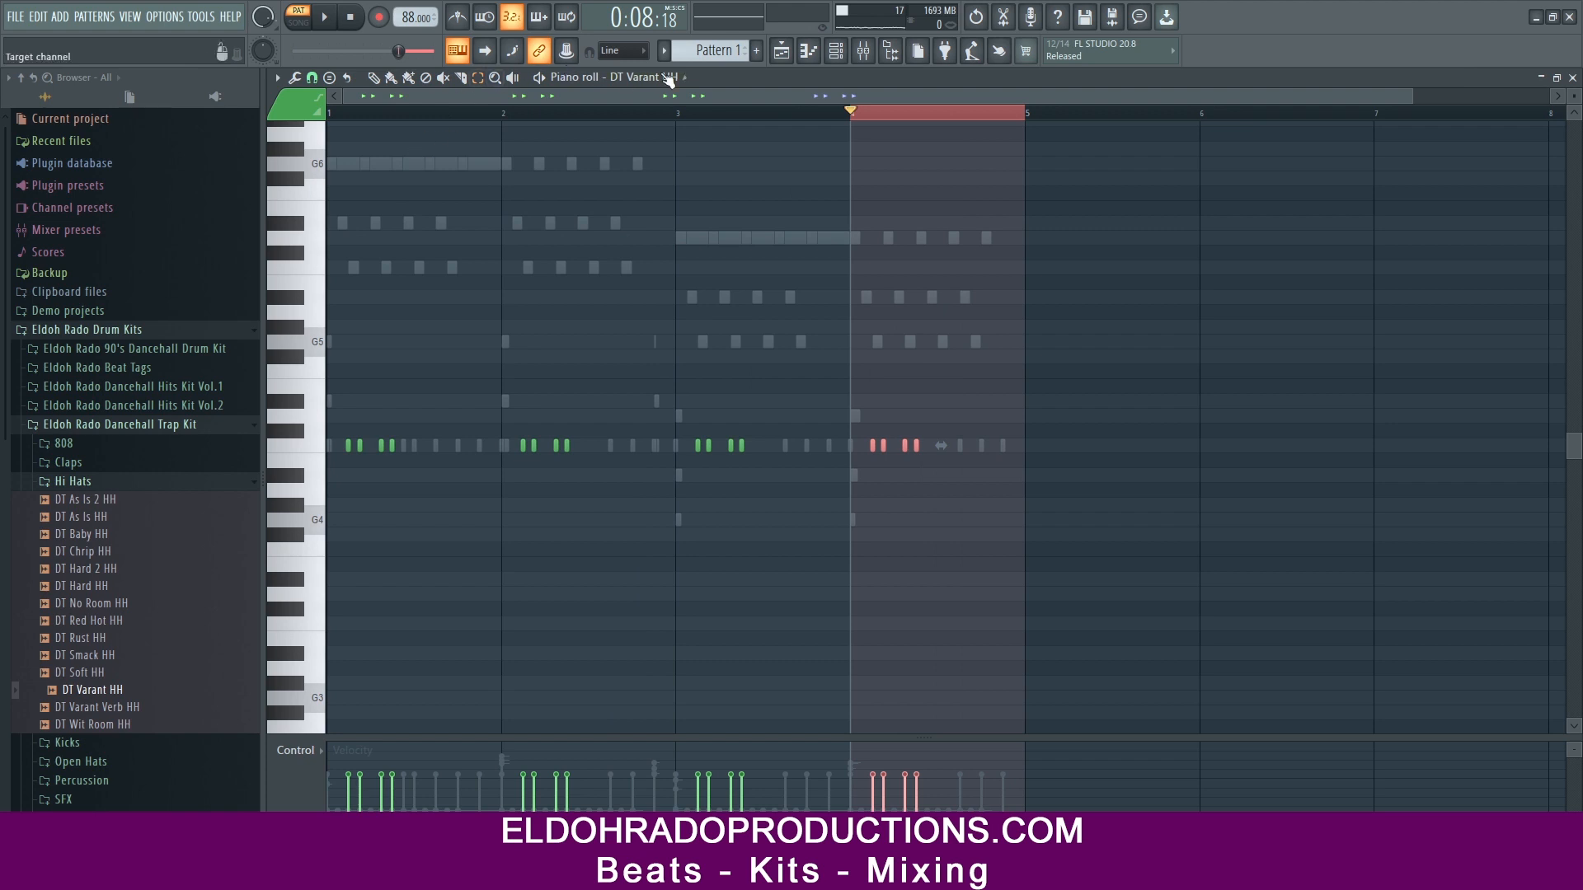
Step: Repeat the DT Red Hot HH hits across bars 2 to 4 in the piano roll
left_click(690, 76)
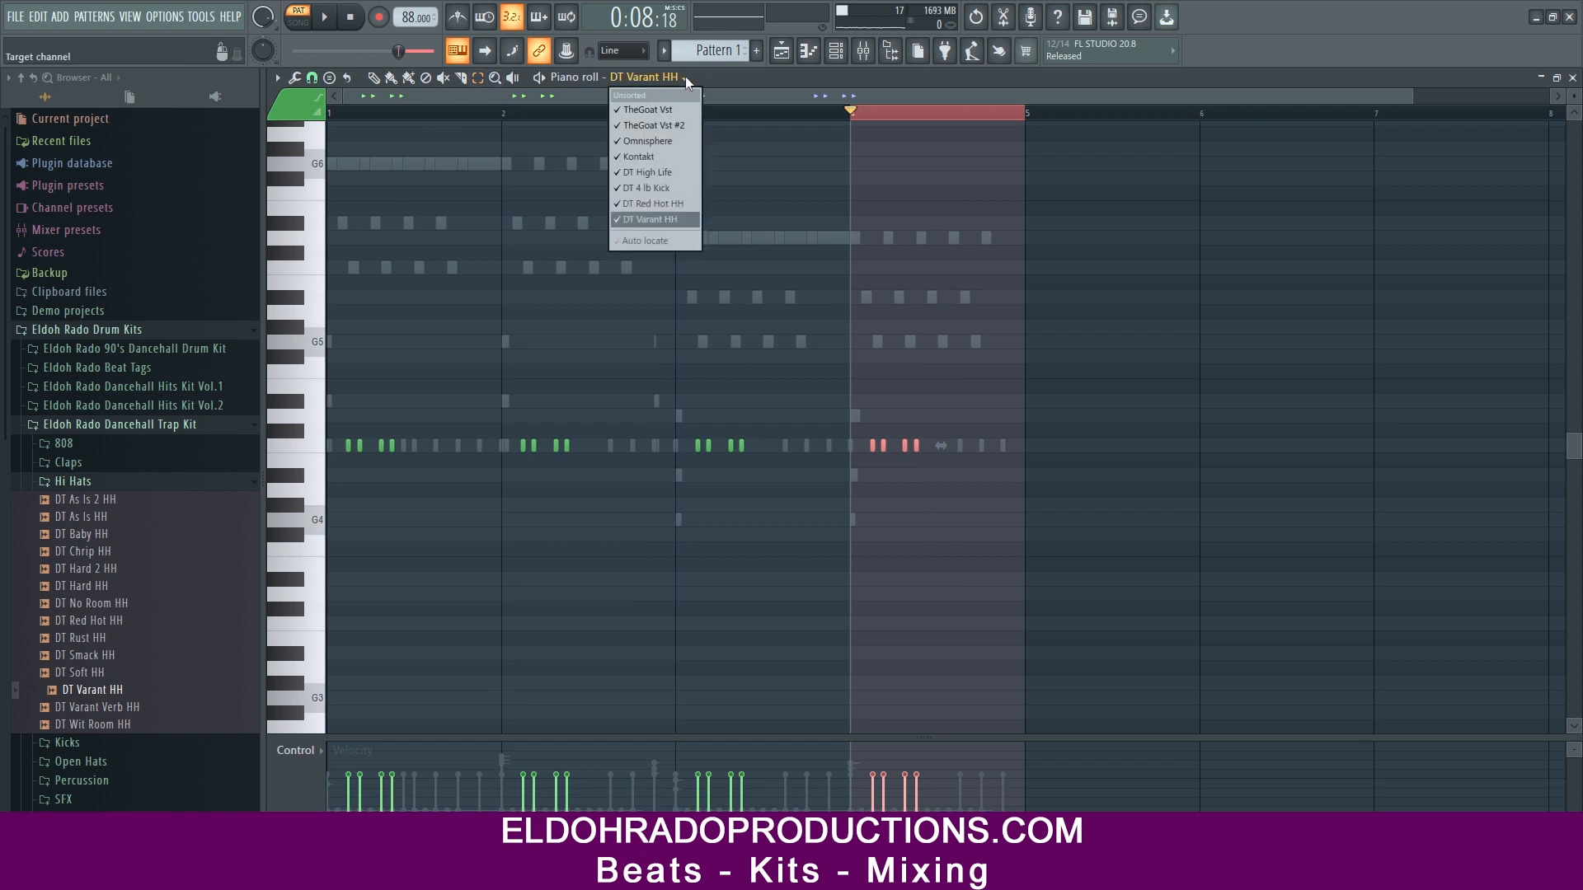
left_click(681, 205)
left_click_drag(496, 120, 329, 116)
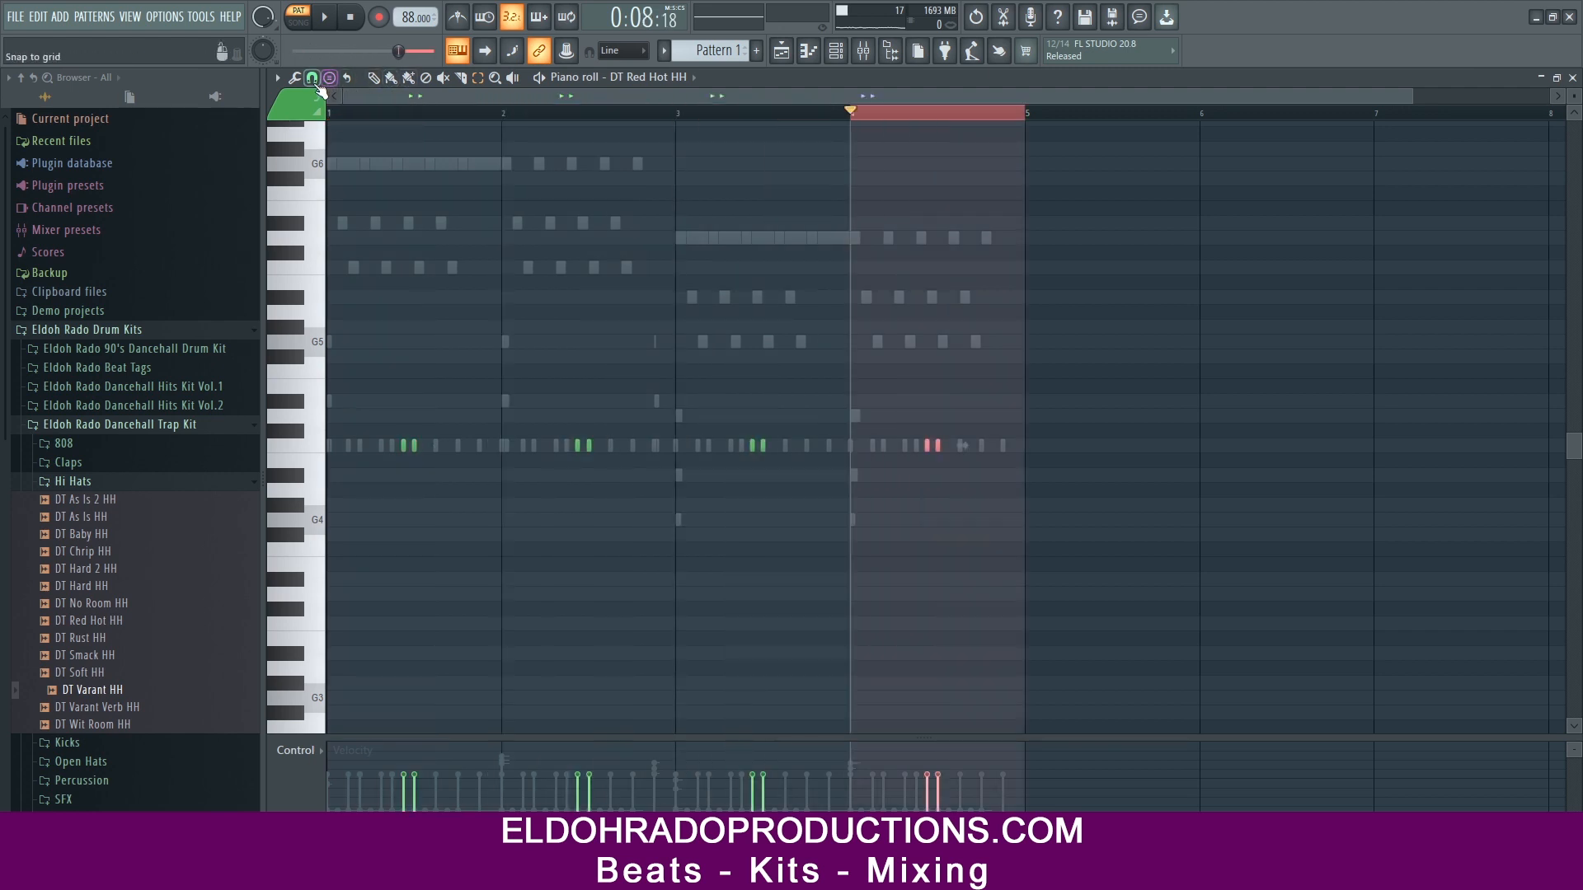
left_click(312, 78)
left_click(336, 266)
key("ctrl+d")
Step: Restart playback and examine the Kontakt channel's notes in the piano roll, focusing on bars 2 to 4
left_click(359, 20)
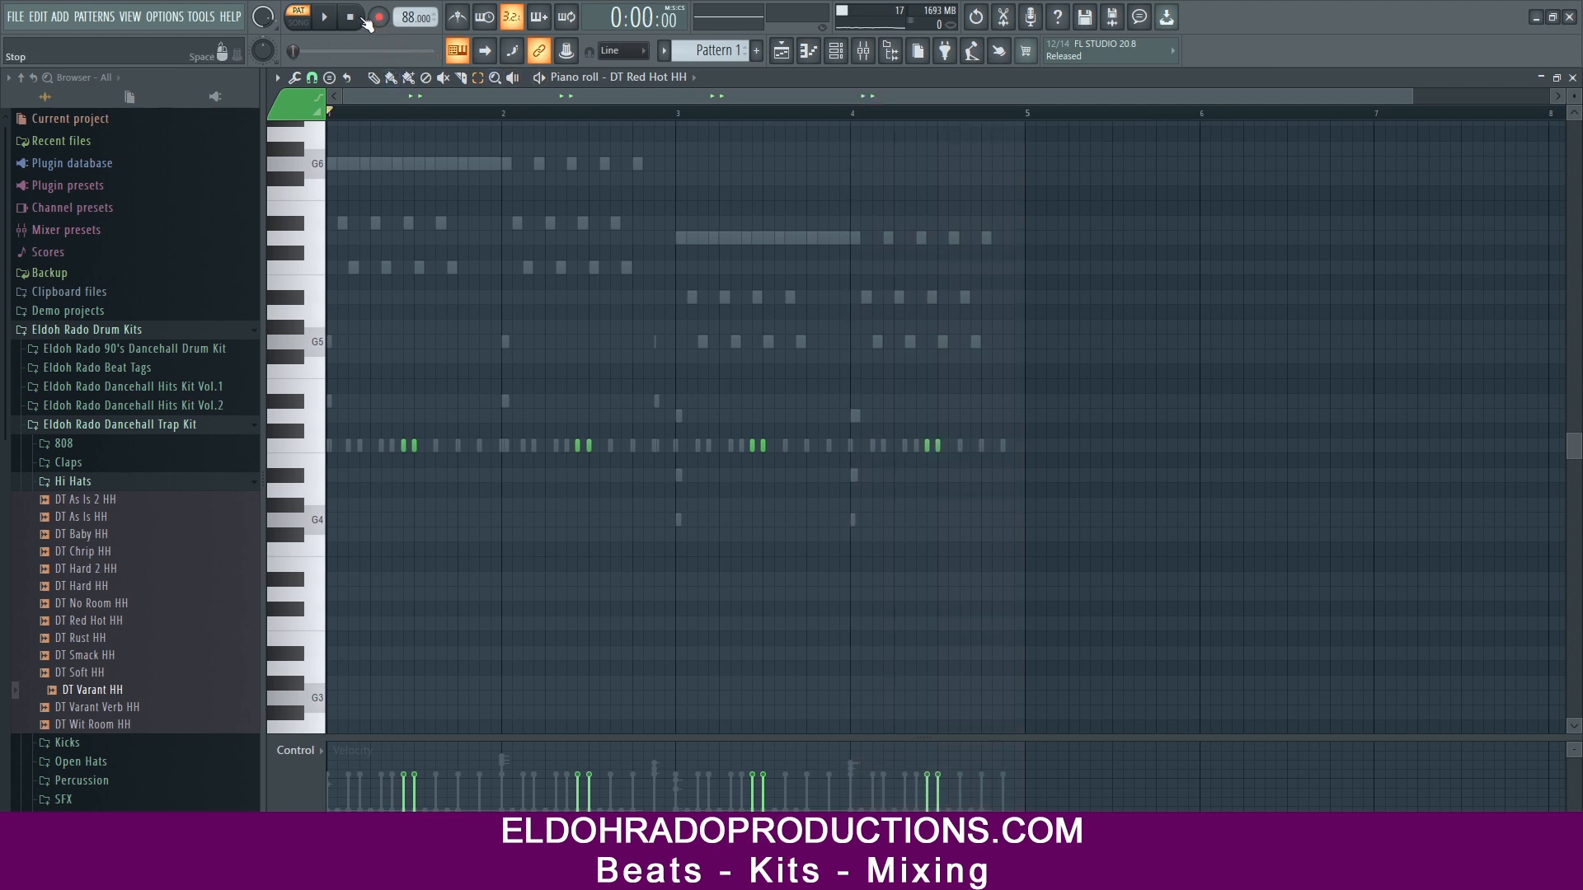
key("space")
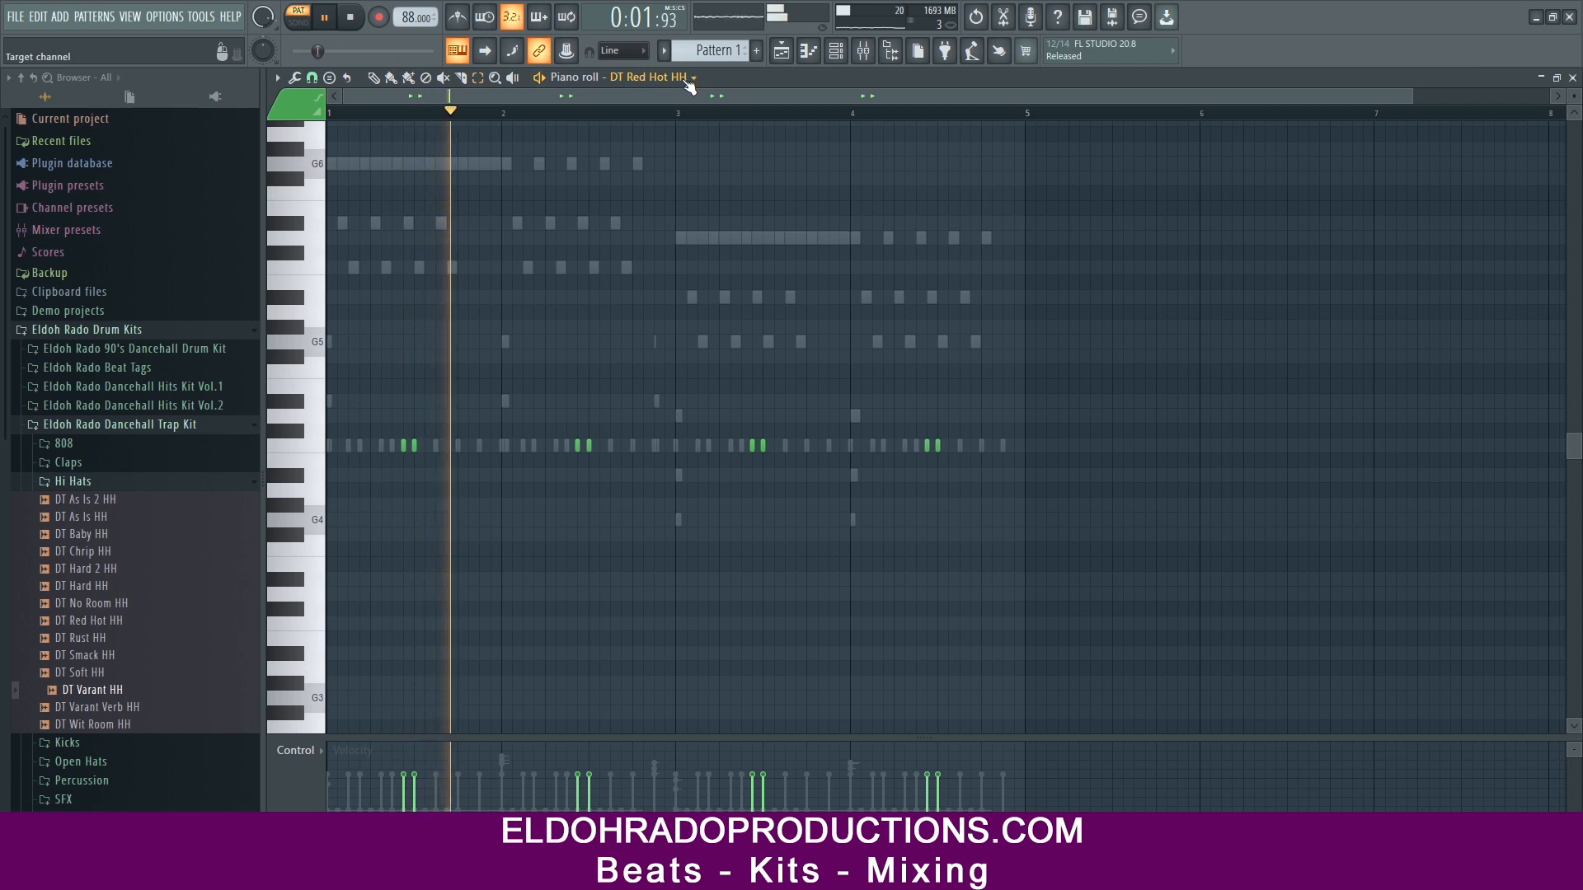
left_click(664, 77)
left_click(666, 157)
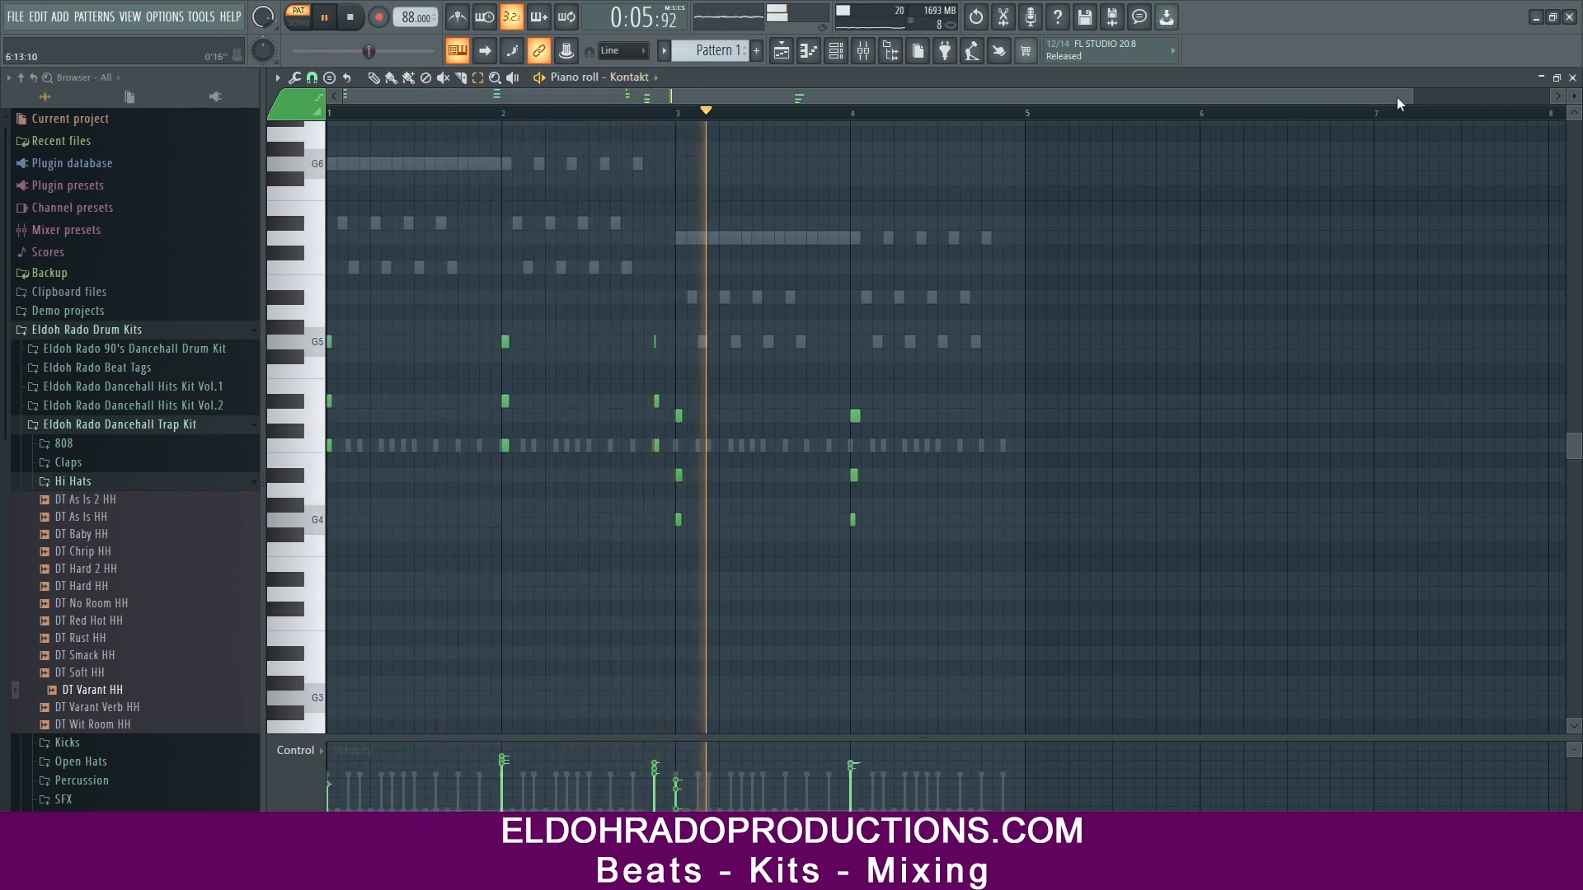
left_click_drag(1405, 97, 936, 124)
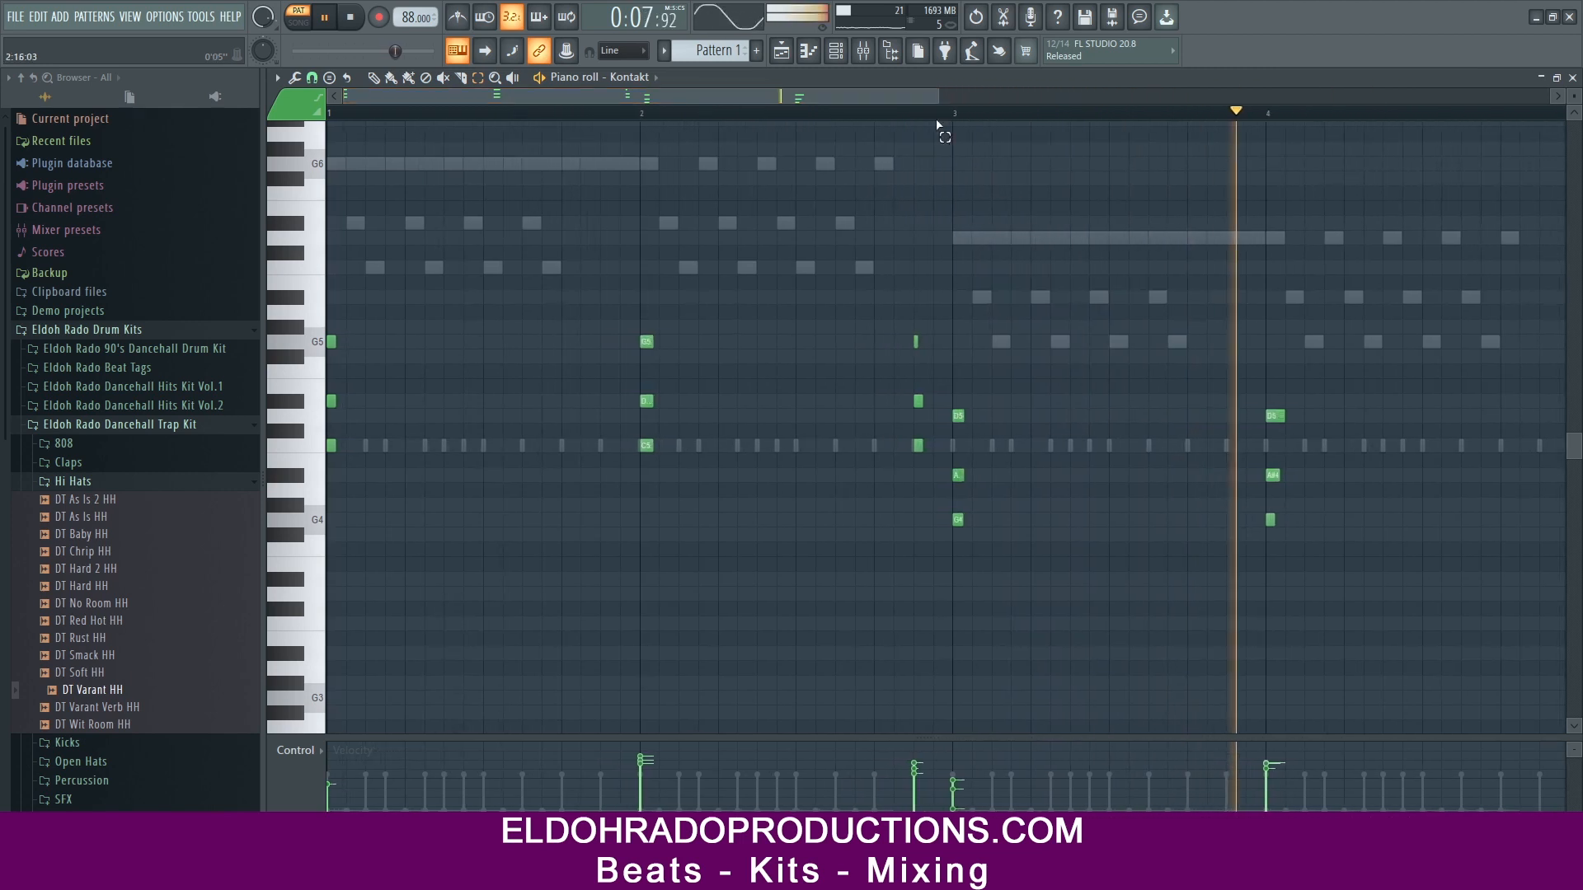
left_click_drag(377, 92, 486, 91)
key("space")
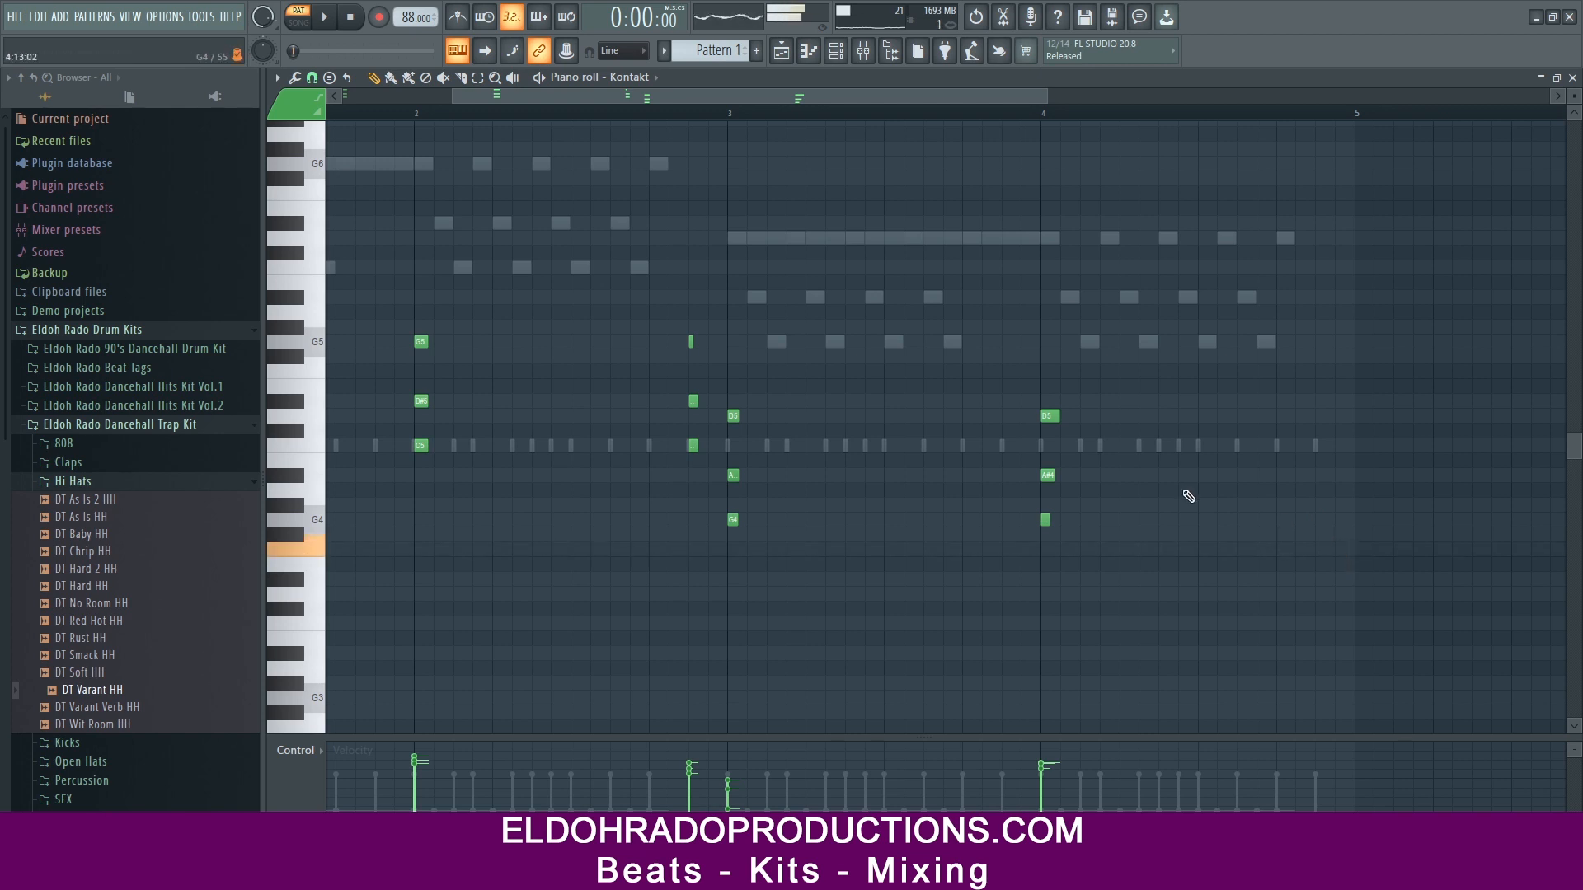
Step: Try G# as the root note of the Minor Neapolitan scale highlighting, and set it back to G
left_click(277, 78)
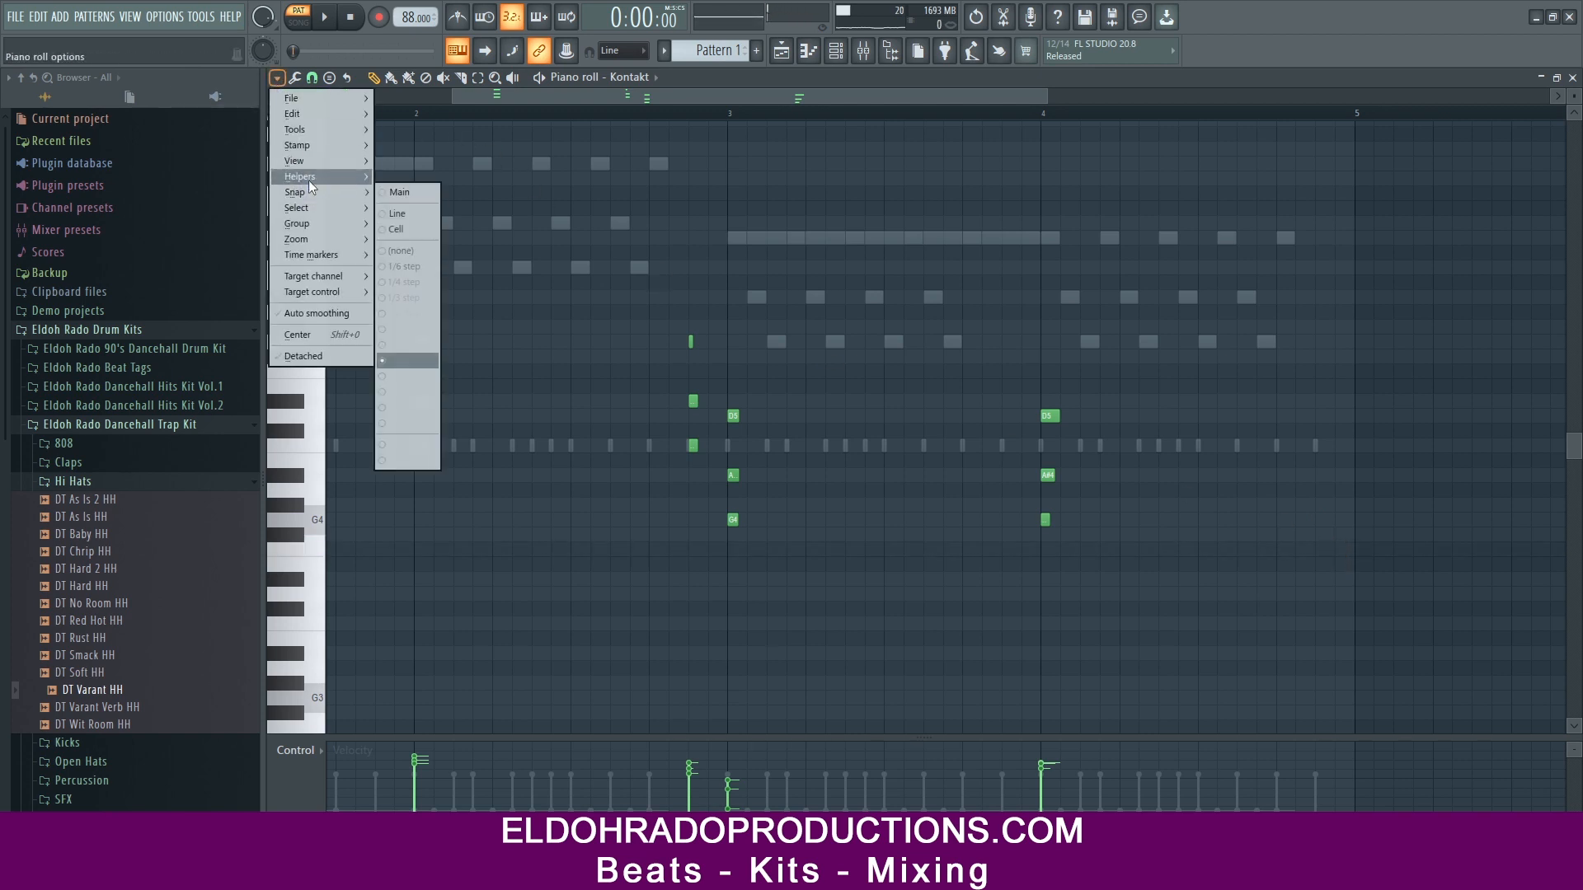
mouse_move(318, 176)
mouse_move(413, 196)
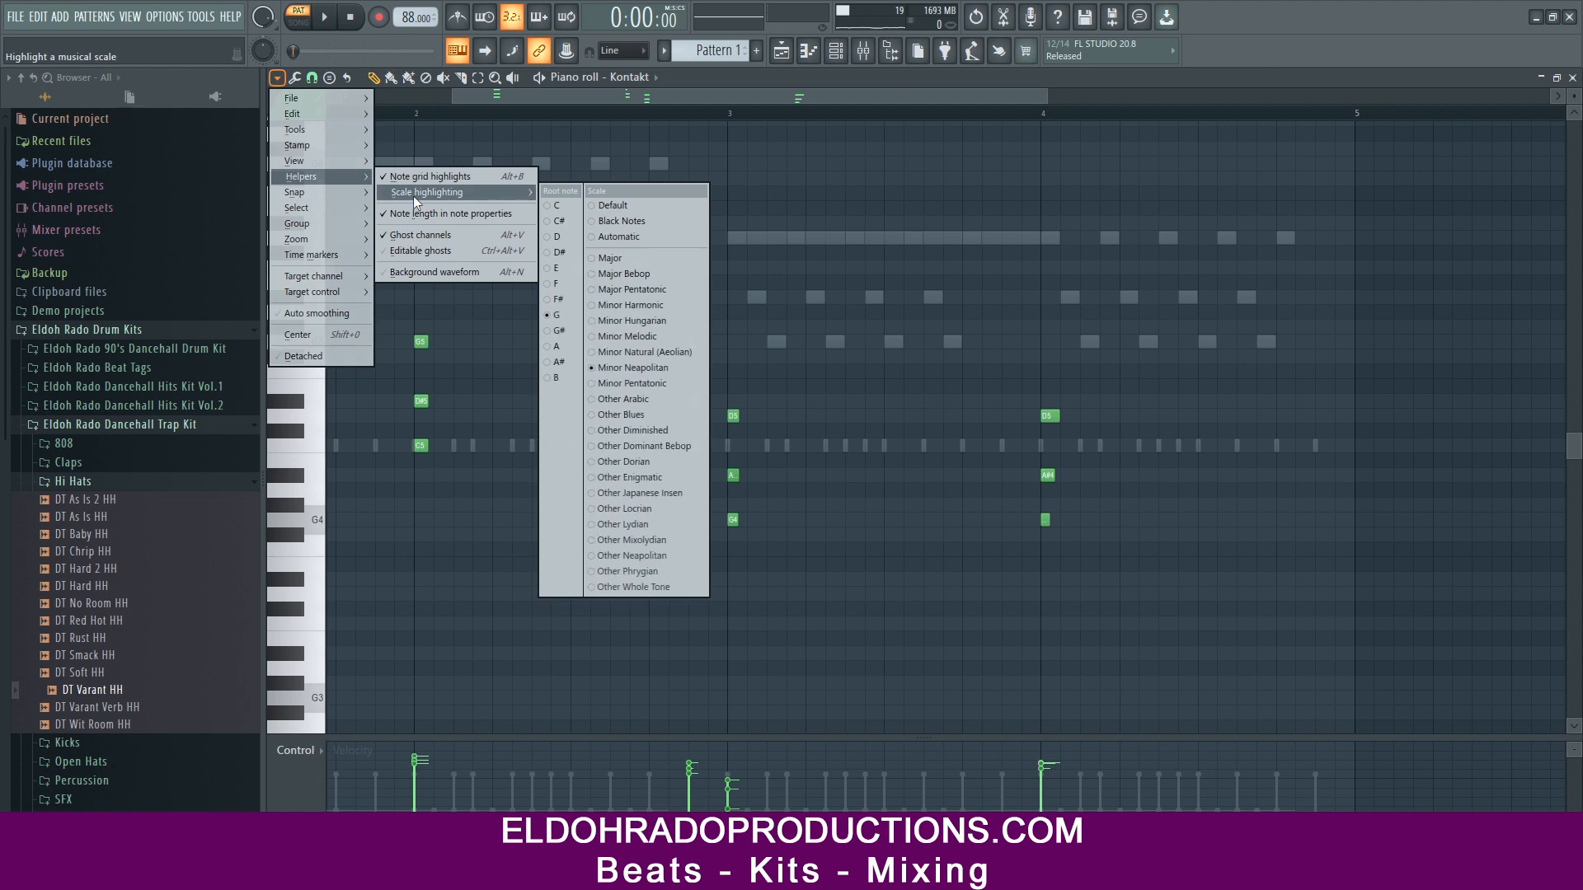
left_click(566, 329)
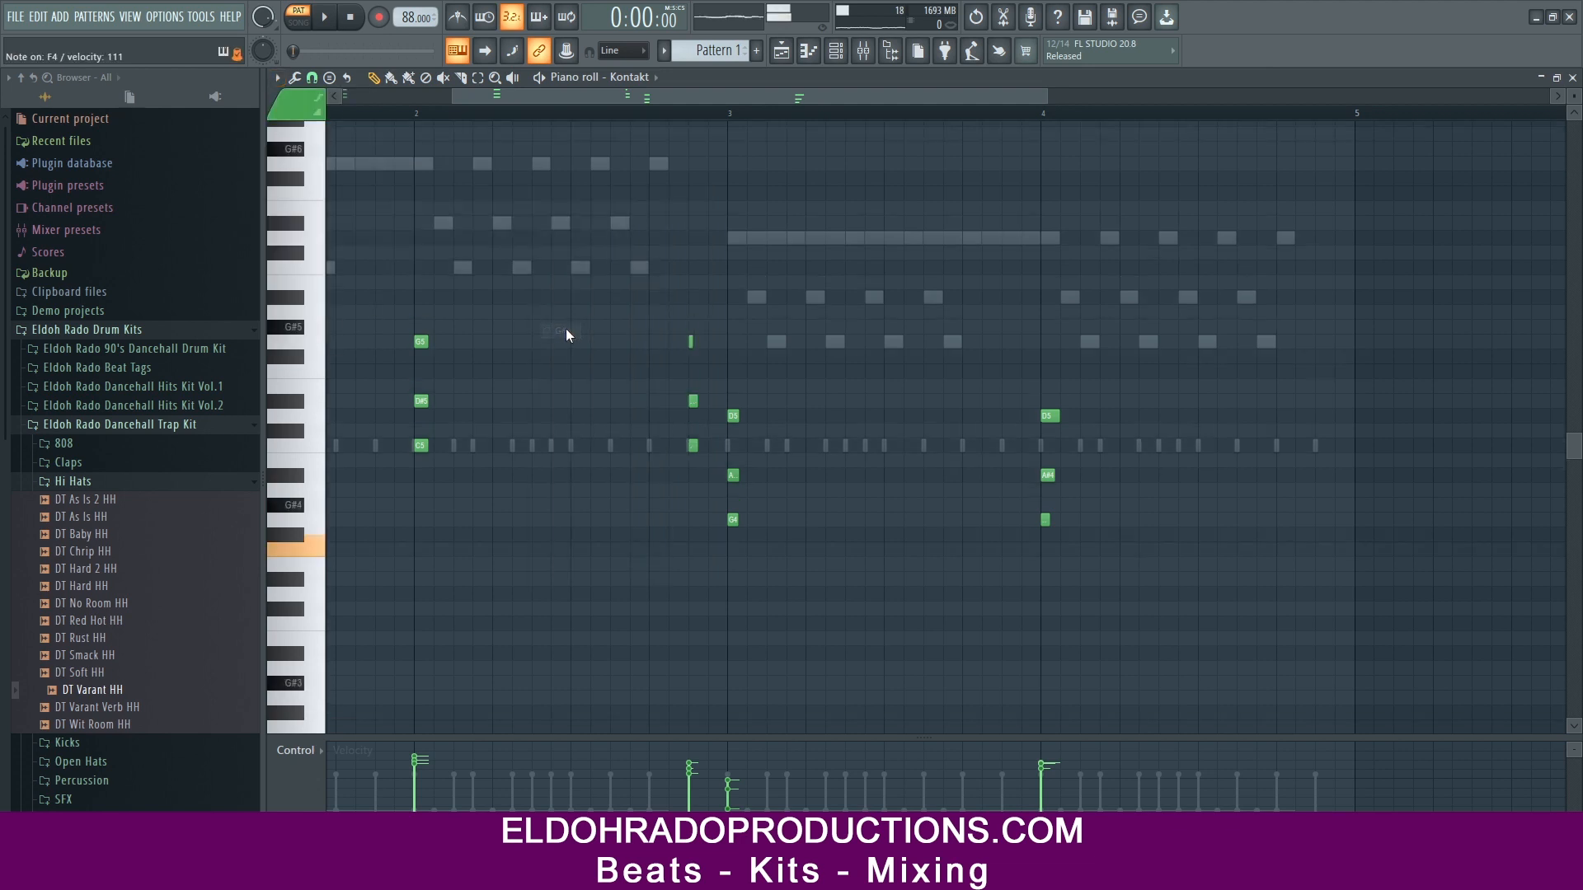
left_click(277, 78)
mouse_move(315, 178)
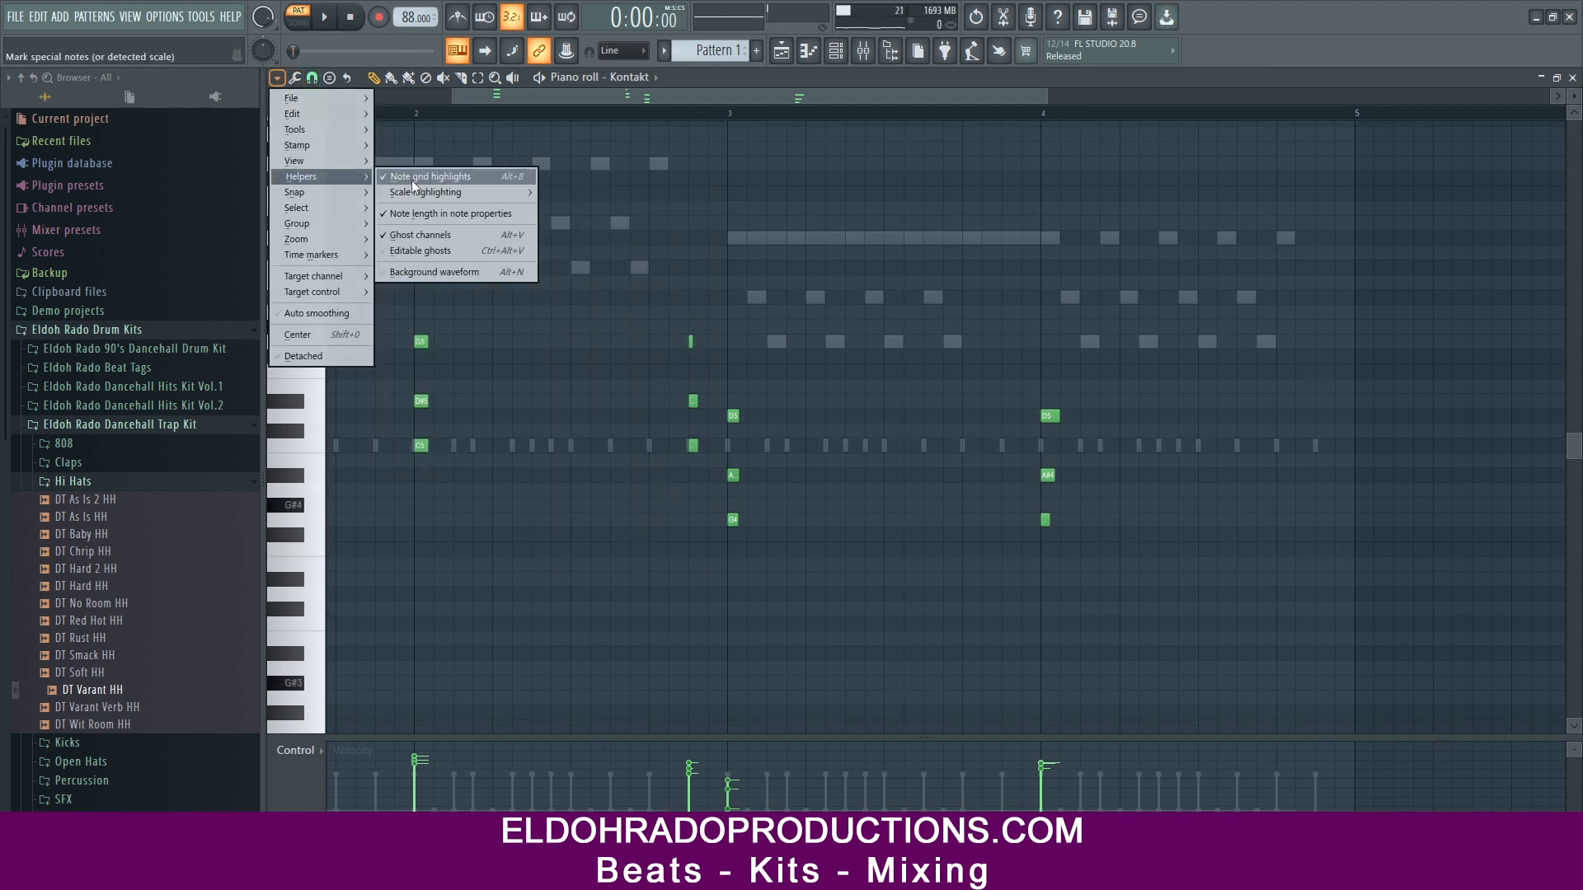
mouse_move(440, 191)
left_click(561, 316)
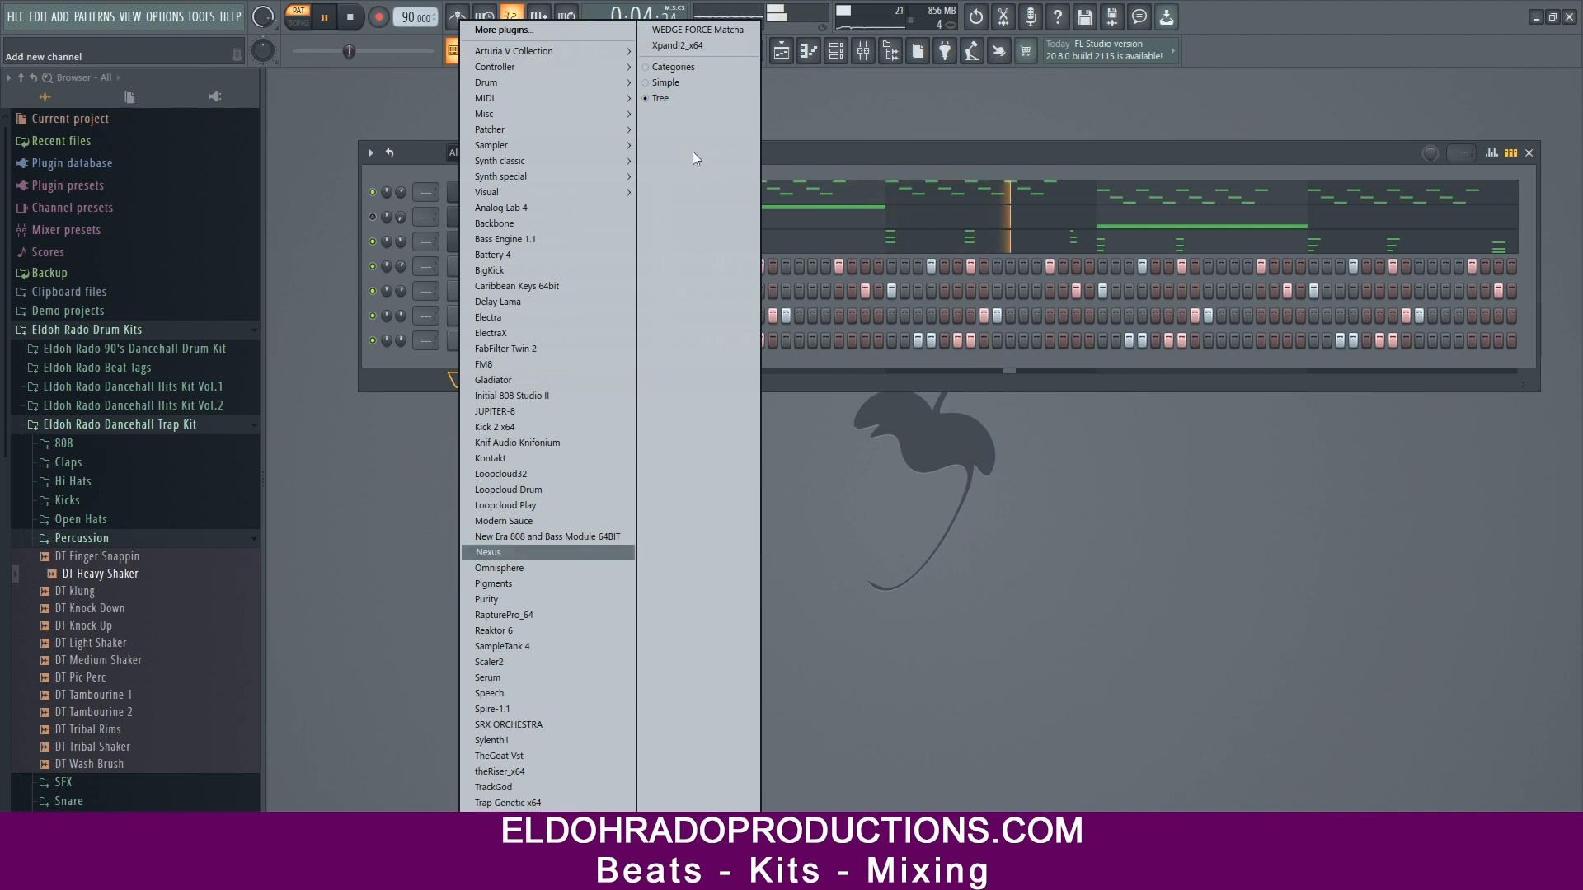
Step: Add an Xpand!2_x64 channel and load Clean Electric Guitar from 019 Guitars into part A
left_click(706, 41)
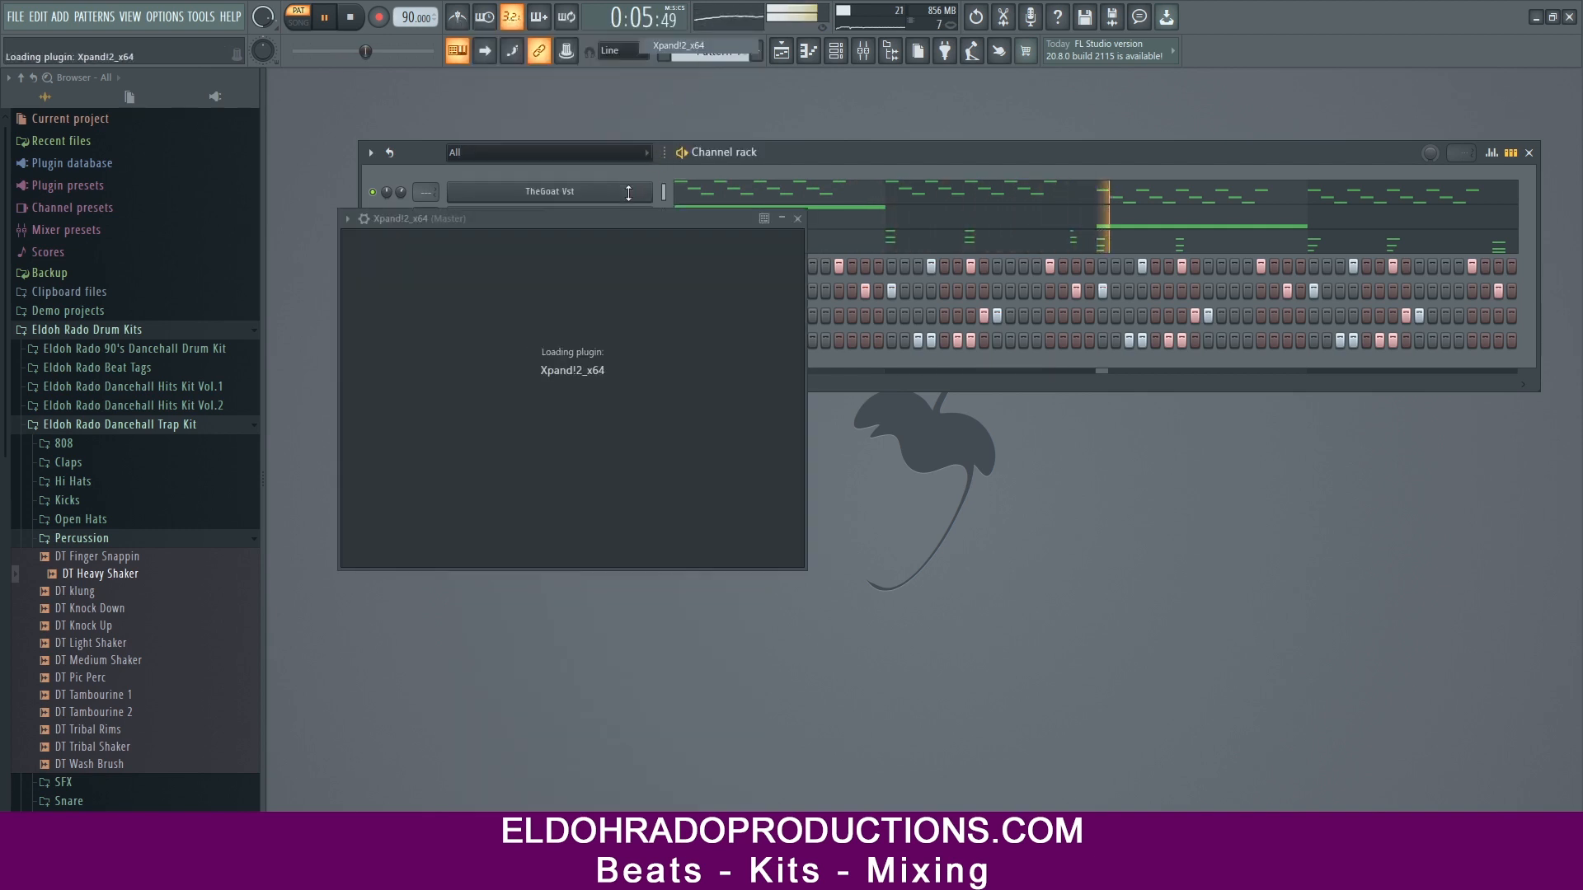
left_click(538, 404)
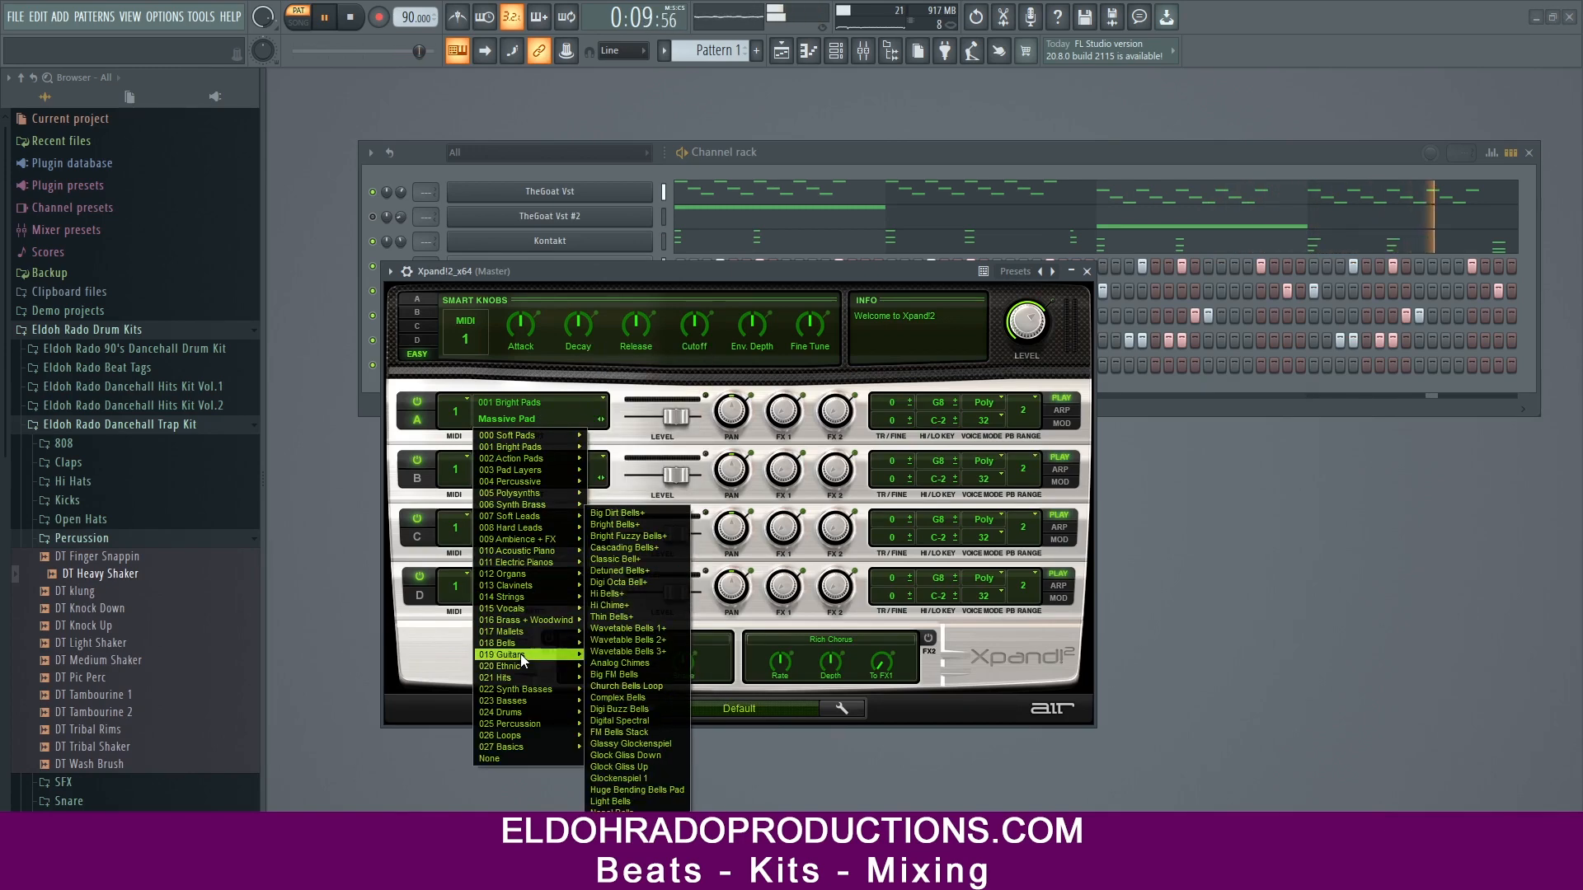
mouse_move(521, 654)
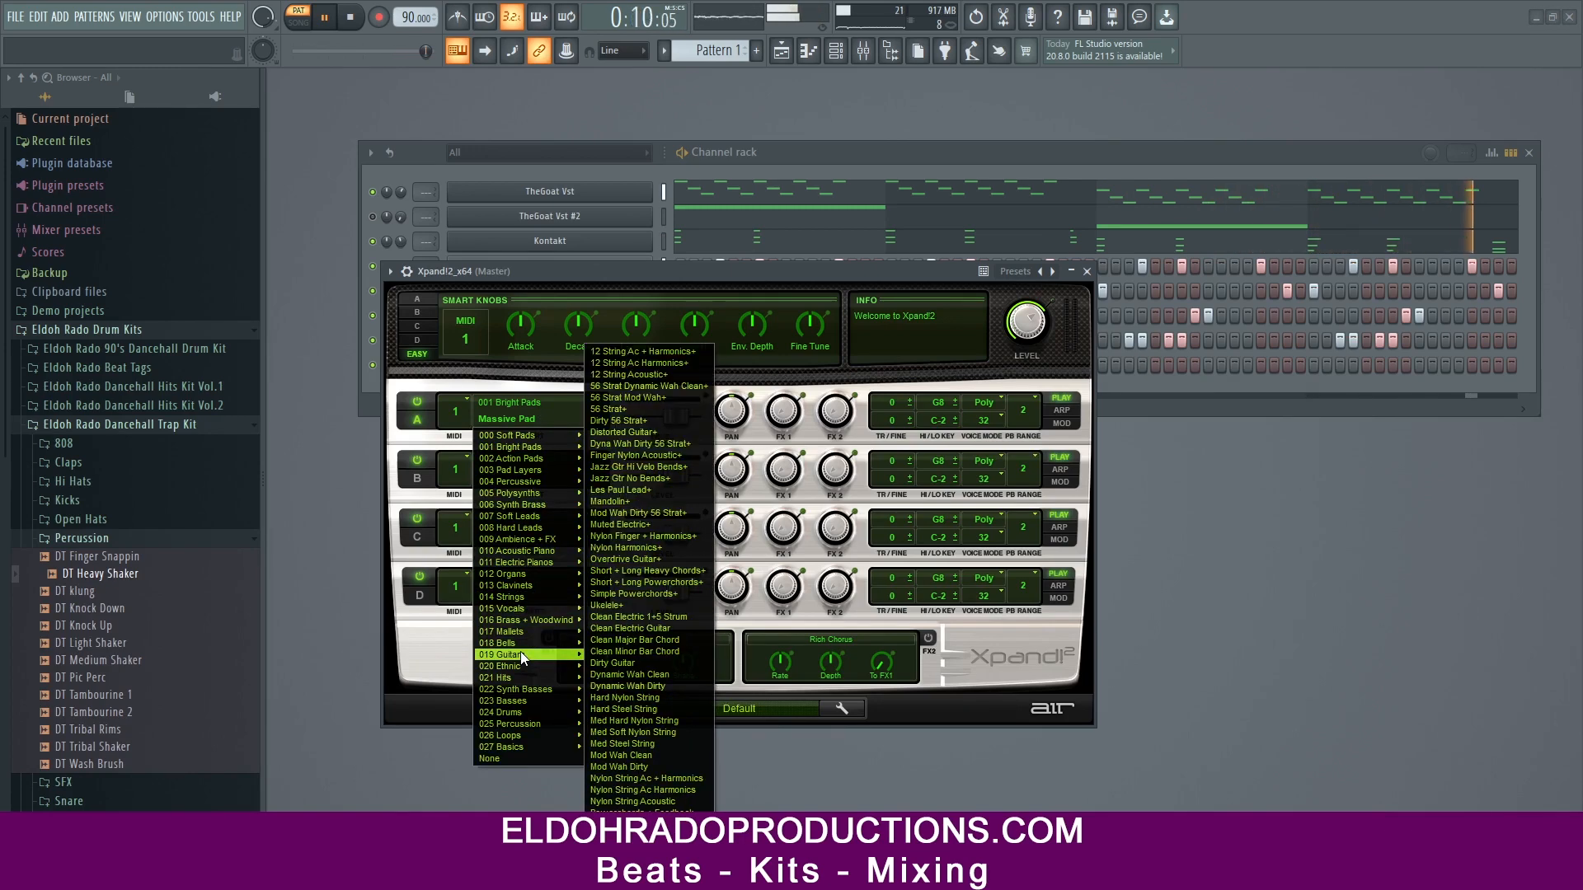
left_click(648, 629)
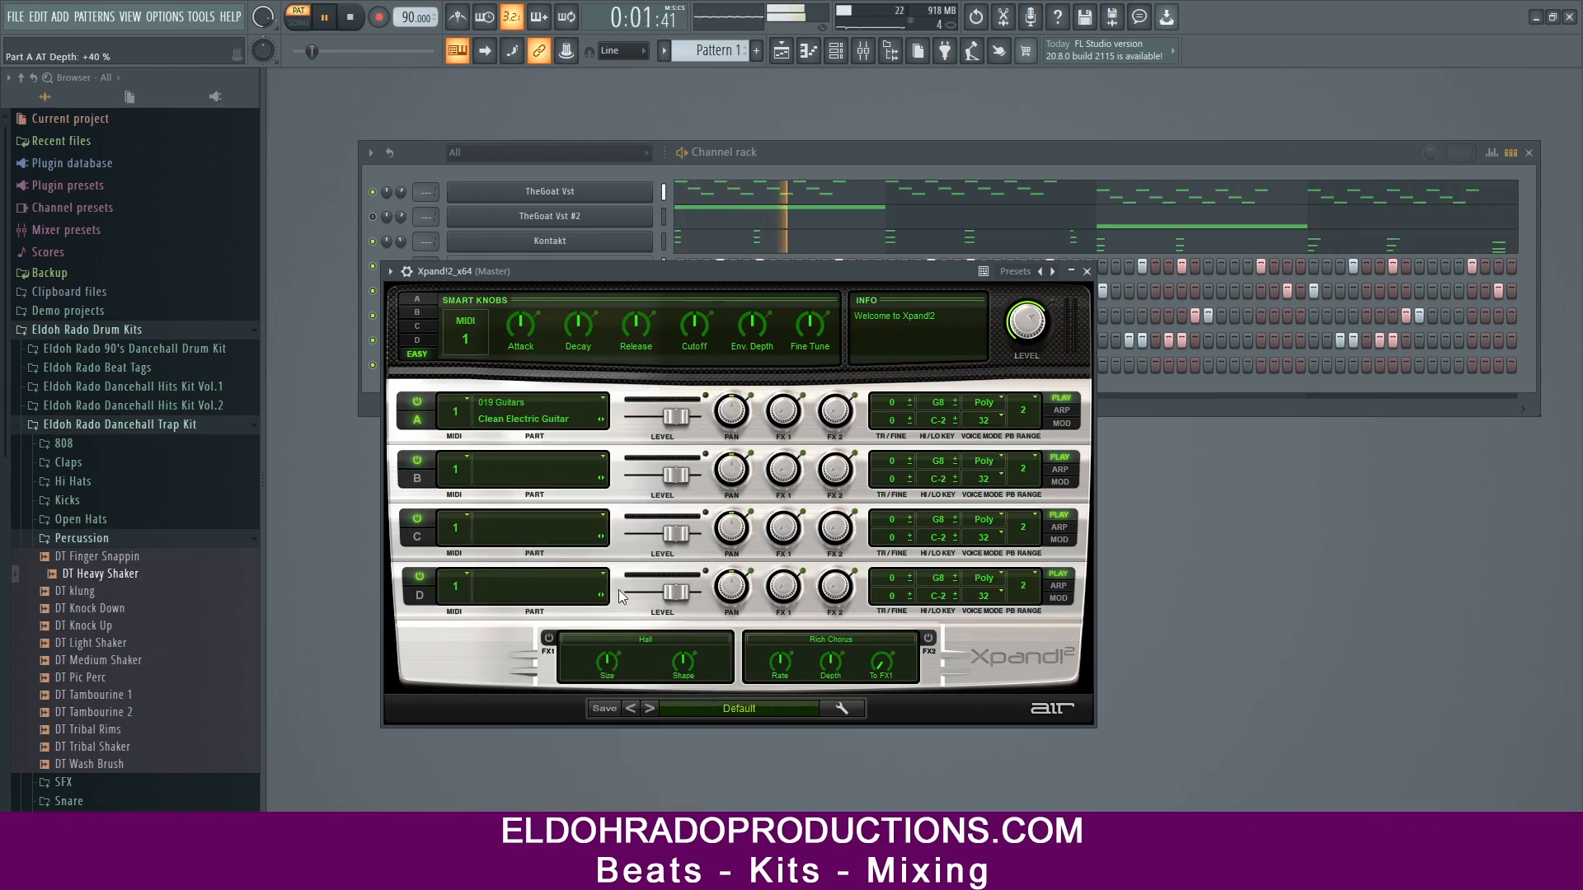
Step: Copy the TheGoat Vst melody notes into the Xpand!2_x64 channel
right_click(567, 193)
left_click(857, 201)
right_click(616, 364)
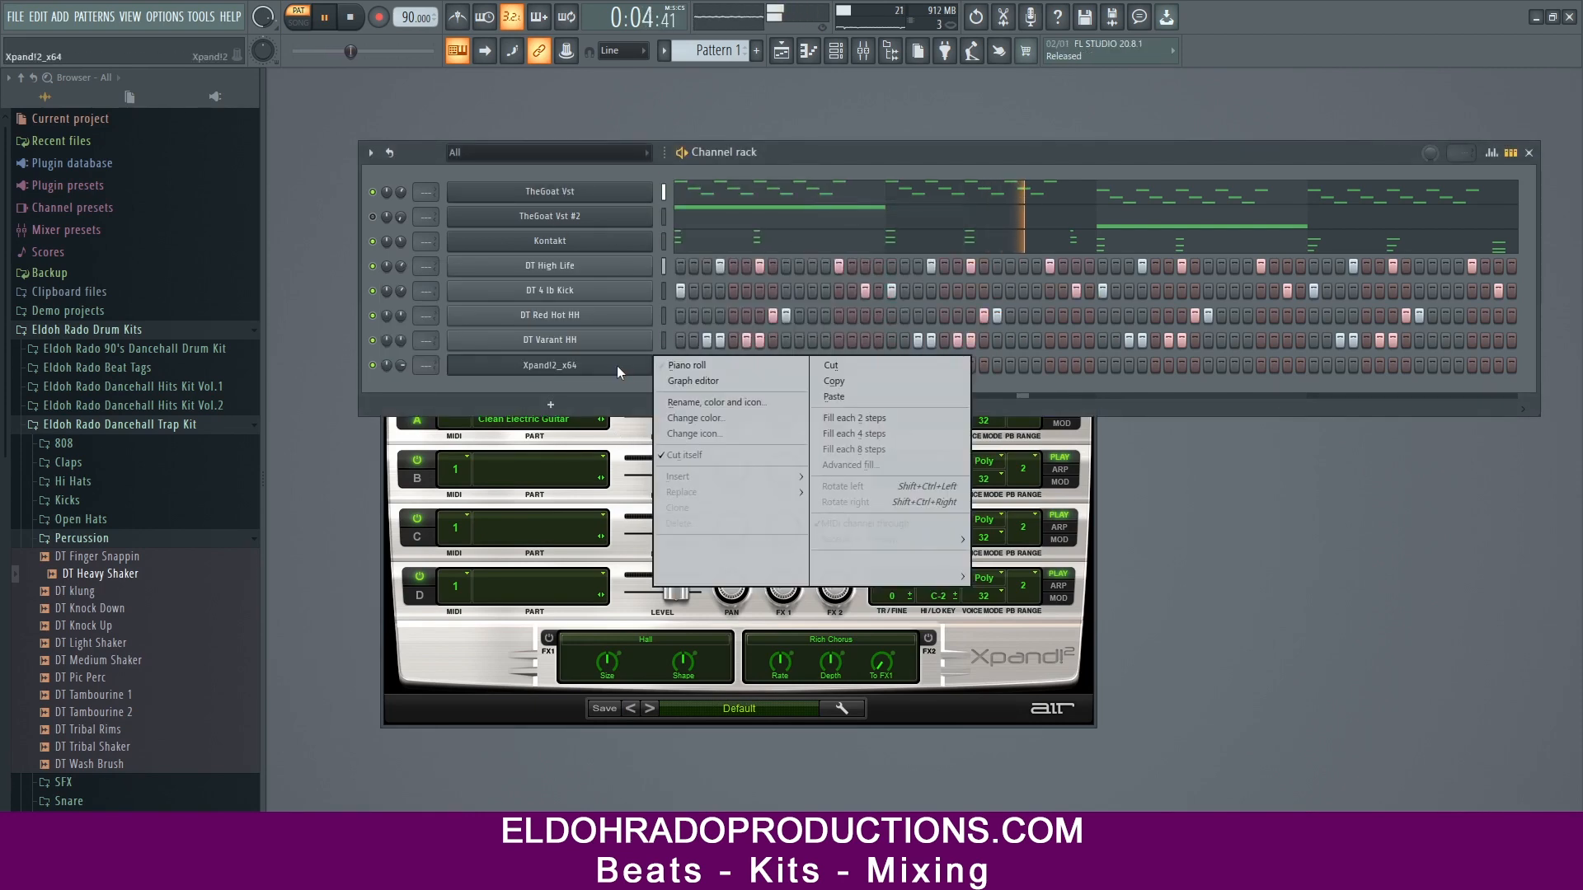
left_click(834, 397)
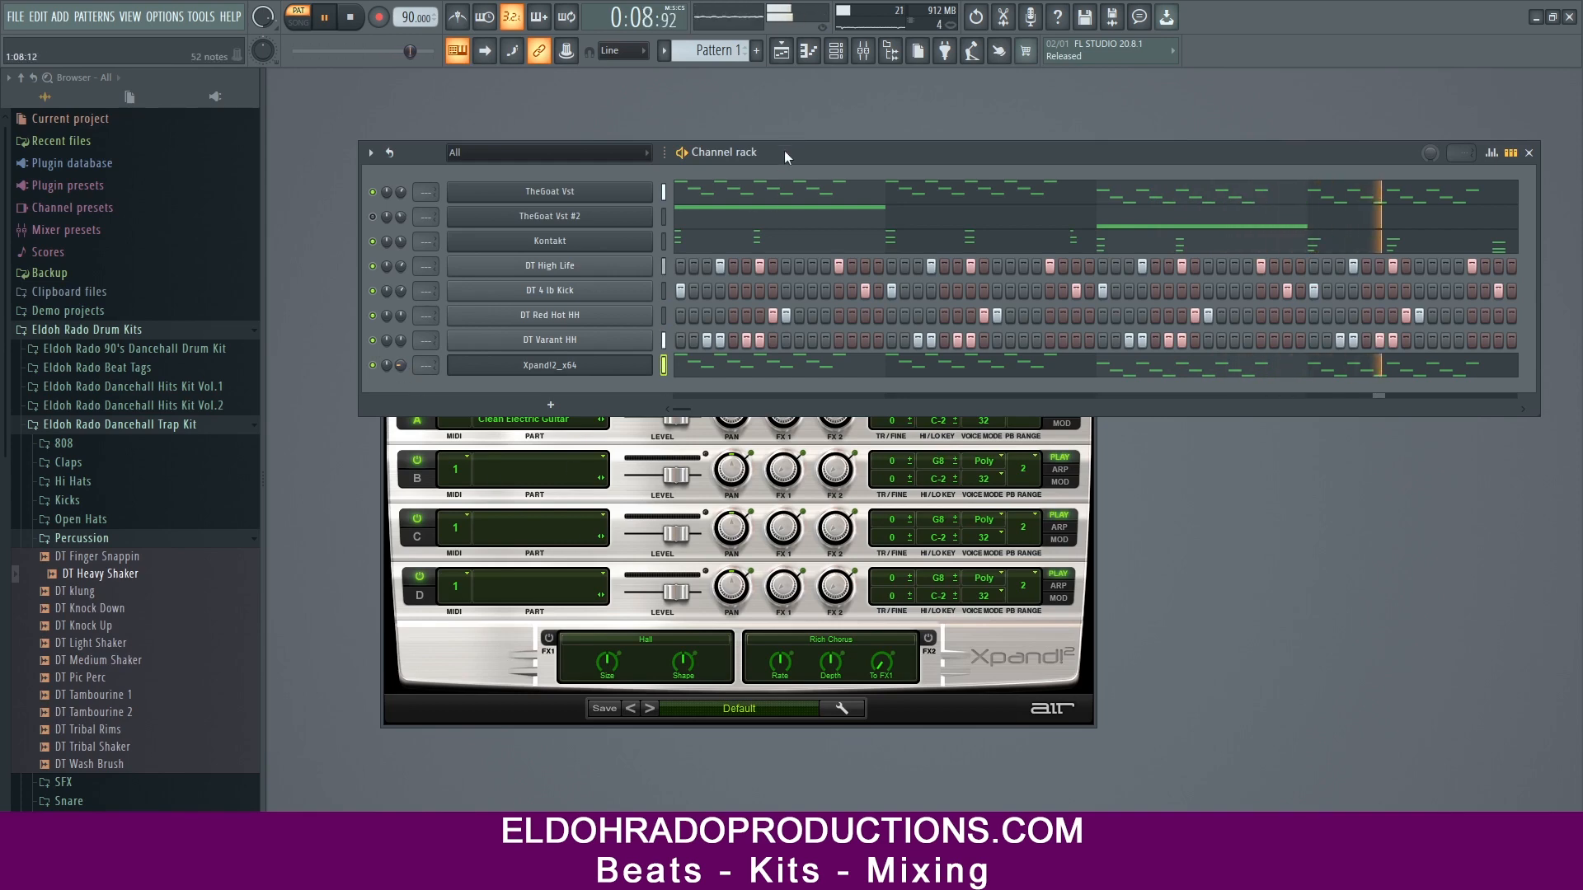
Step: Move the channel rack off the Xpand!2 window, switch part A to Dirty Guitar, and close the plugin window
left_click_drag(784, 150, 1255, 124)
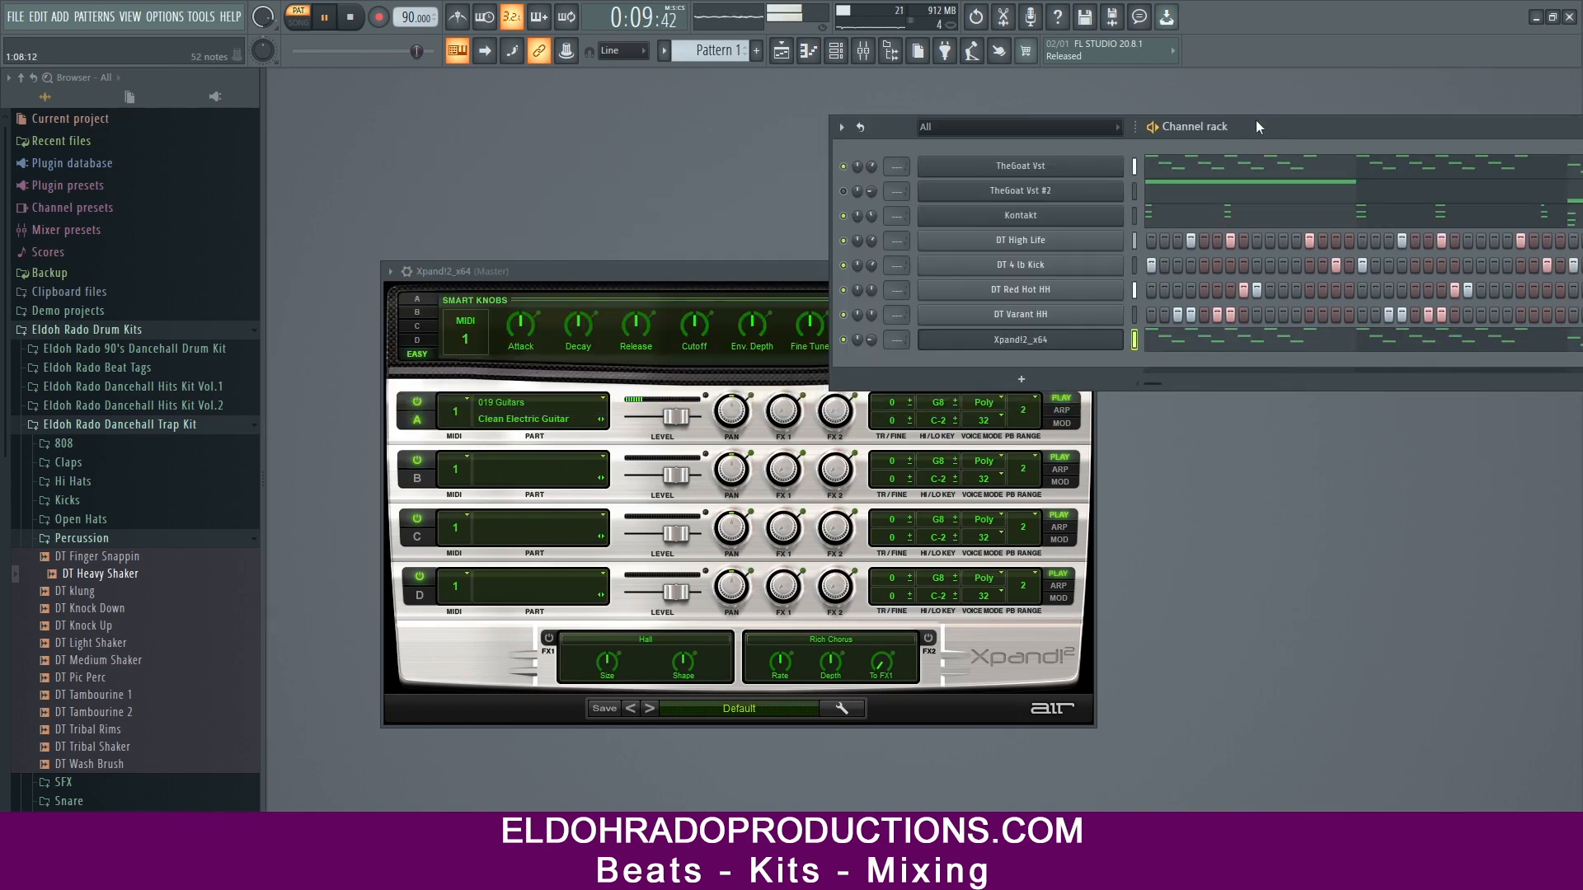
left_click(604, 425)
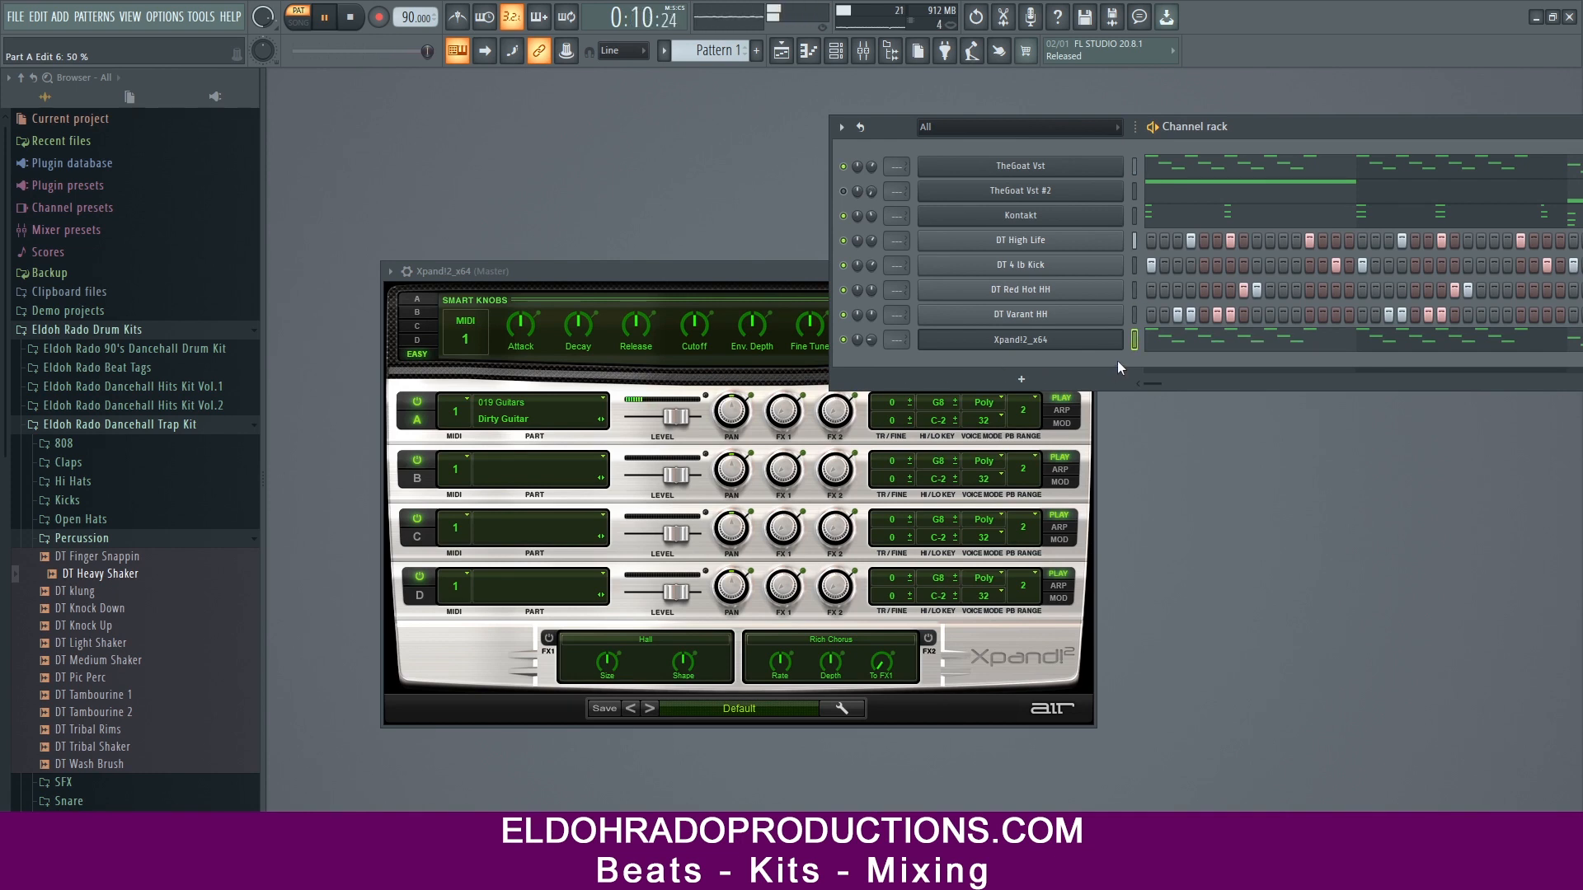
left_click(1133, 340)
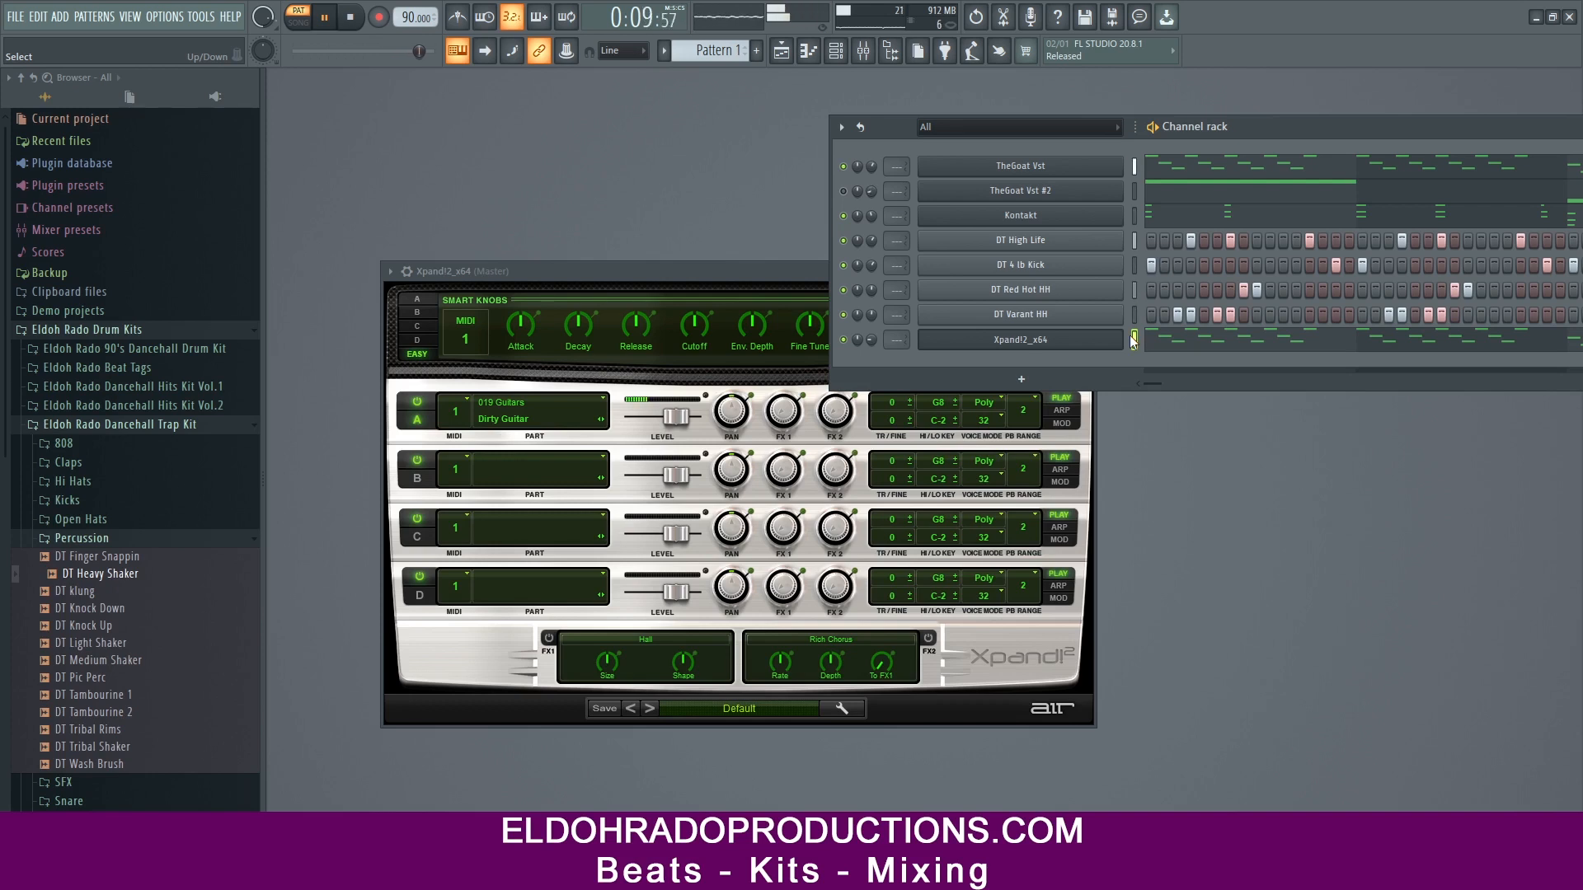
left_click(1111, 345)
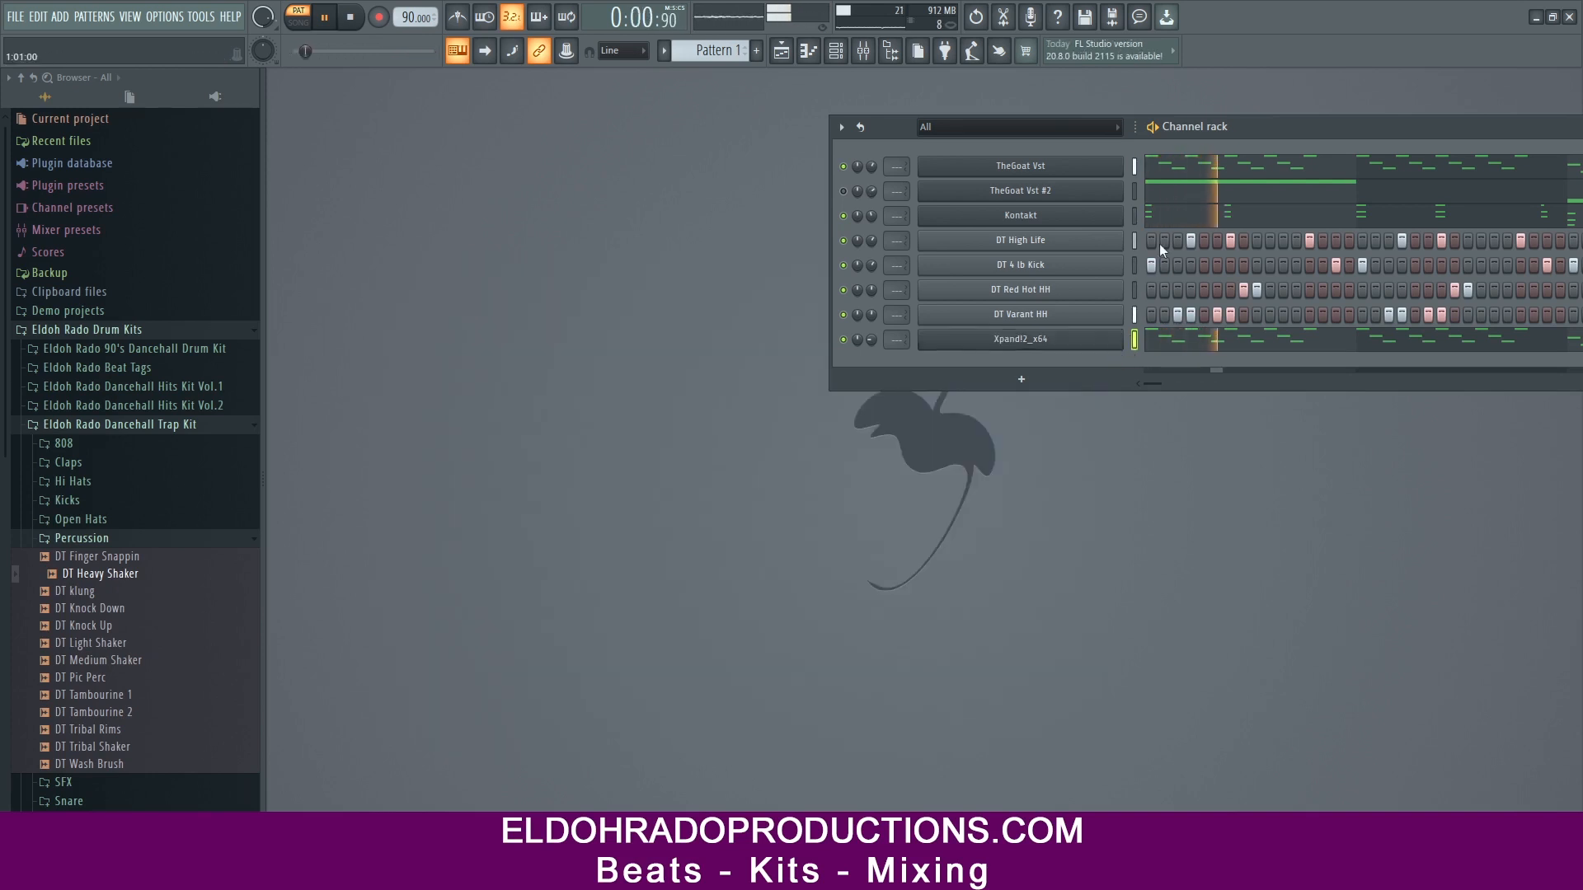
Step: Move the Xpand!2_x64 channel up to directly below TheGoat Vst, and reposition the channel rack in full view
left_click_drag(1216, 119, 991, 176)
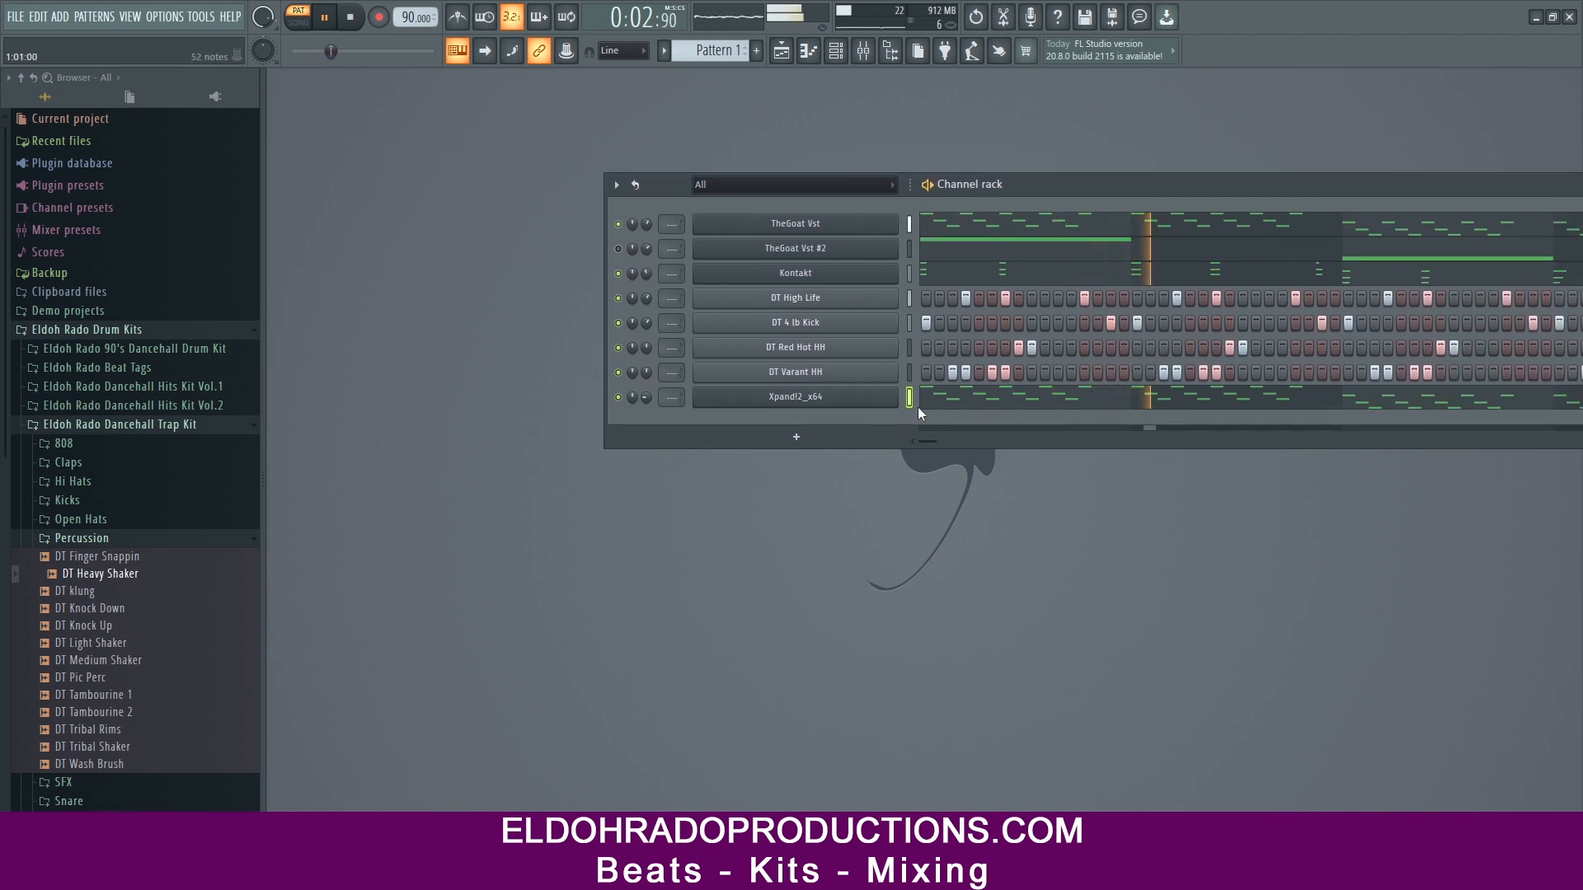
key("alt+Up")
key("alt+Up")
key("alt+Up")
key("alt+Up")
key("alt+Up")
key("alt+Up")
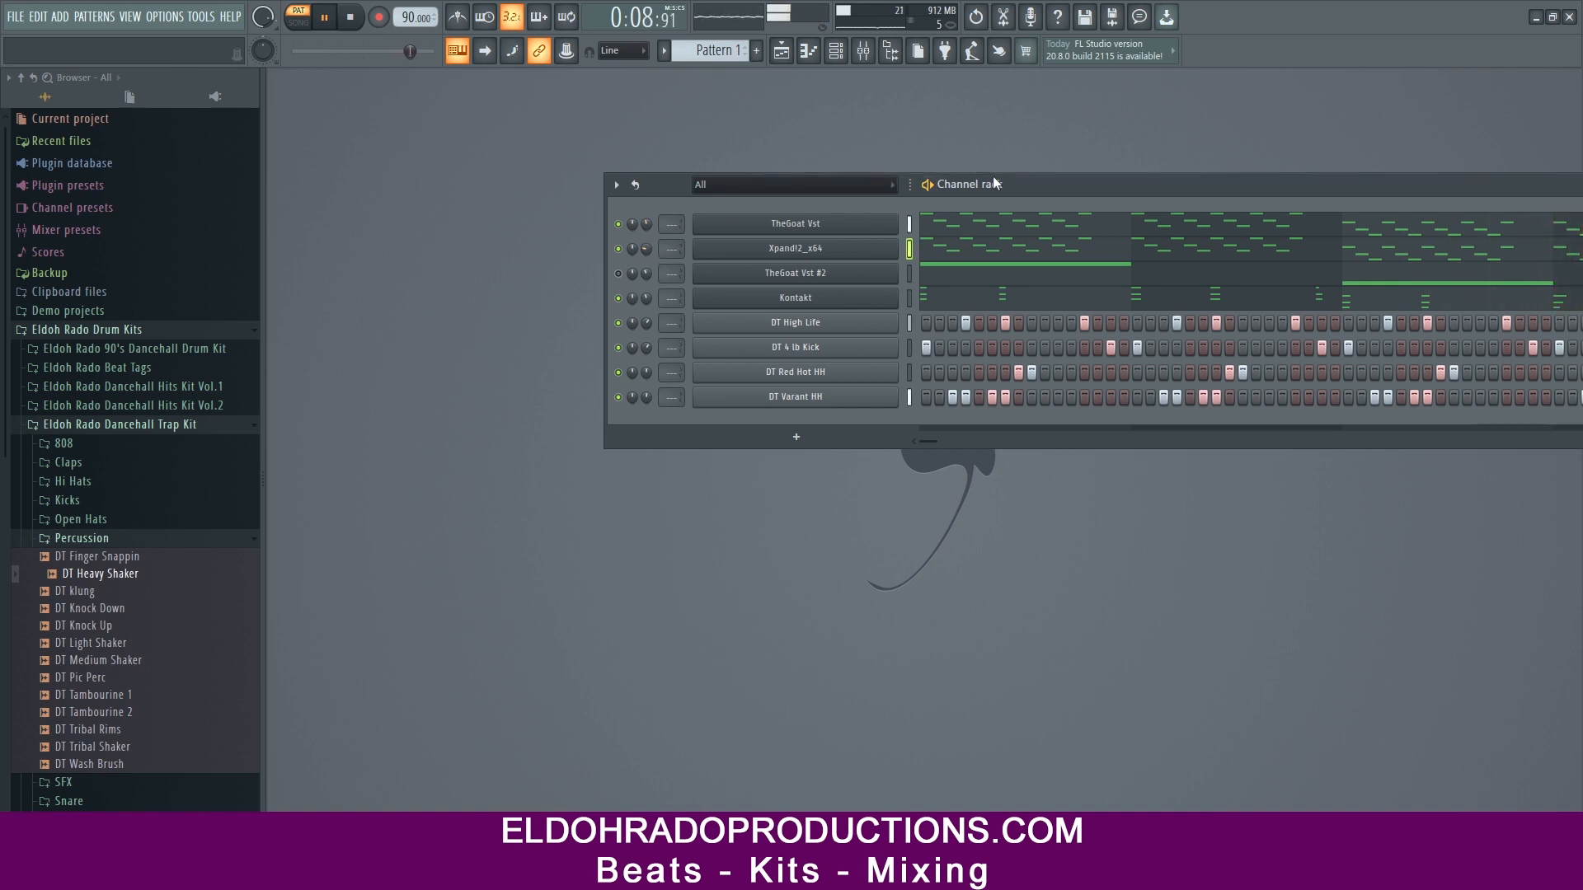
left_click_drag(993, 176, 721, 163)
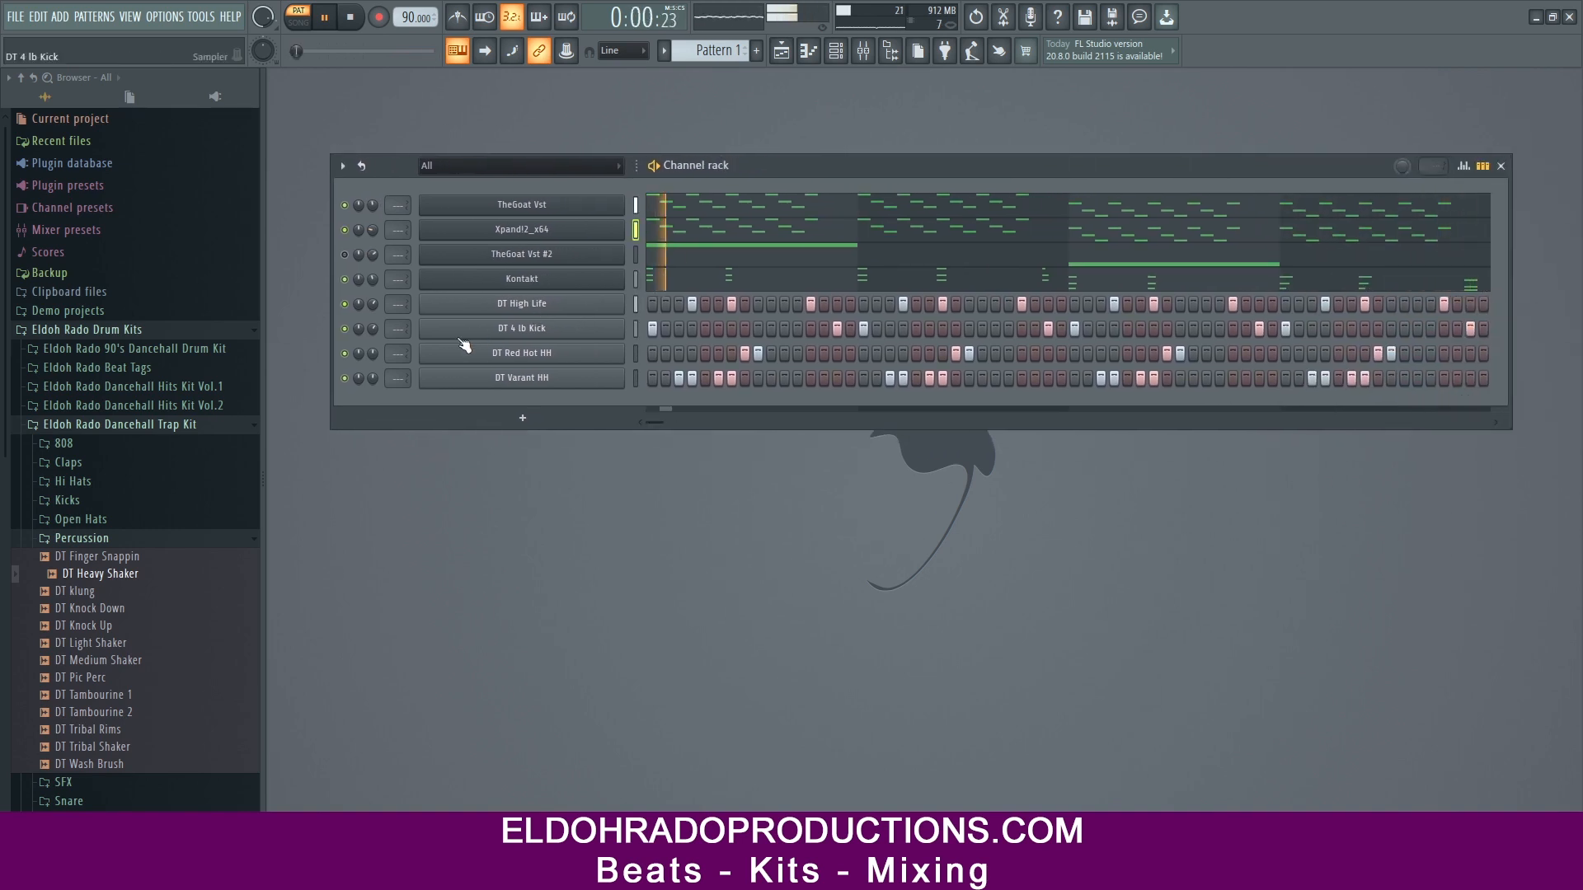
Step: Mute the DT Varant HH channel and play the pattern without it
key("space")
key("space")
key("space")
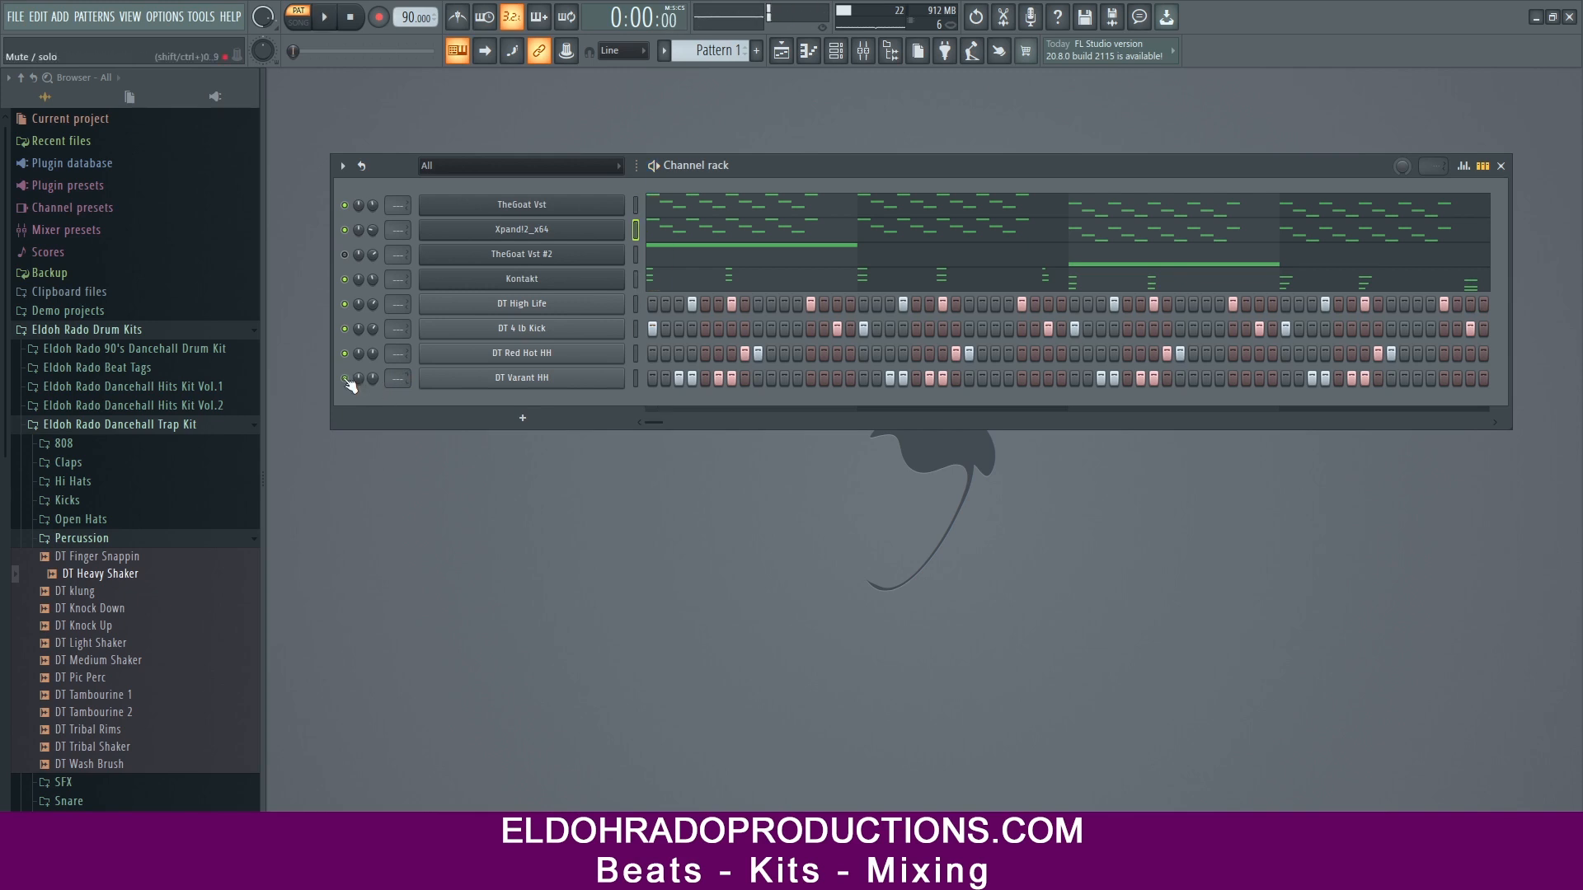
left_click(345, 379)
key("space")
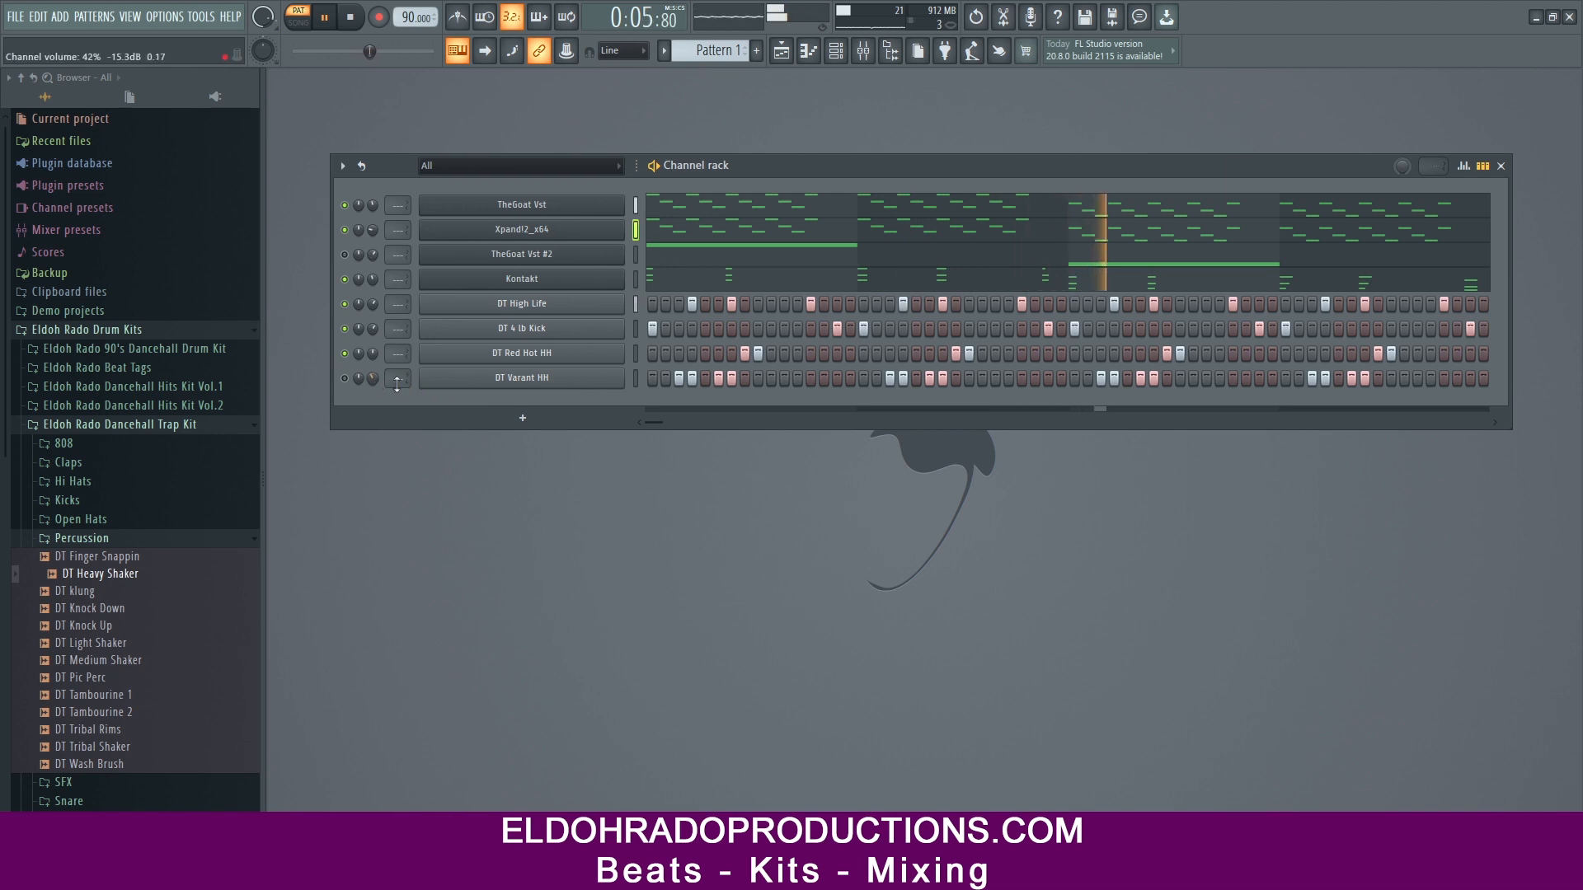
left_click(479, 377)
left_click(752, 176)
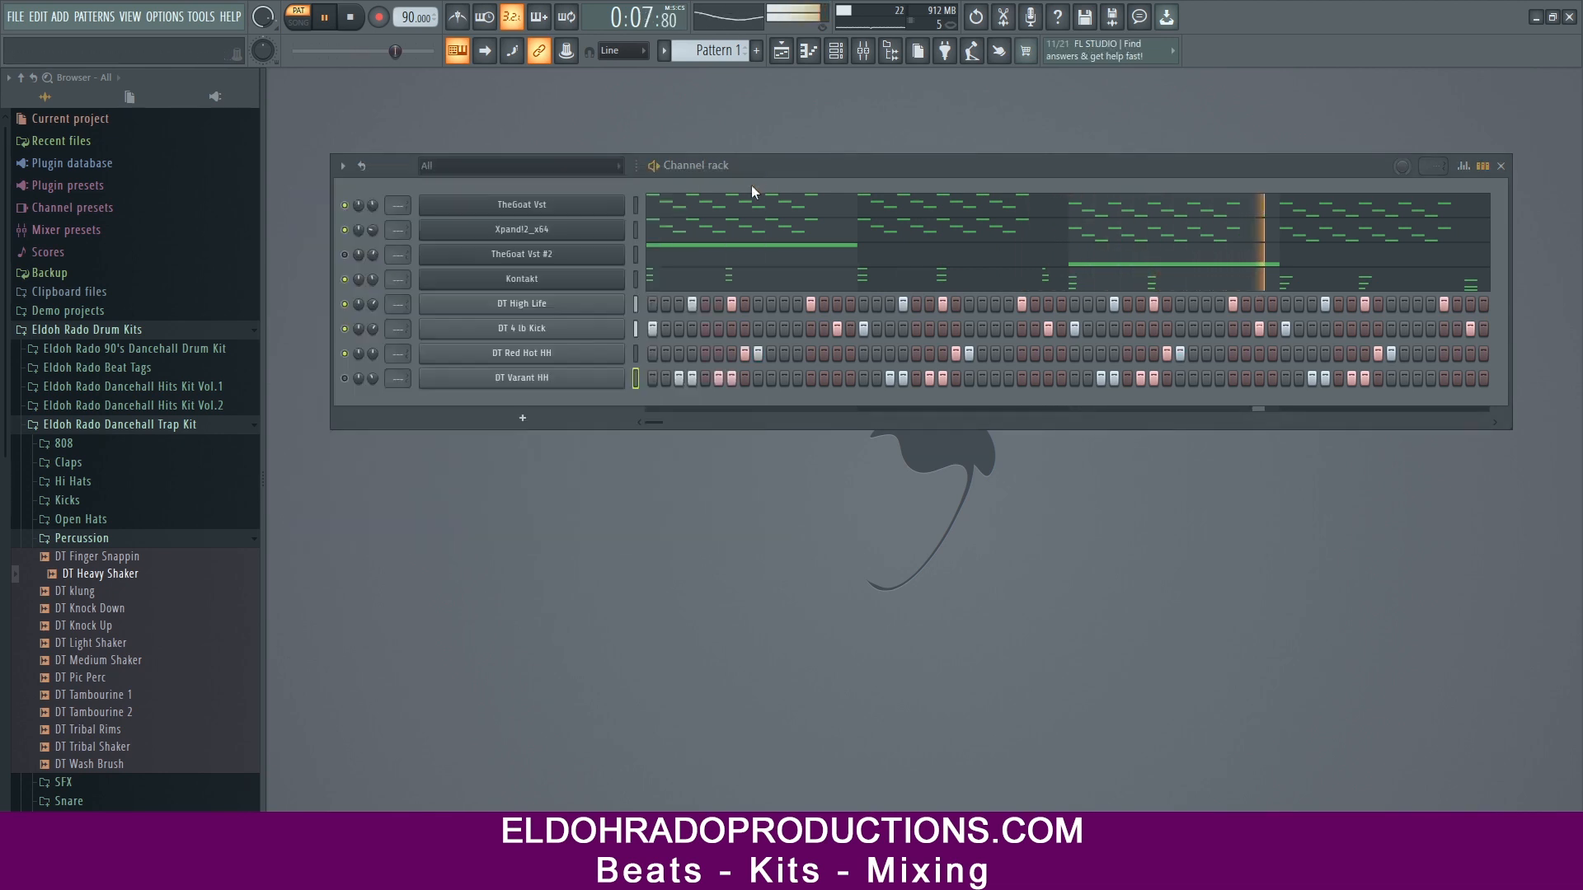
Step: Replace the Loopcloud Play instrument in the last channel with Purity
right_click(623, 376)
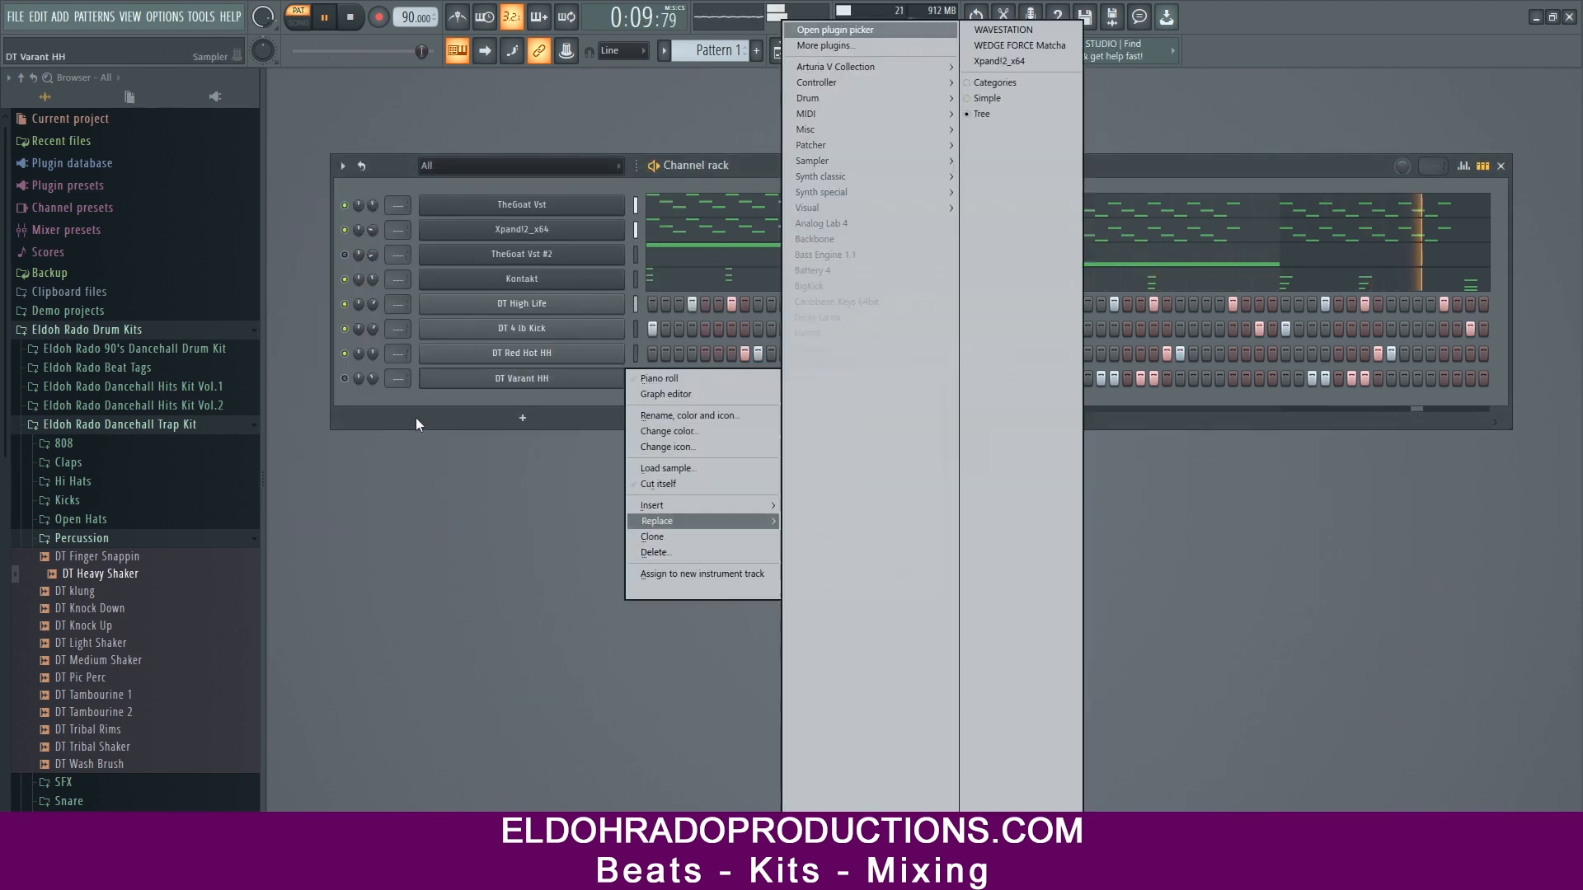
left_click(413, 404)
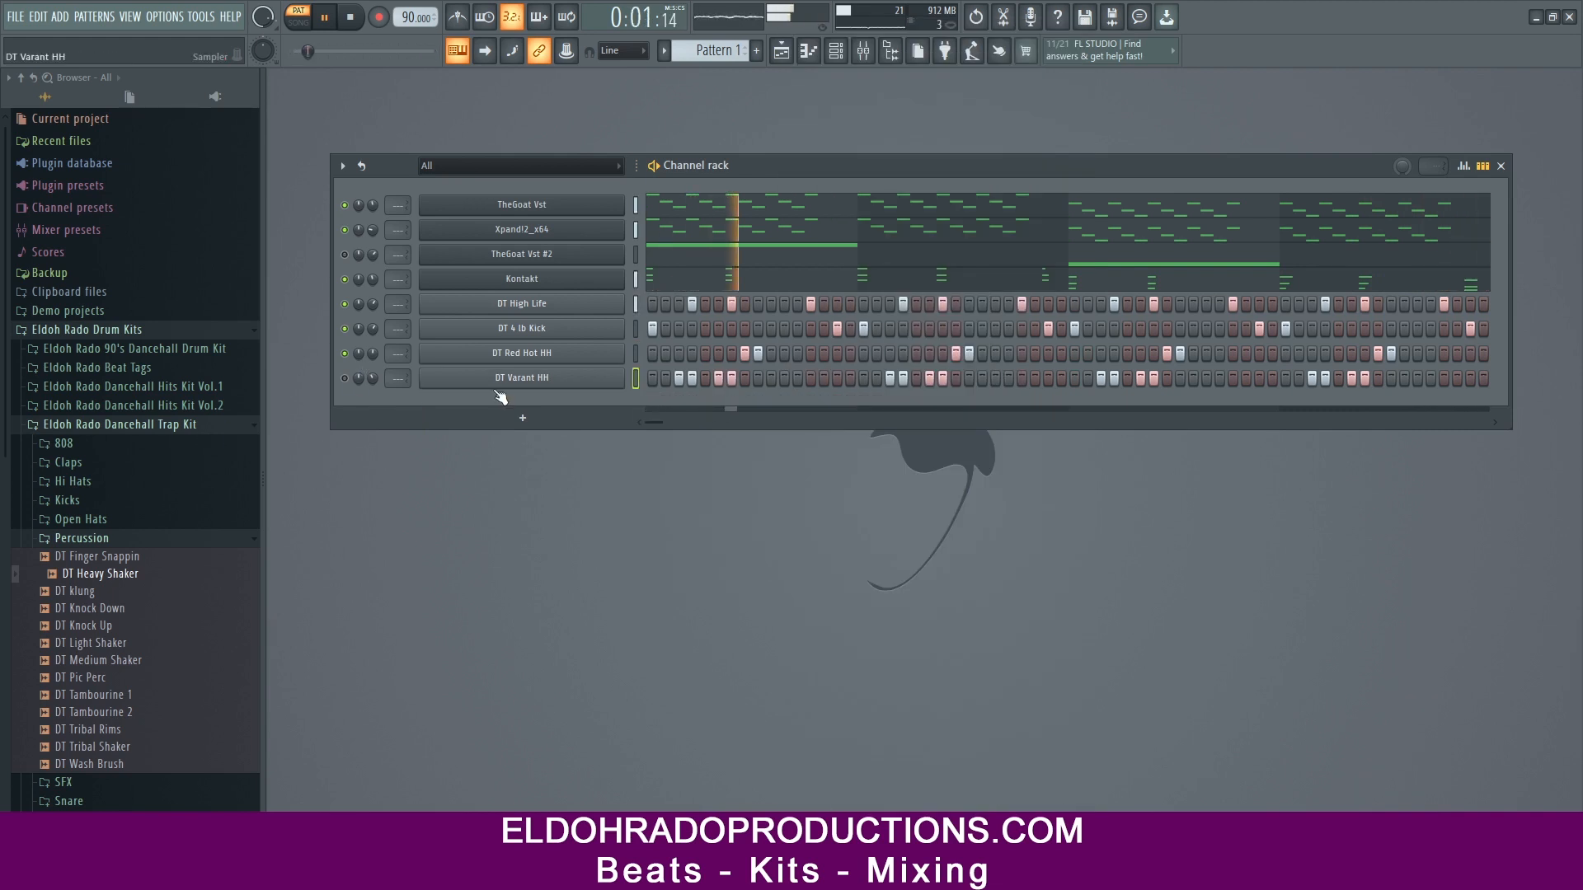
right_click(625, 373)
mouse_move(701, 506)
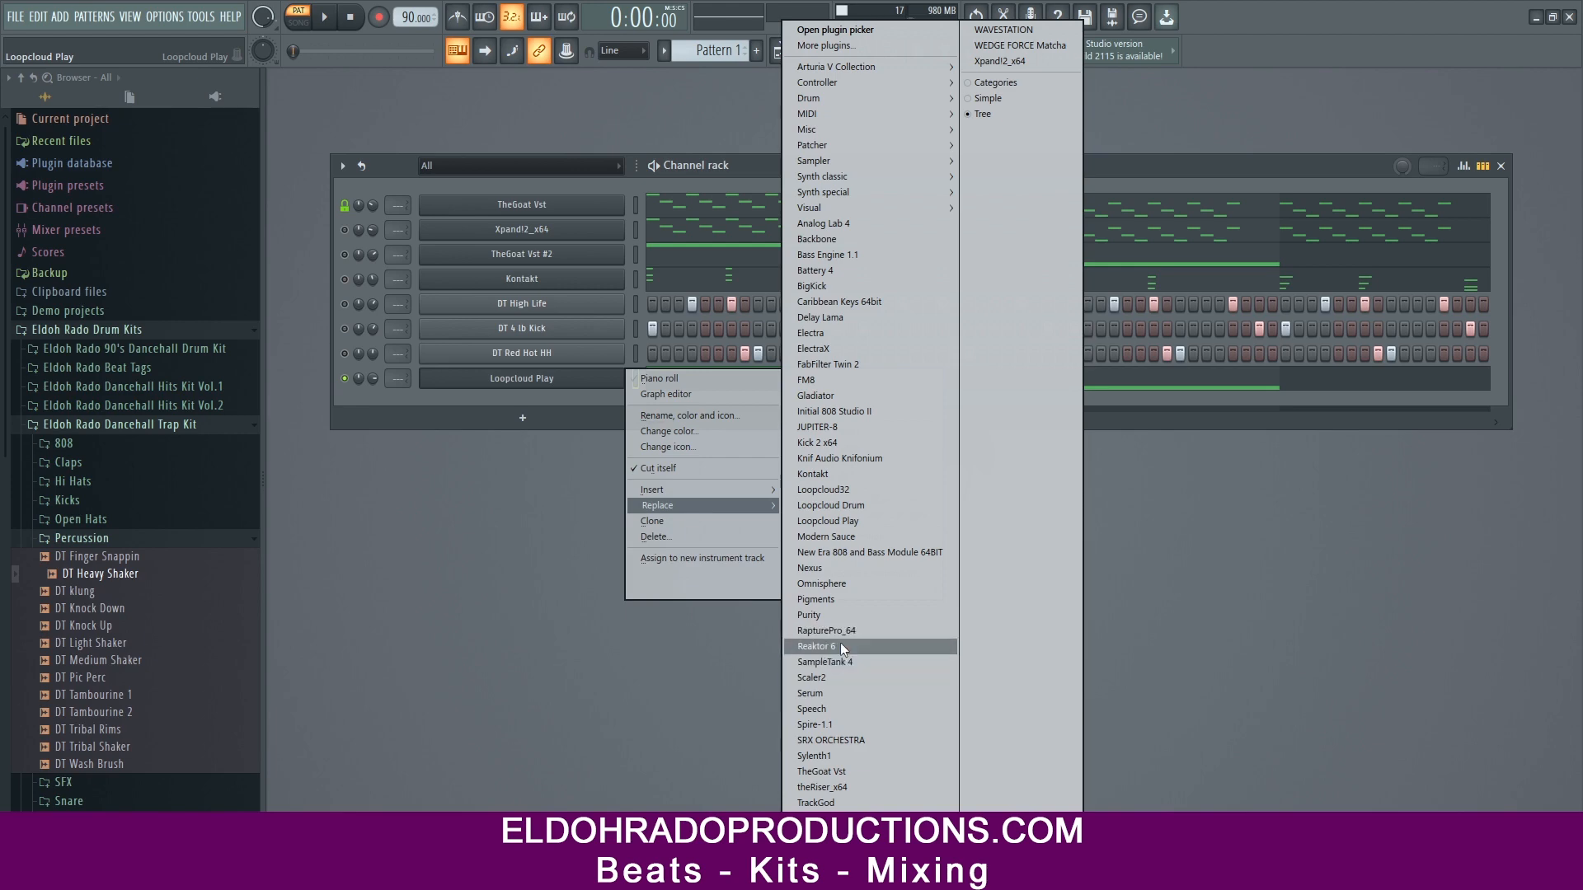
left_click(838, 616)
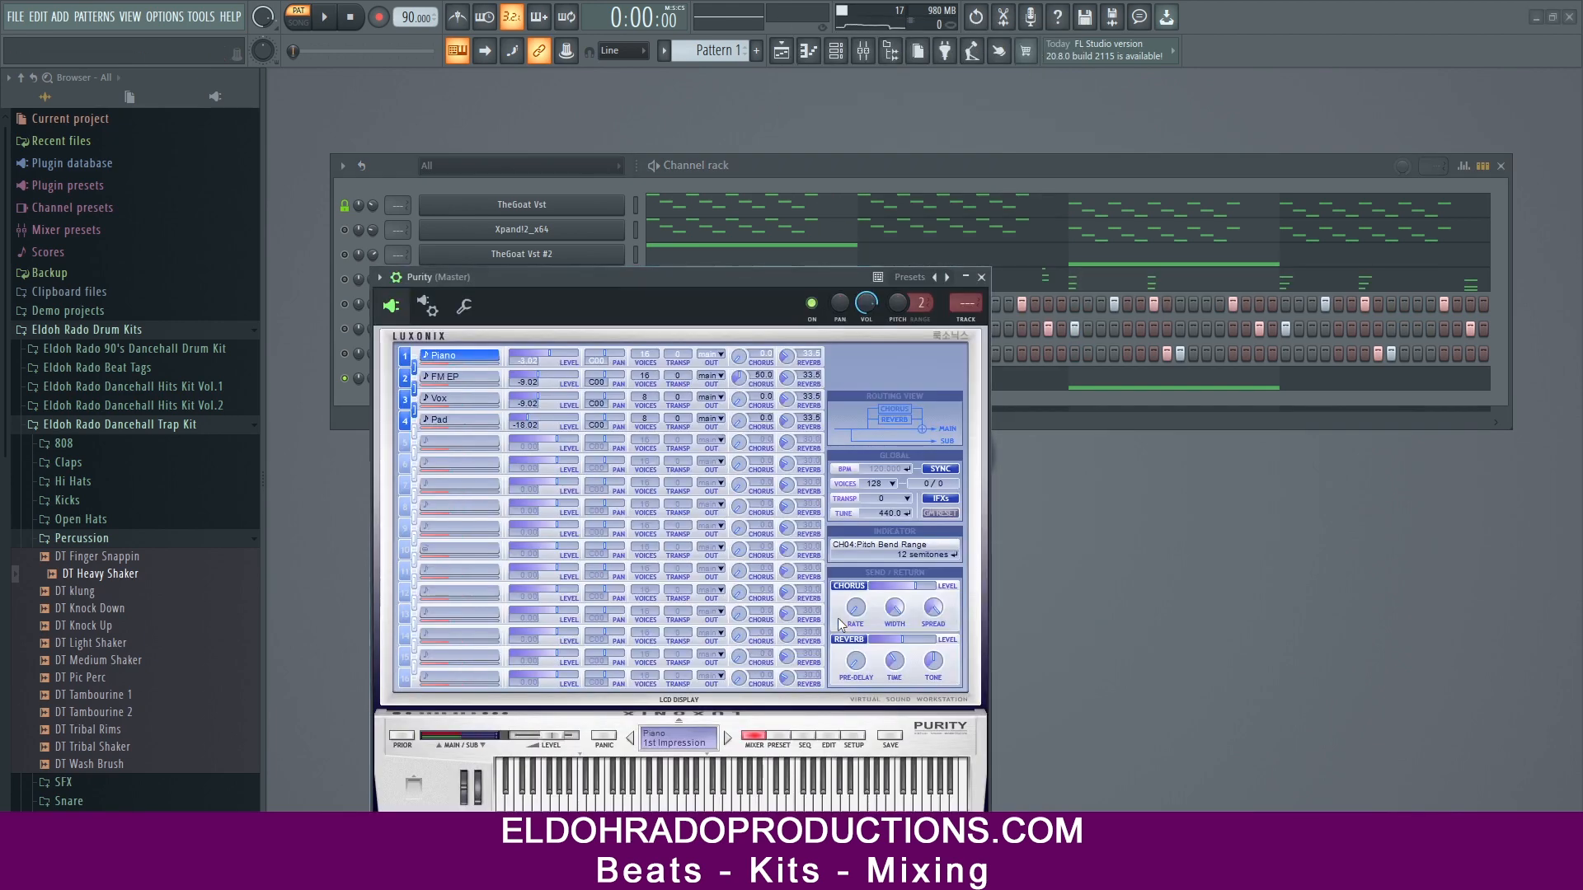
Step: Open Purity's Arpeggiator presets and audition Arps Swell, Artek Bottle, Artek Glide and Artek Prosaw with the pattern playing
left_click(780, 736)
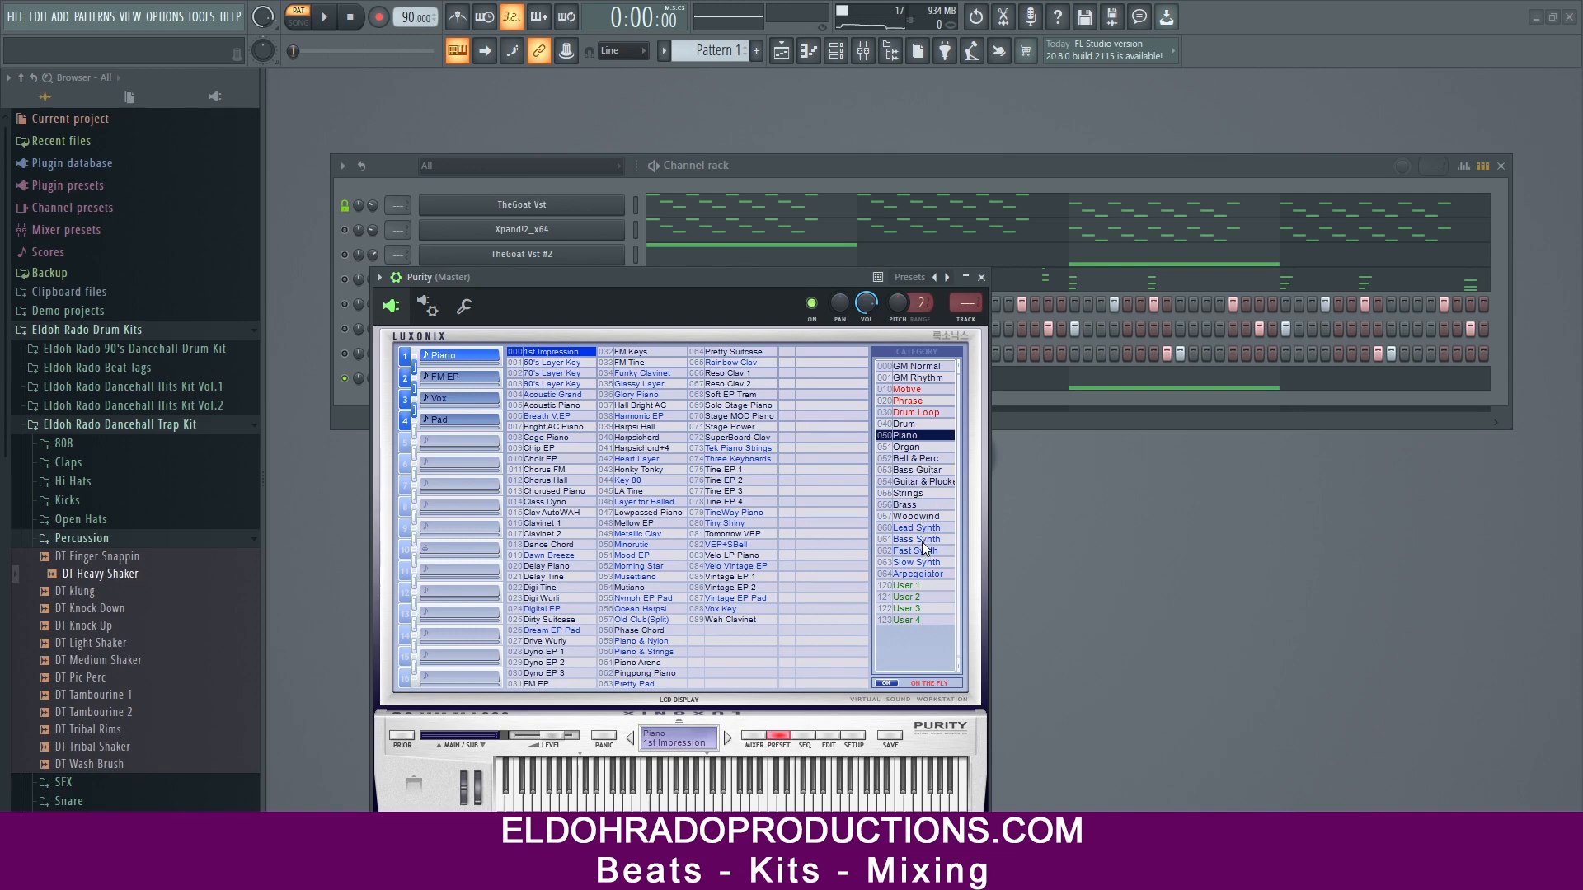
left_click(922, 571)
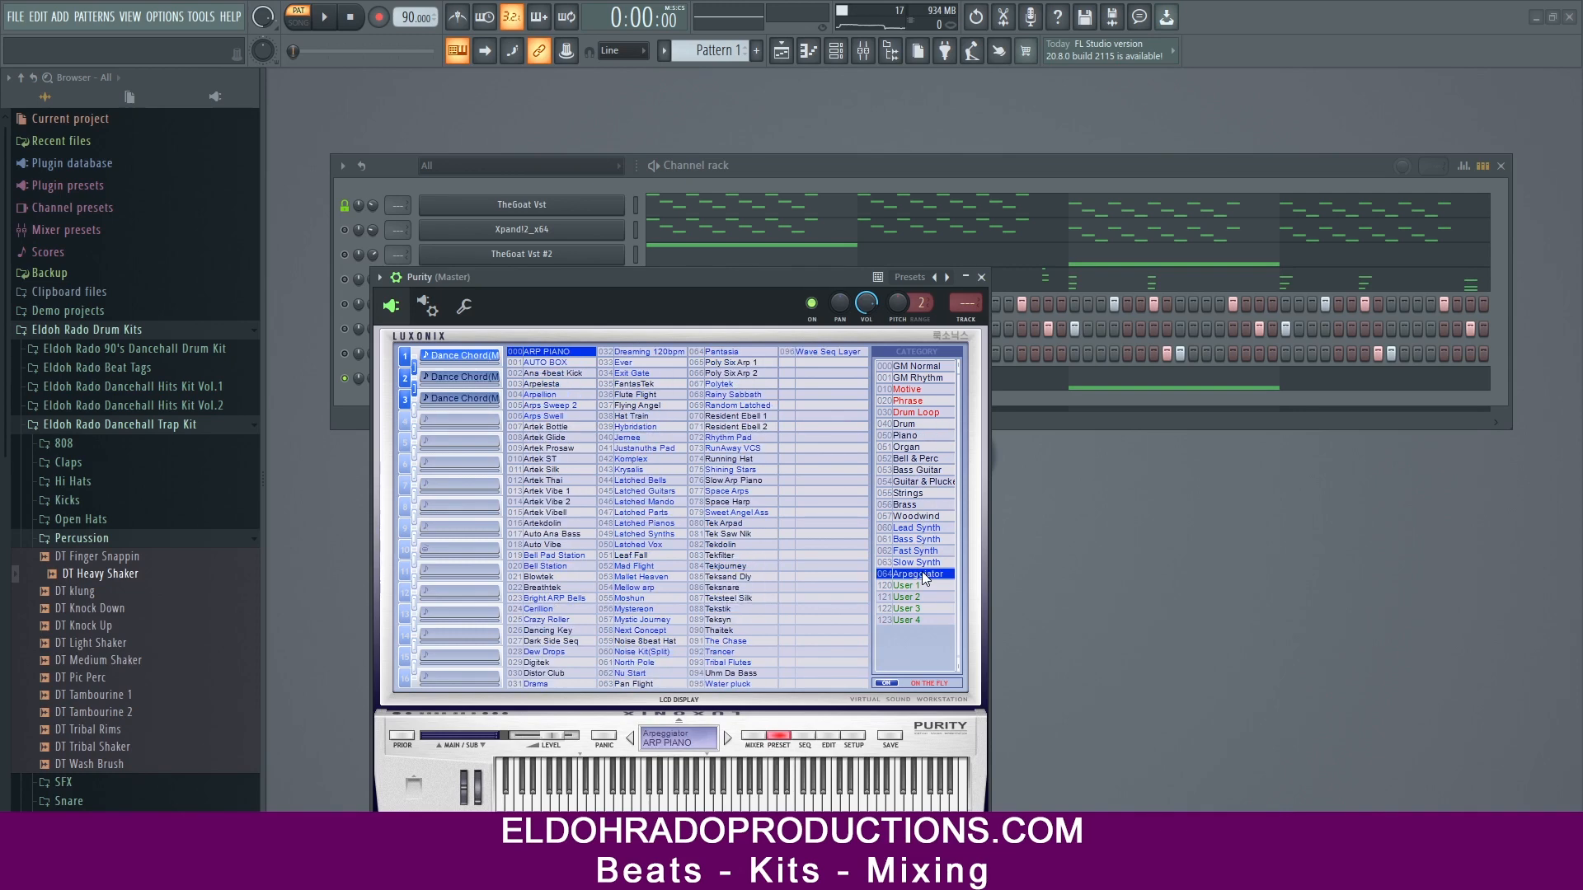
left_click(536, 417)
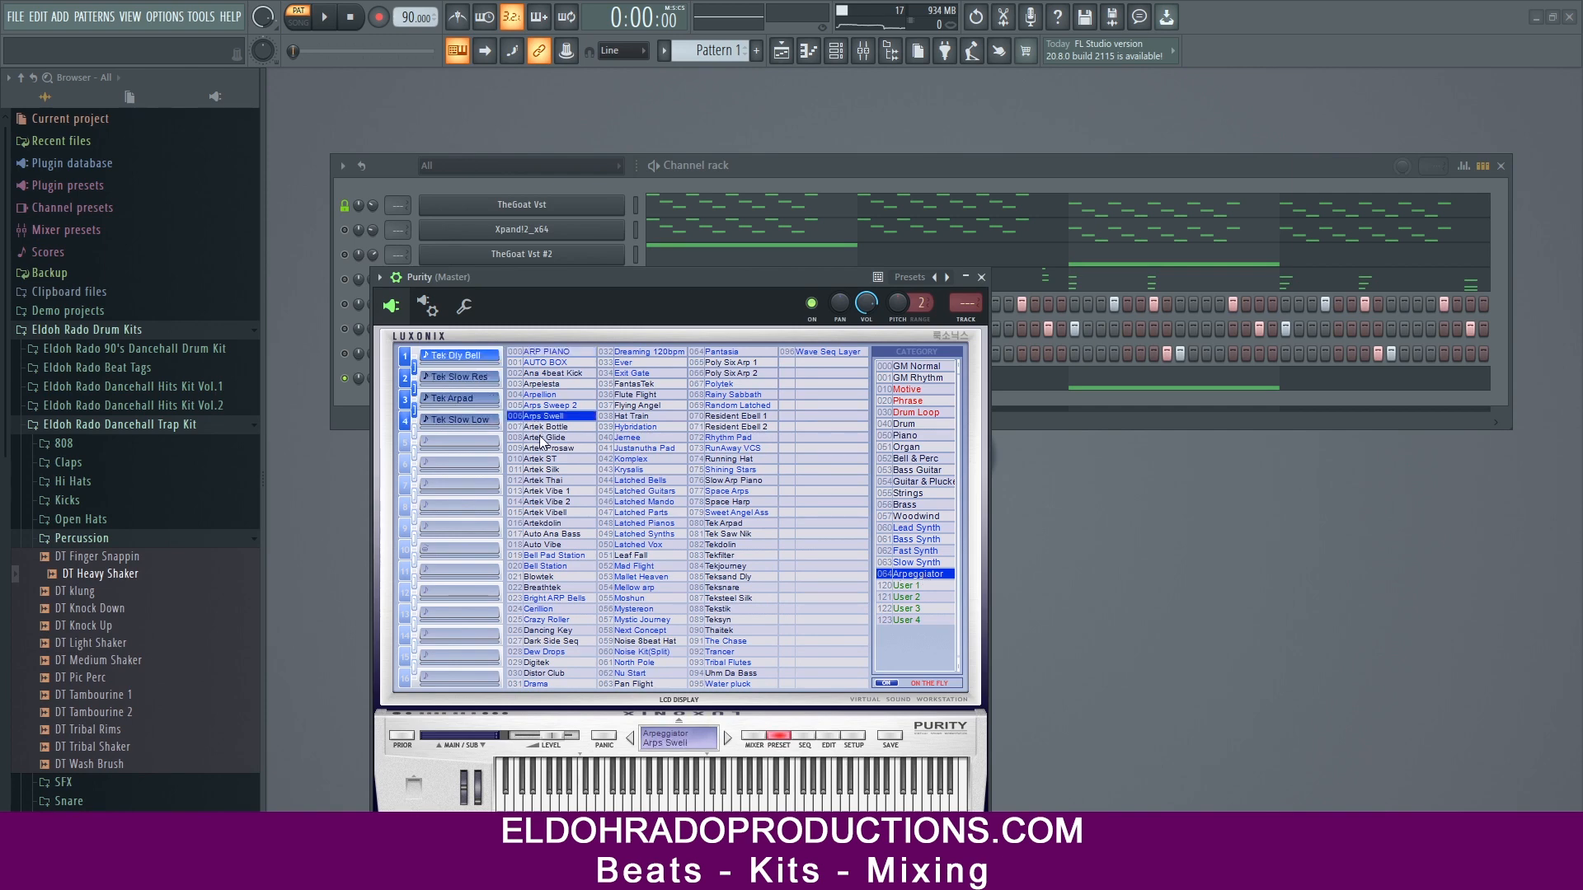
left_click_drag(621, 295, 693, 296)
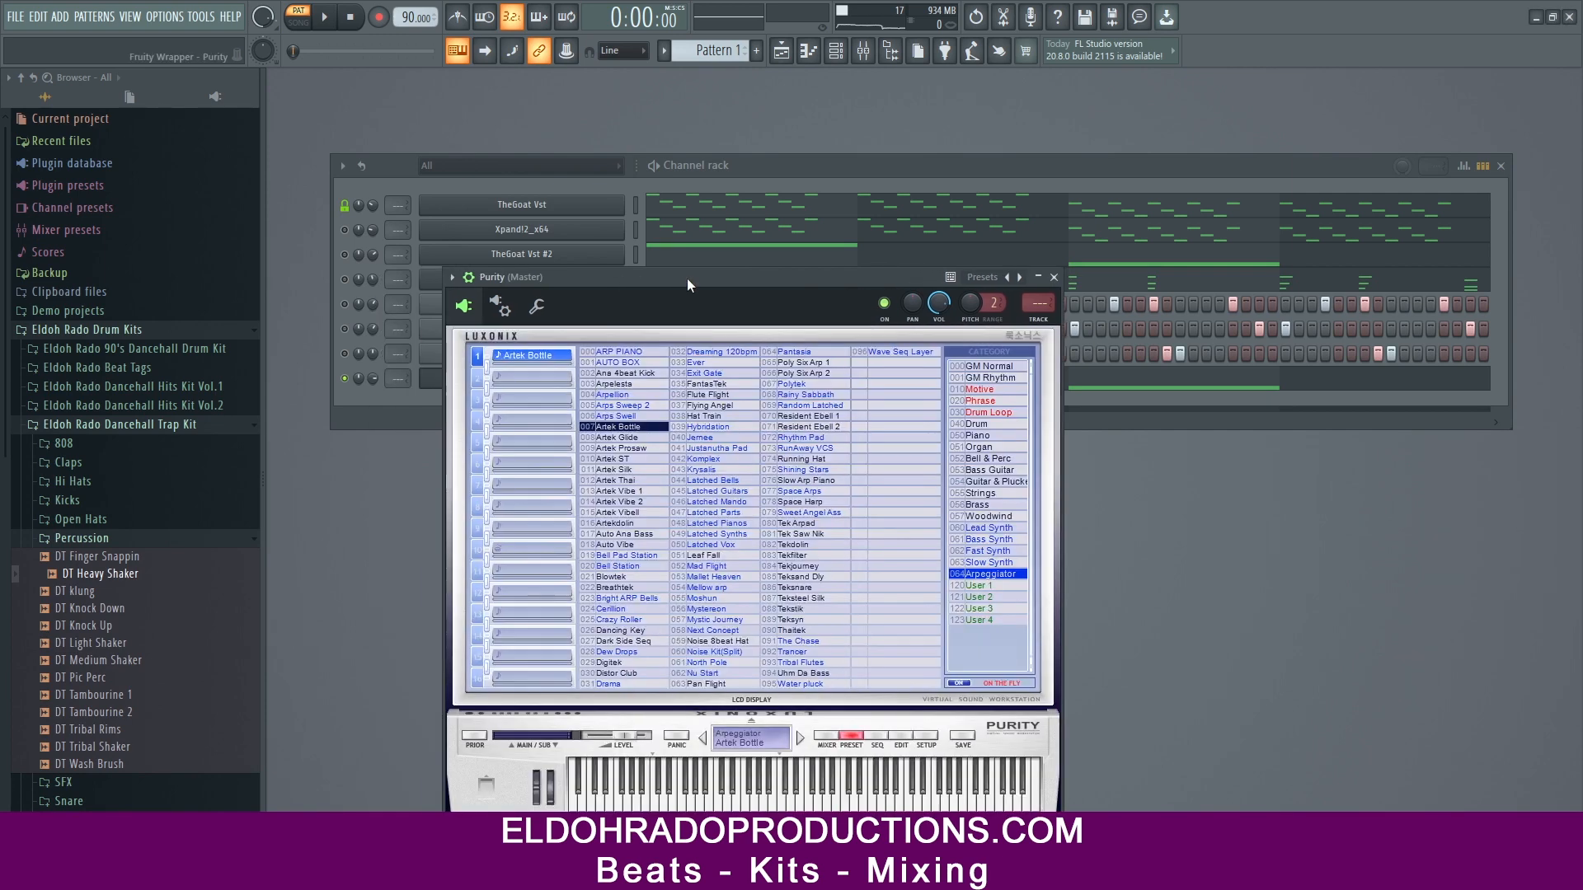
key("space")
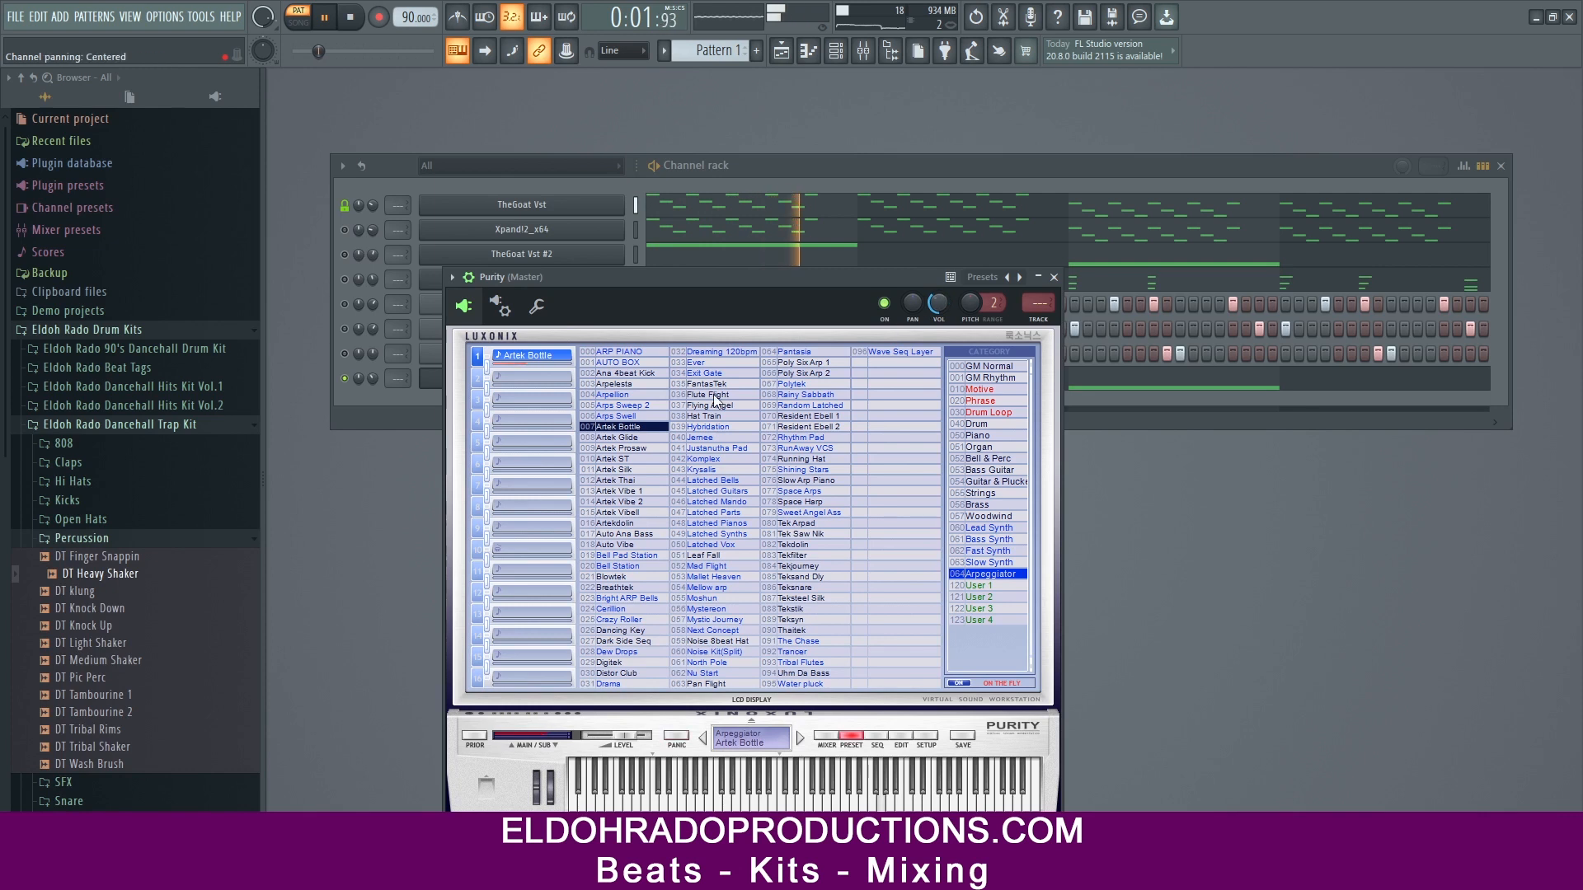
left_click(627, 437)
left_click(628, 448)
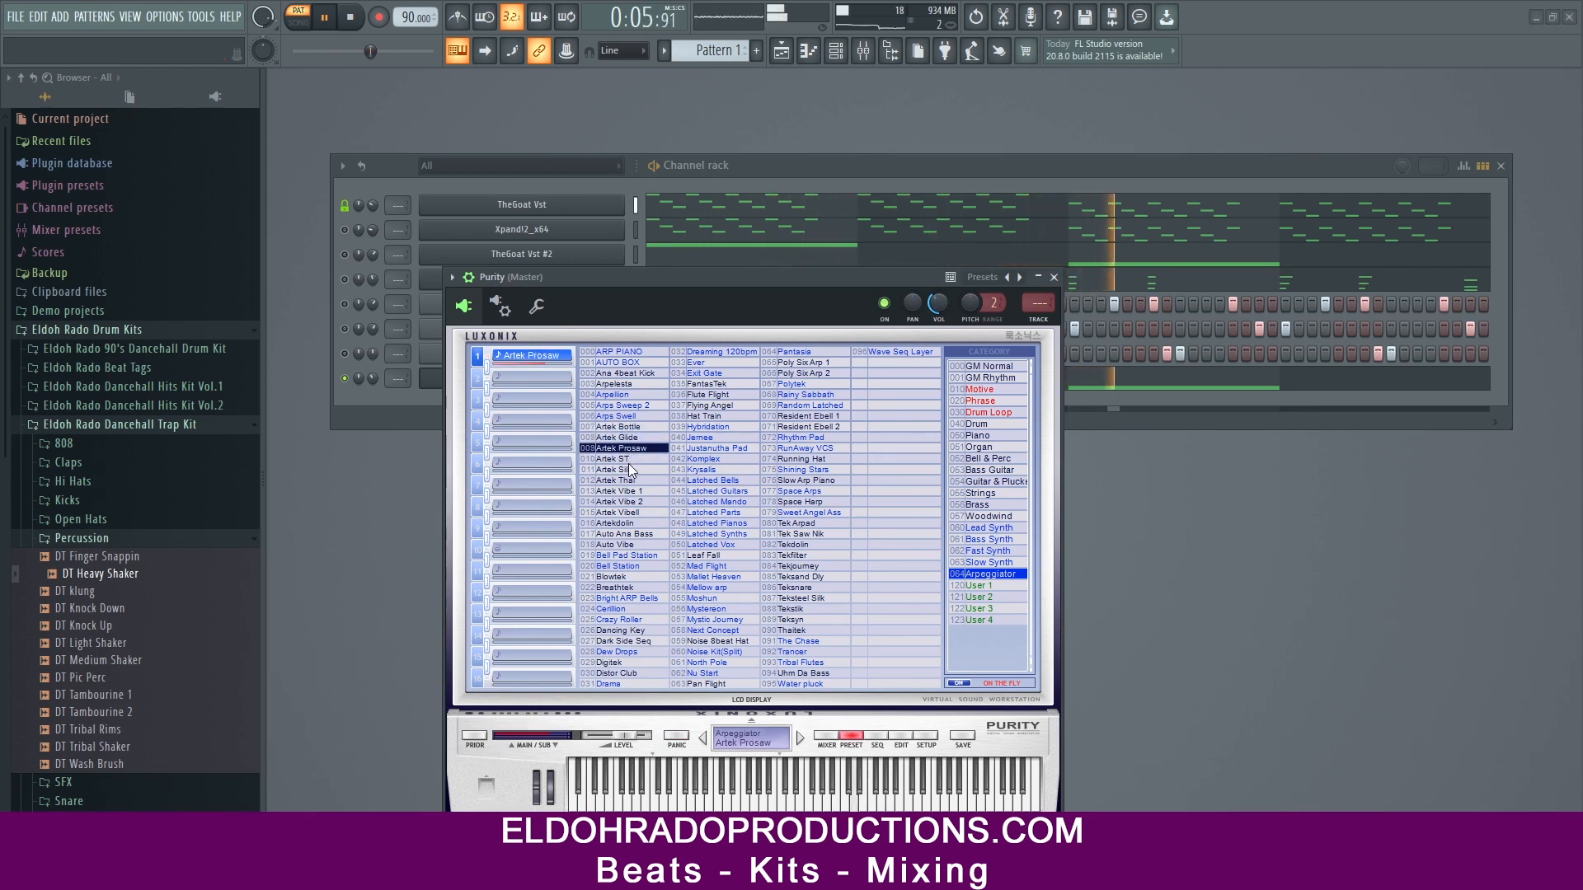
left_click(624, 492)
left_click_drag(712, 277, 749, 280)
Step: Audition more of Purity's Arpeggiator presets against the pattern and load Exit Gate
left_click(685, 499)
key("space")
key("space")
key("space")
left_click(618, 533)
key("space")
left_click(699, 380)
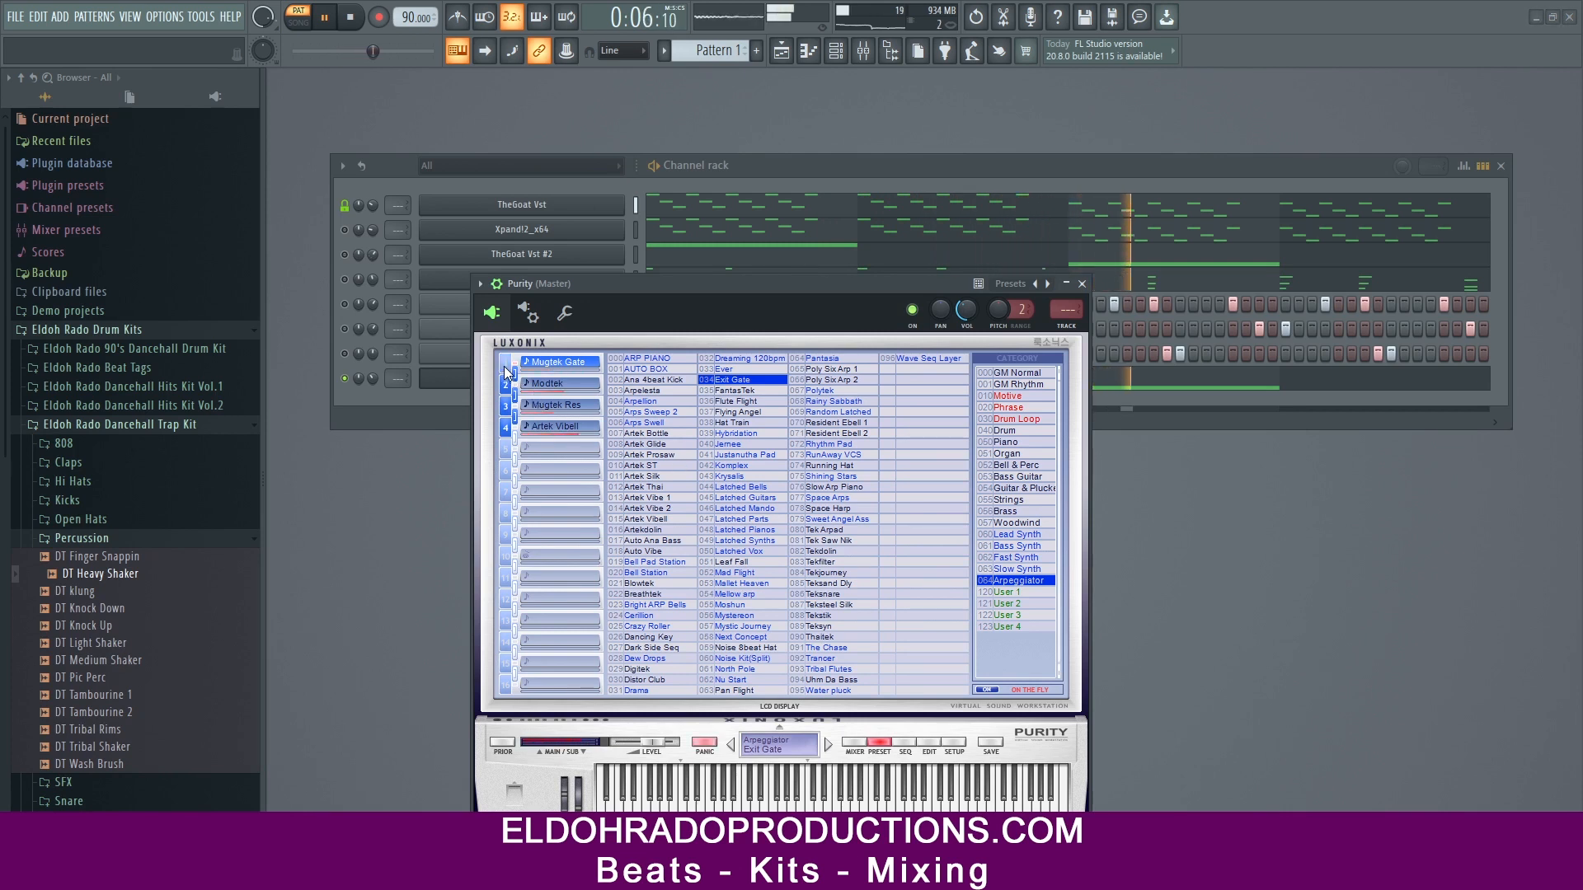
Step: Switch off the Artek Vibell and Modtek layers of Exit Gate, keeping Mugtek Gate and Mugtek Res active
left_click(506, 431)
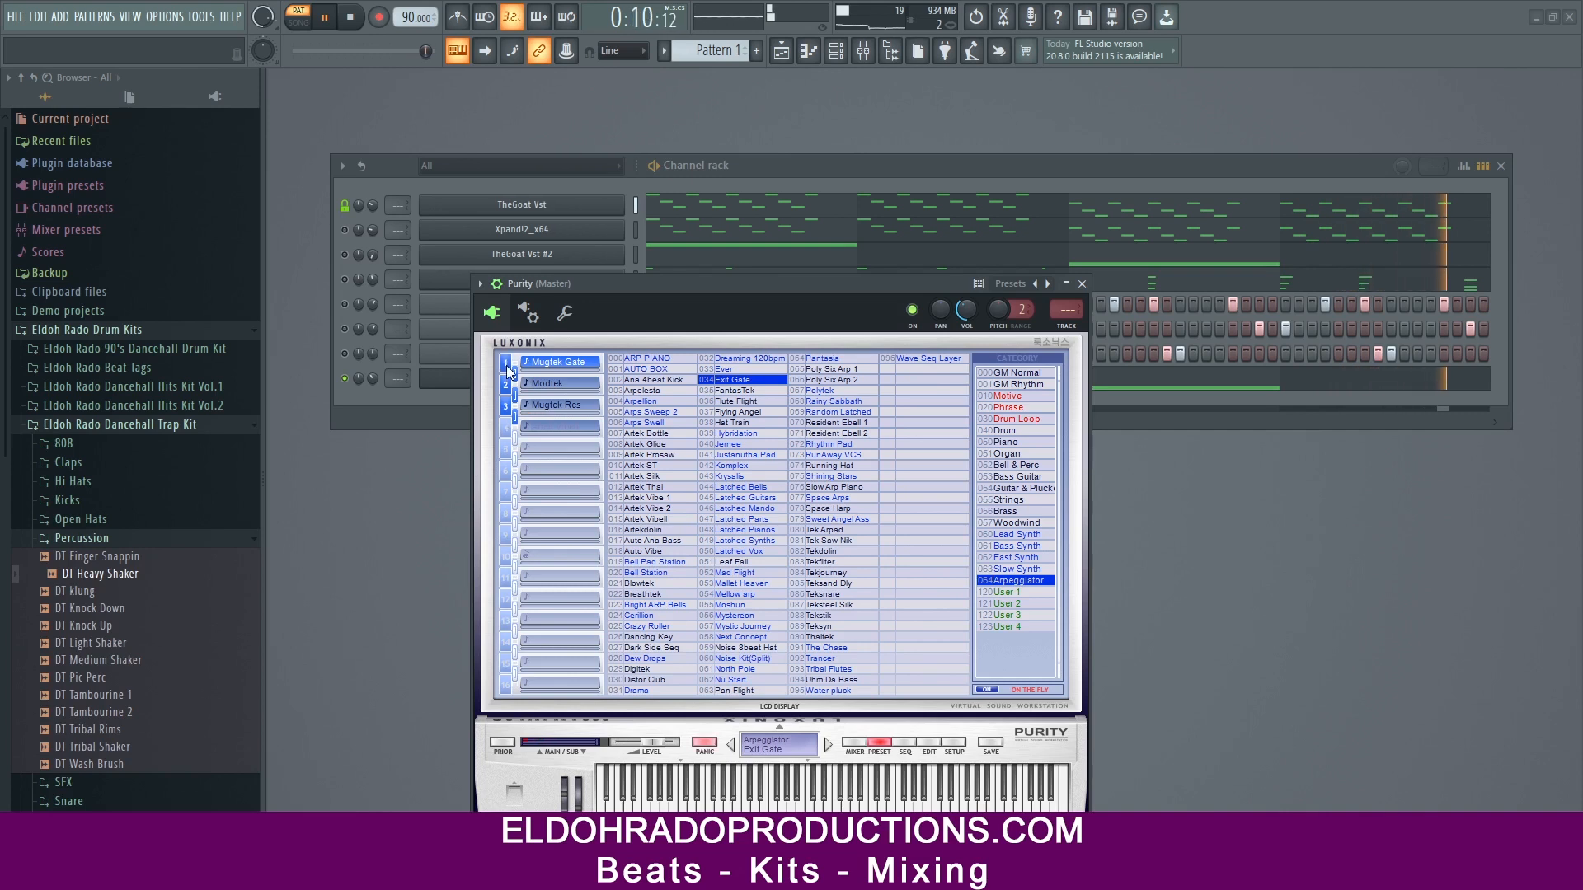
left_click(505, 410)
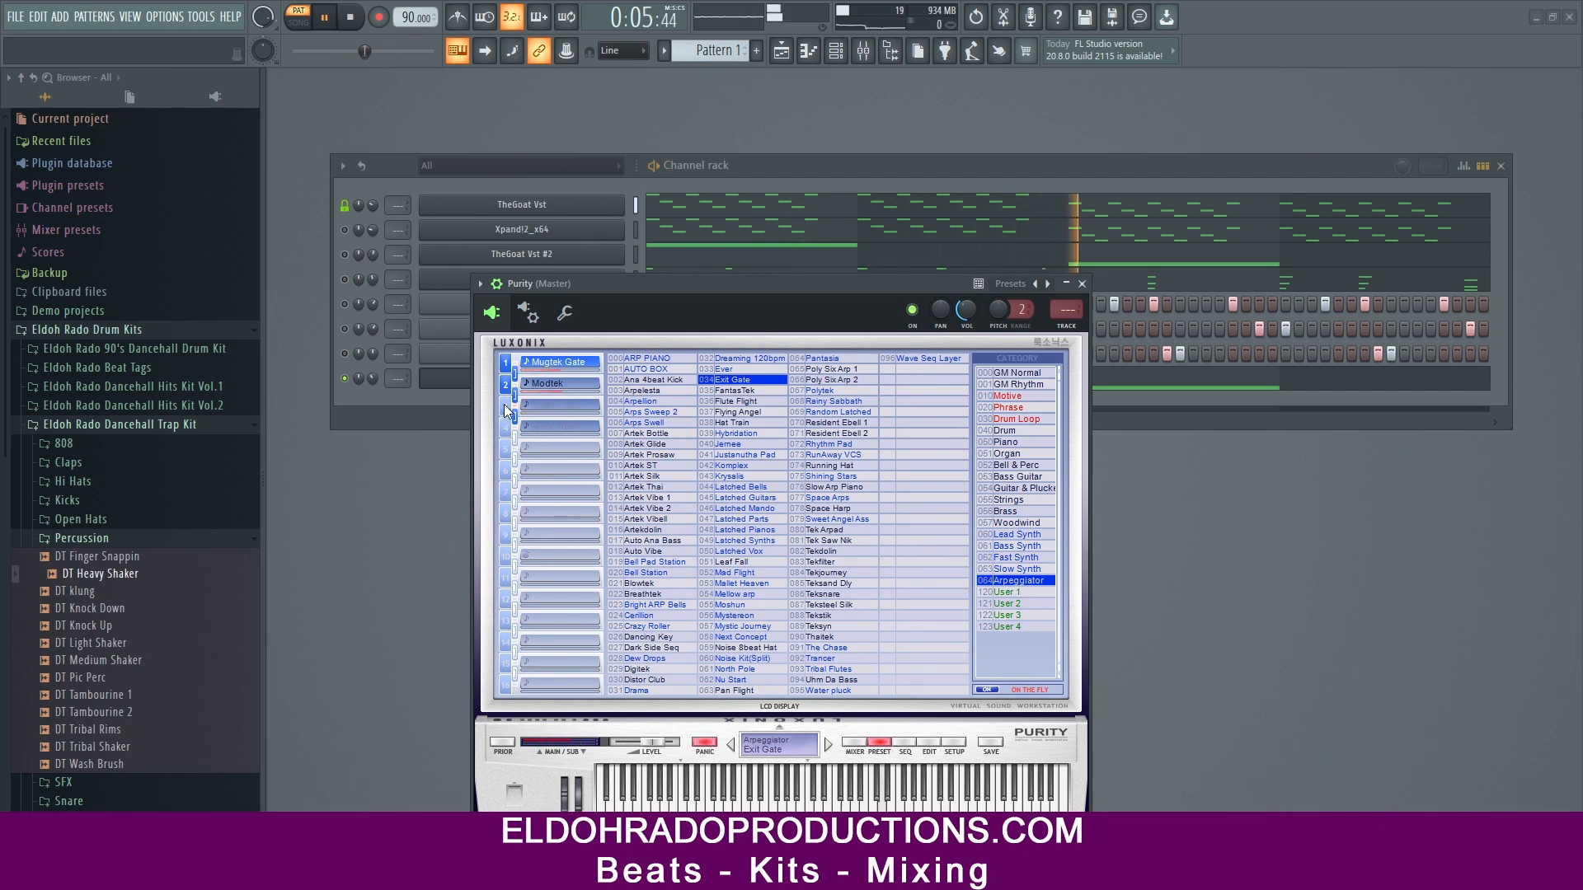
left_click(506, 409)
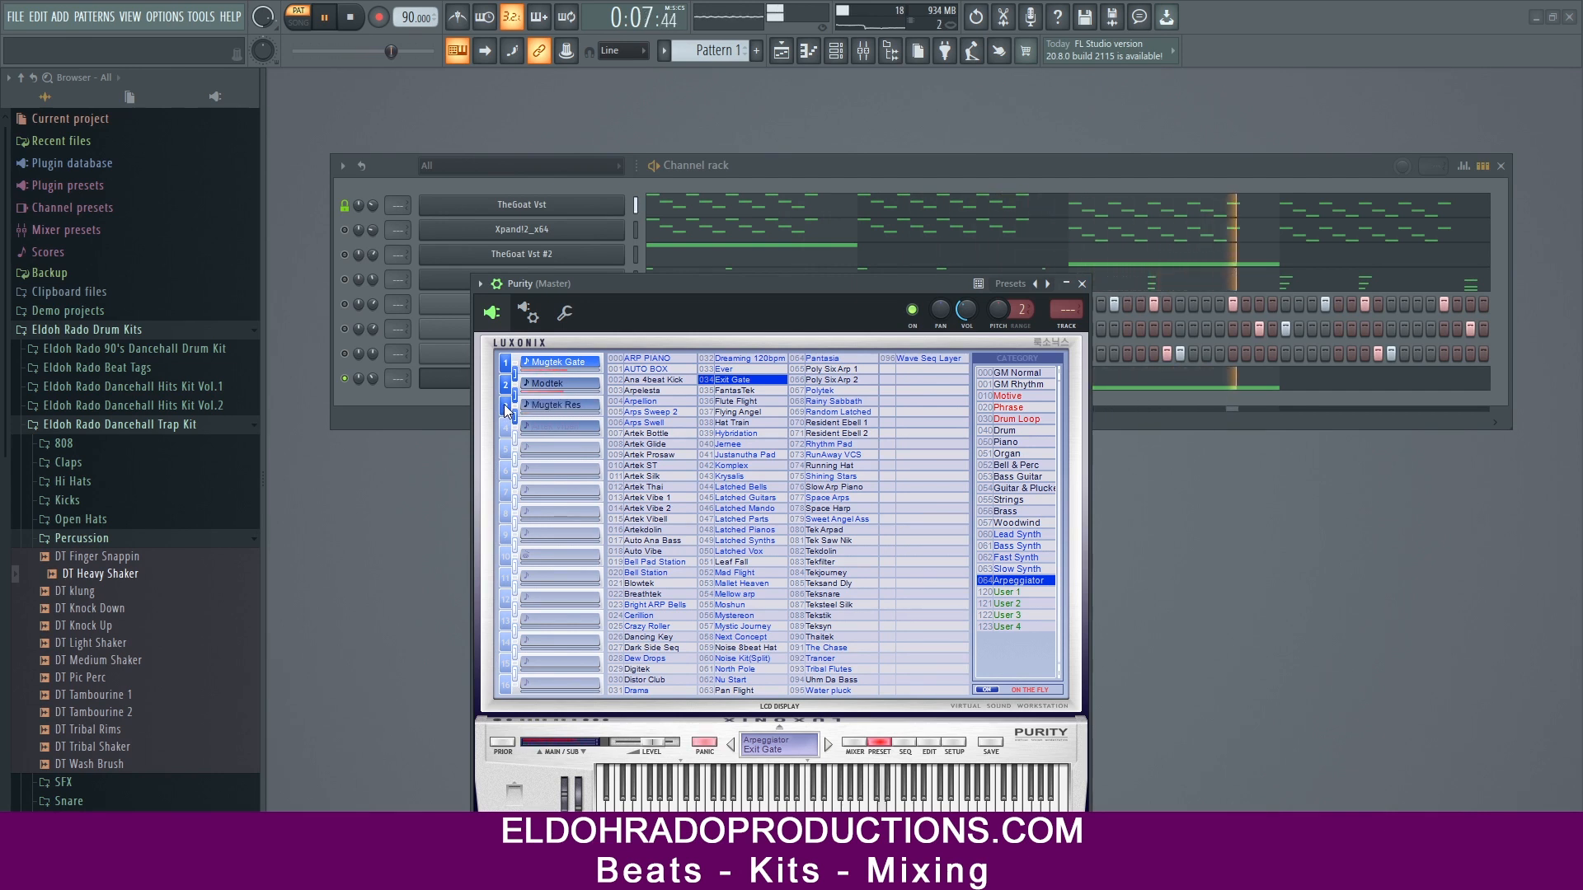
left_click(506, 385)
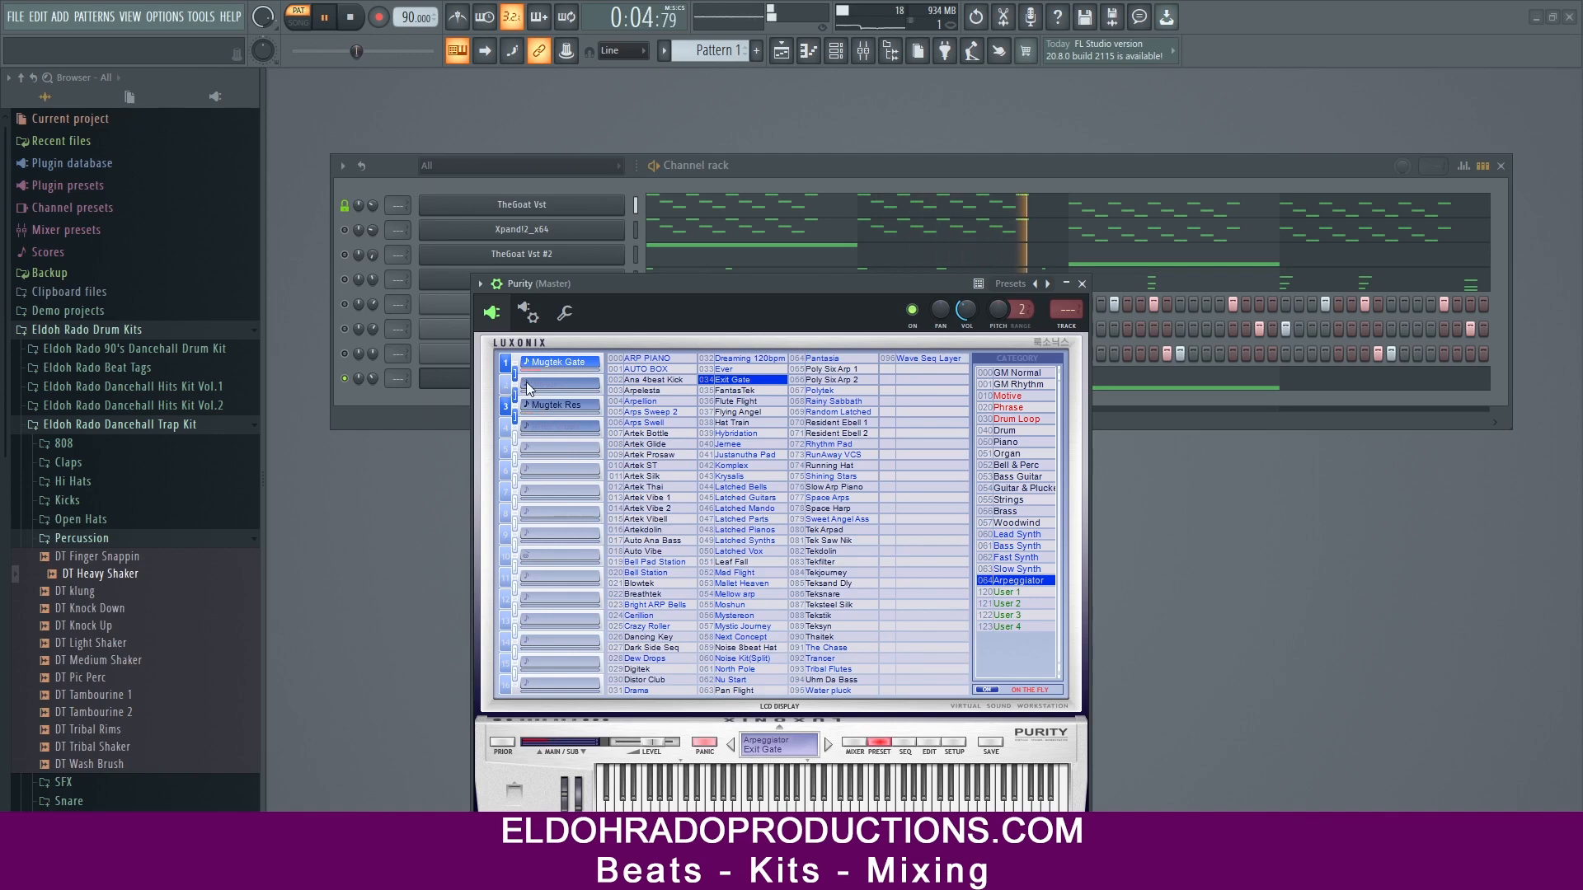
Step: Look through Purity's sequencer, edit and setup pages, and adjust the Mugtek Gate level in its mixer page
left_click(909, 745)
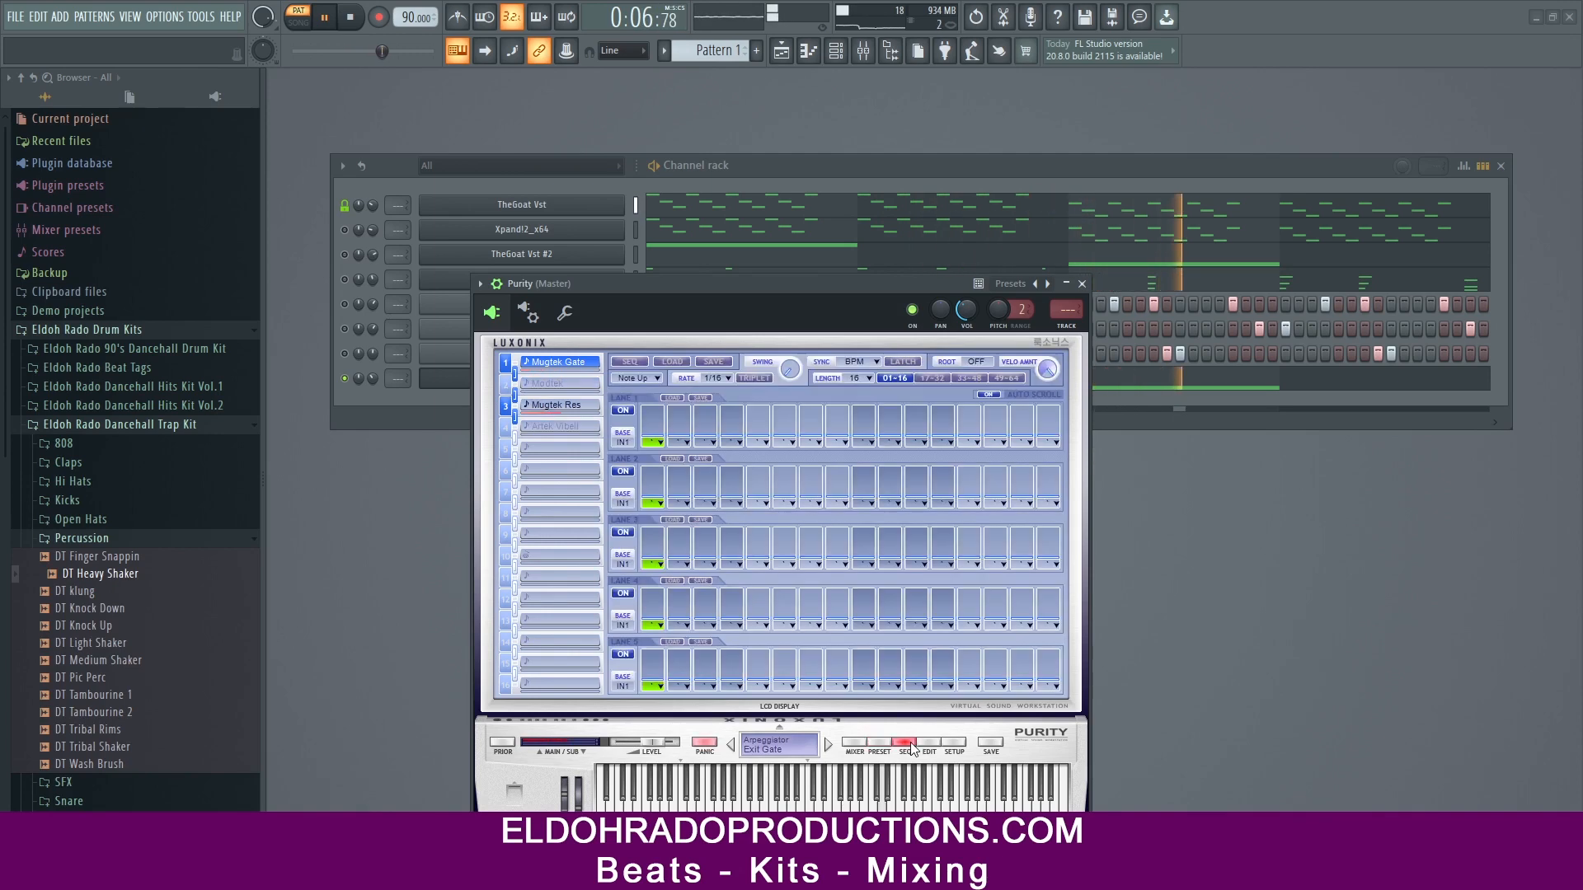
left_click(929, 744)
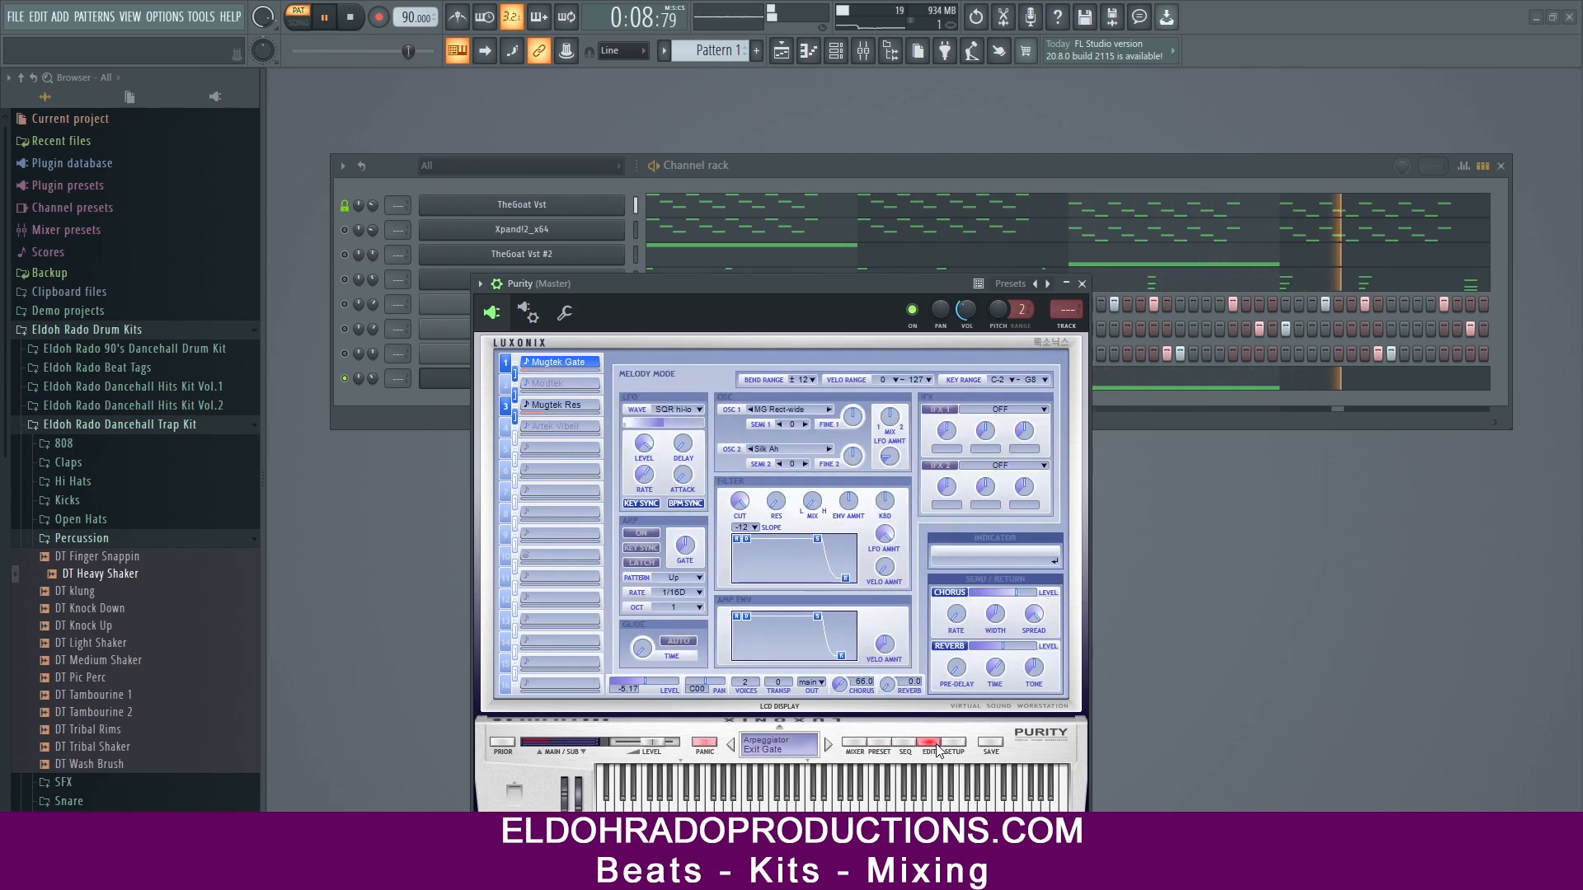
left_click(955, 744)
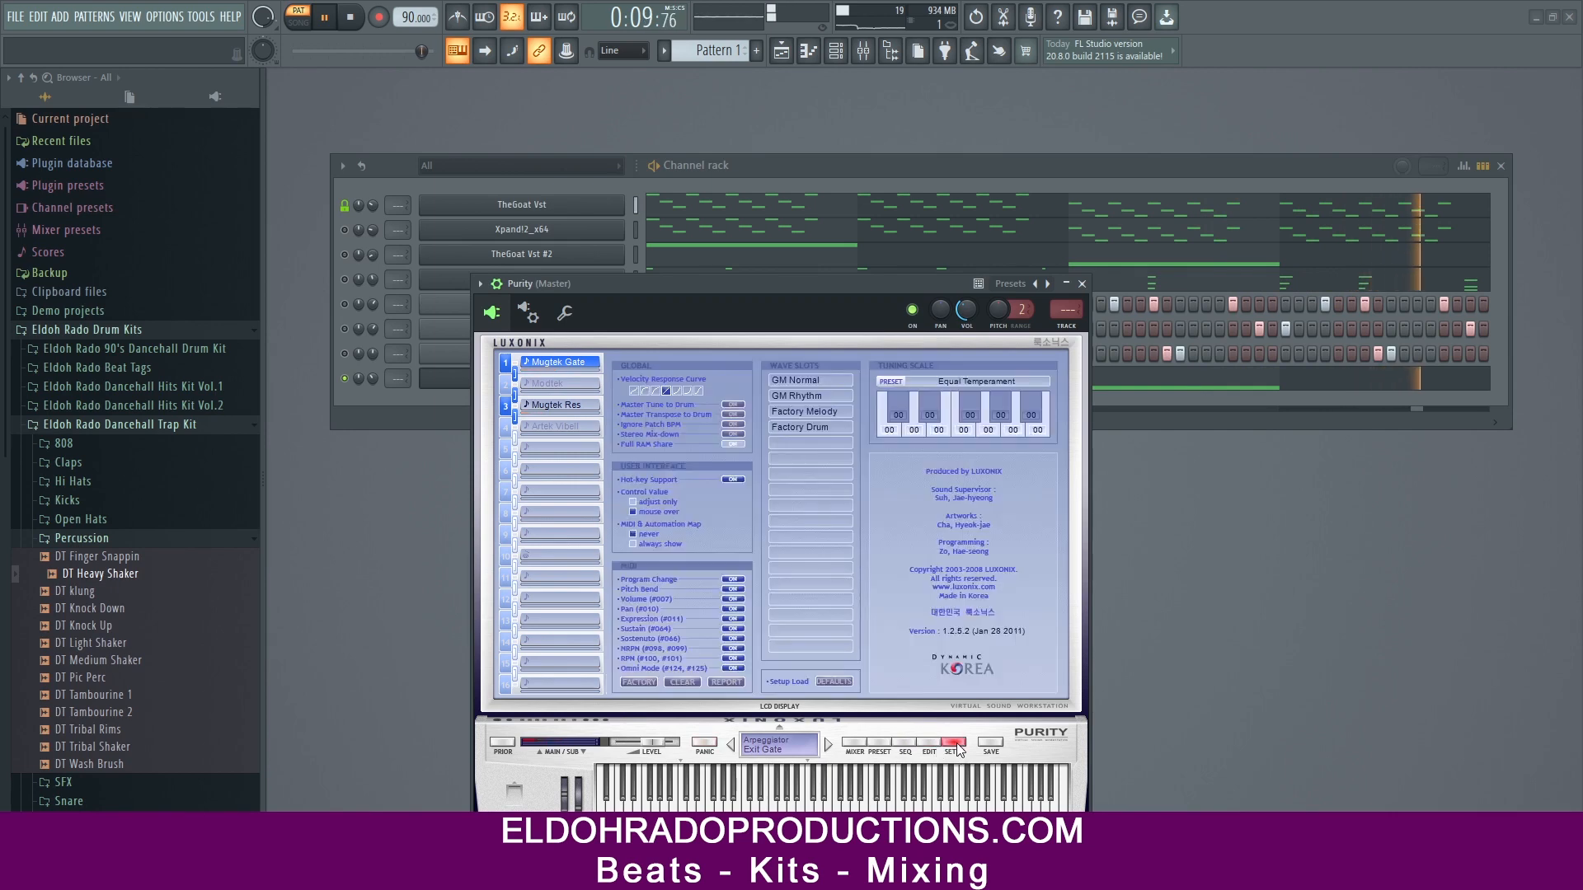
left_click(857, 744)
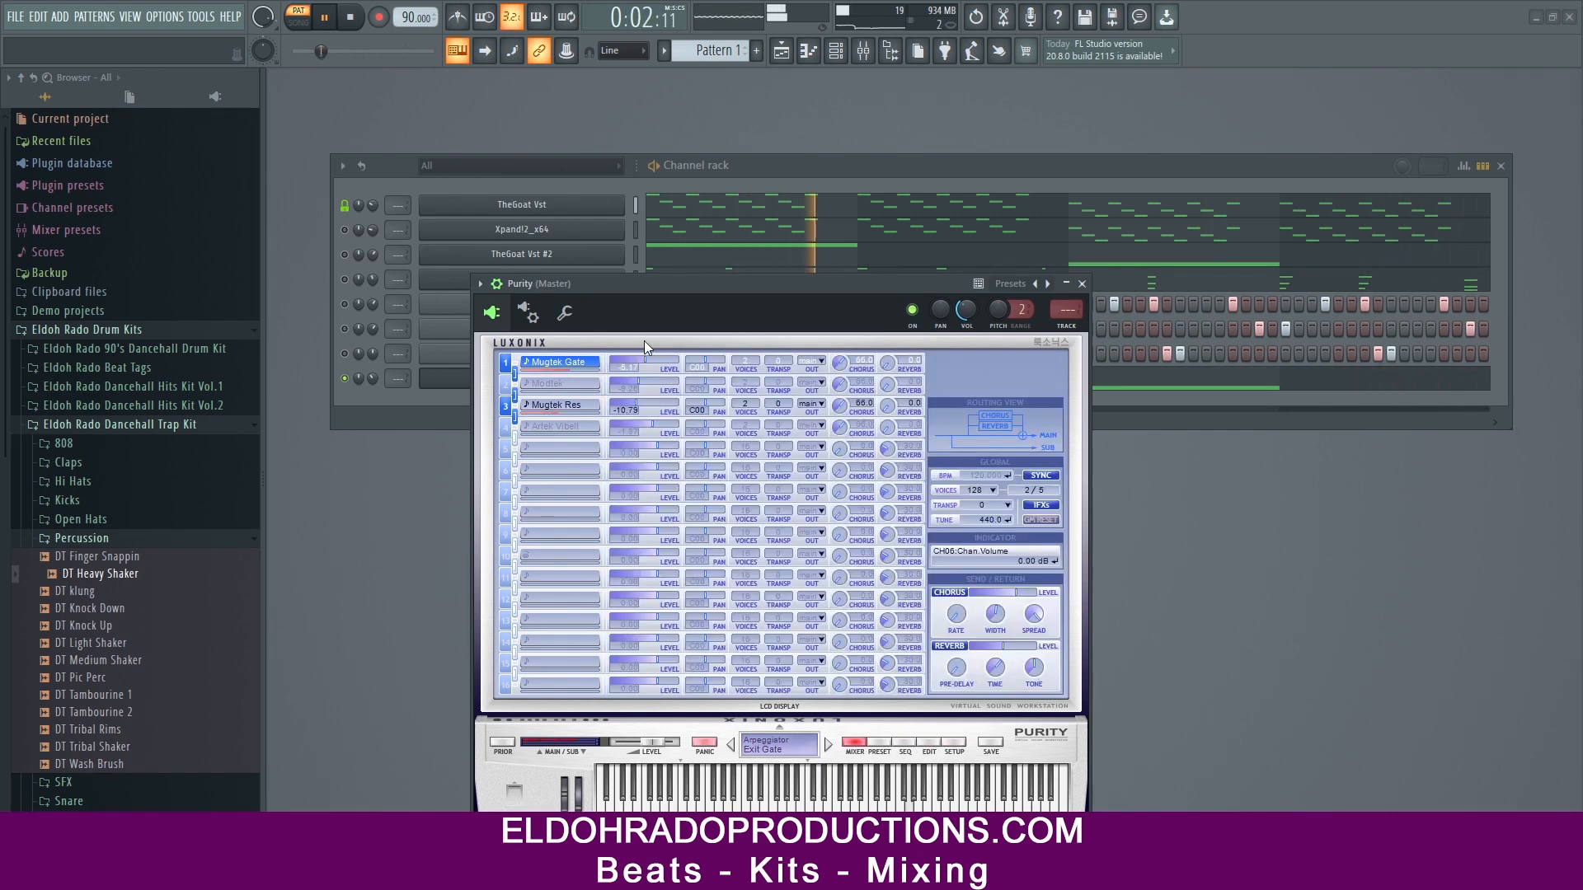
left_click_drag(645, 361, 643, 358)
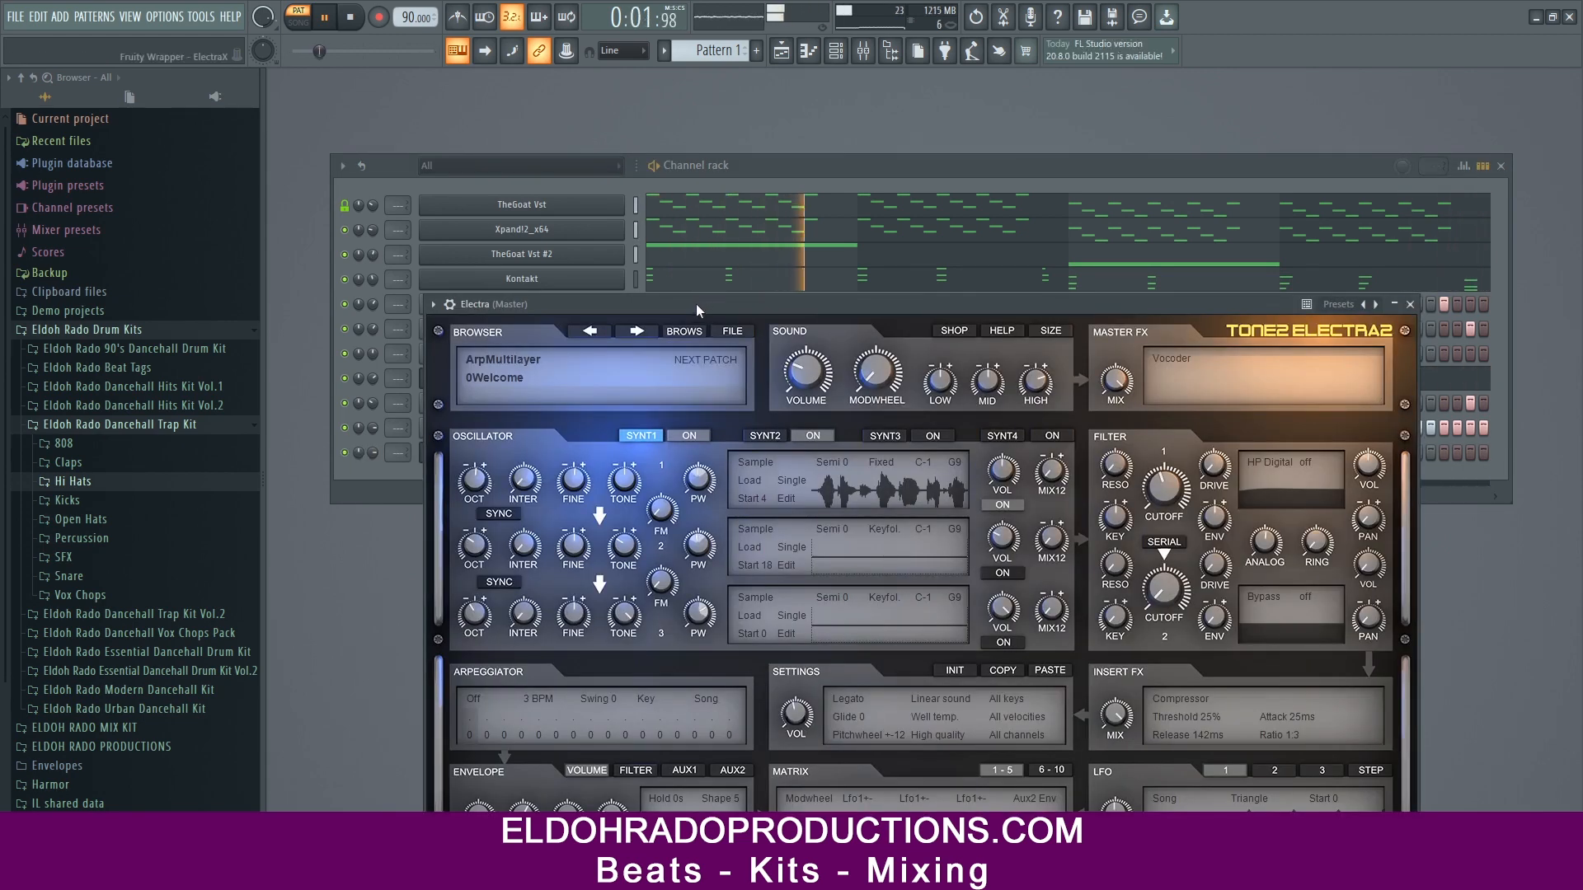
Step: Load Pluck 9 from the Eldoh Rado - Pluck 4Eva bank in Electra and close the plugin window
left_click_drag(697, 305, 620, 225)
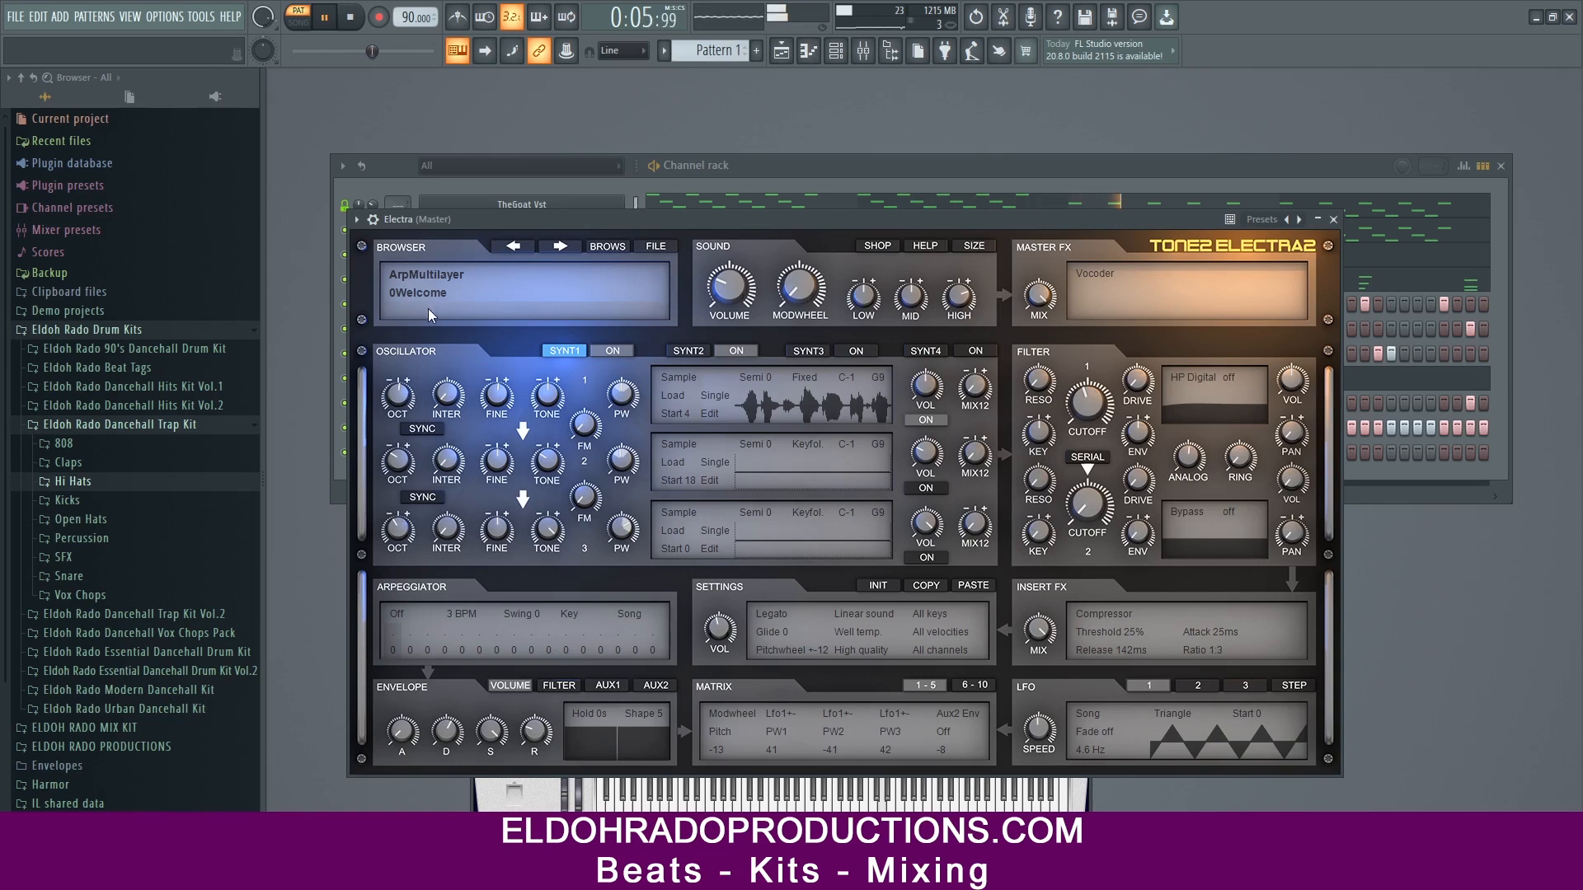
left_click(431, 283)
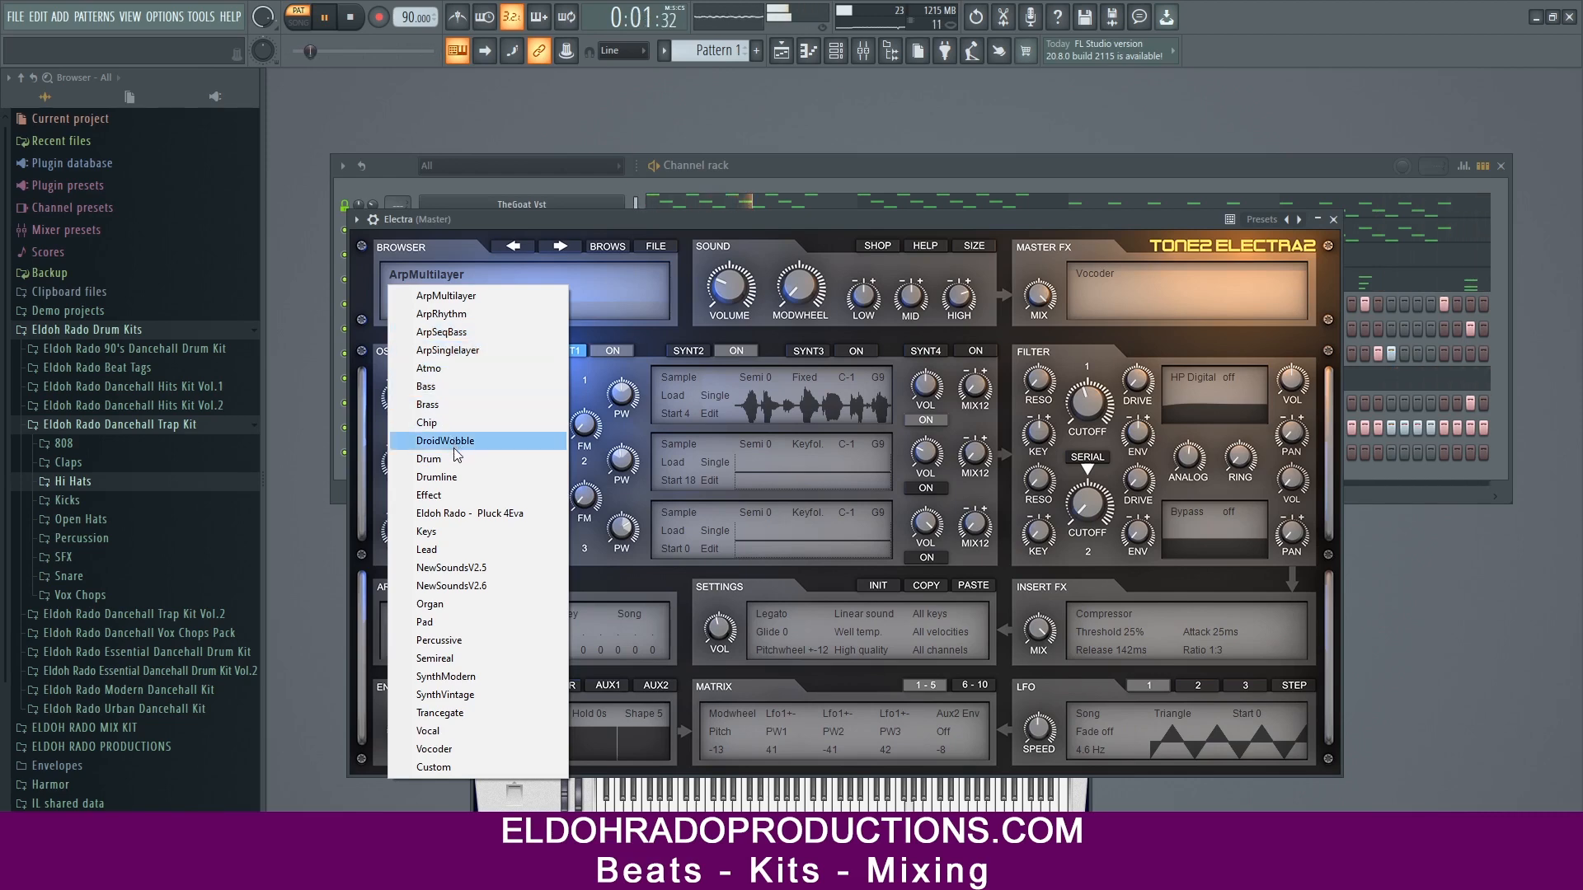
left_click(464, 515)
left_click(433, 295)
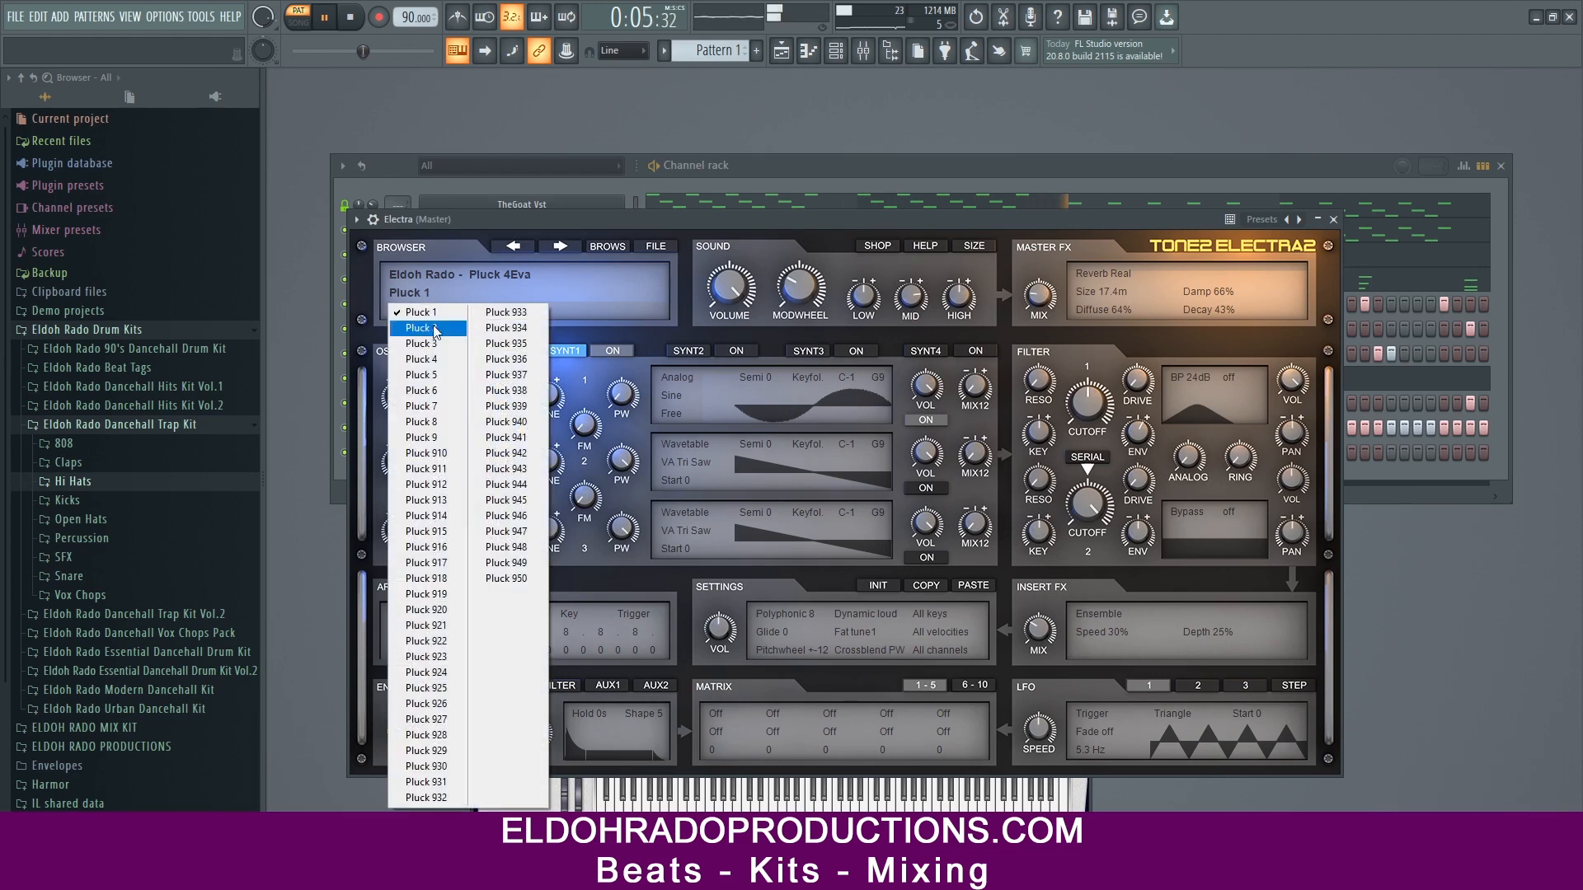
left_click(429, 438)
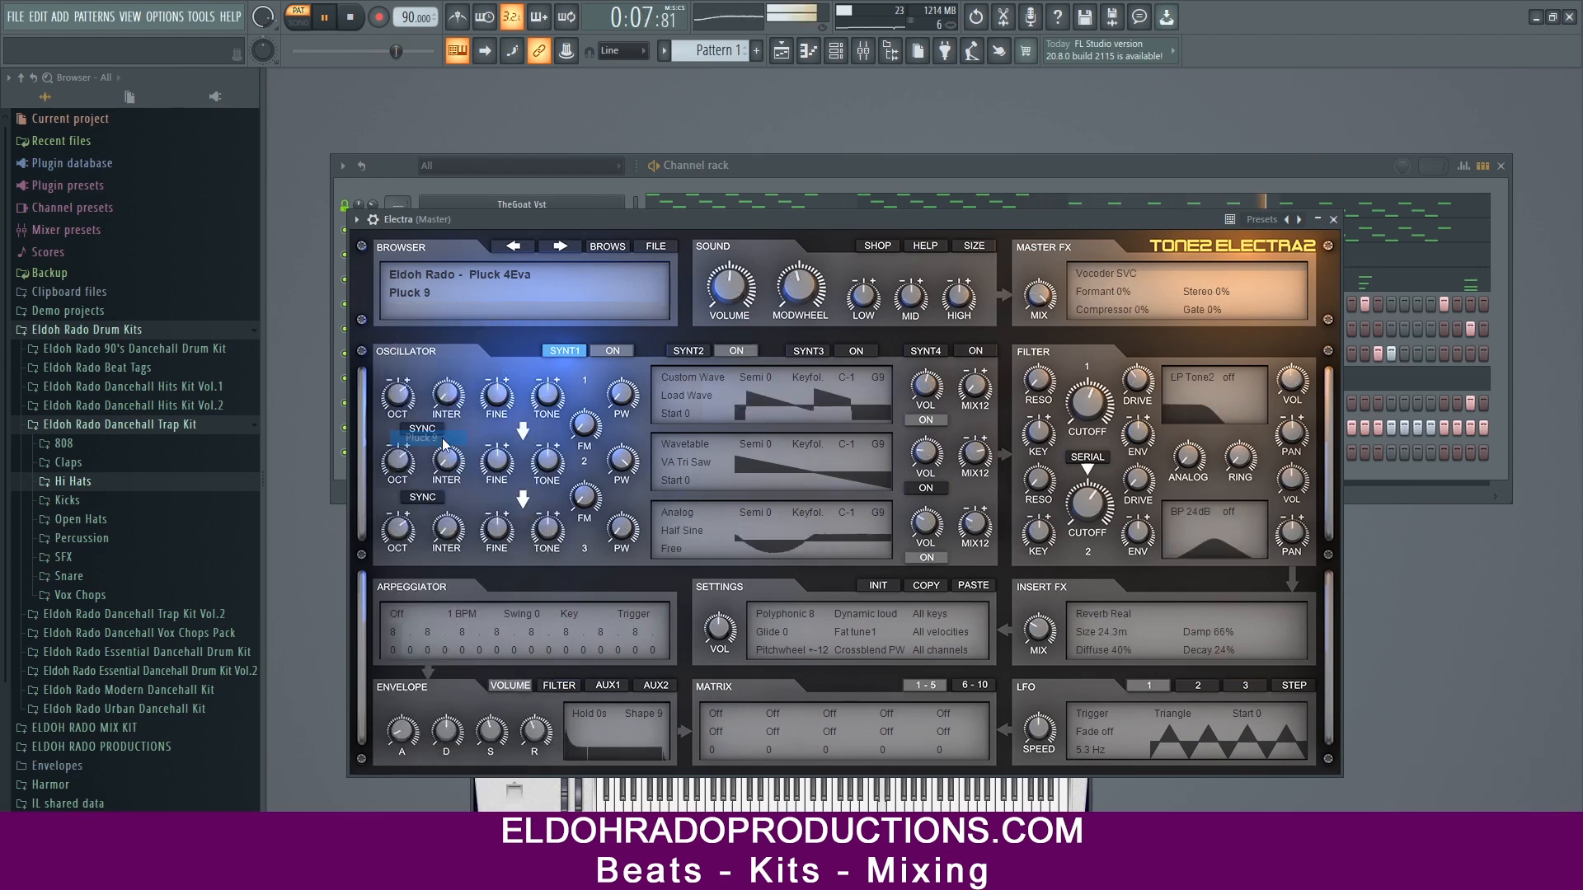
left_click(1333, 219)
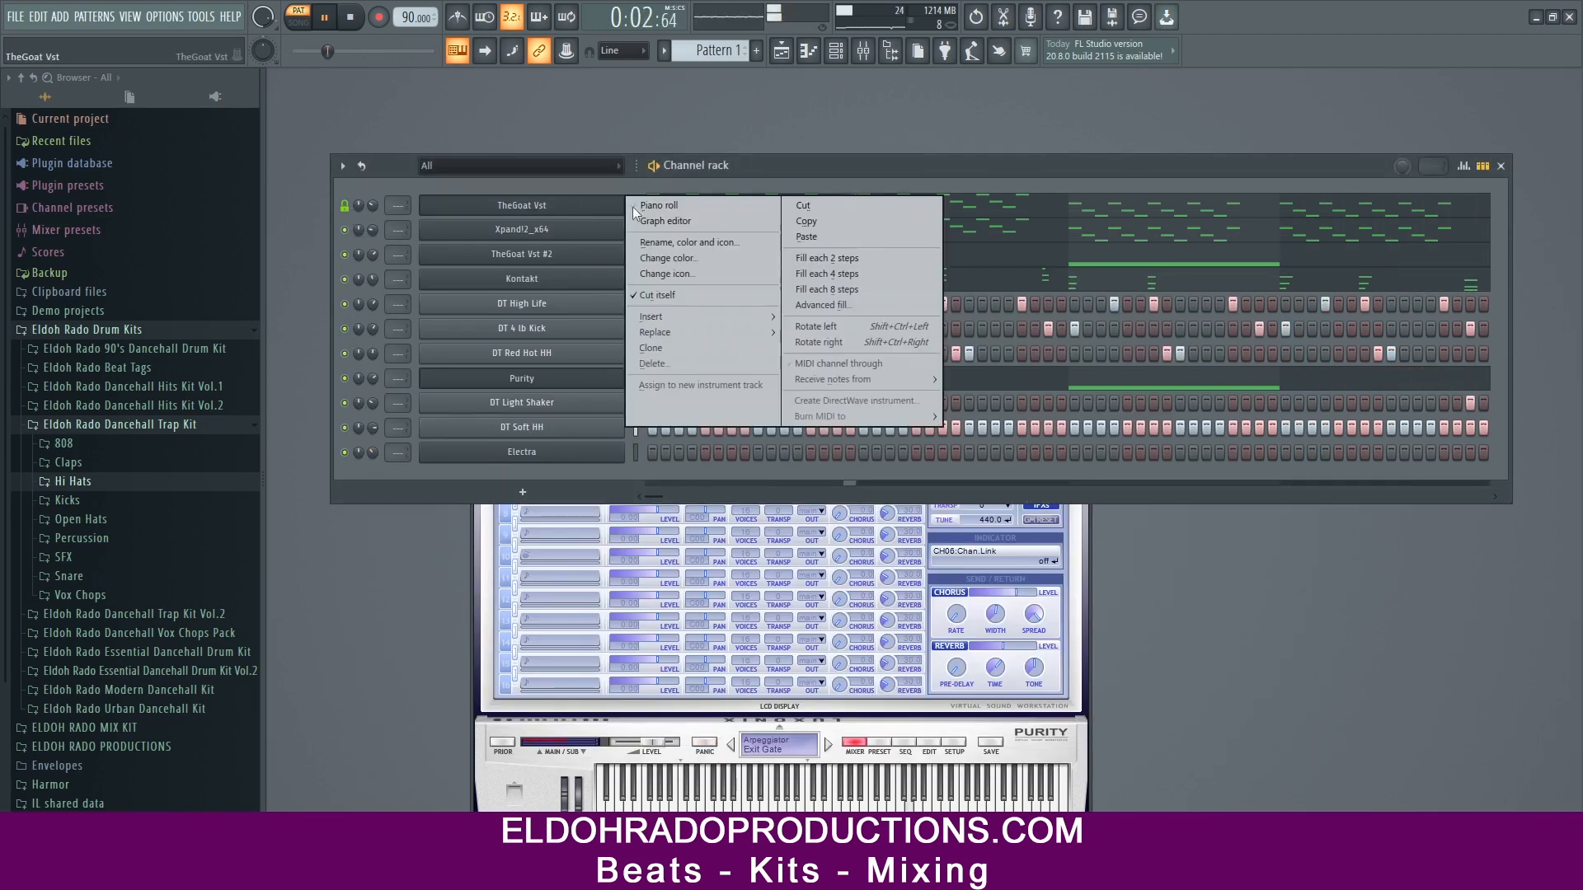
Step: Copy the TheGoat Vst melody notes into the Electra channel
right_click(623, 205)
left_click(804, 222)
right_click(624, 451)
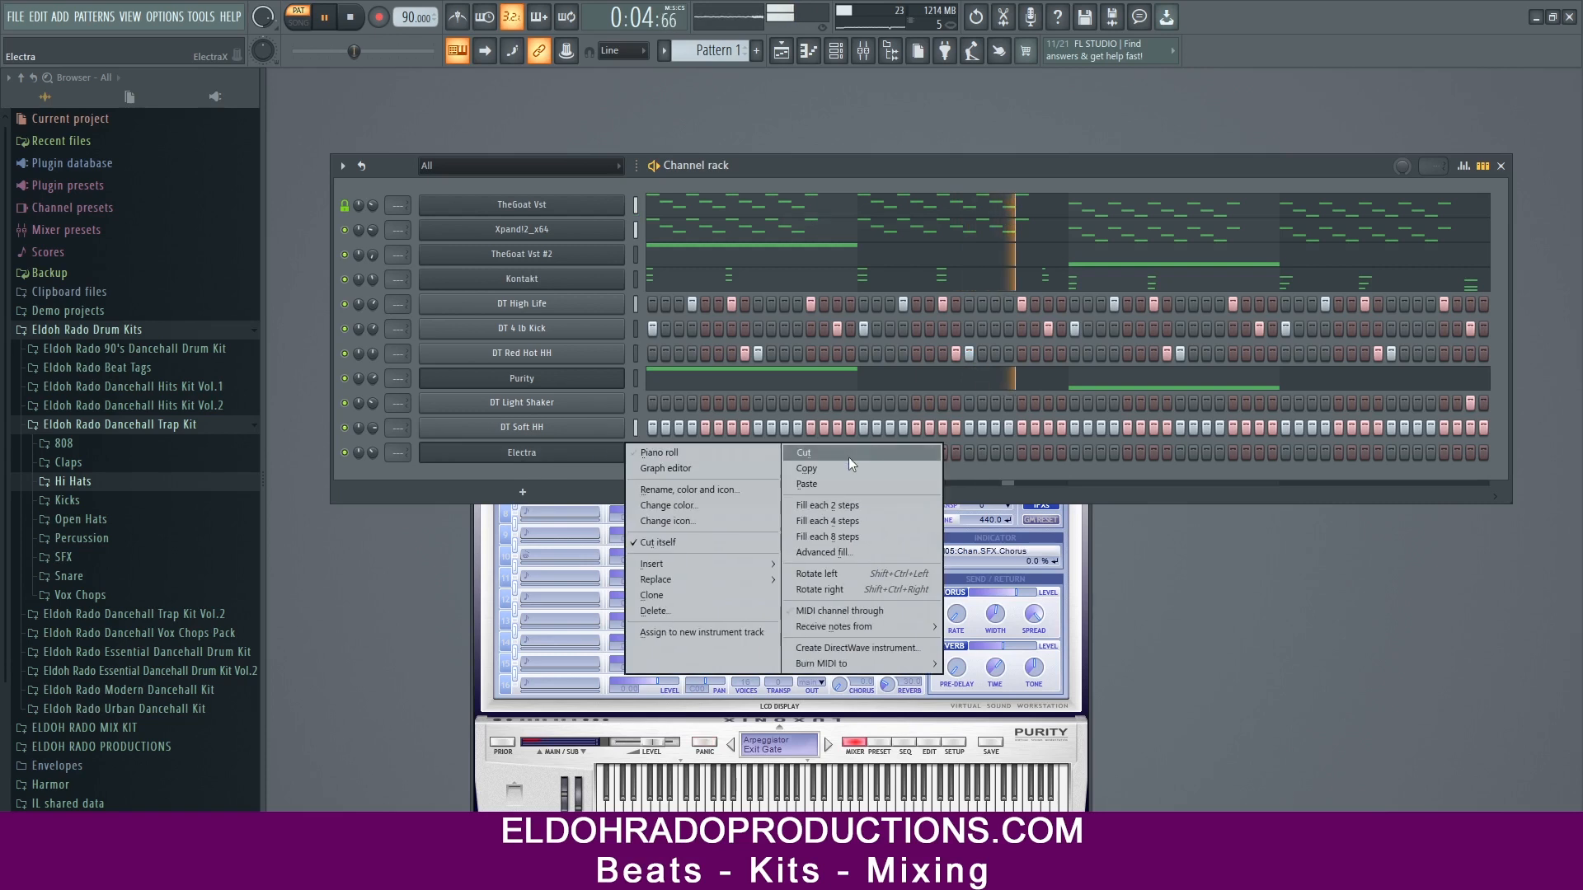
left_click(836, 483)
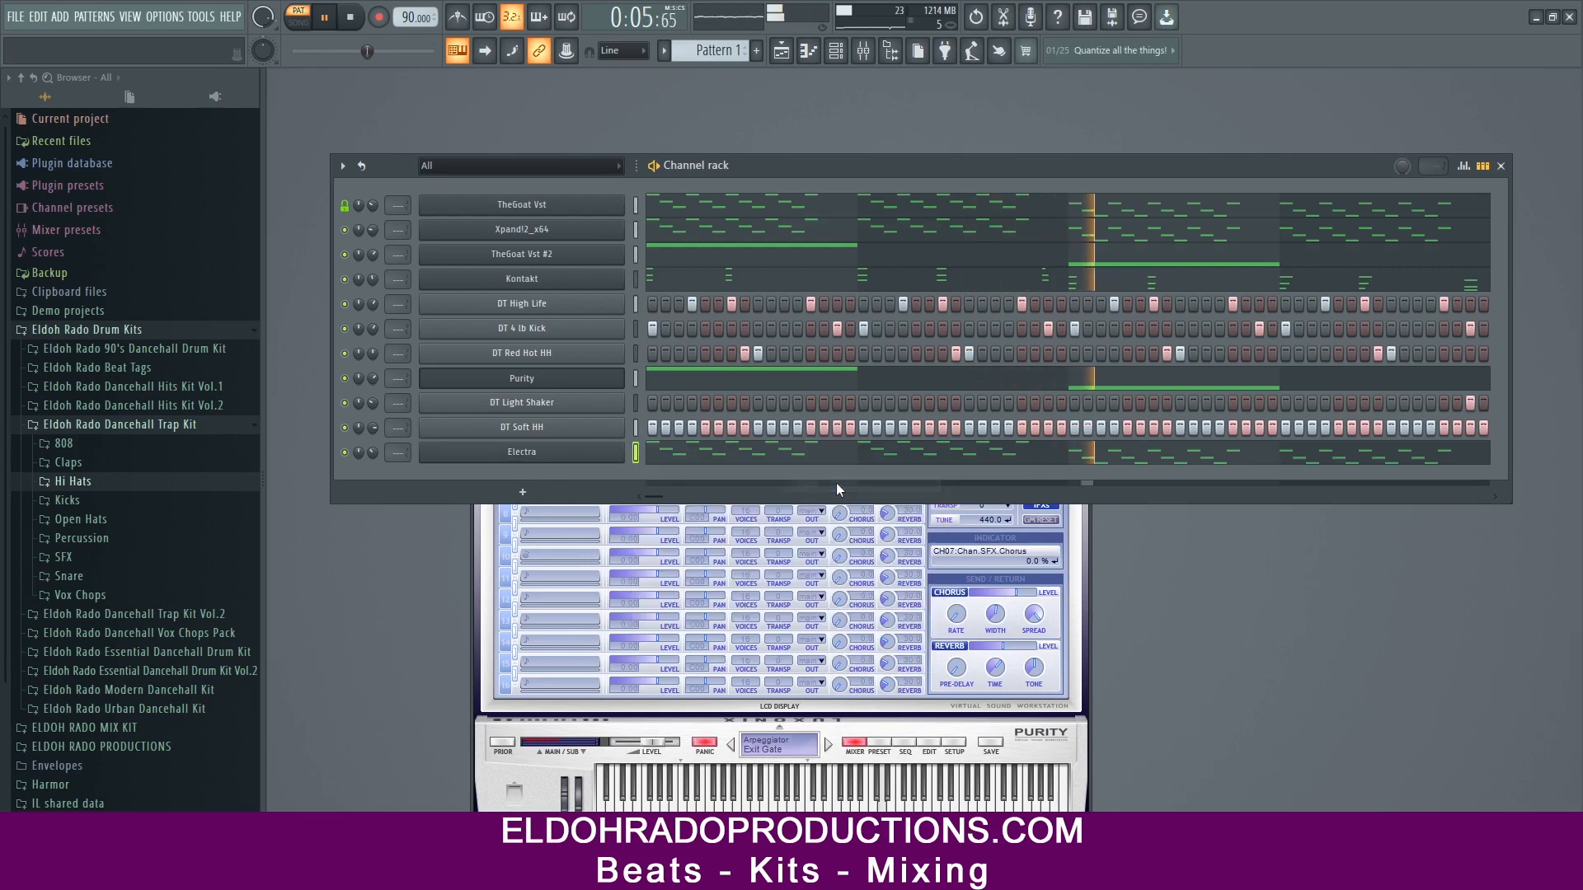
Step: Solo the Electra channel and move it up to directly below Xpand!2_x64
right_click(346, 453)
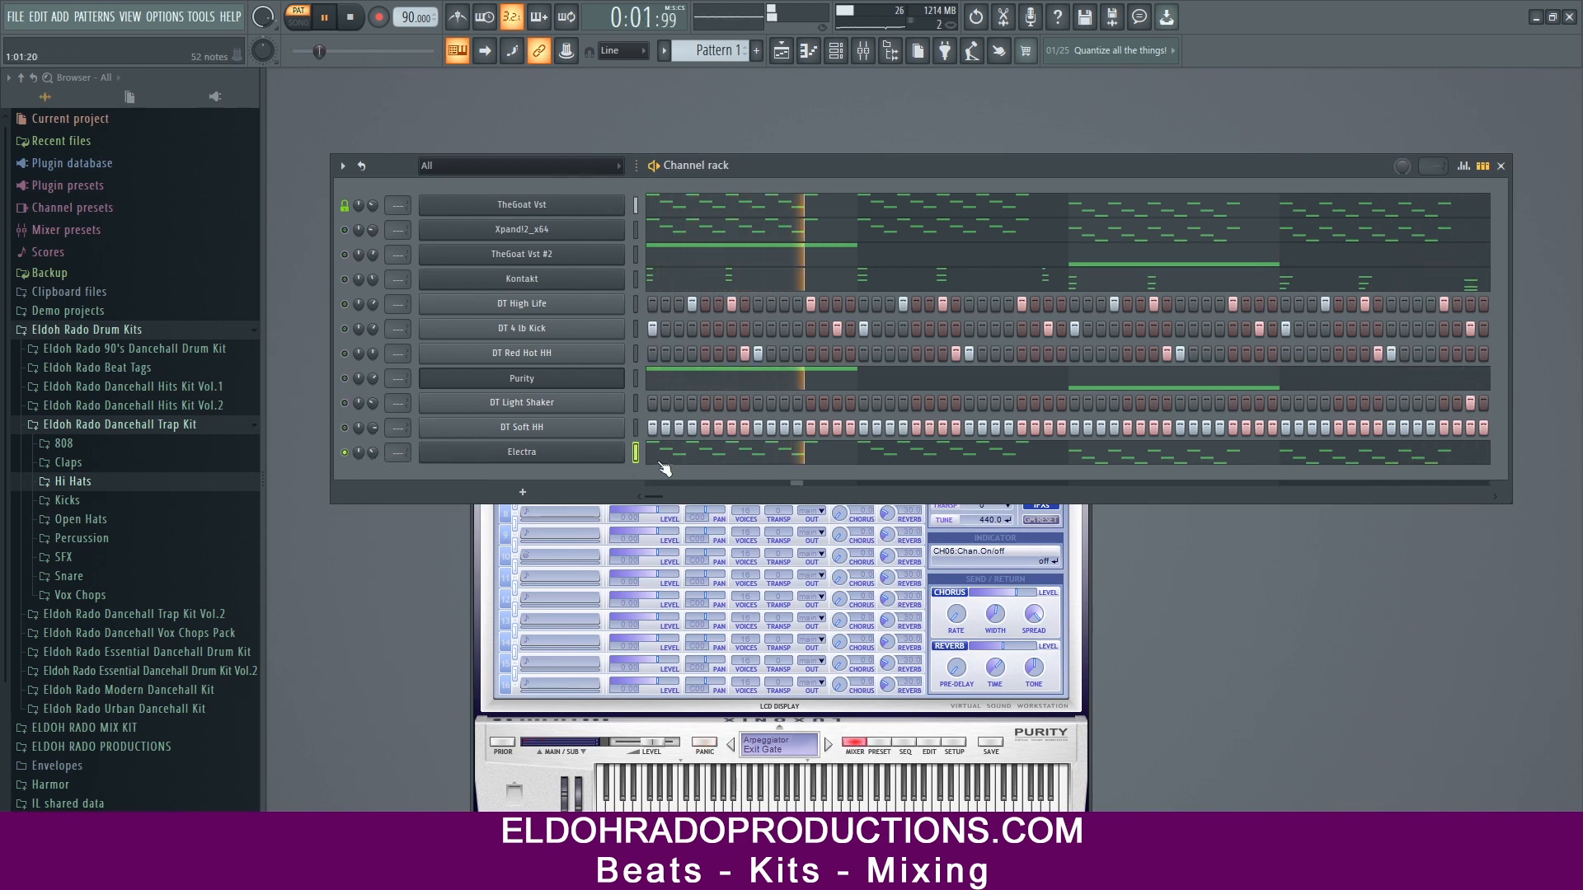
key("alt+Up")
key("alt+Up")
key("alt+Up")
key("alt+Up")
key("alt+Up")
key("alt+Up")
key("alt+Up")
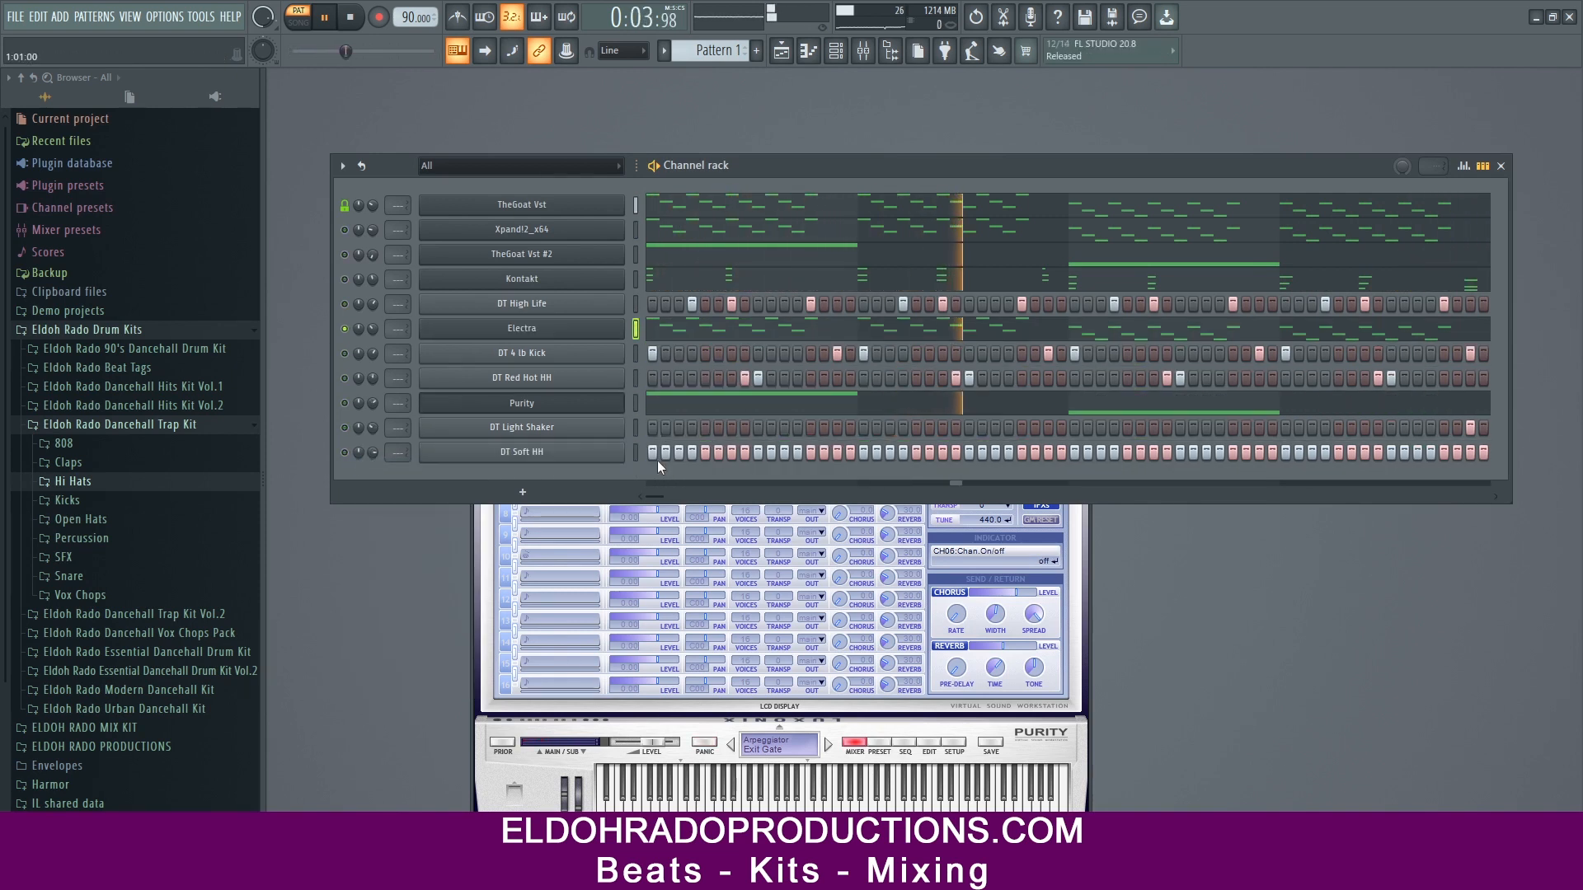
key("alt+Up")
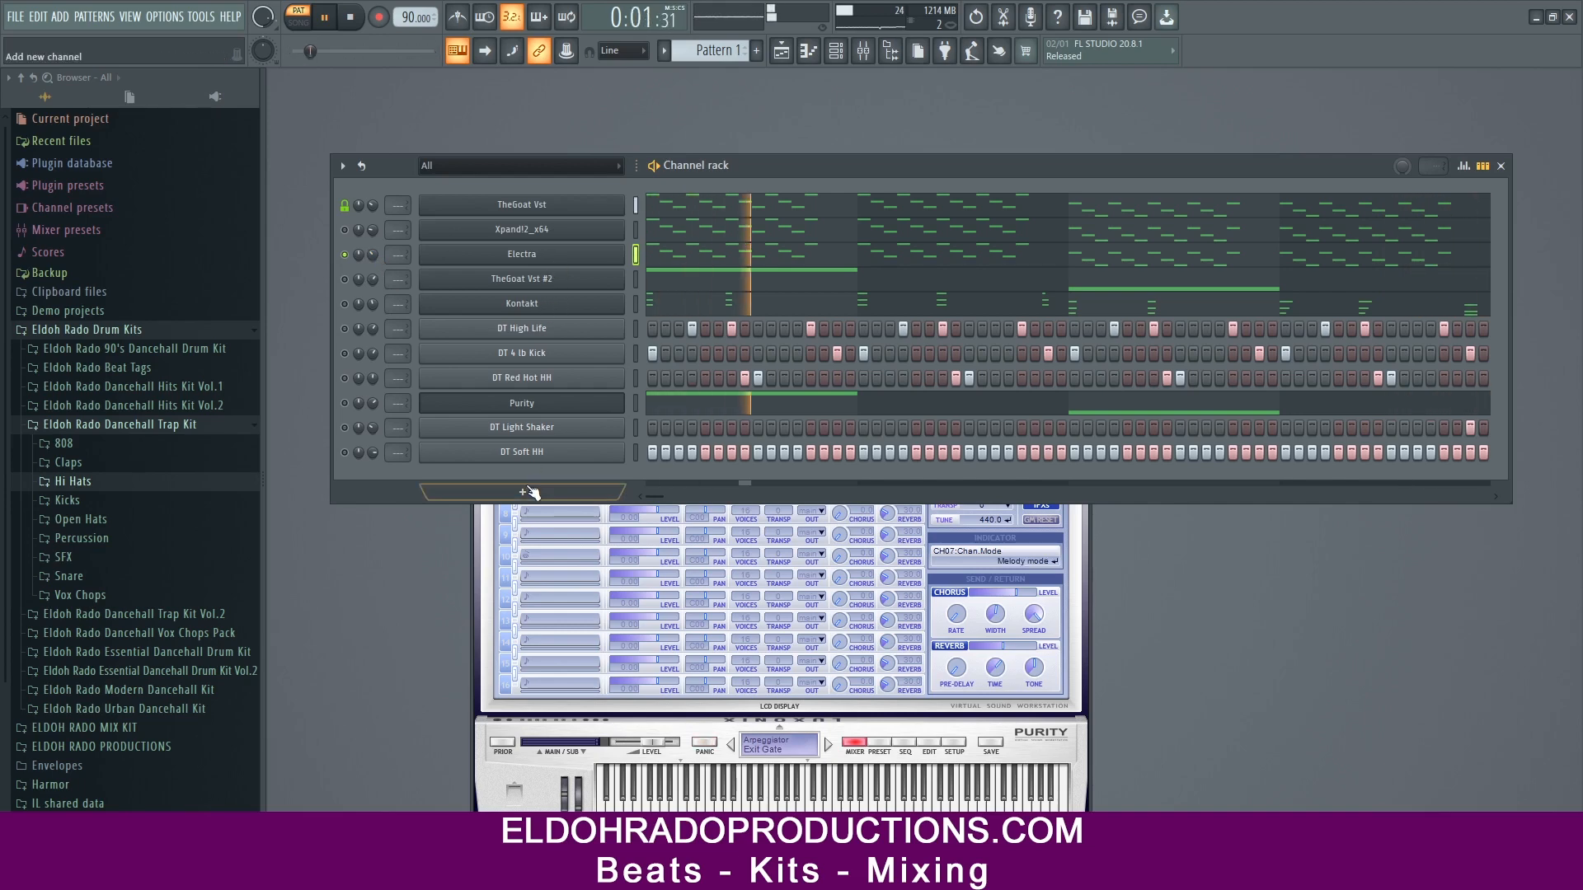
Step: Add a second Electra channel and load Pluck 945 from the Eldoh Rado - Pluck 4Eva bank
left_click(522, 492)
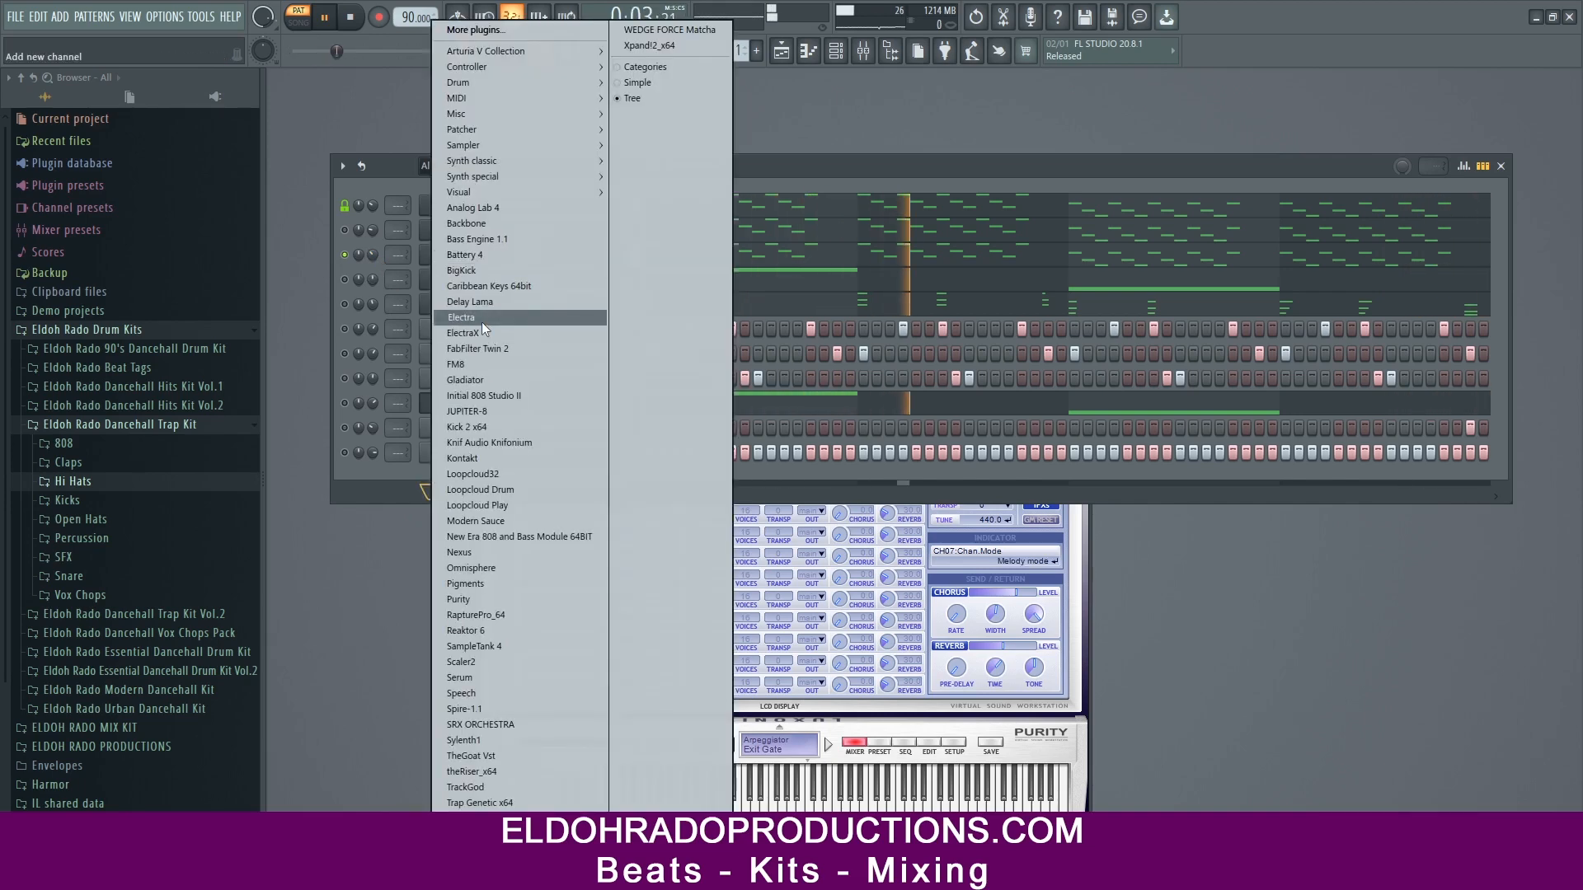
left_click(482, 319)
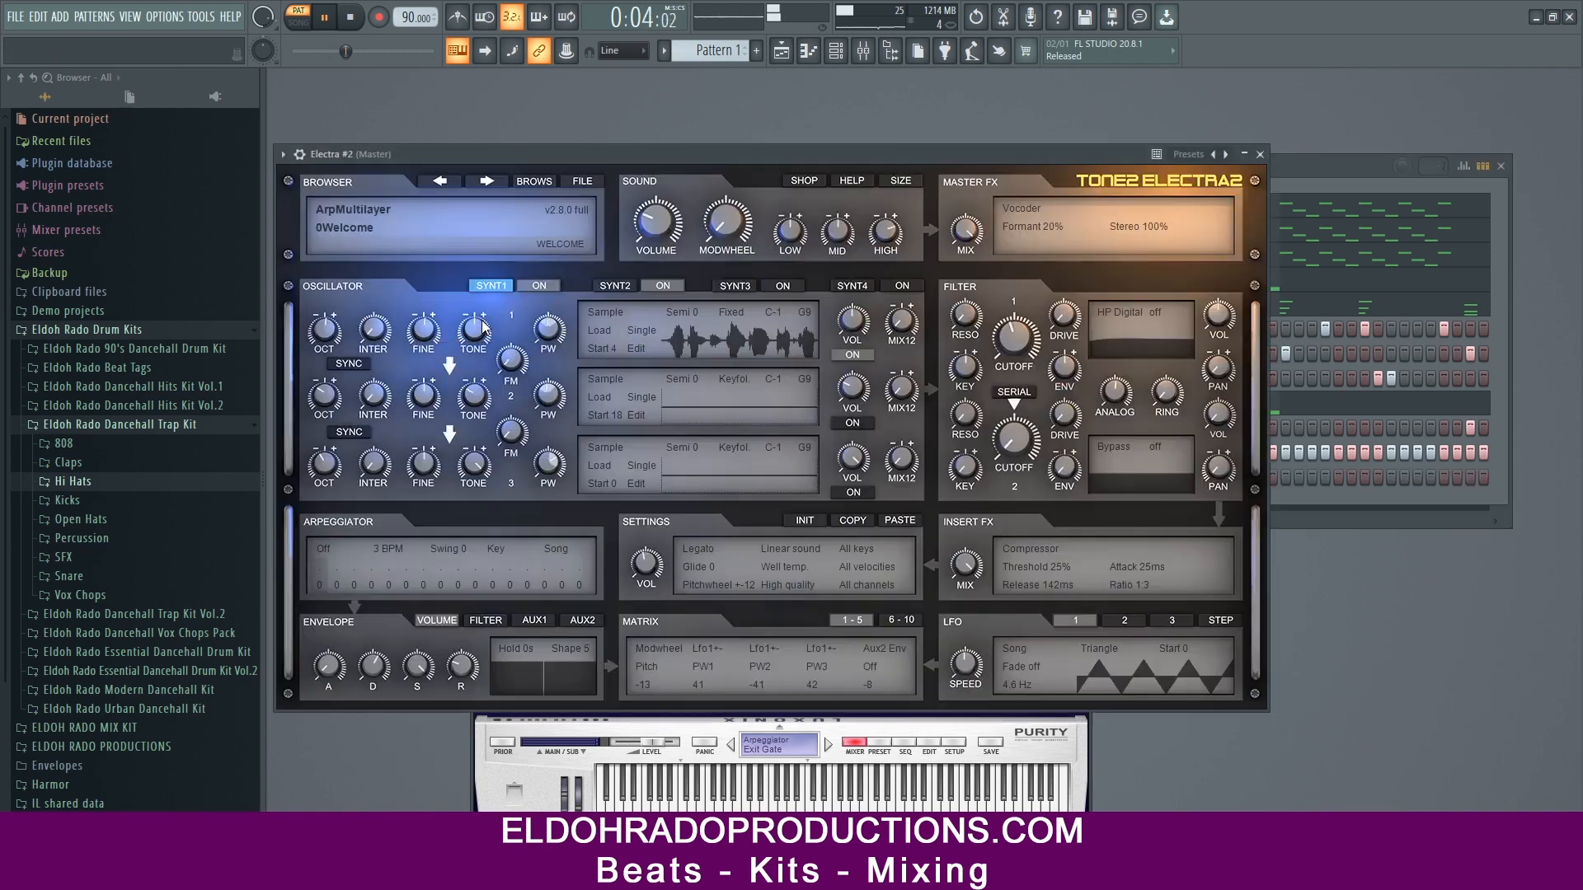
left_click(373, 222)
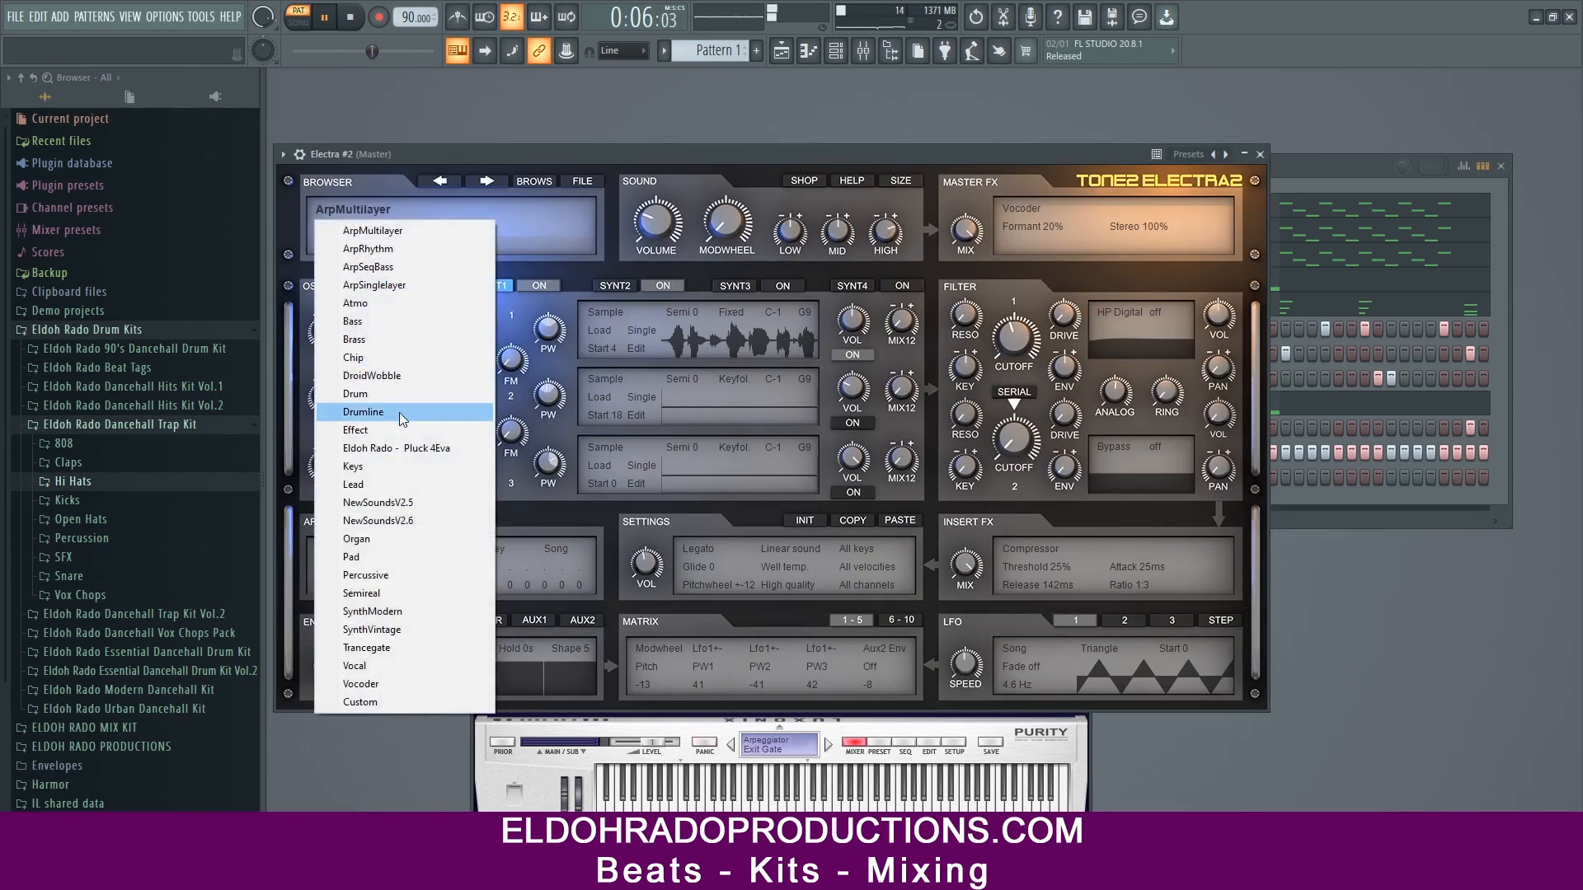
left_click(397, 450)
left_click(359, 233)
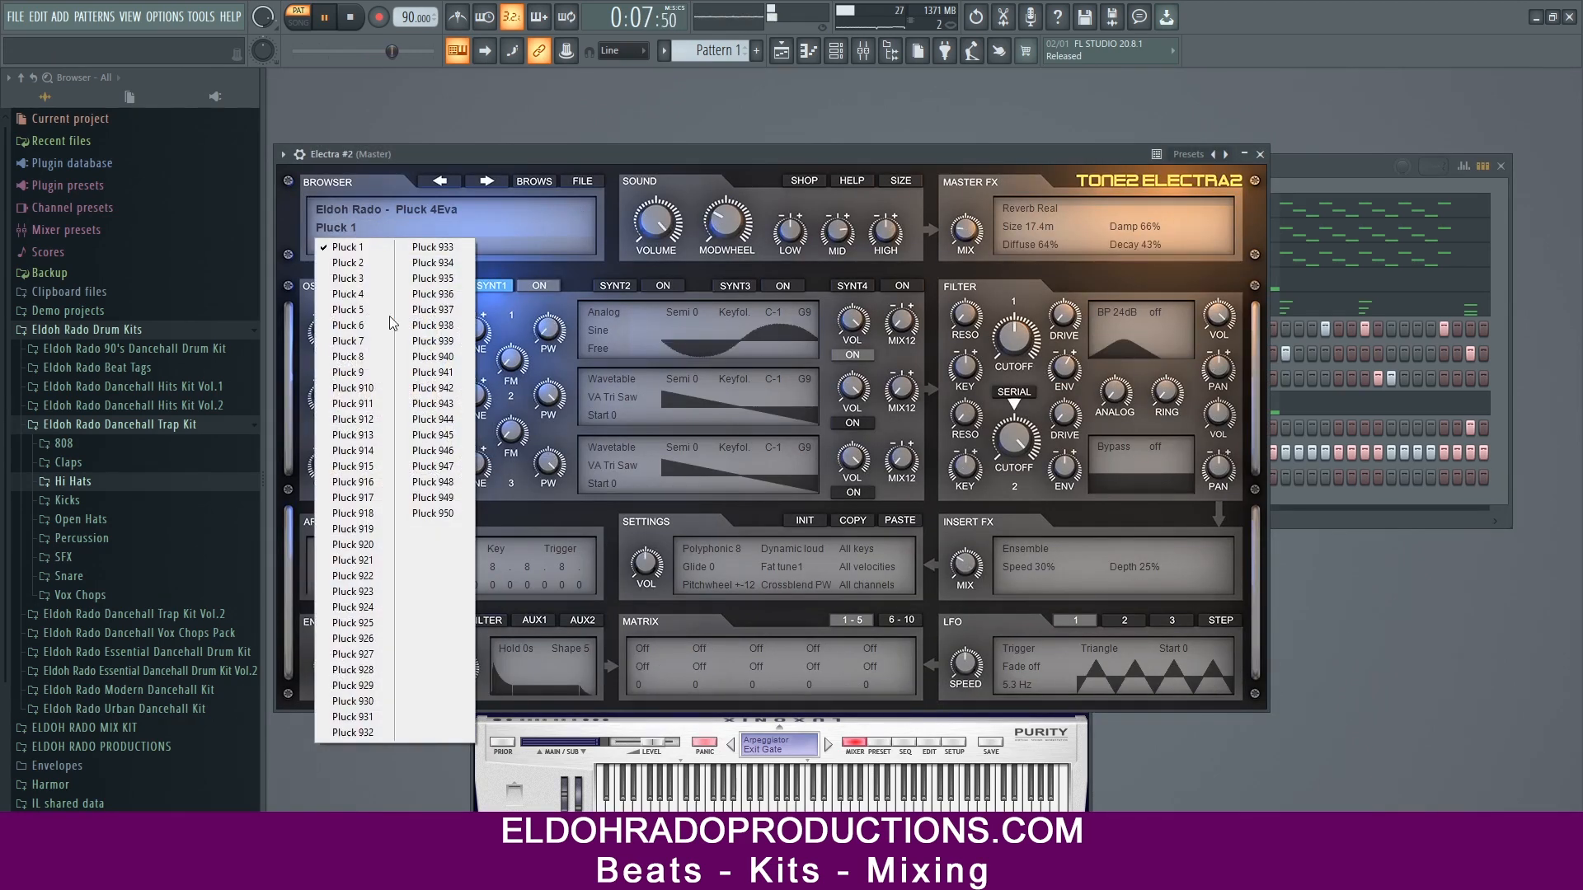
left_click(435, 447)
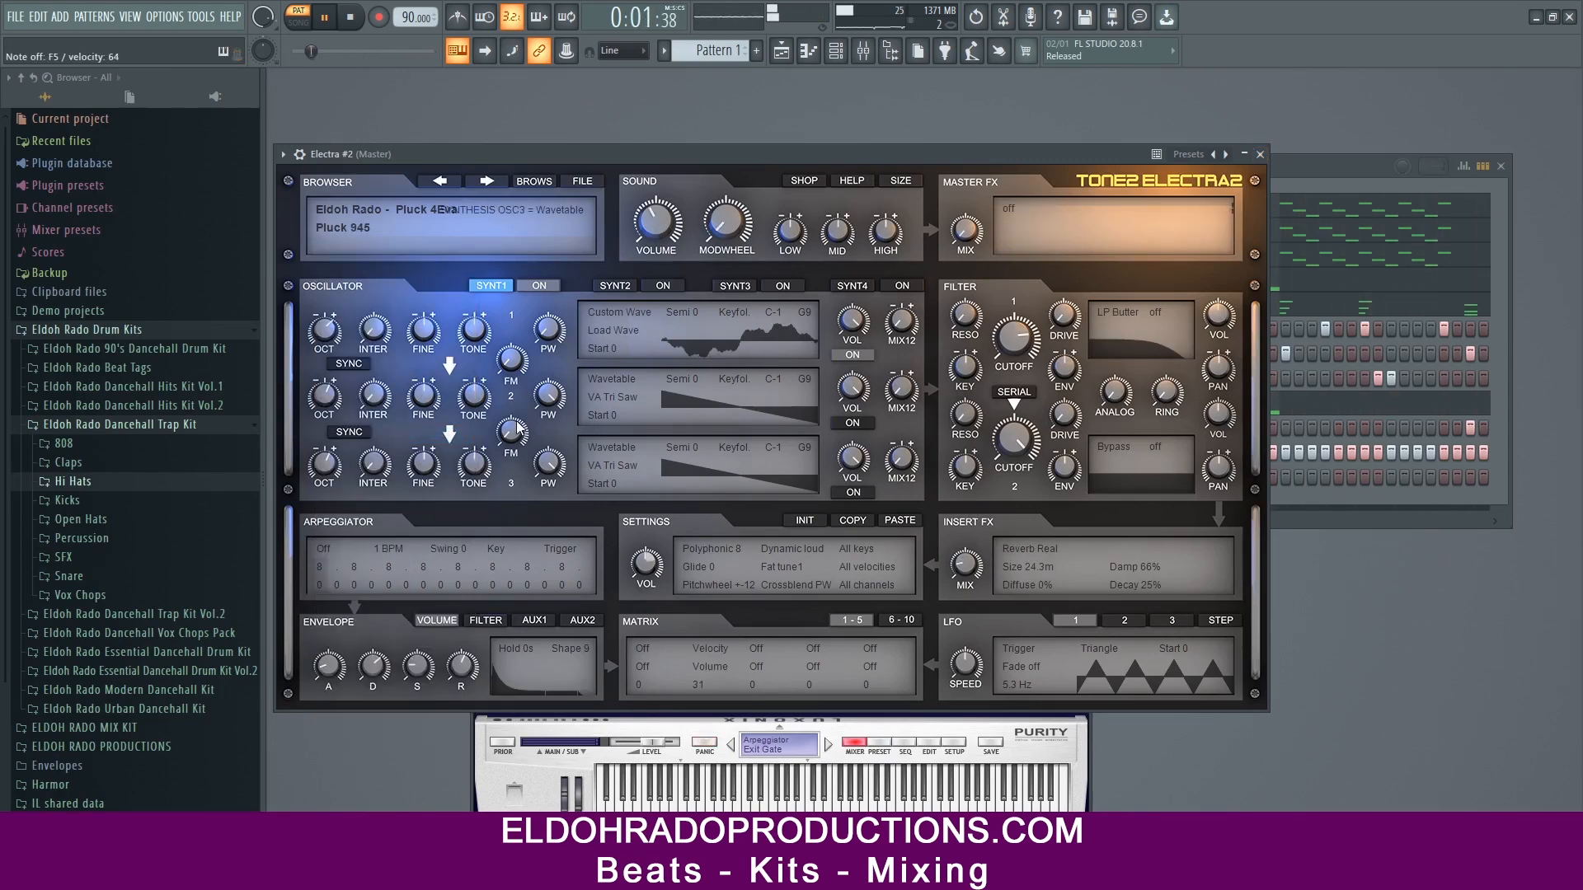
Step: Audition earlier patches in Electra #2's Pluck 4Eva bank, going back to Pluck 935, and close the plugin window
left_click(437, 182)
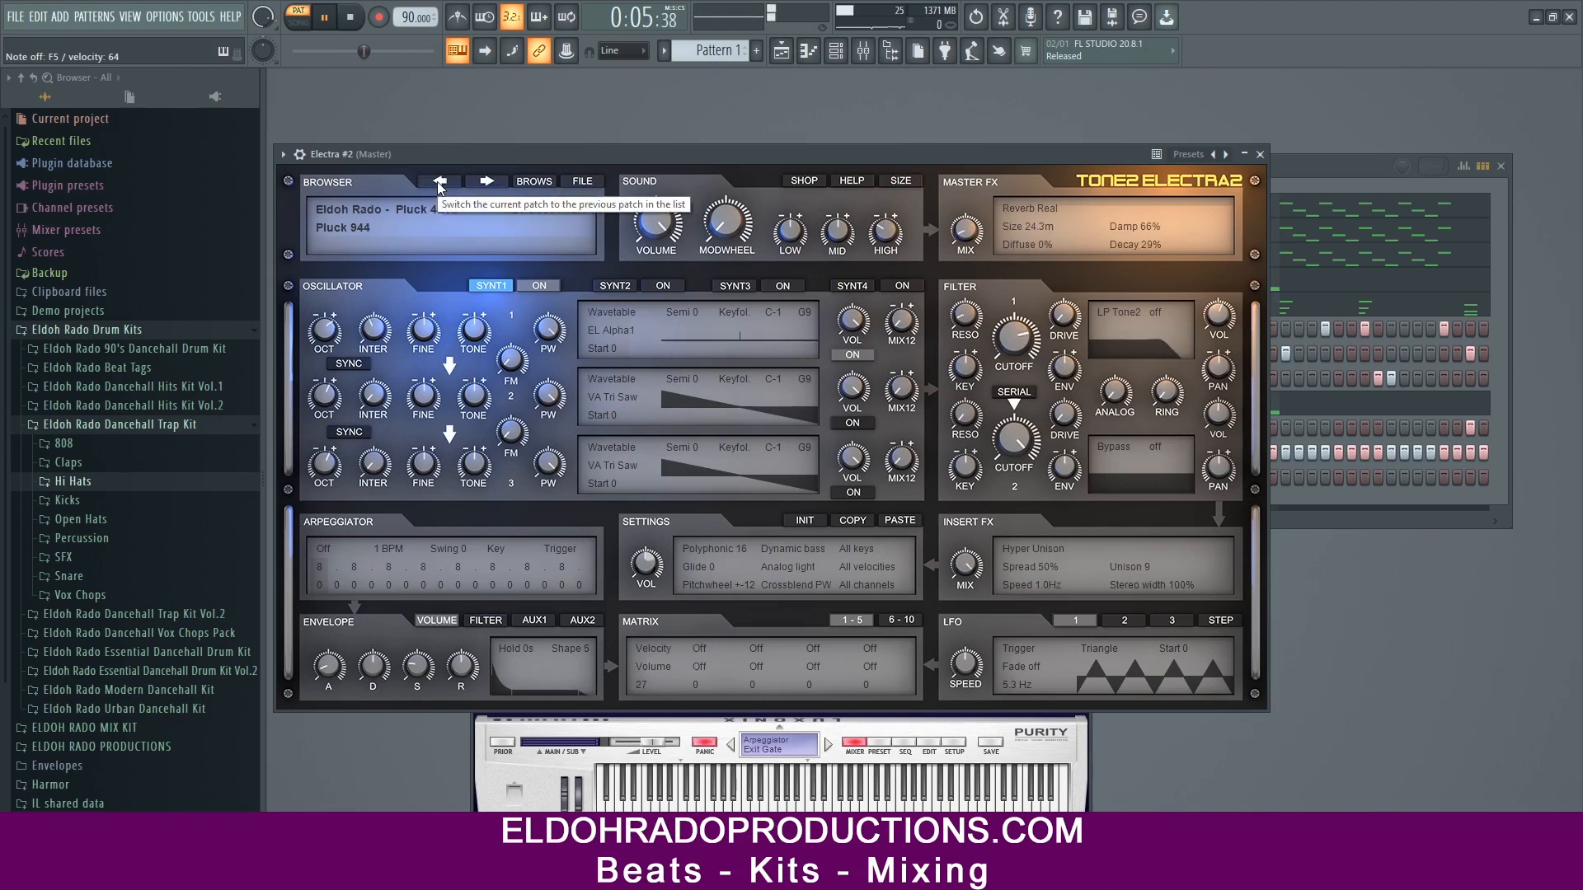
left_click(437, 181)
left_click(437, 181)
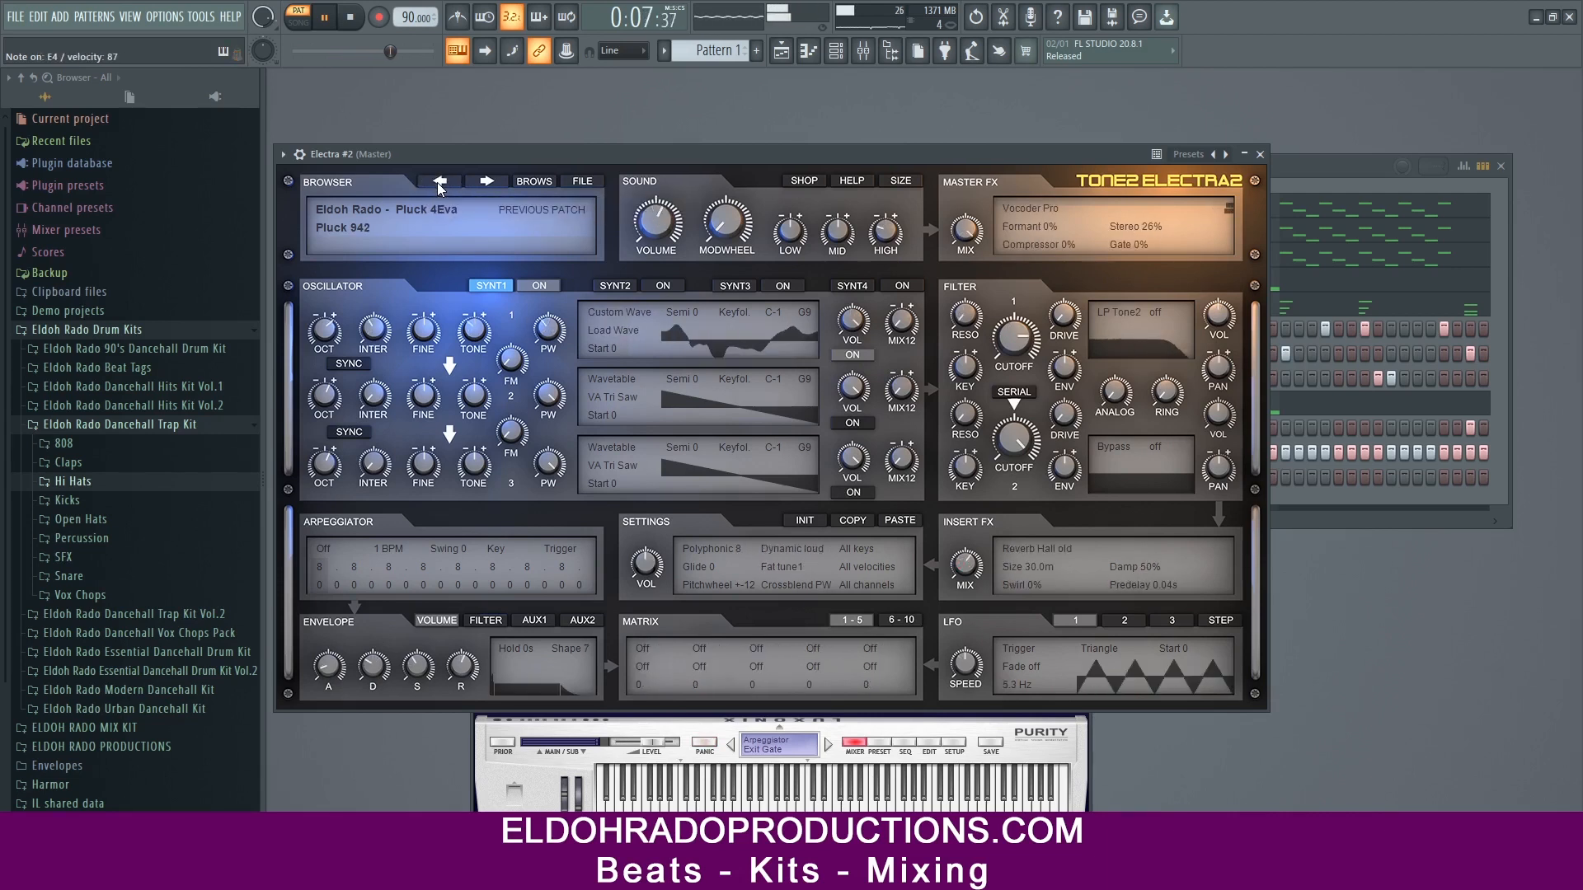
left_click(437, 182)
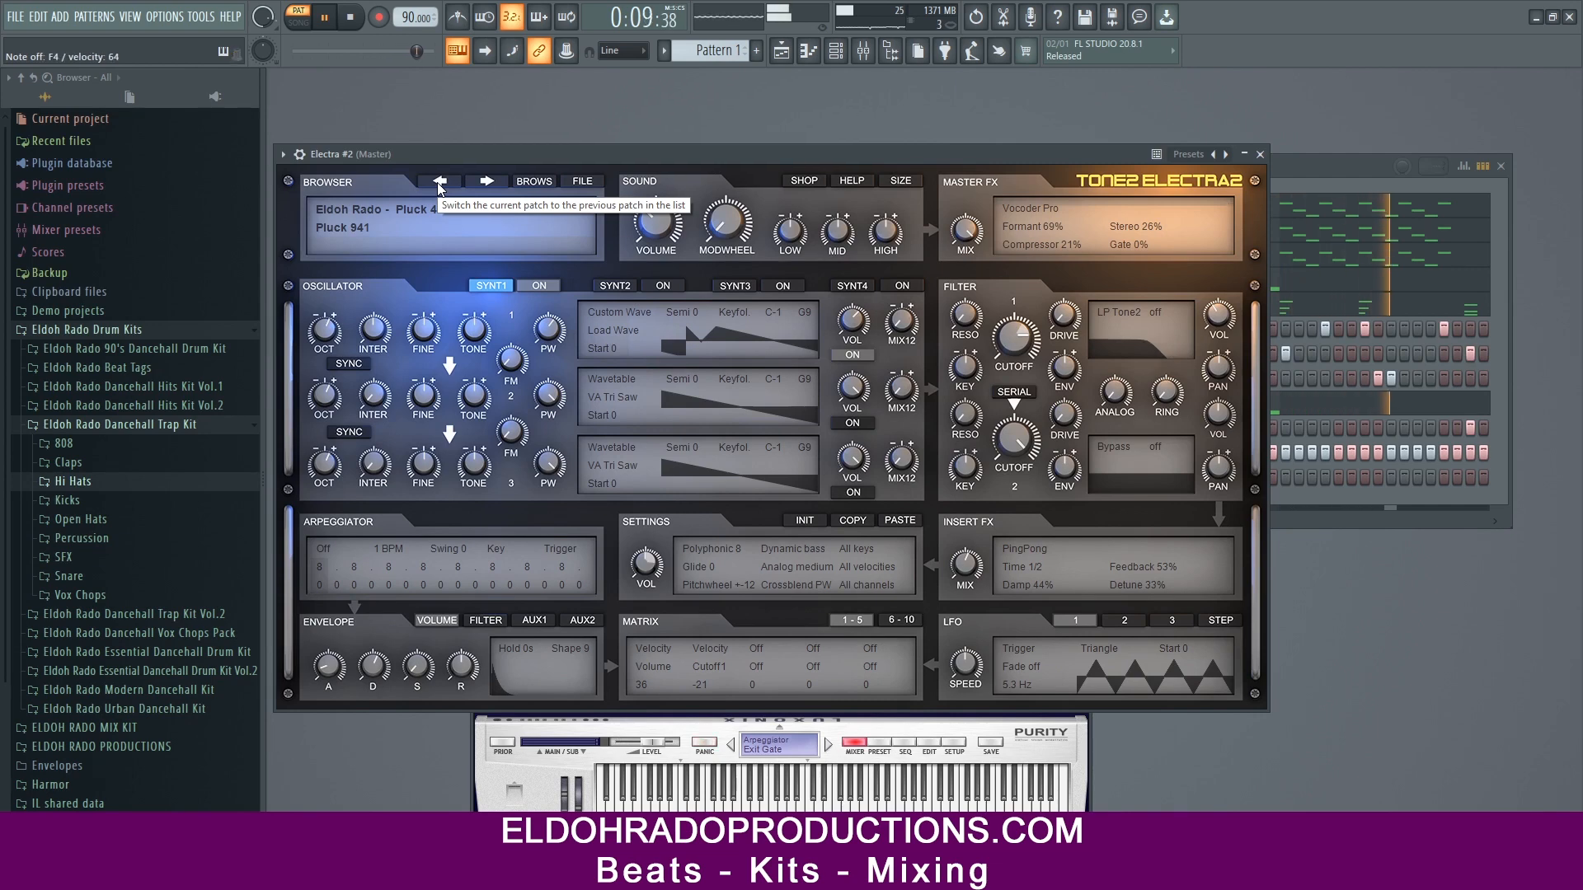
left_click(437, 181)
left_click(437, 181)
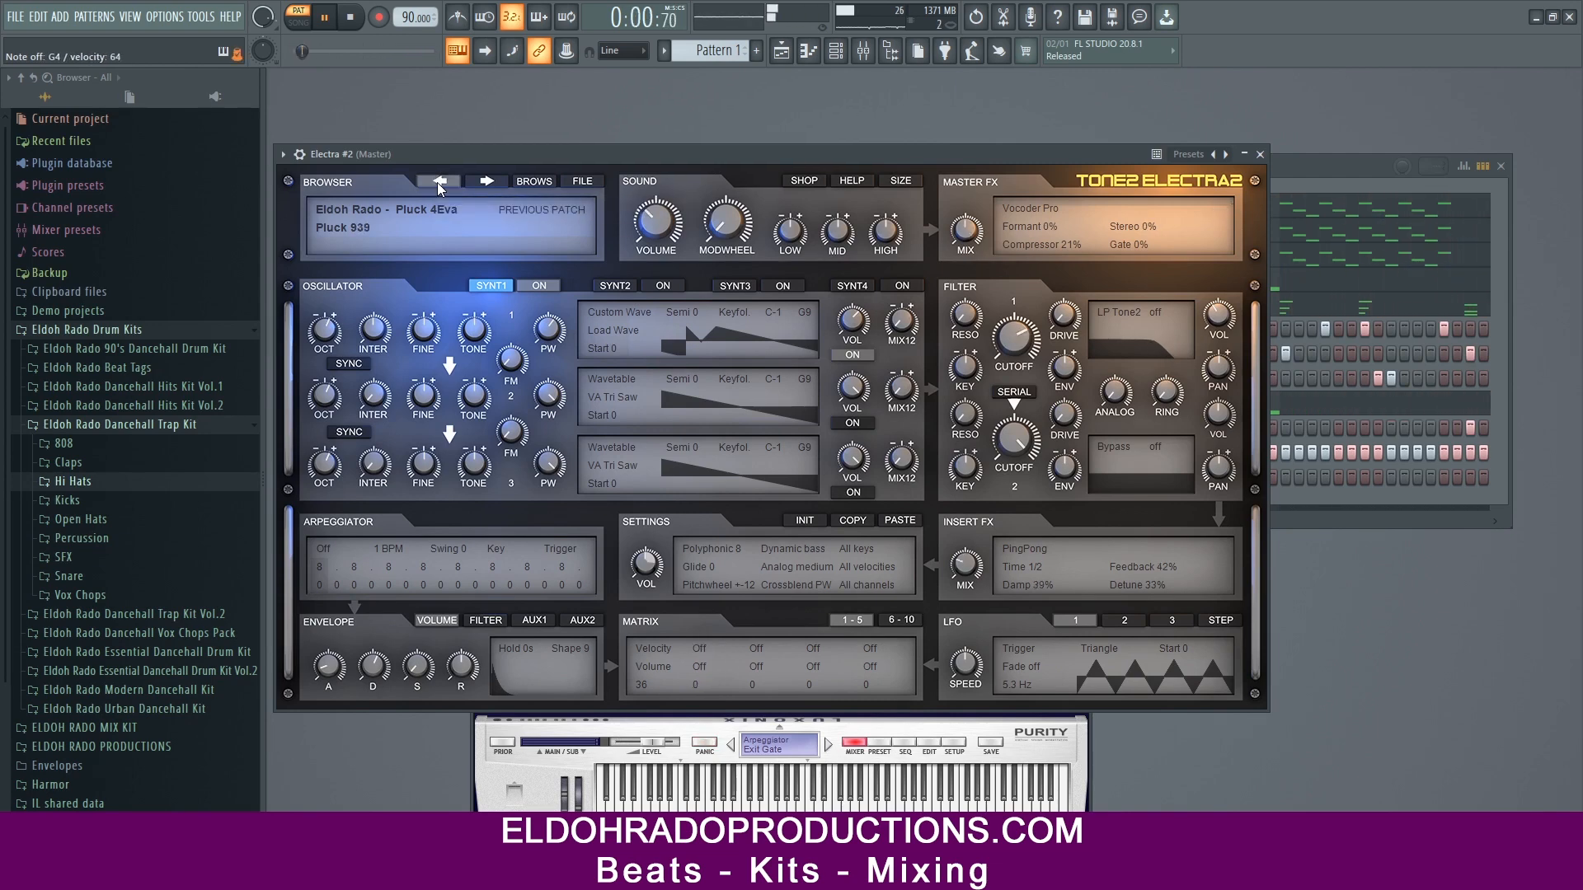
left_click(437, 182)
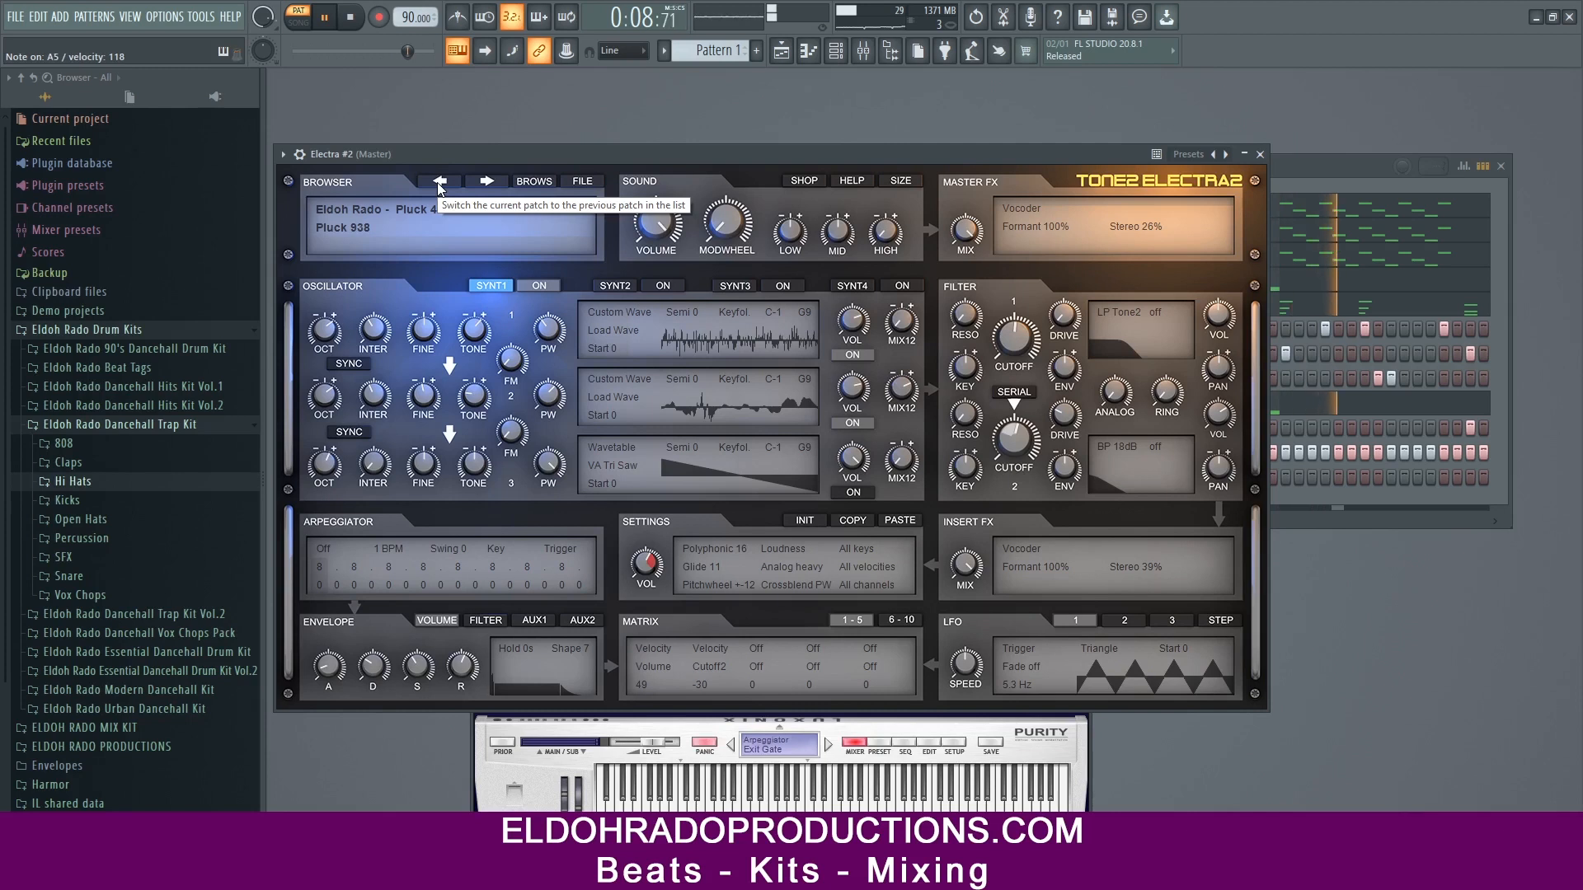
left_click(437, 182)
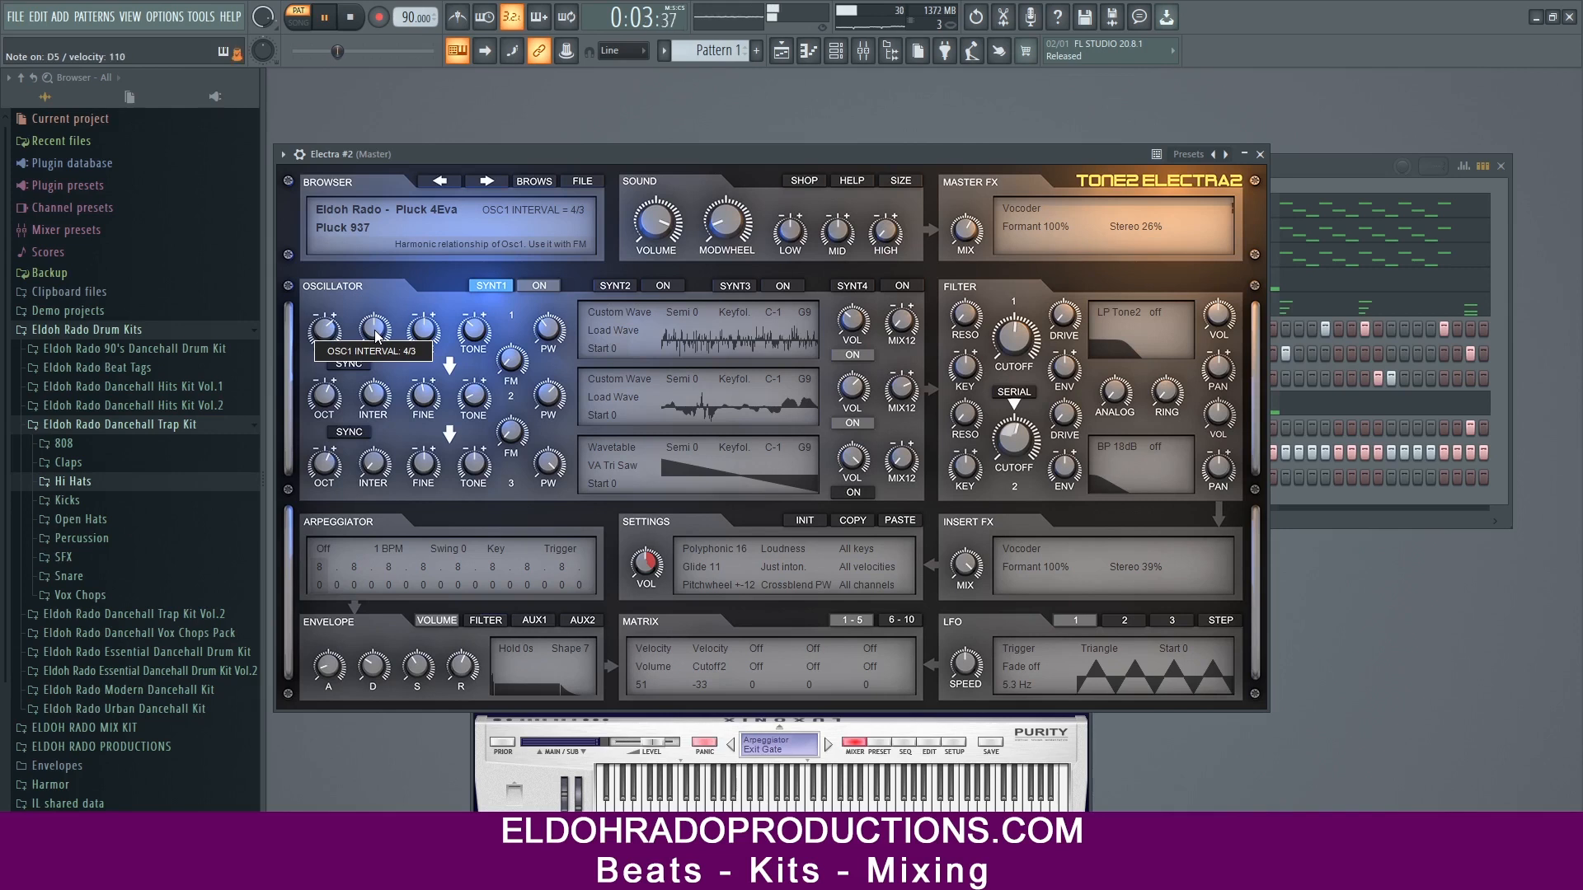
left_click(434, 181)
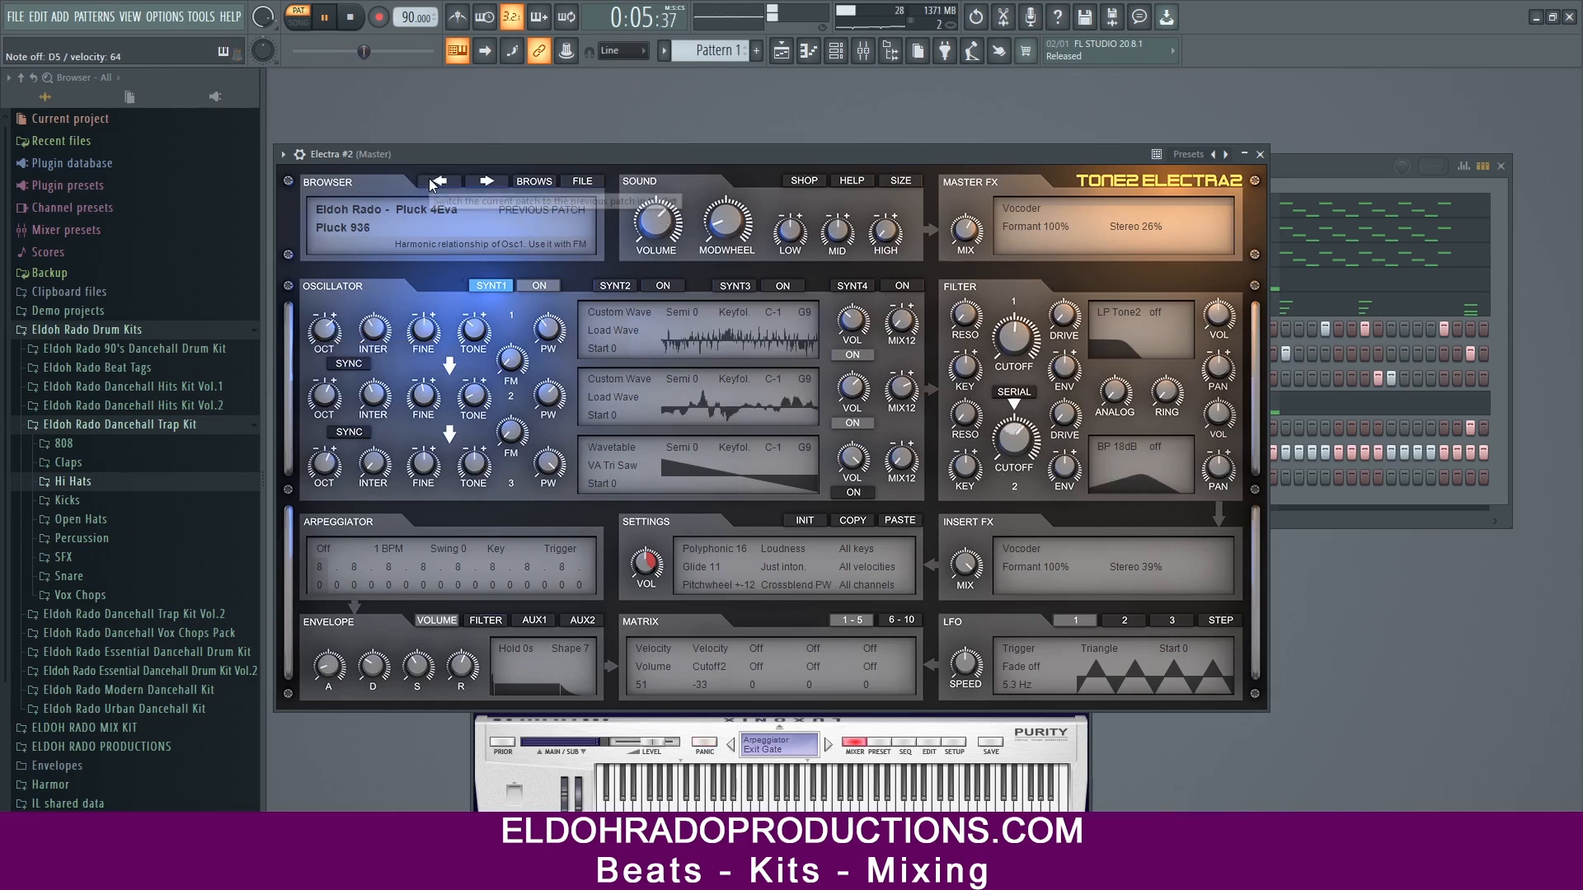
left_click(435, 181)
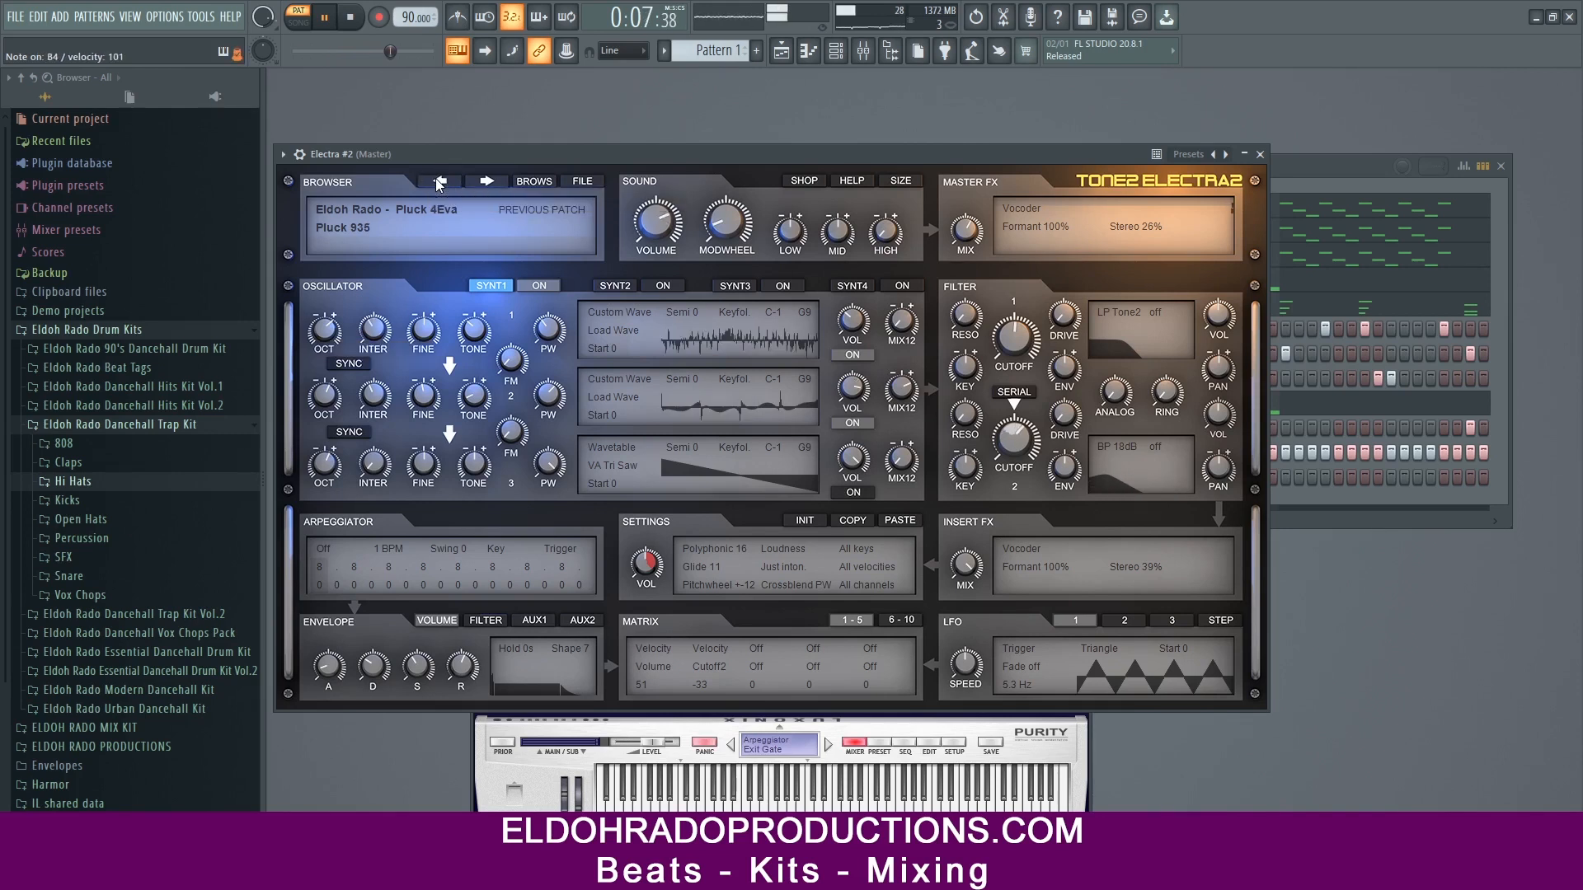
left_click(1260, 155)
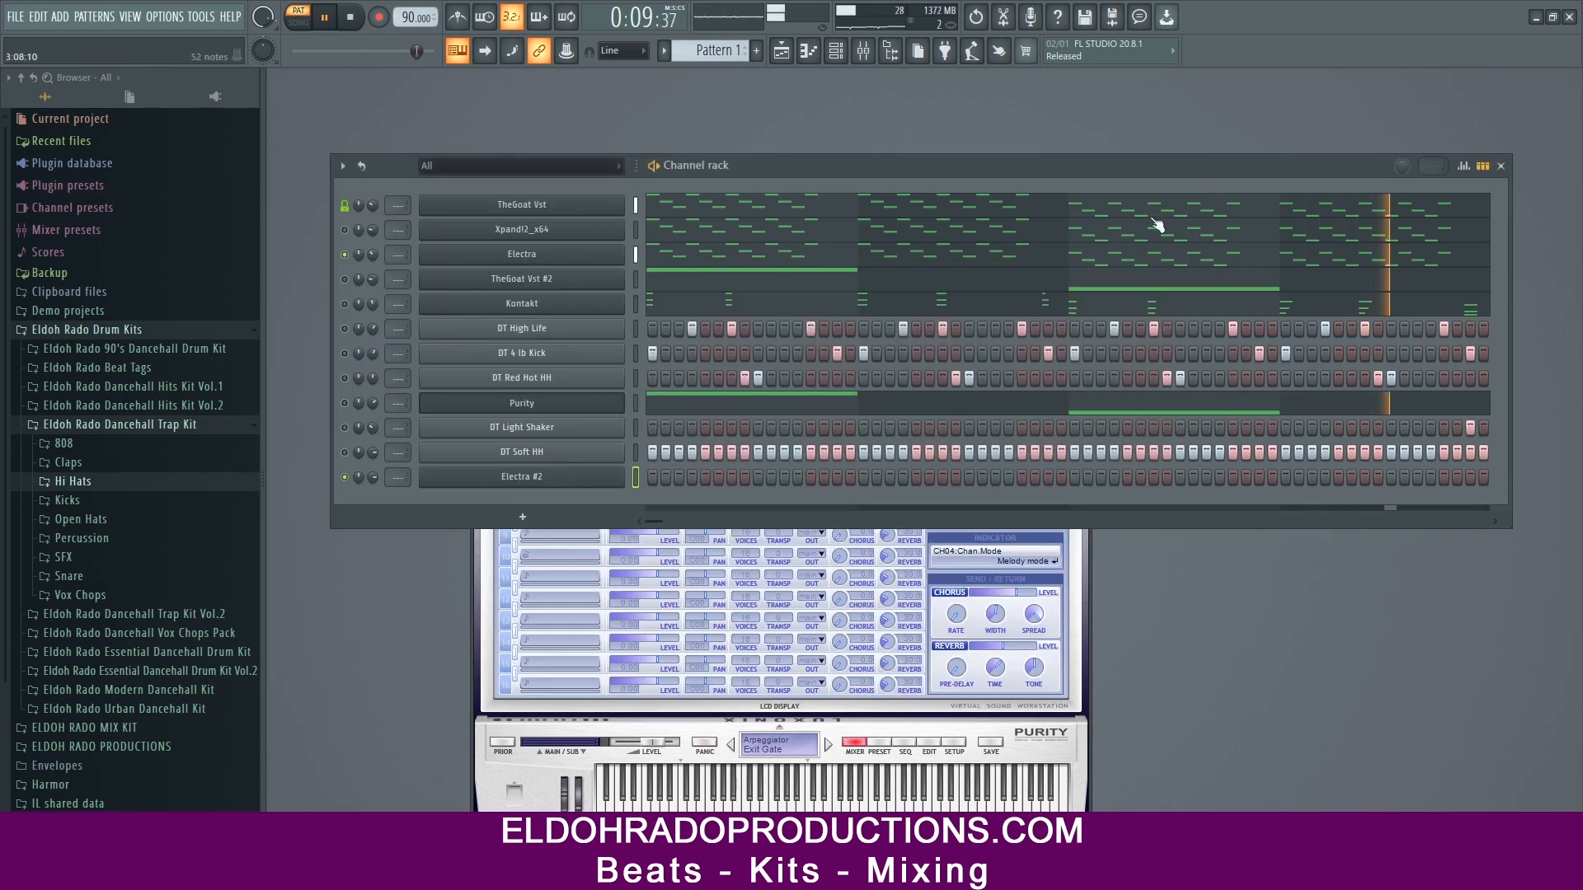
Step: Copy the Purity channel's notes into the Electra #2 channel
right_click(566, 403)
left_click(818, 420)
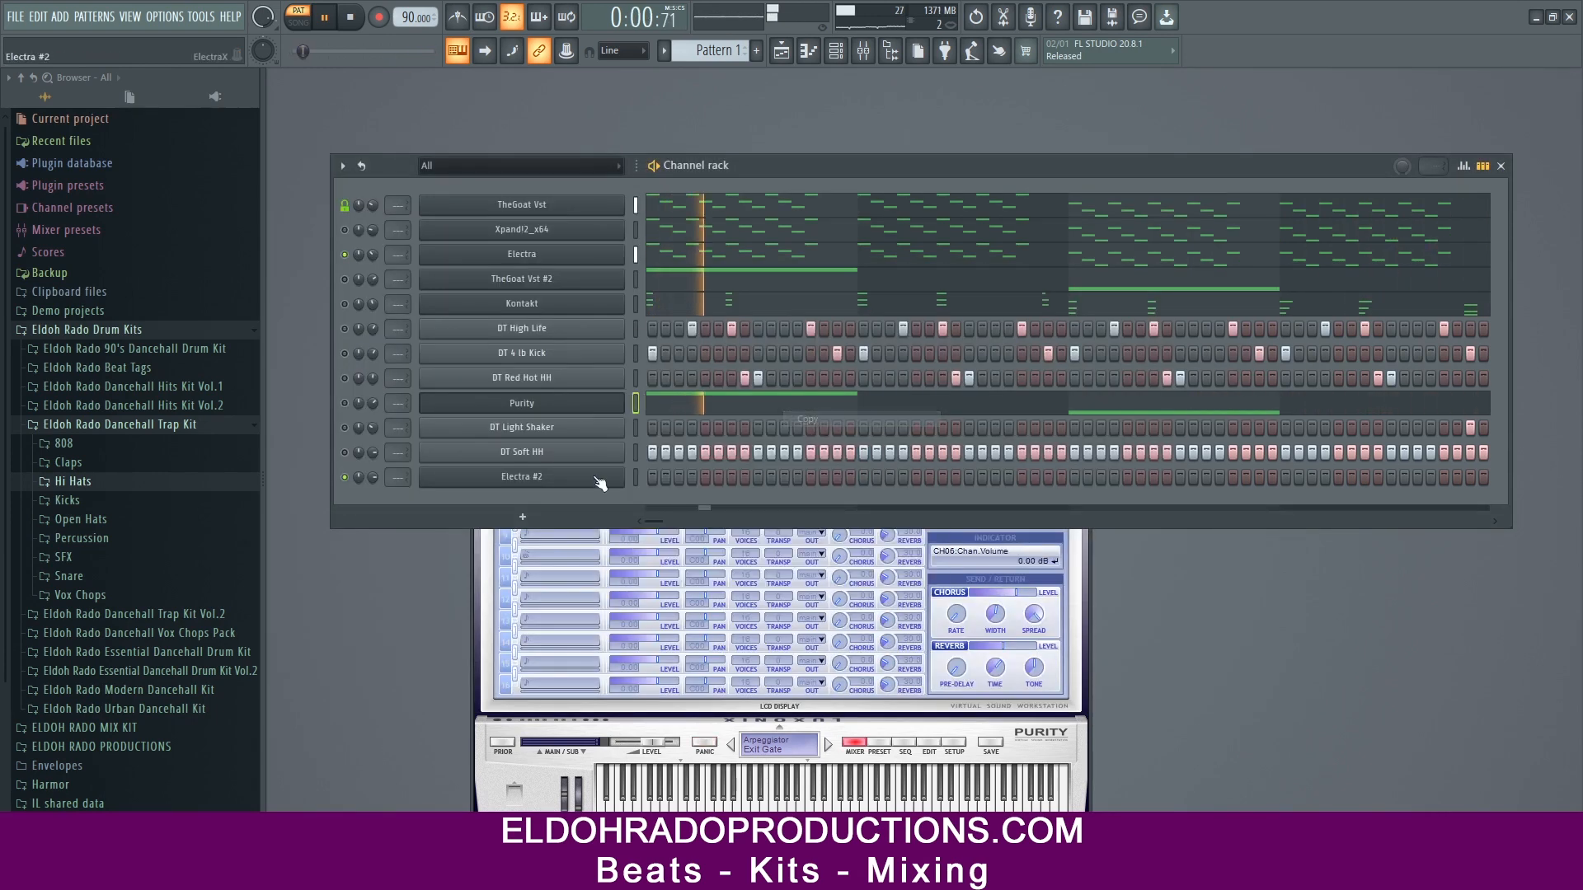
right_click(600, 479)
left_click(815, 506)
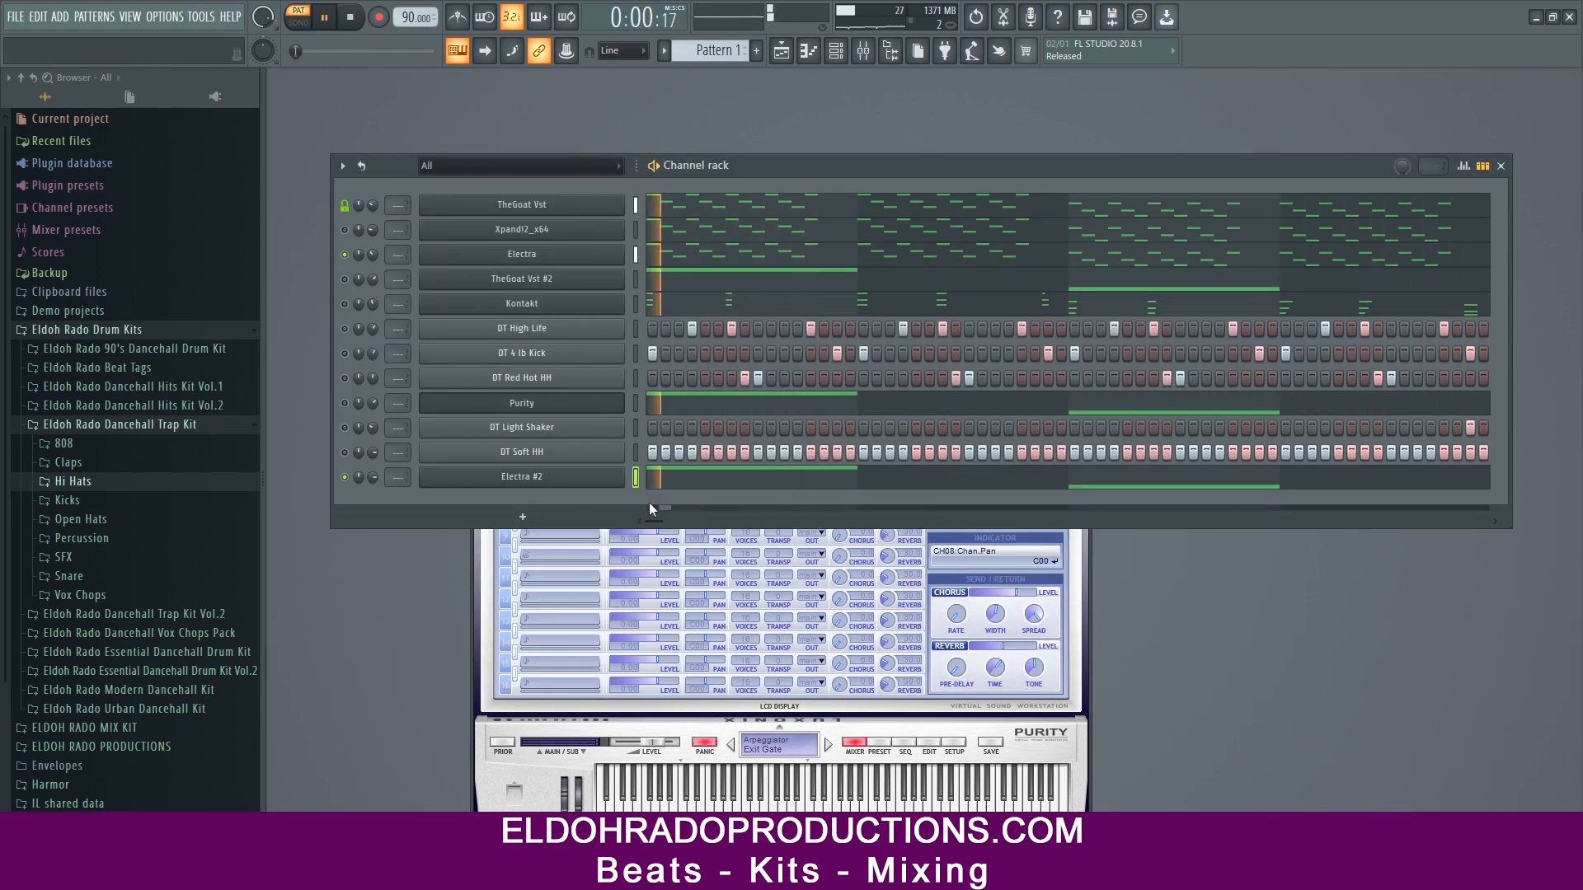
Step: Transpose all Electra #2 notes down three octaves in the piano roll and close it
right_click(513, 475)
left_click(671, 478)
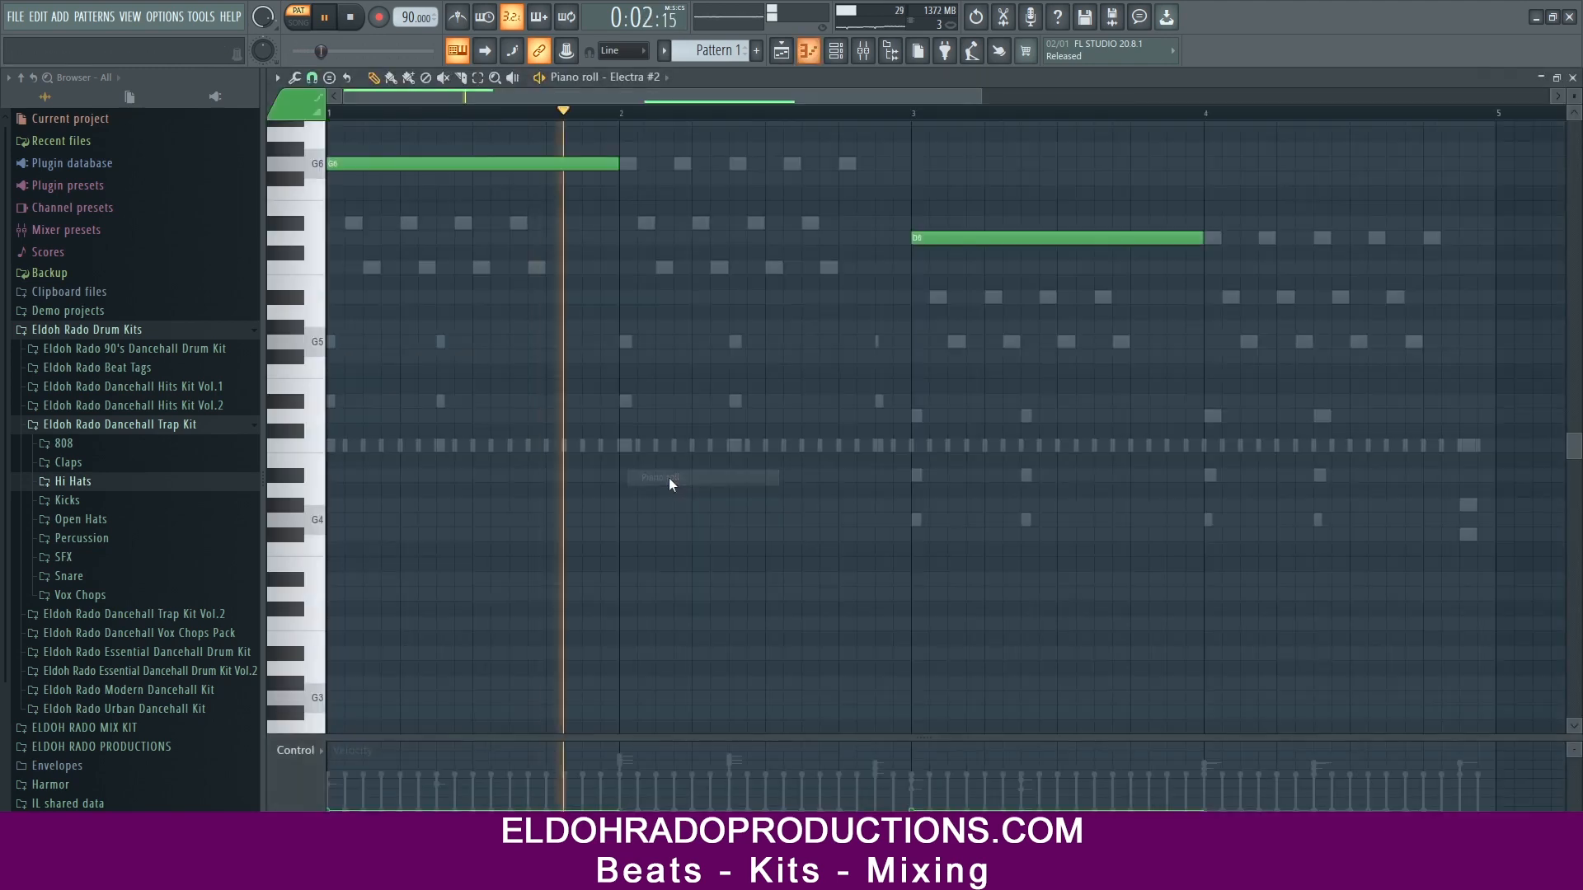
key("ctrl+a")
key("ctrl+Down")
key("ctrl+Down")
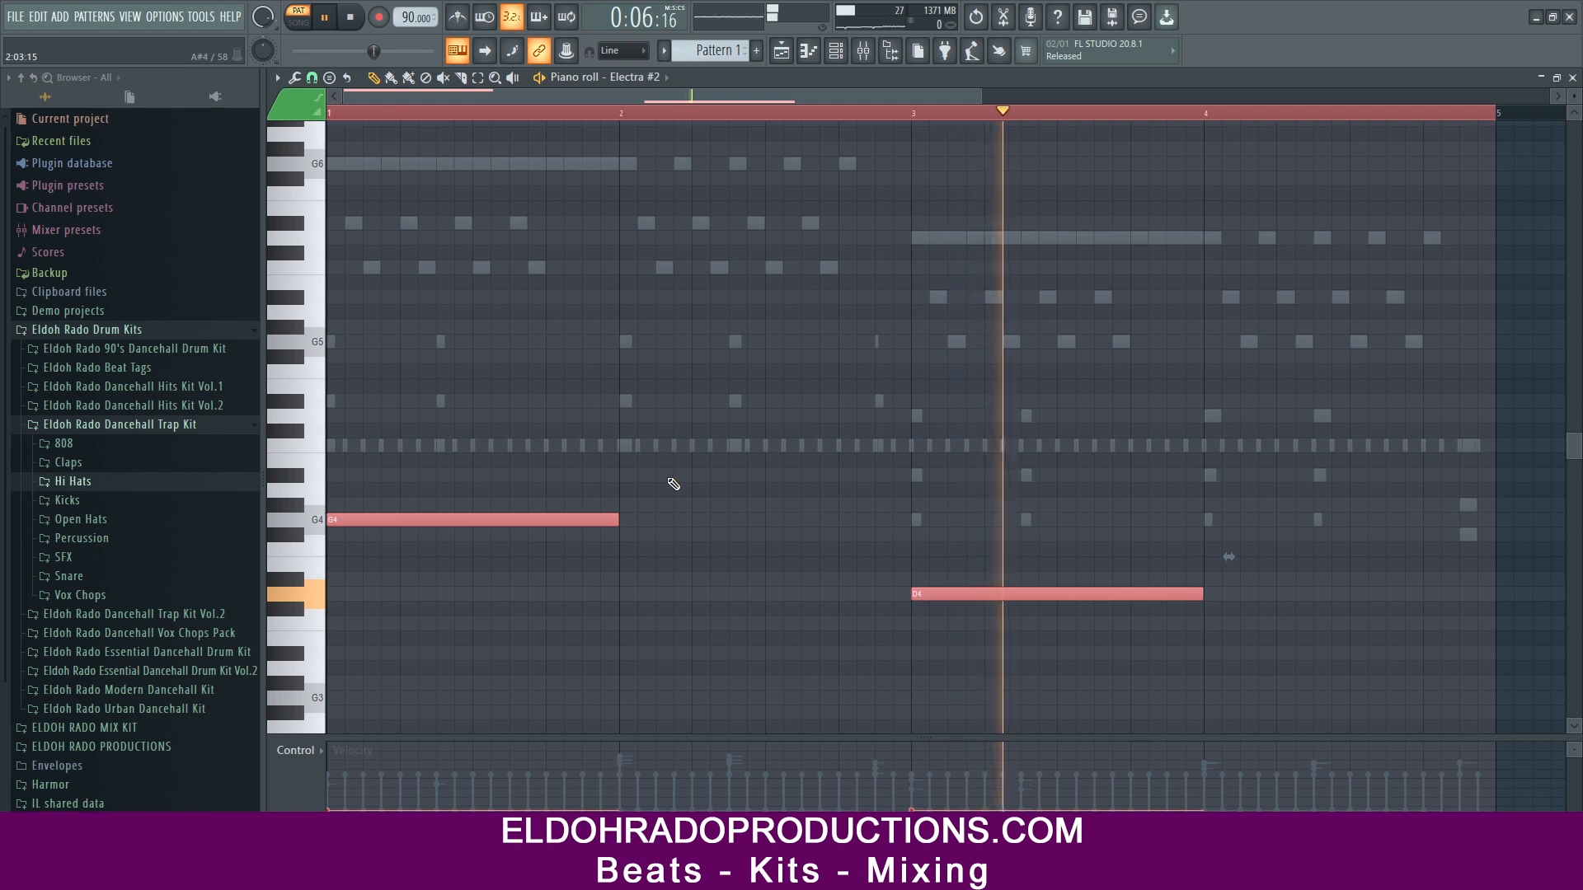
key("ctrl+Down")
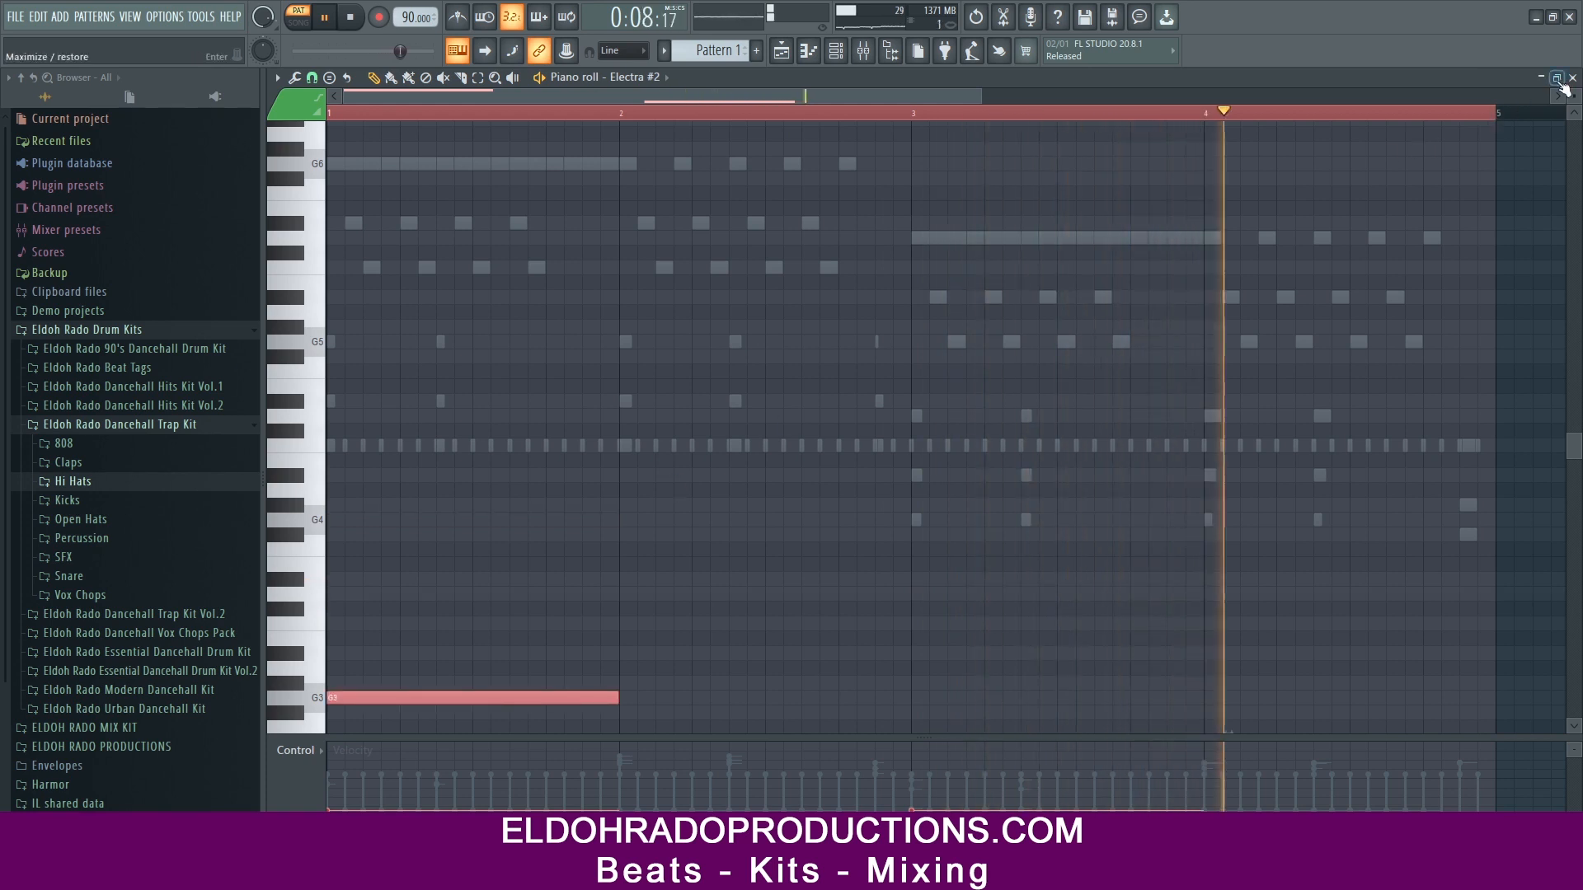
left_click(1572, 78)
Step: Open the Electra #2 plugin and switch its patch bank to ArpSinglelayer
right_click(620, 477)
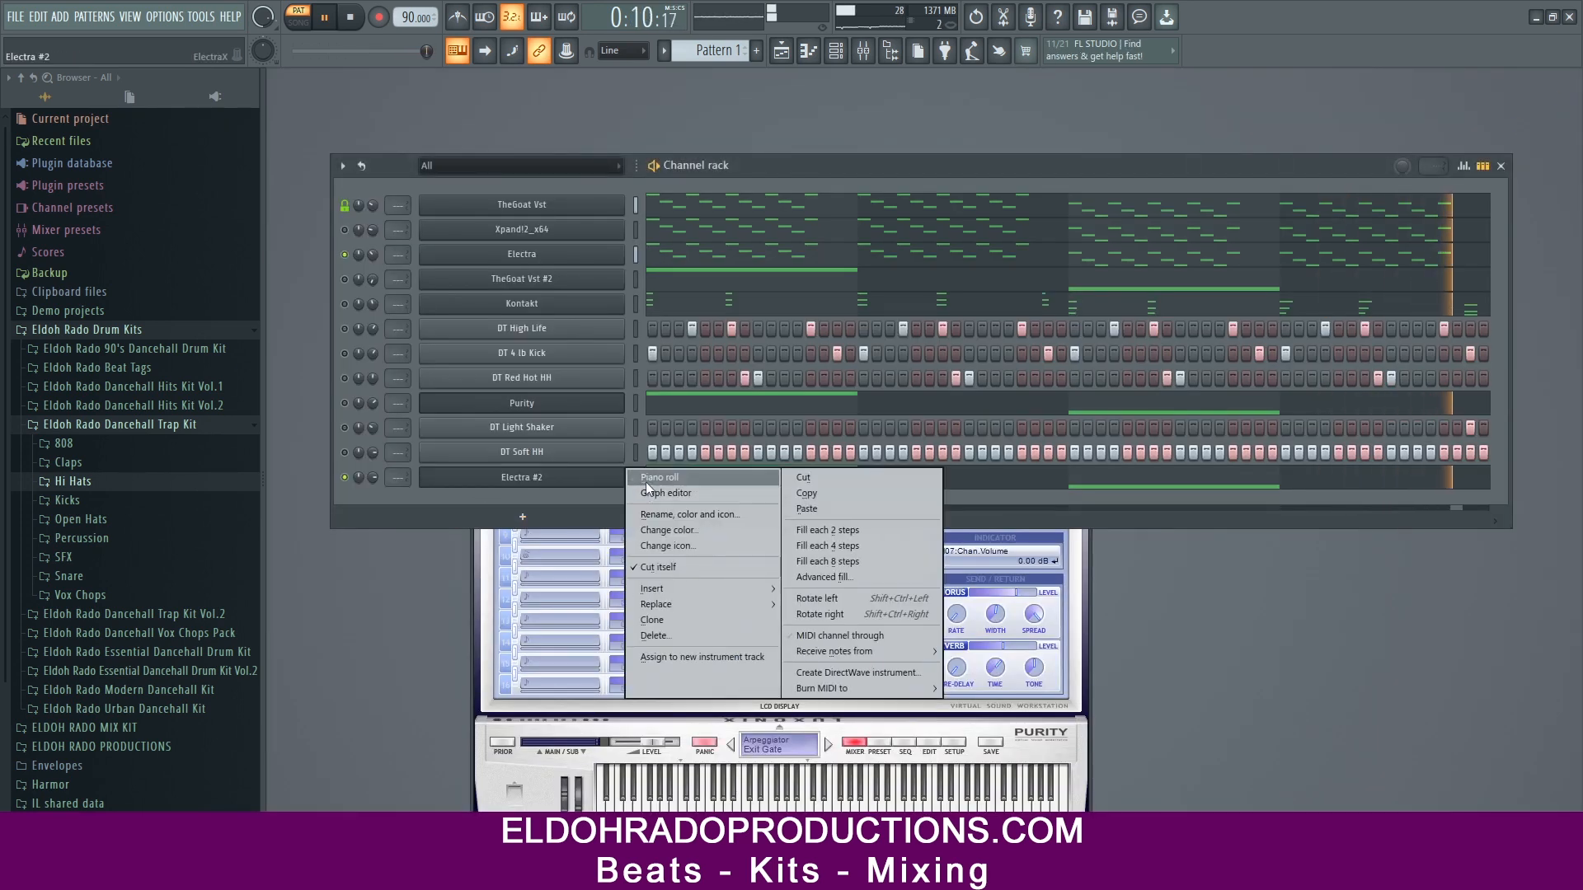
left_click(577, 482)
left_click(433, 210)
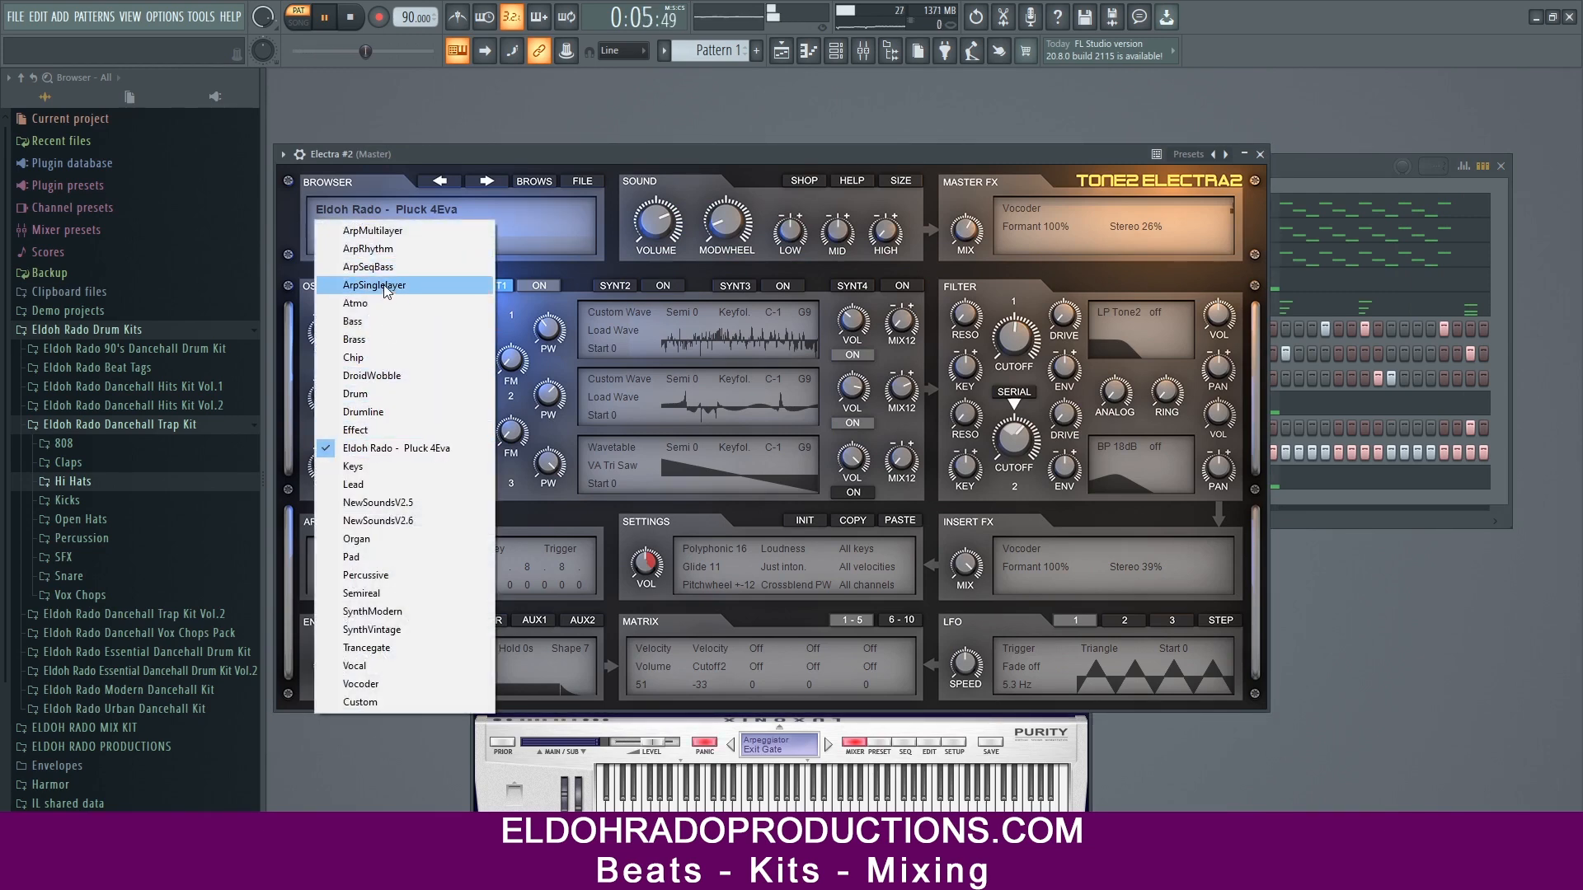
left_click(384, 286)
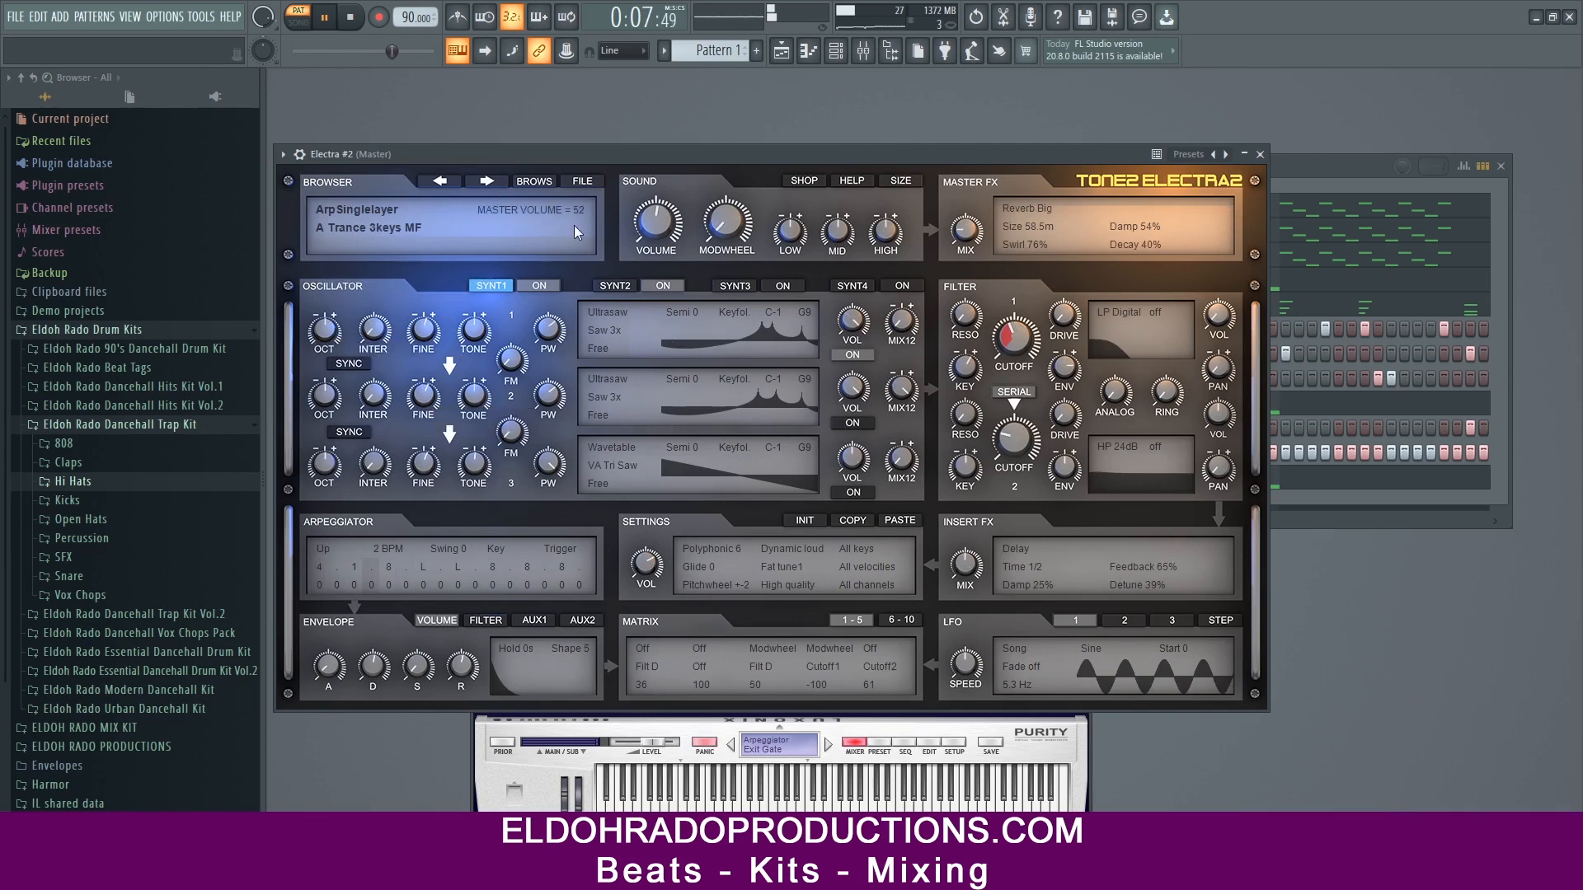
left_click_drag(513, 159, 548, 158)
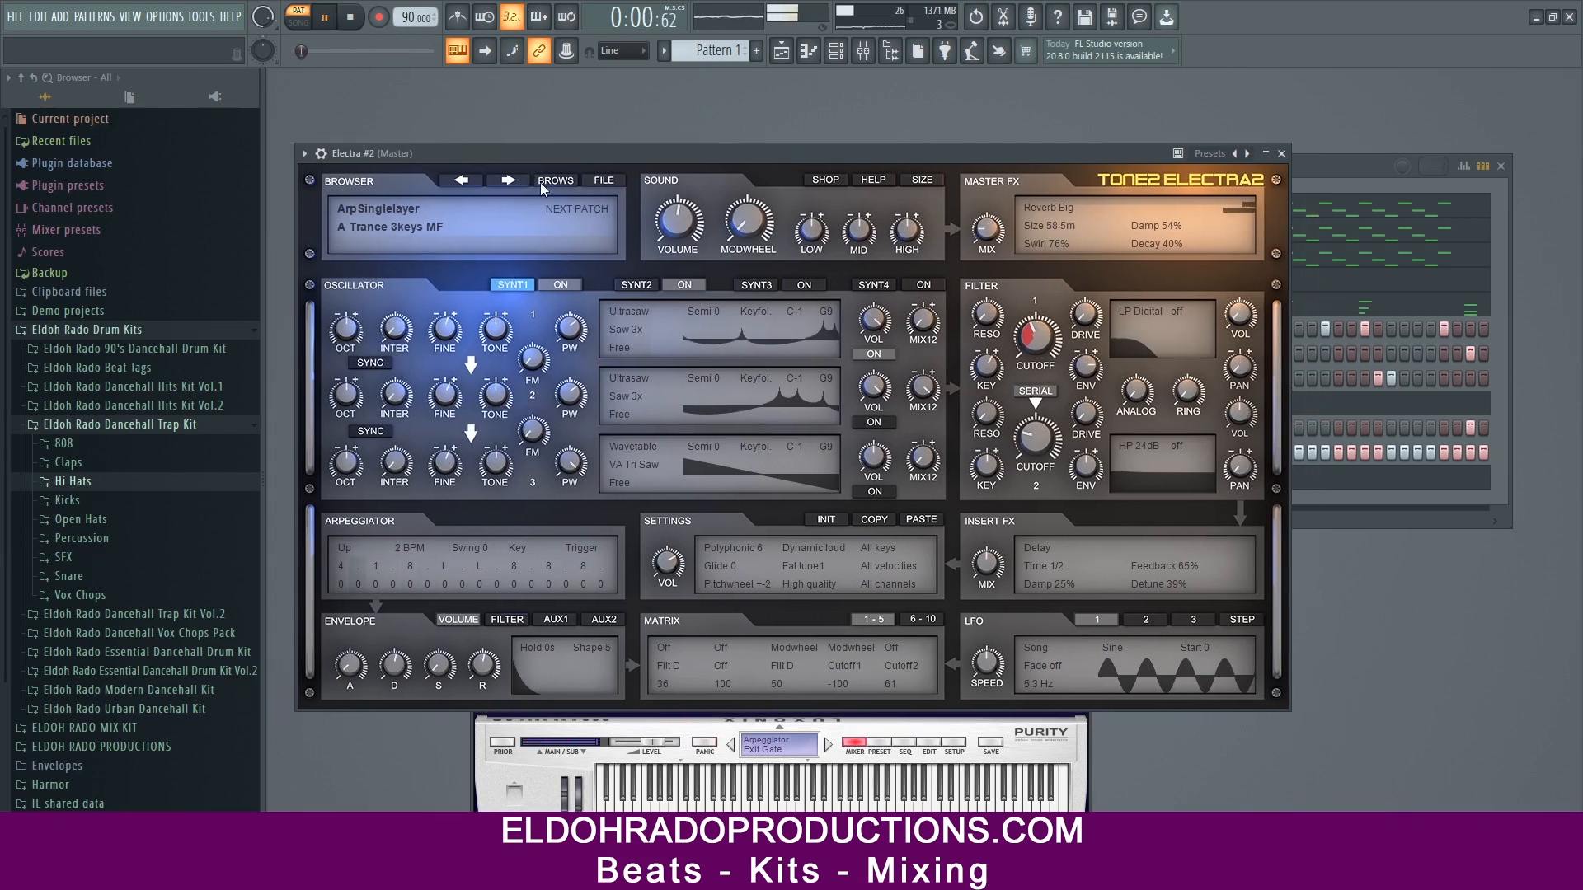
Step: Load the Aimpressions patch in Electra #2, lower its channel volume to 15%, and close the plugin window
left_click(321, 154)
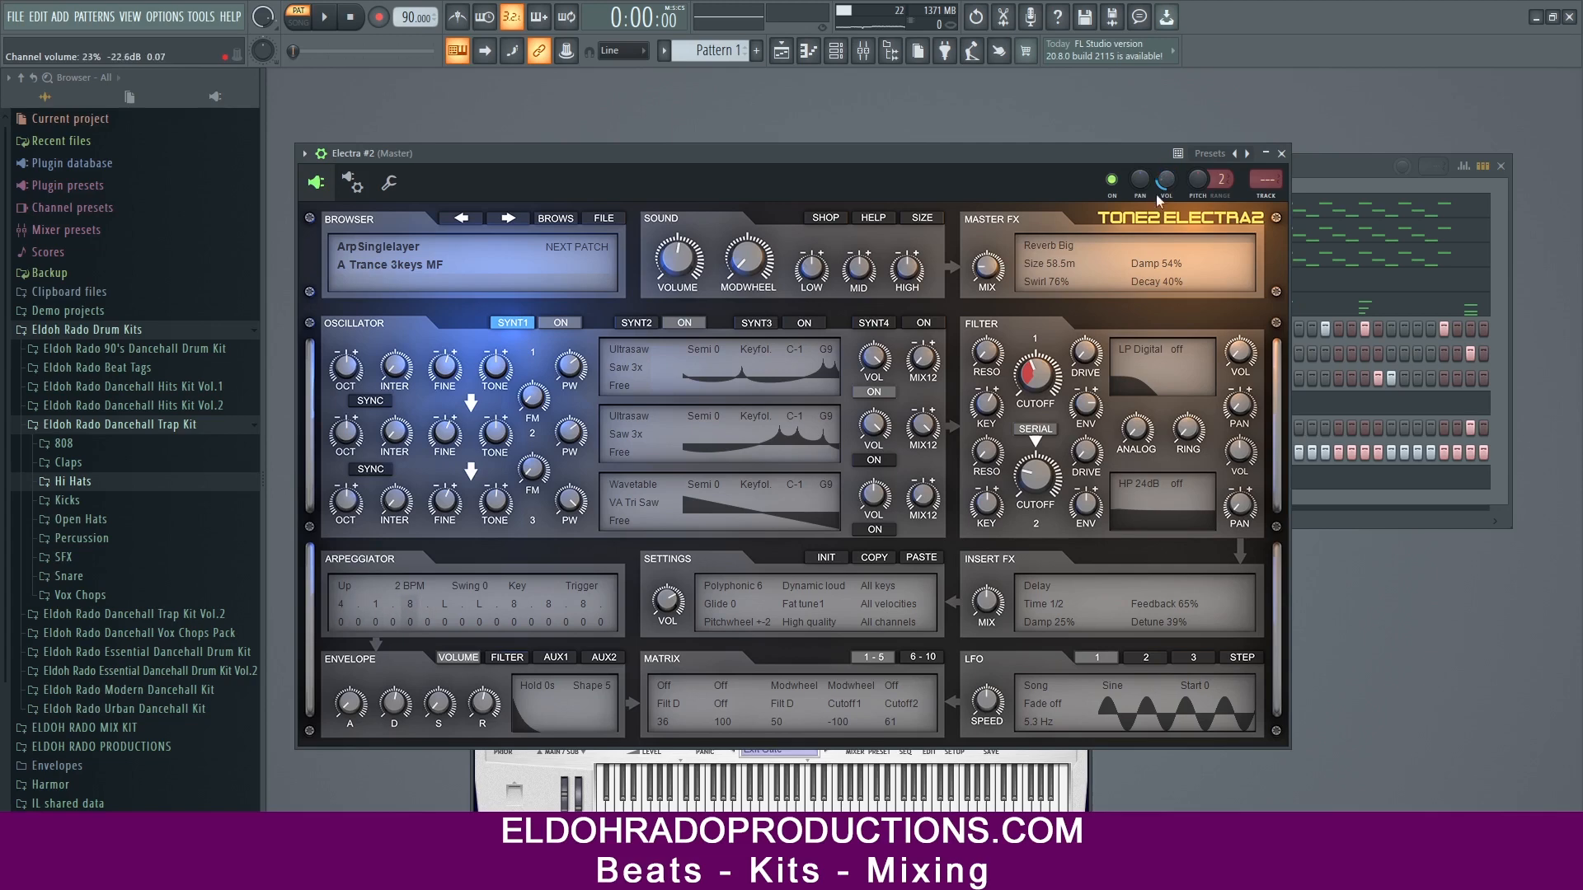
left_click(513, 220)
key("space")
left_click_drag(557, 145, 573, 168)
left_click(544, 234)
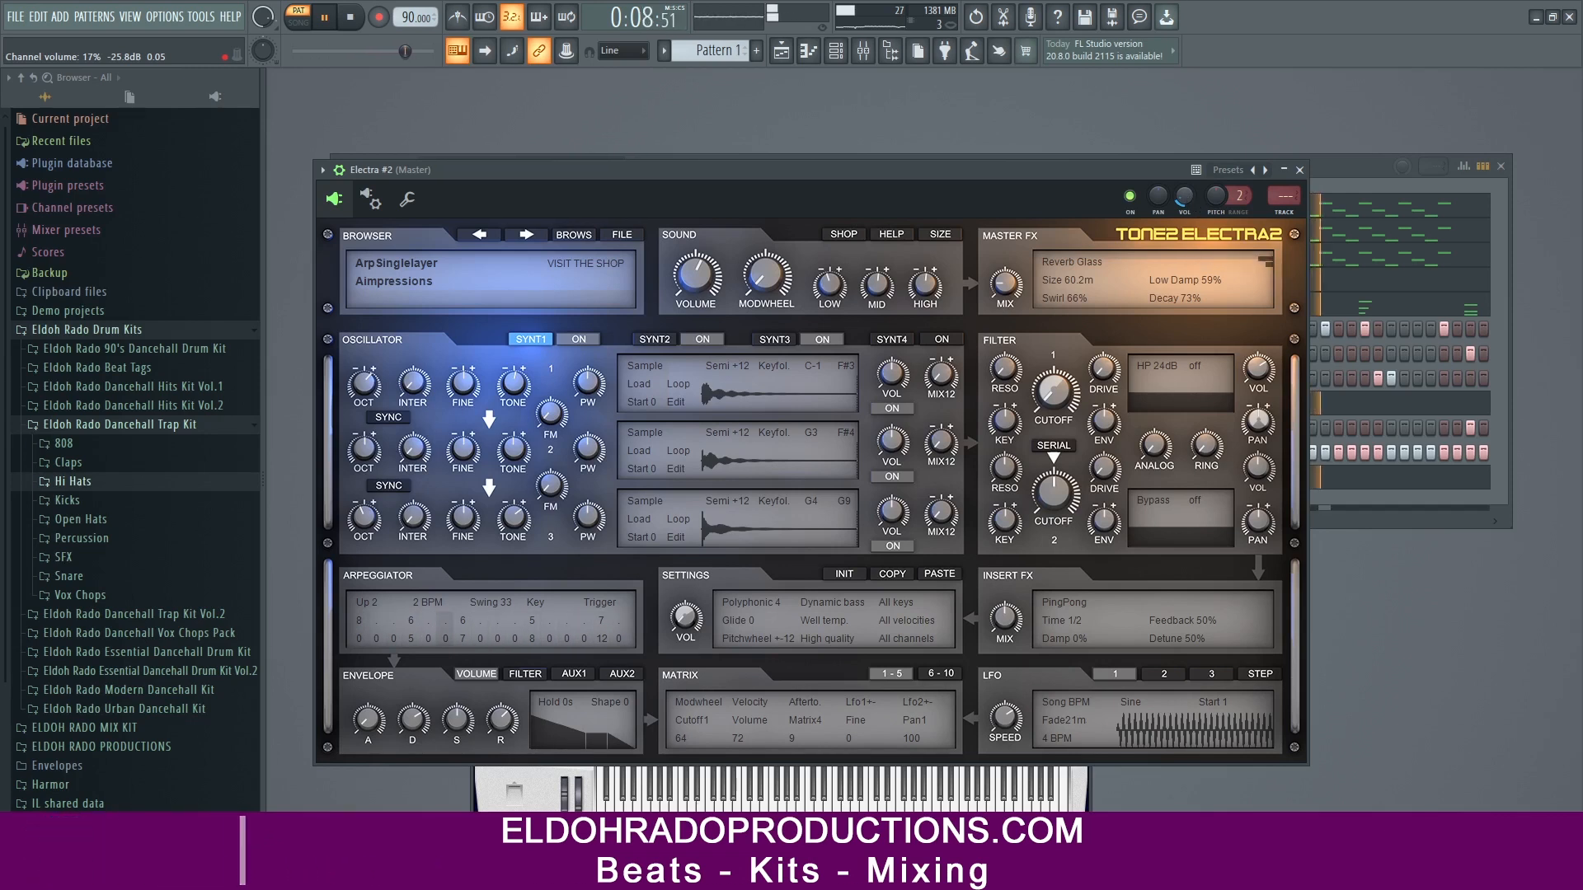
left_click_drag(1179, 212, 1179, 223)
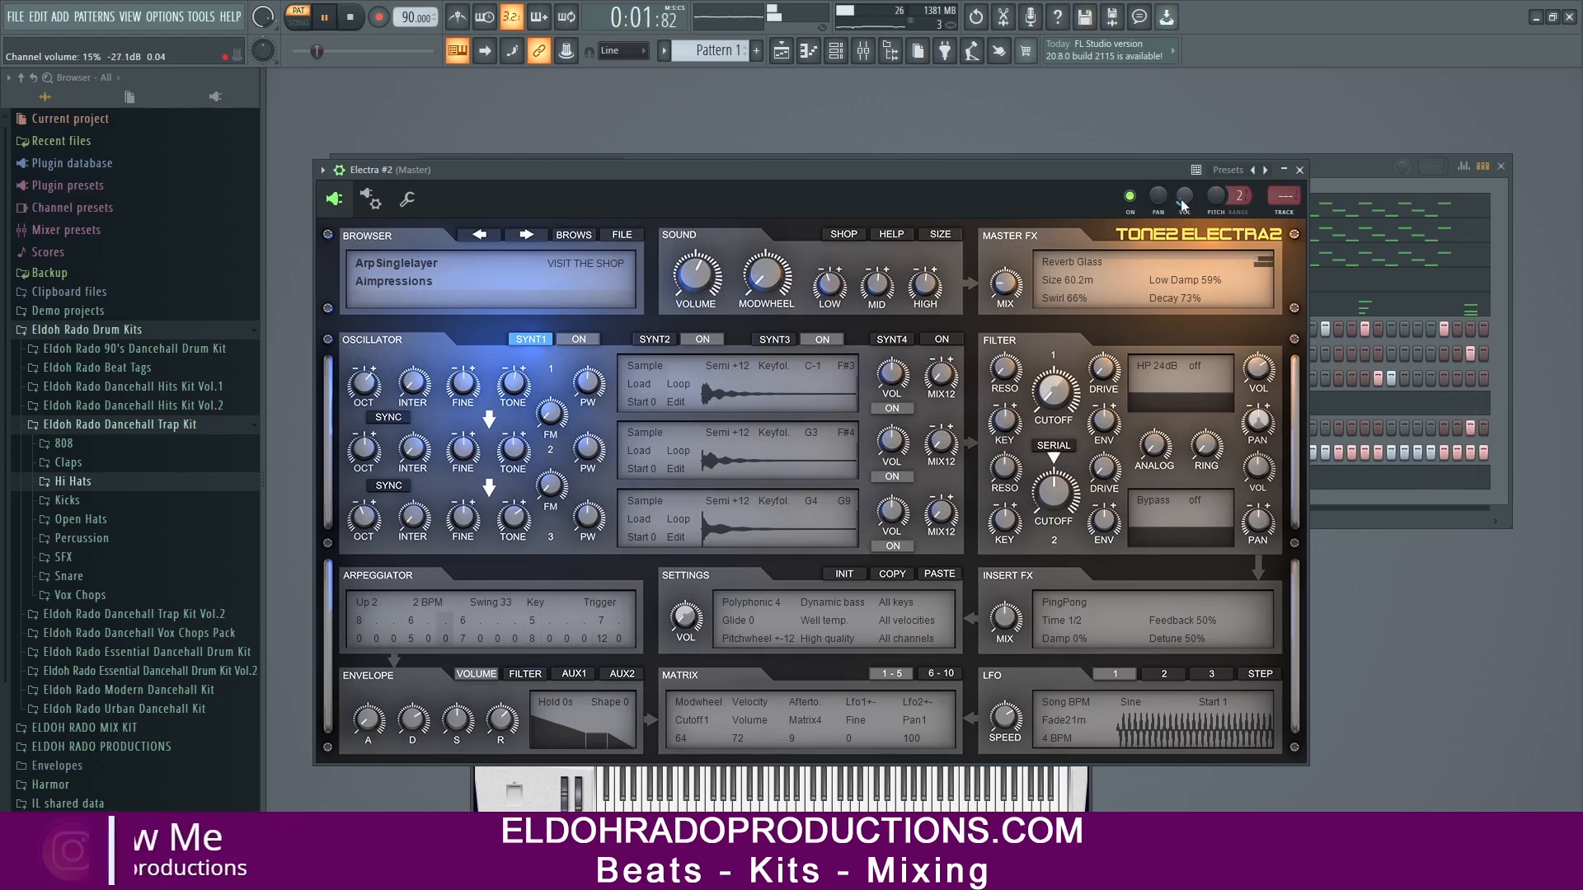
left_click(1298, 171)
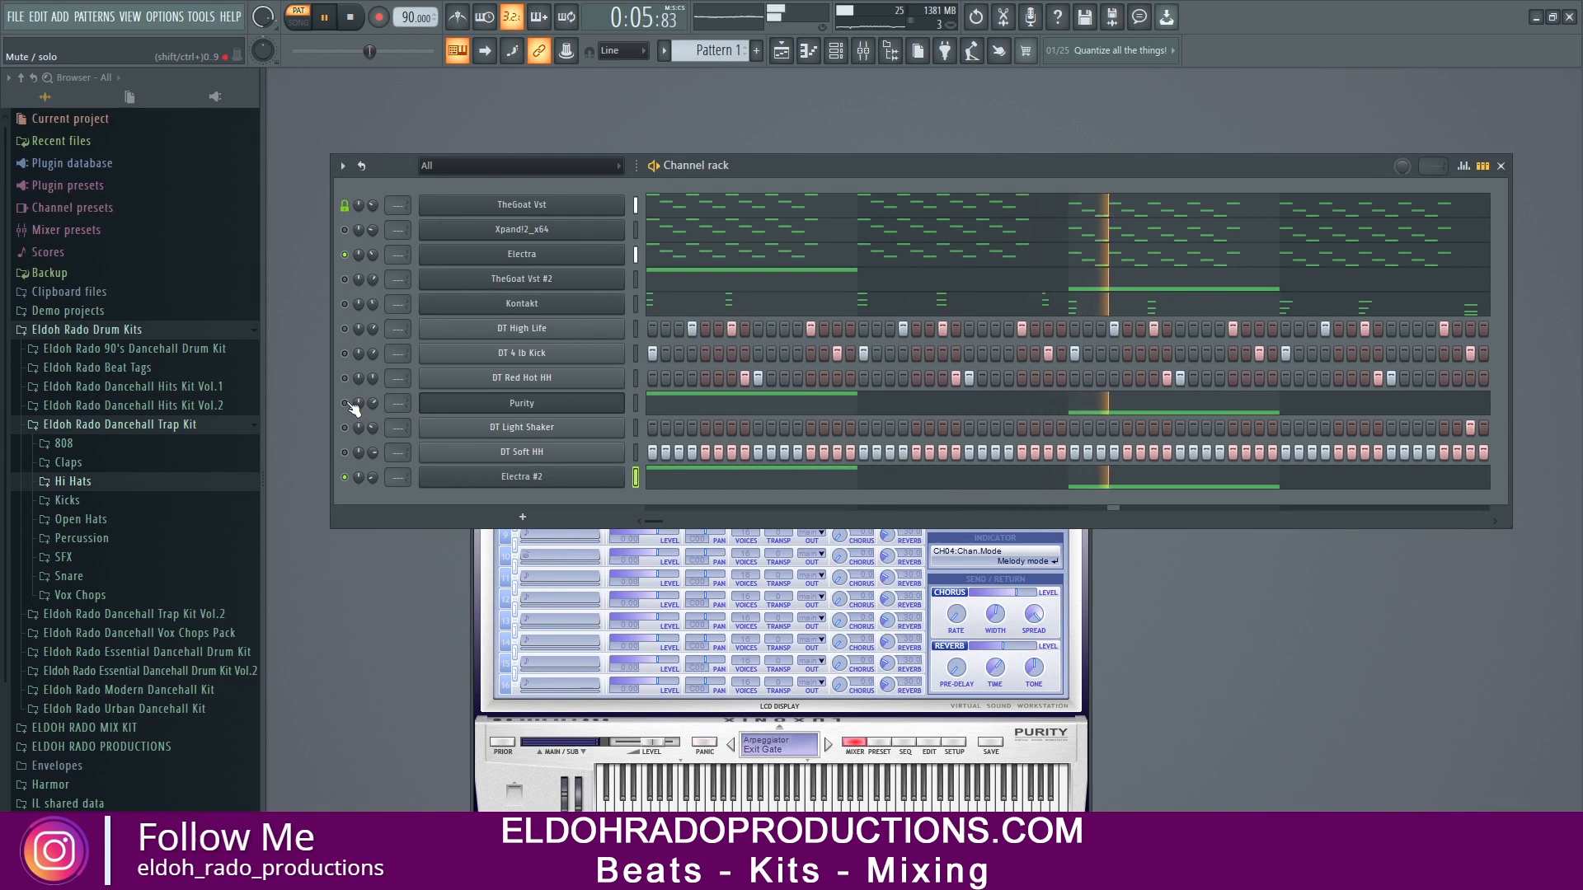
Step: Solo and unsolo Electra #2 to bring all channels back in, and mute the Purity channel
right_click(346, 479)
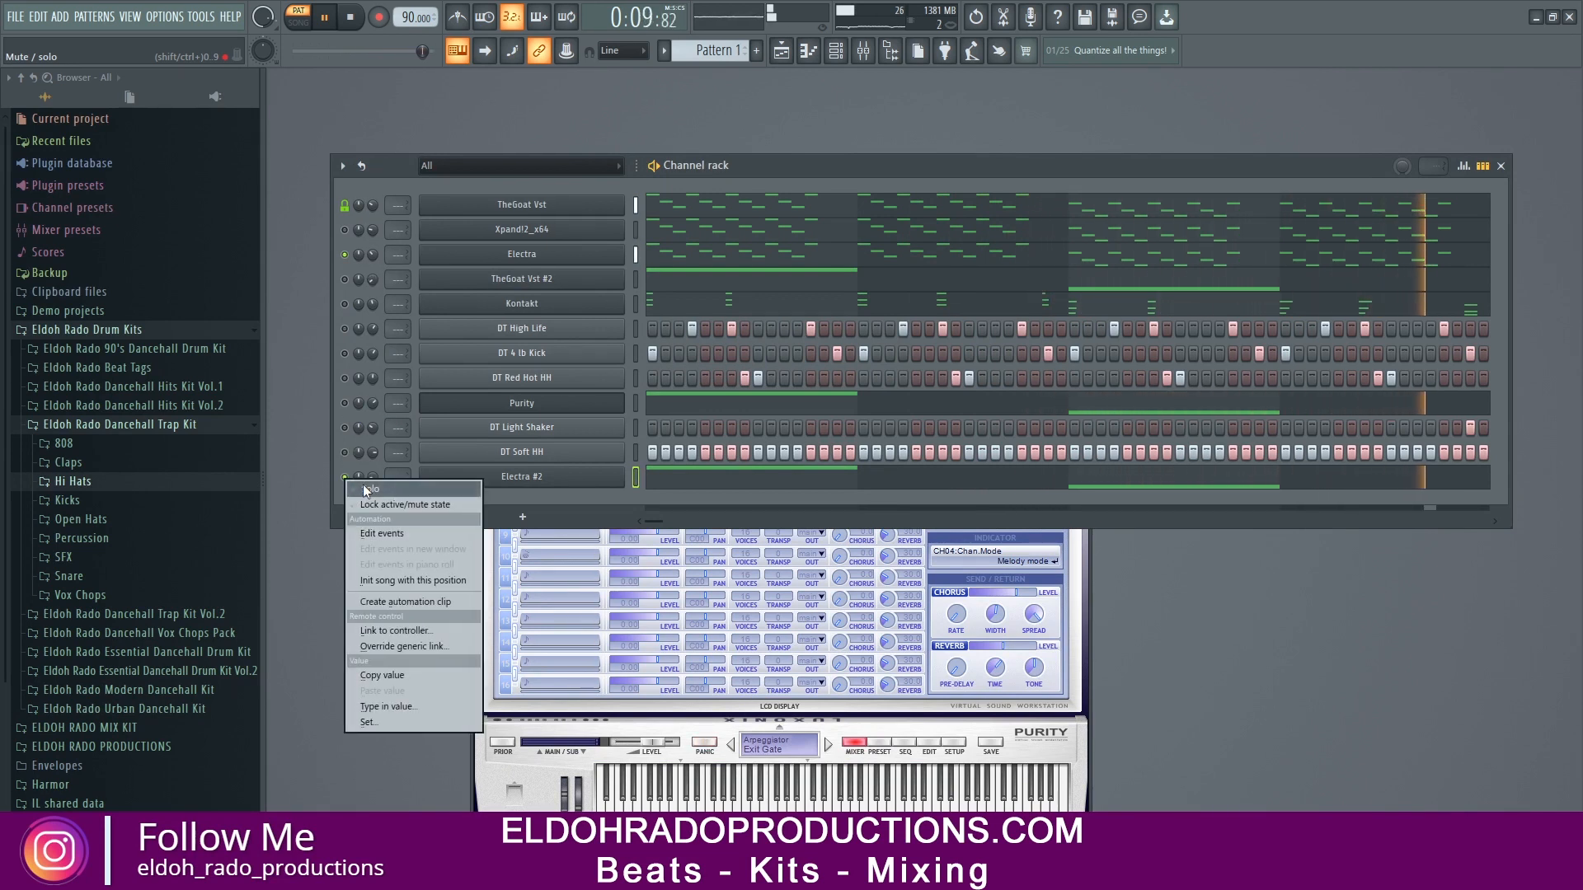
left_click(365, 489)
right_click(346, 479)
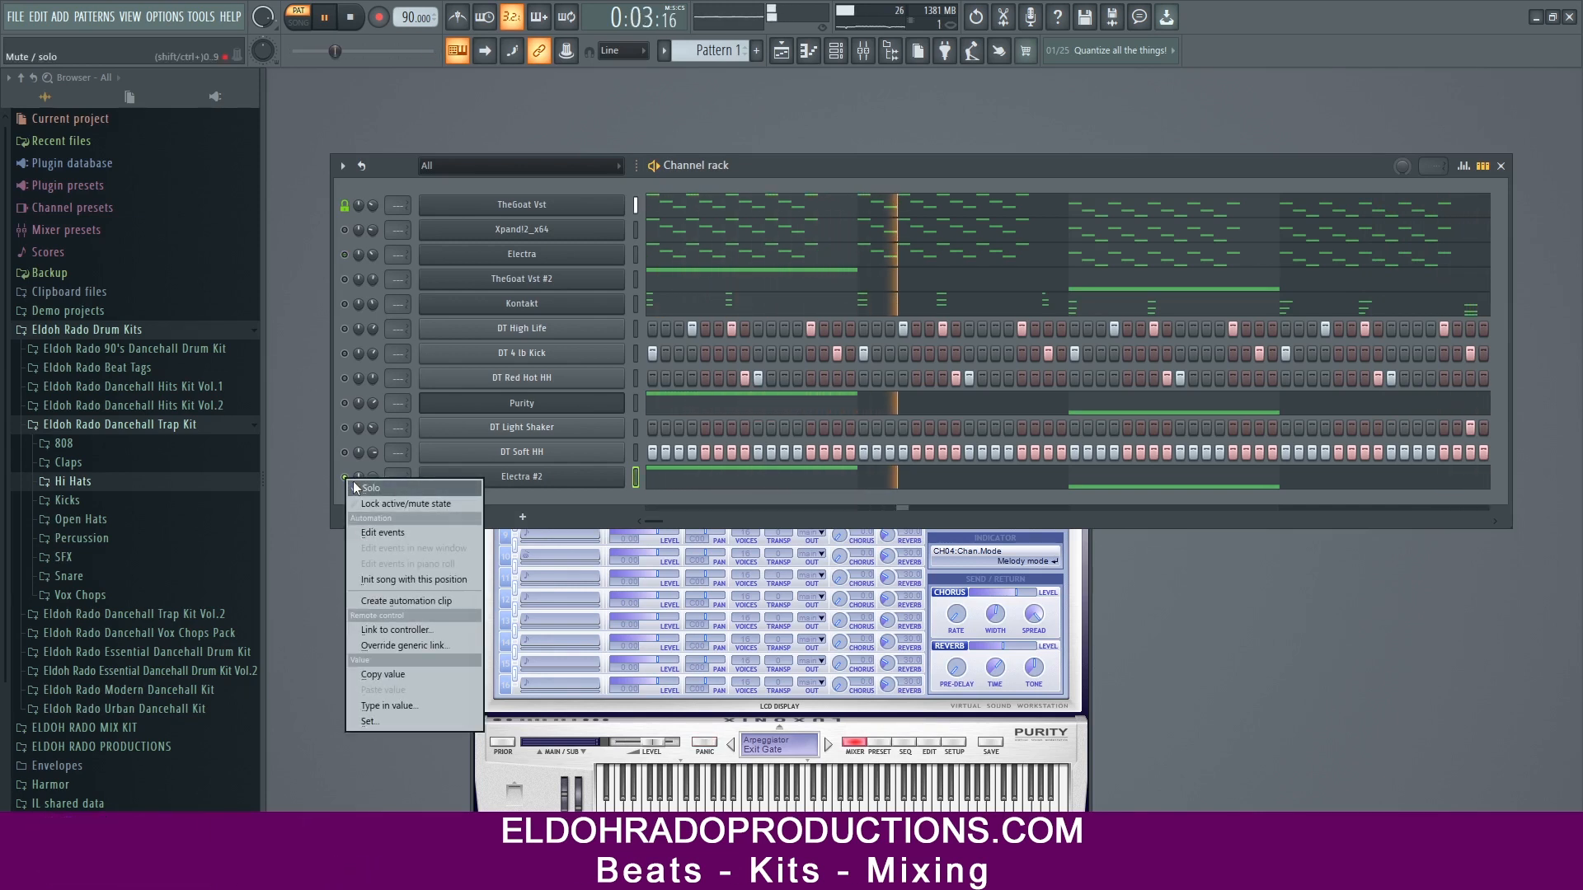
left_click(357, 488)
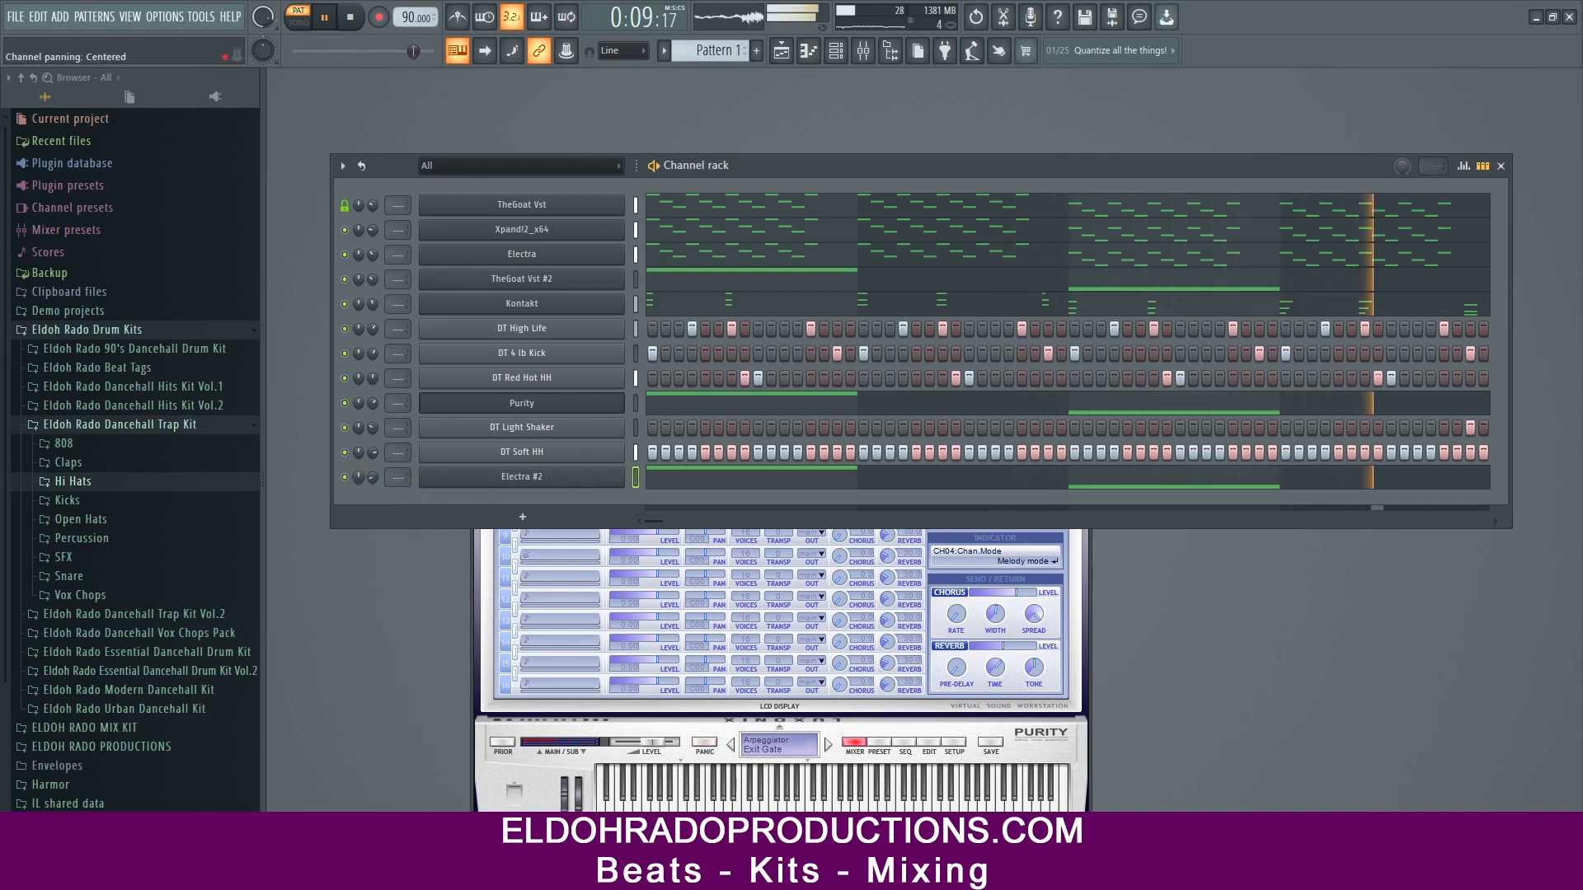
left_click(345, 403)
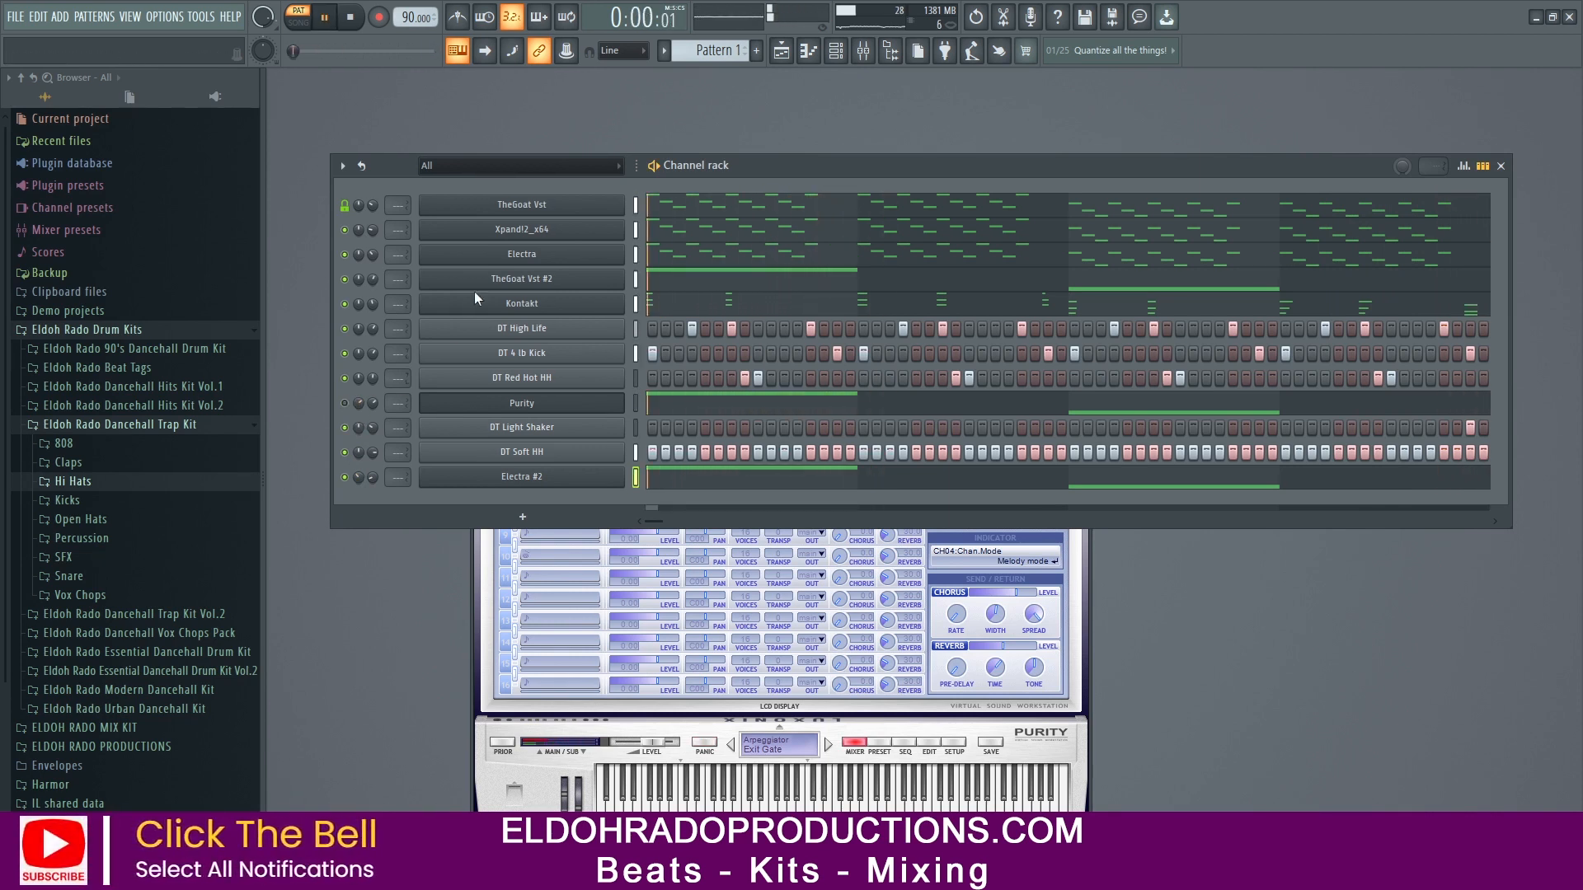
Step: Reset Electra #2's panning and channel volume, and turn the volume down to about 69%
mouse_move(369, 478)
left_mouse_down()
mouse_move(369, 453)
mouse_move(359, 462)
left_mouse_up()
right_click(359, 479)
left_click(365, 488)
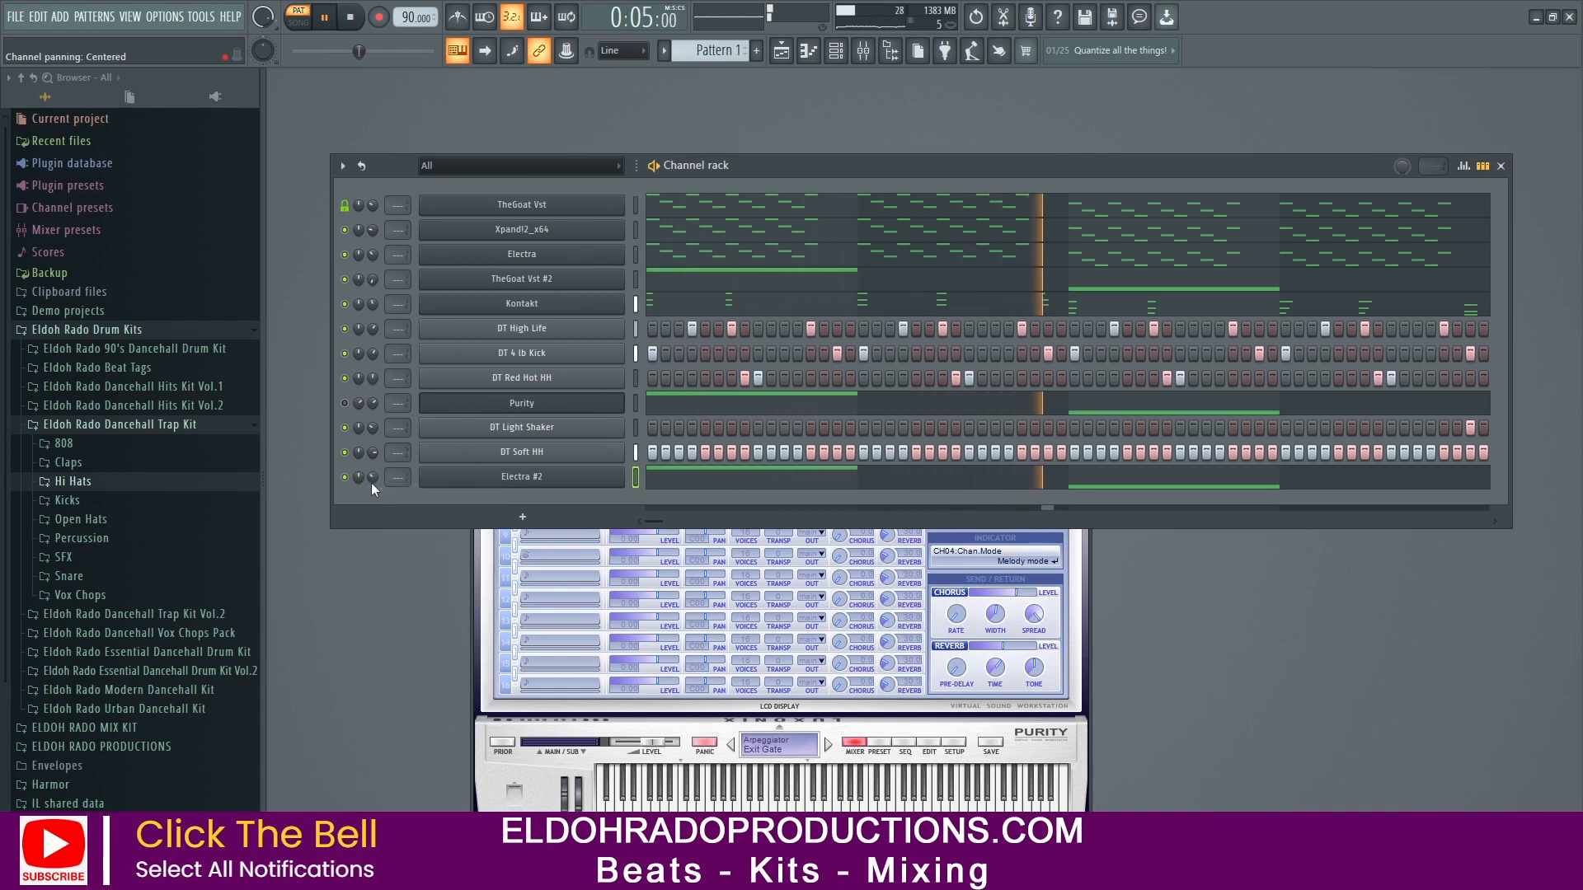
right_click(372, 474)
left_click(380, 478)
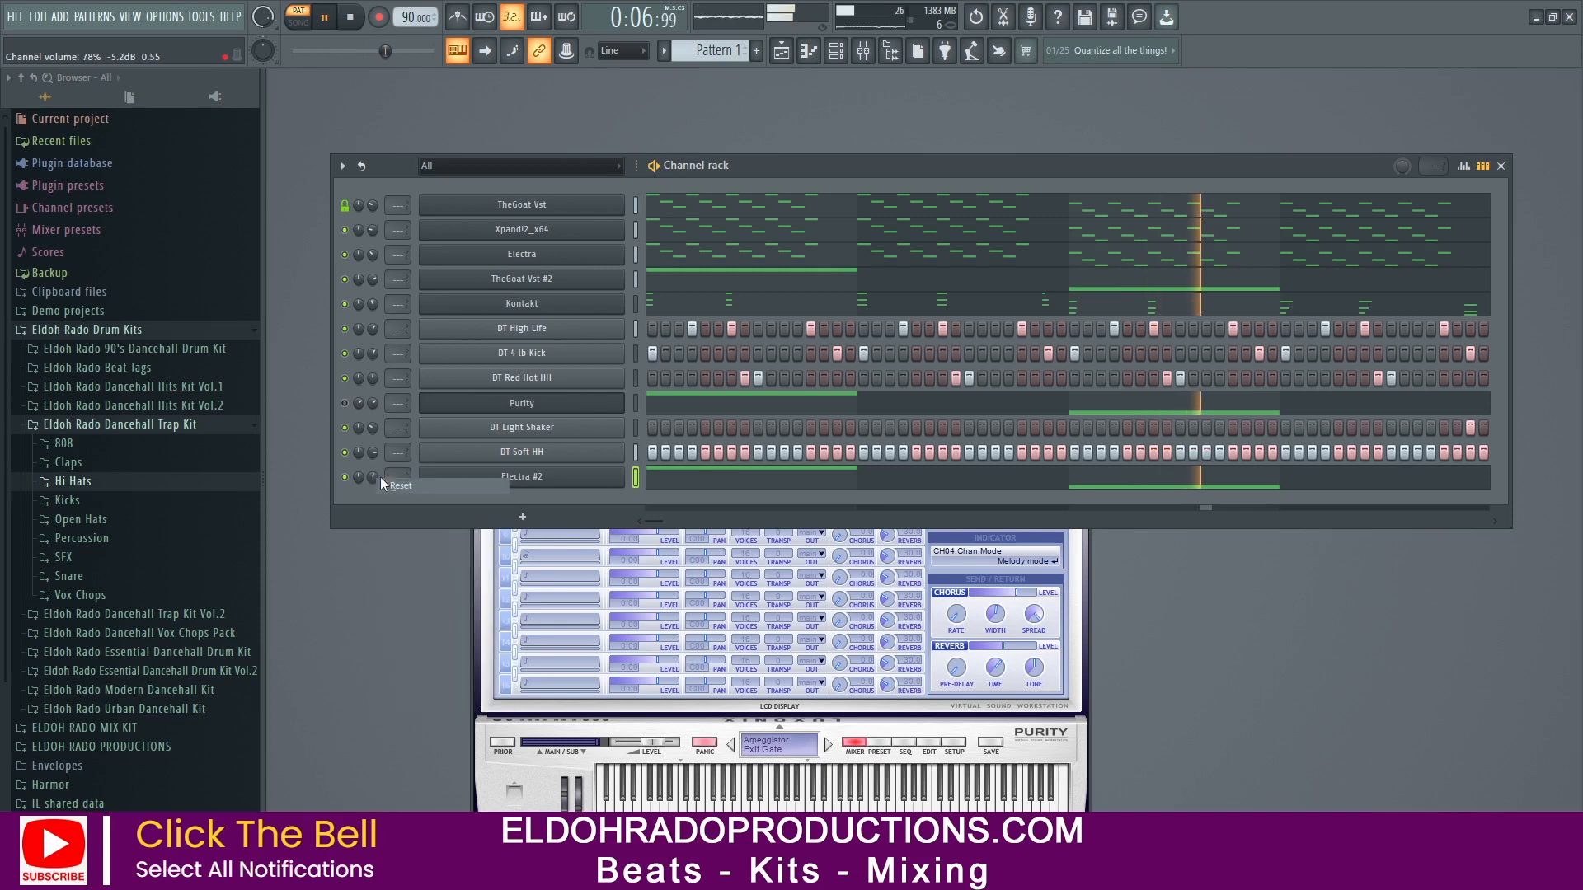
left_click_drag(373, 477, 372, 486)
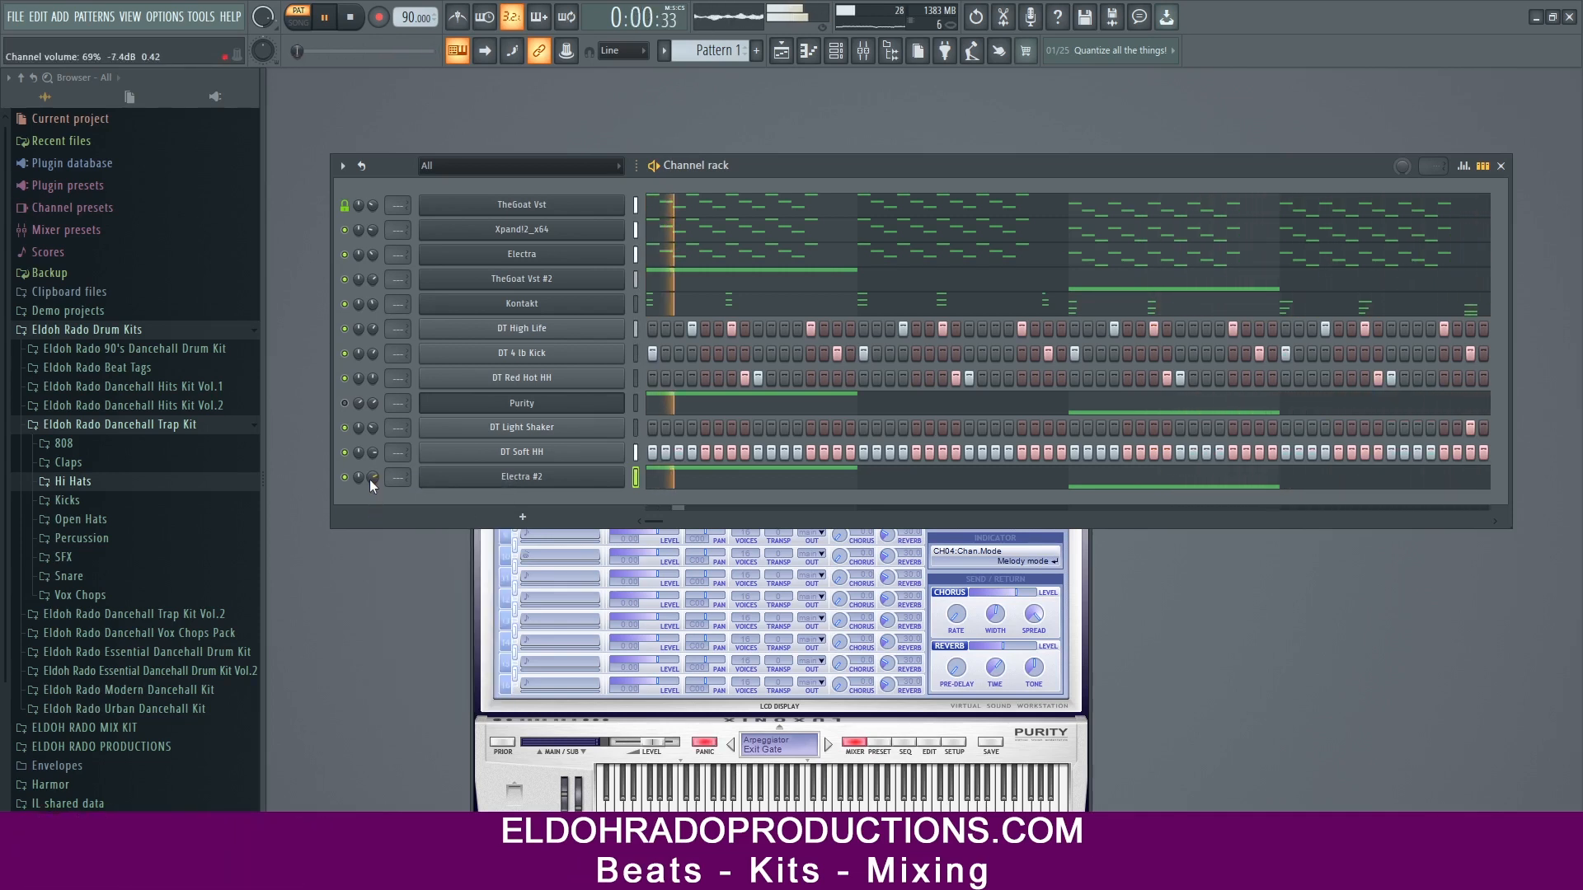
mouse_move(376, 477)
left_mouse_down()
mouse_move(376, 499)
mouse_move(374, 474)
left_mouse_up()
Step: Lengthen both Electra #2 notes in the piano roll to two bars each
right_click(575, 473)
left_click(685, 482)
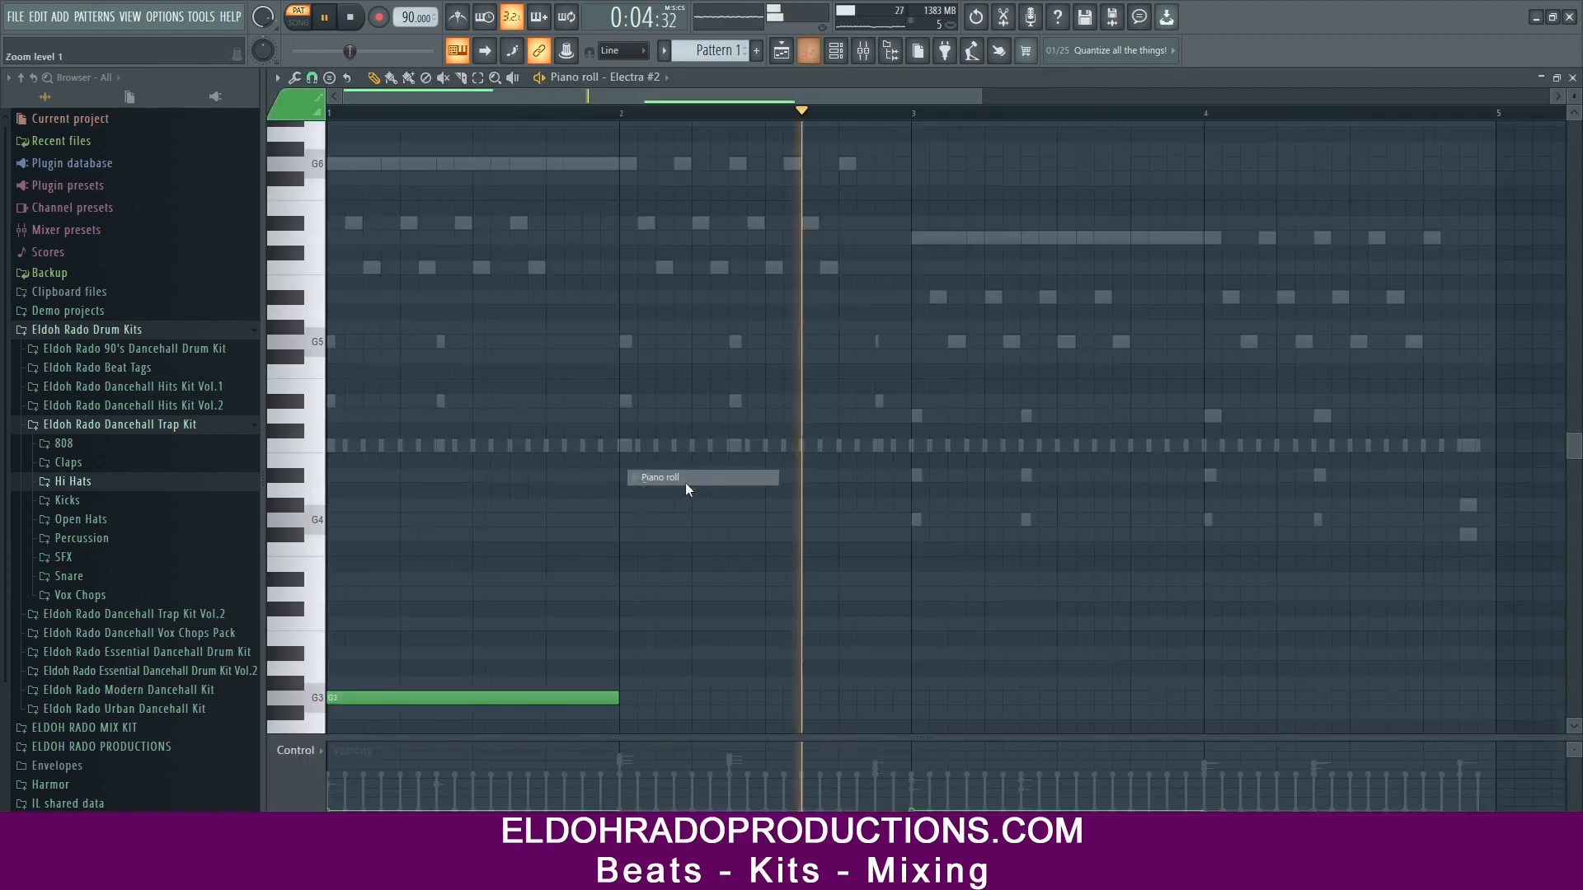
scroll(606, 507, "down", 9)
scroll(626, 502, "up", 5)
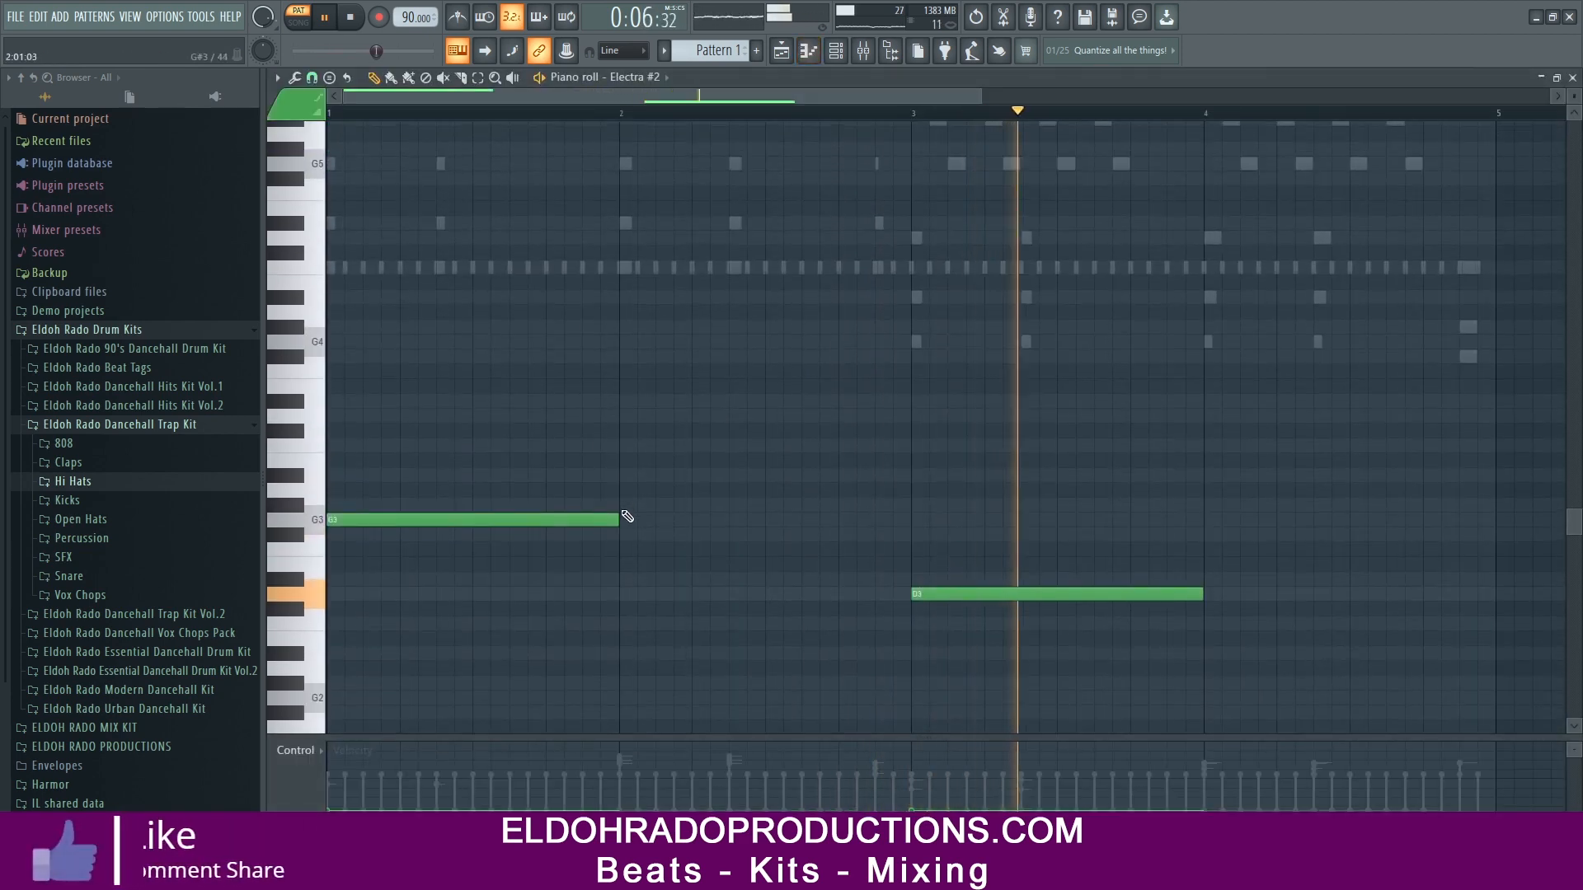
key("space")
left_click_drag(956, 643, 495, 479)
key("ctrl+b")
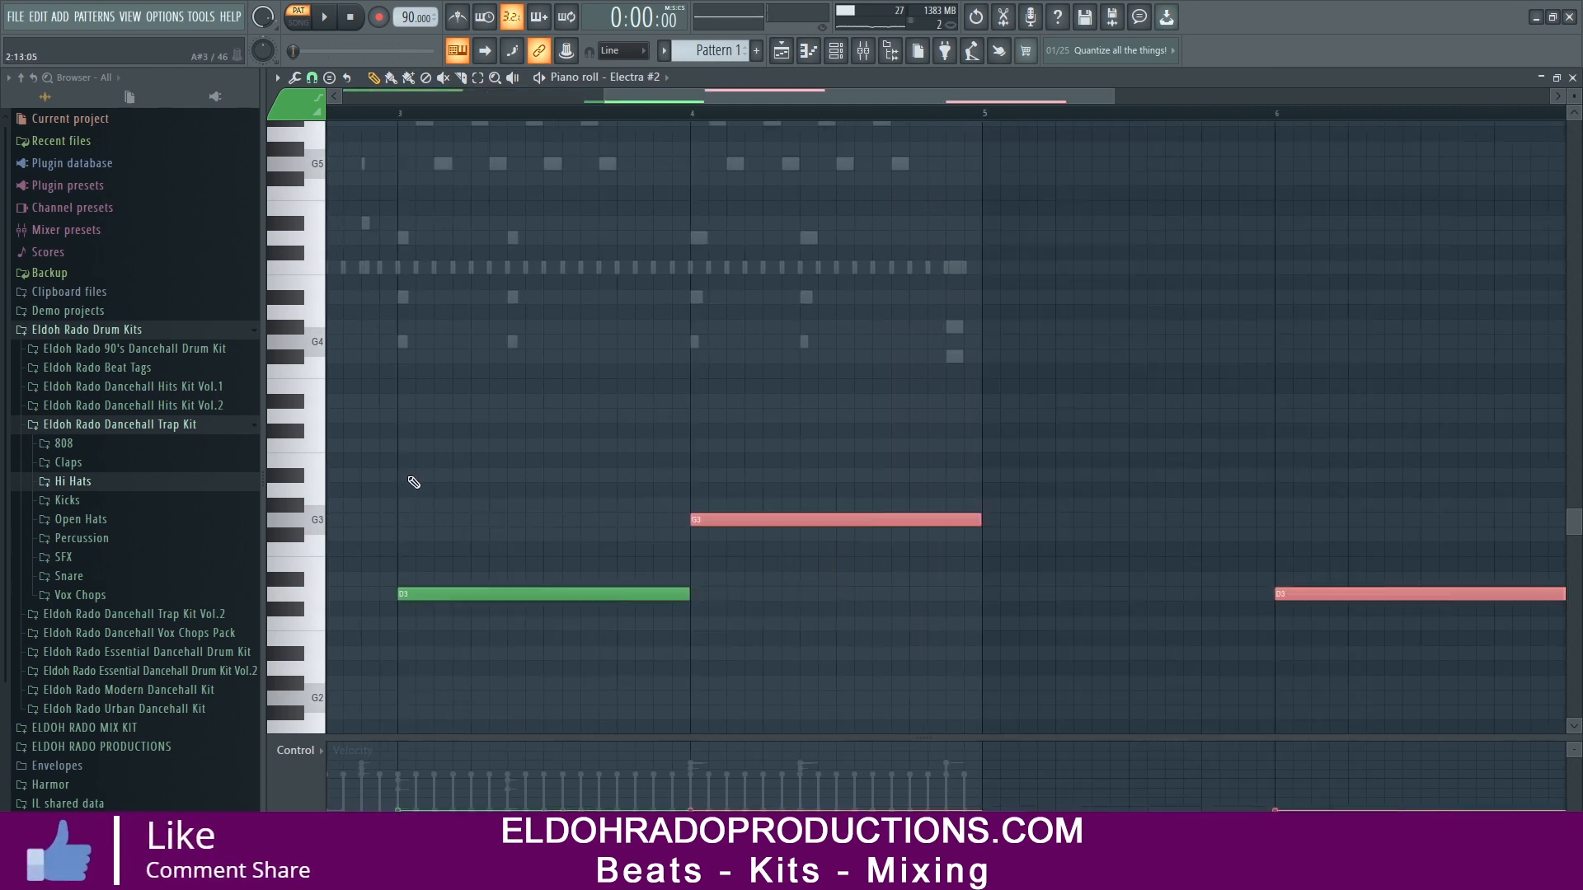
key("ctrl+z")
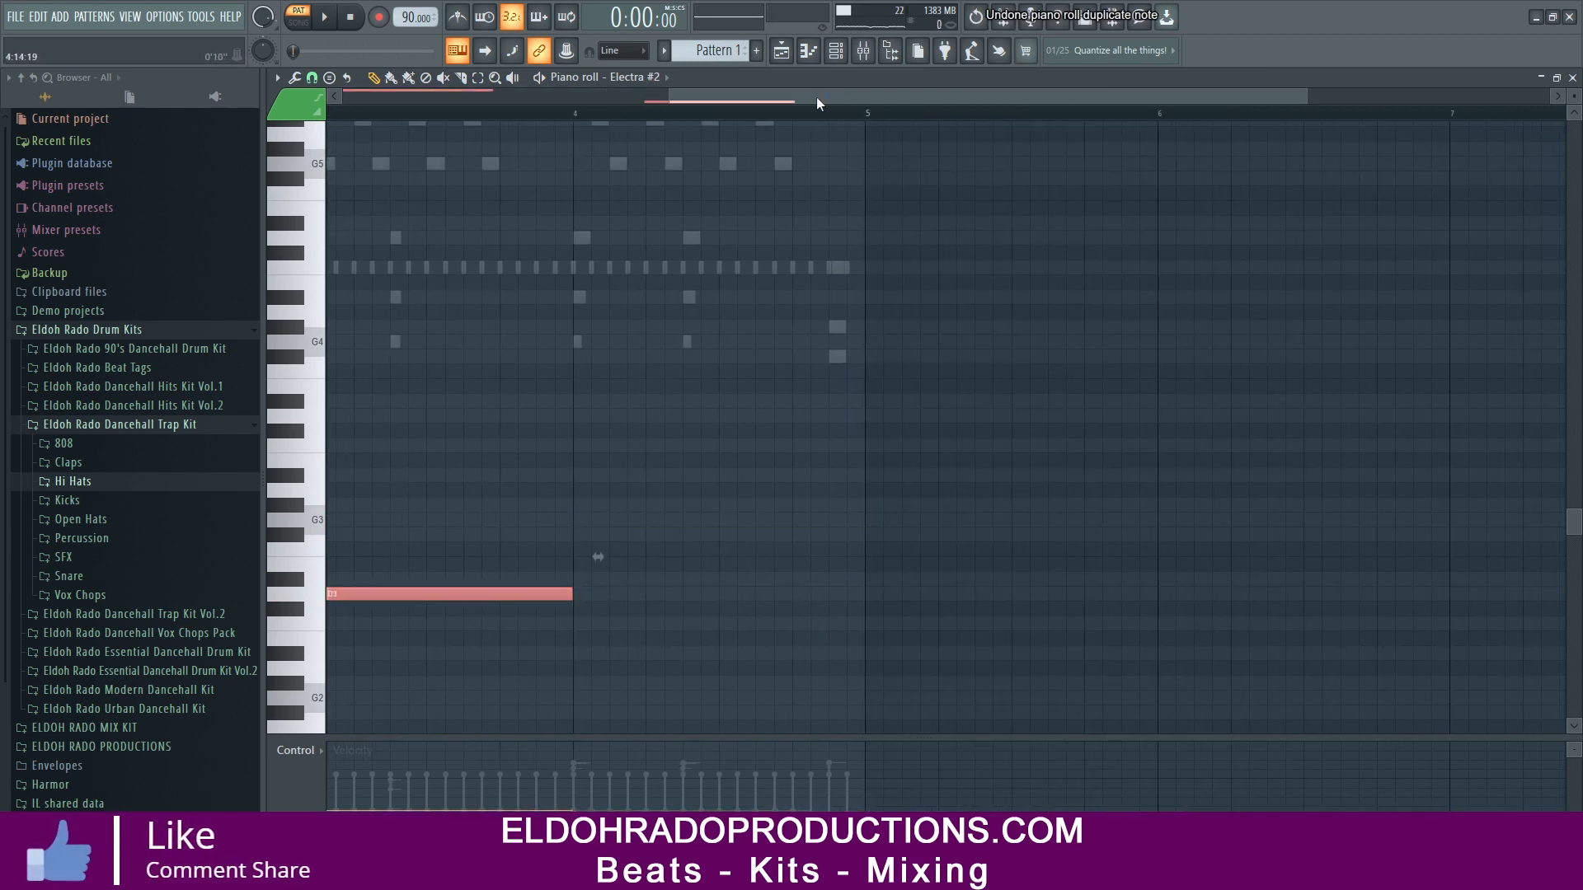
left_click_drag(819, 103, 493, 103)
left_click_drag(337, 517, 647, 516)
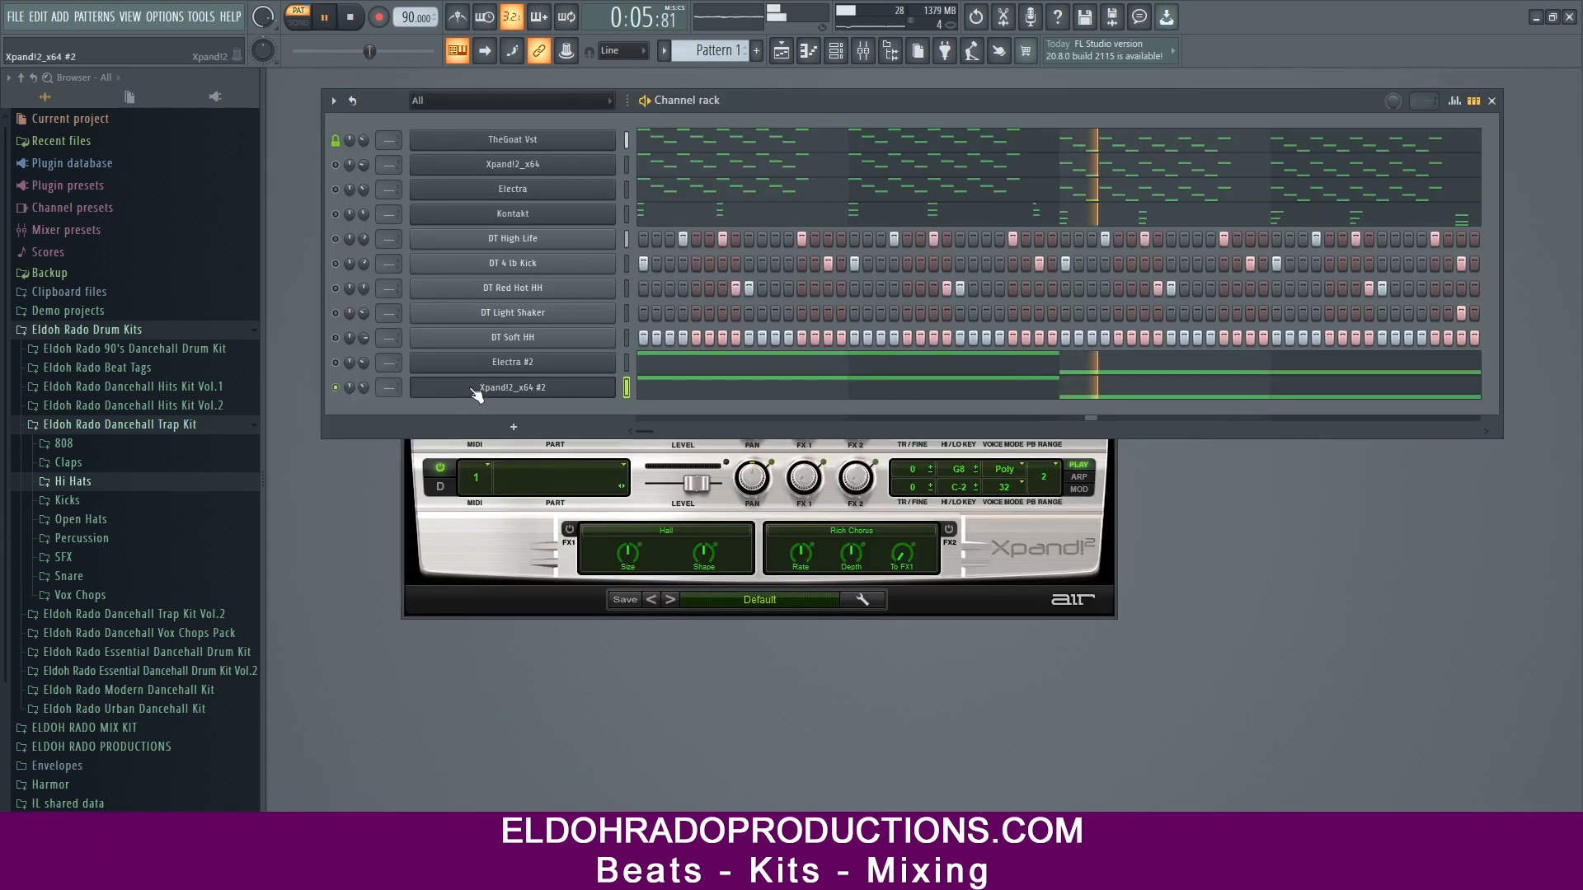
Step: Load the Cats+ patch from Bright Pads in Xpand!2_x64 #2 and lower its channel volume to 32%
left_click(495, 387)
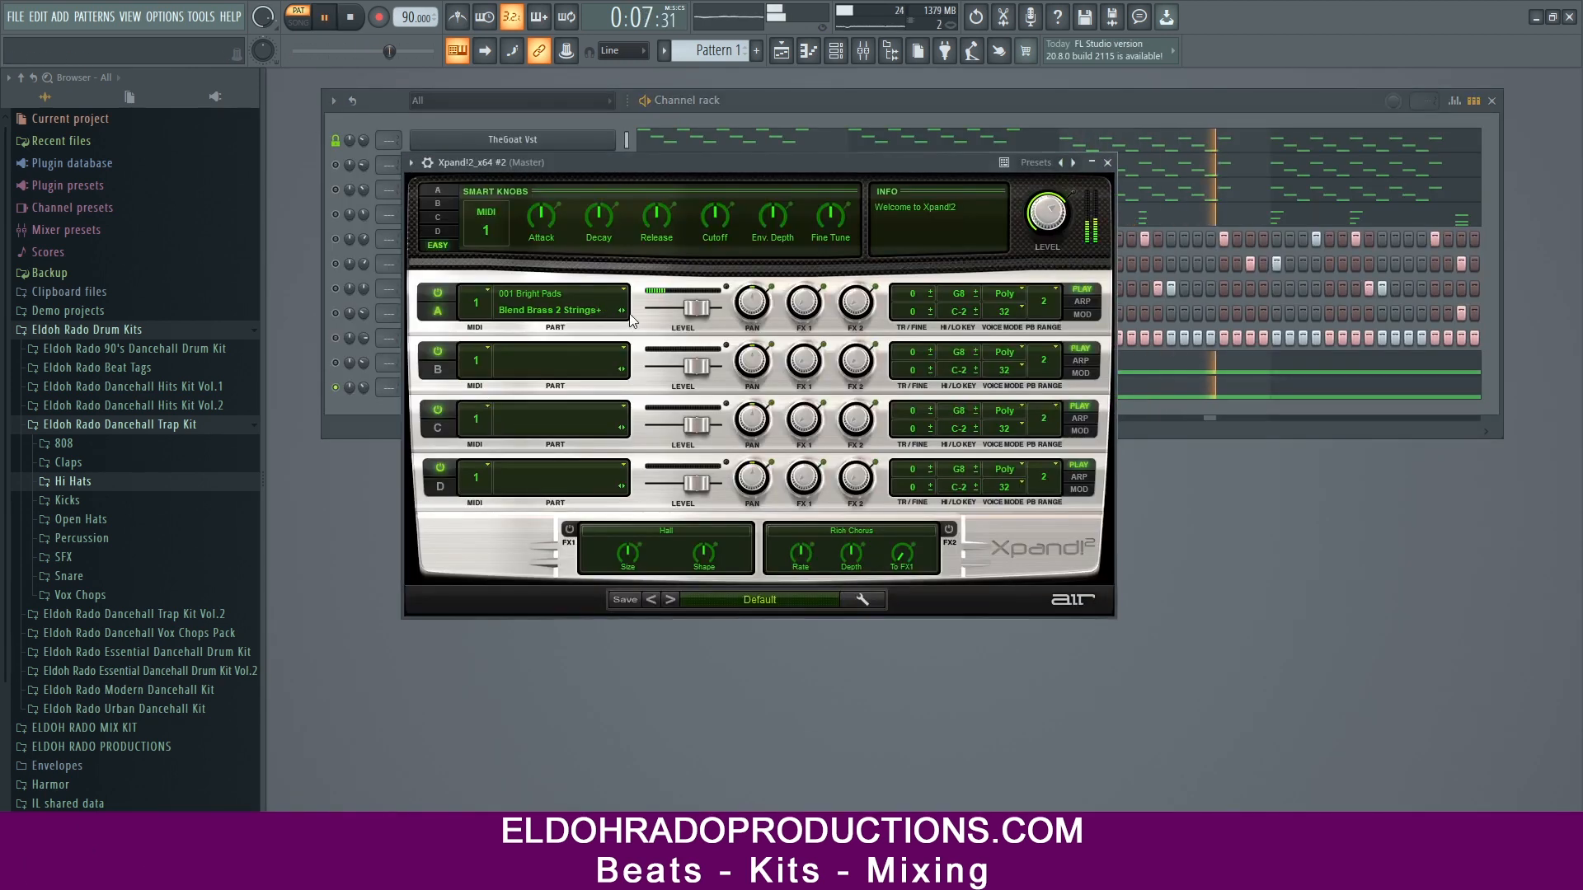
left_click(486, 388)
left_click(486, 387)
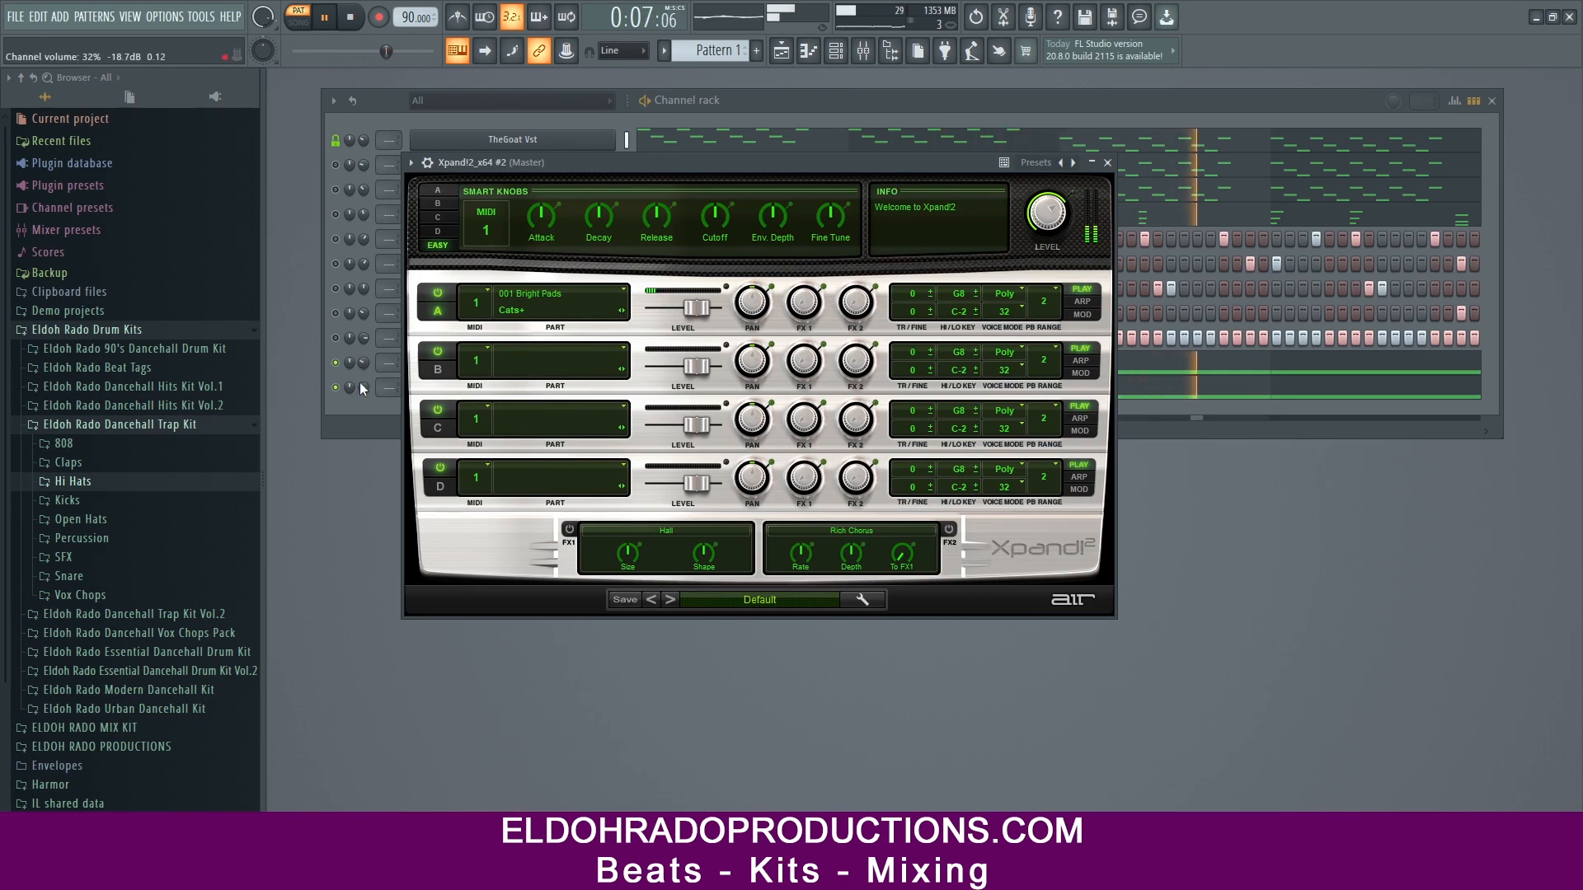
Step: Open the Xpand!2_x64 #2 piano roll and select all of its notes
right_click(482, 389)
left_click(648, 386)
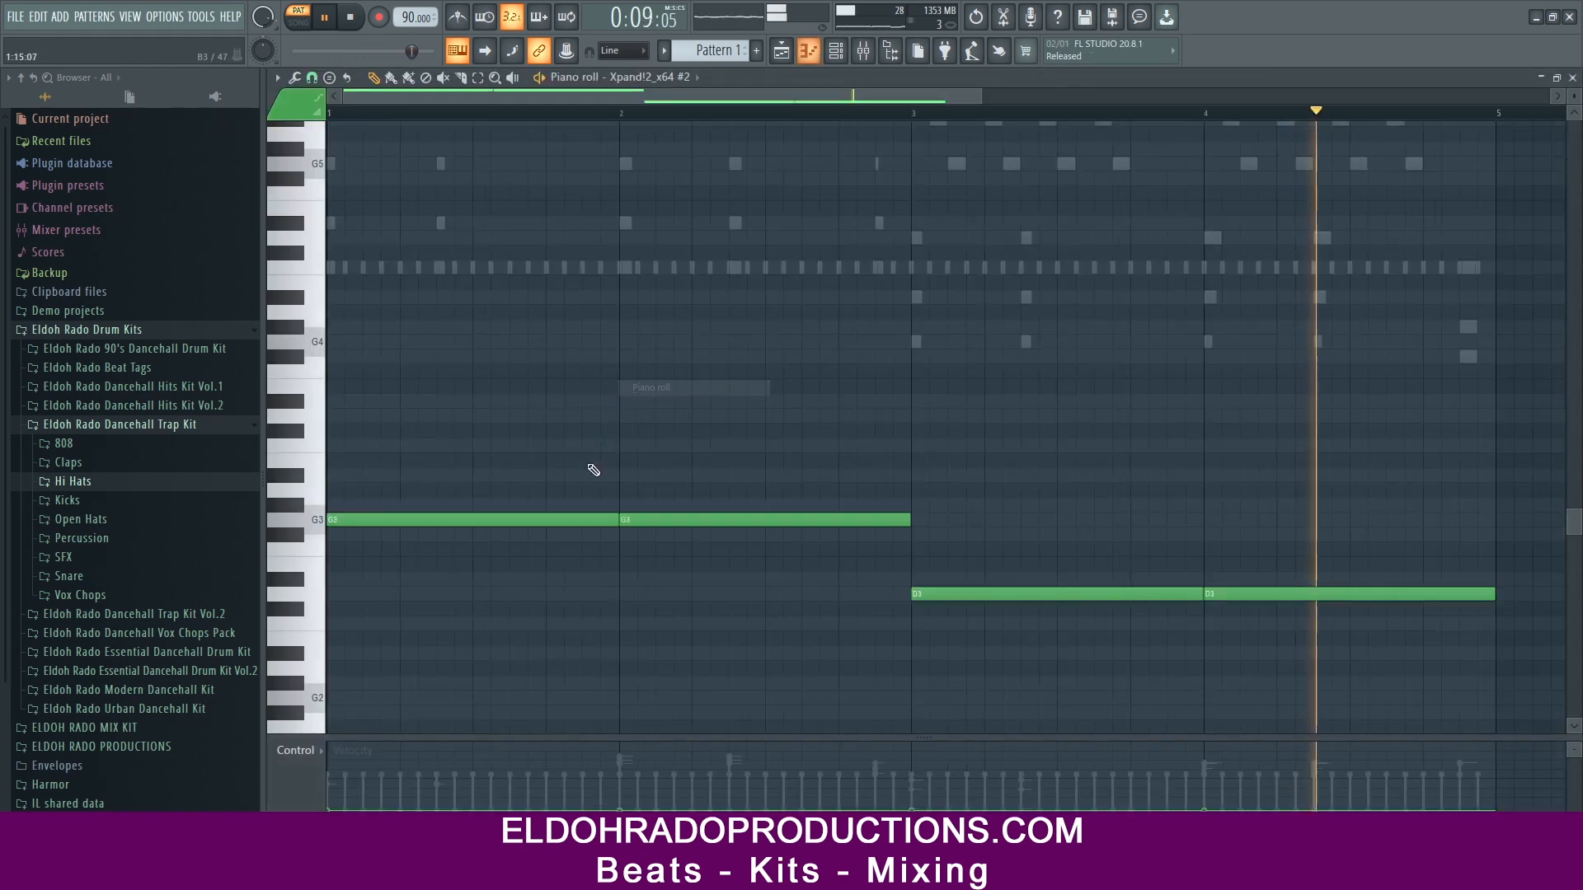
key("ctrl+a")
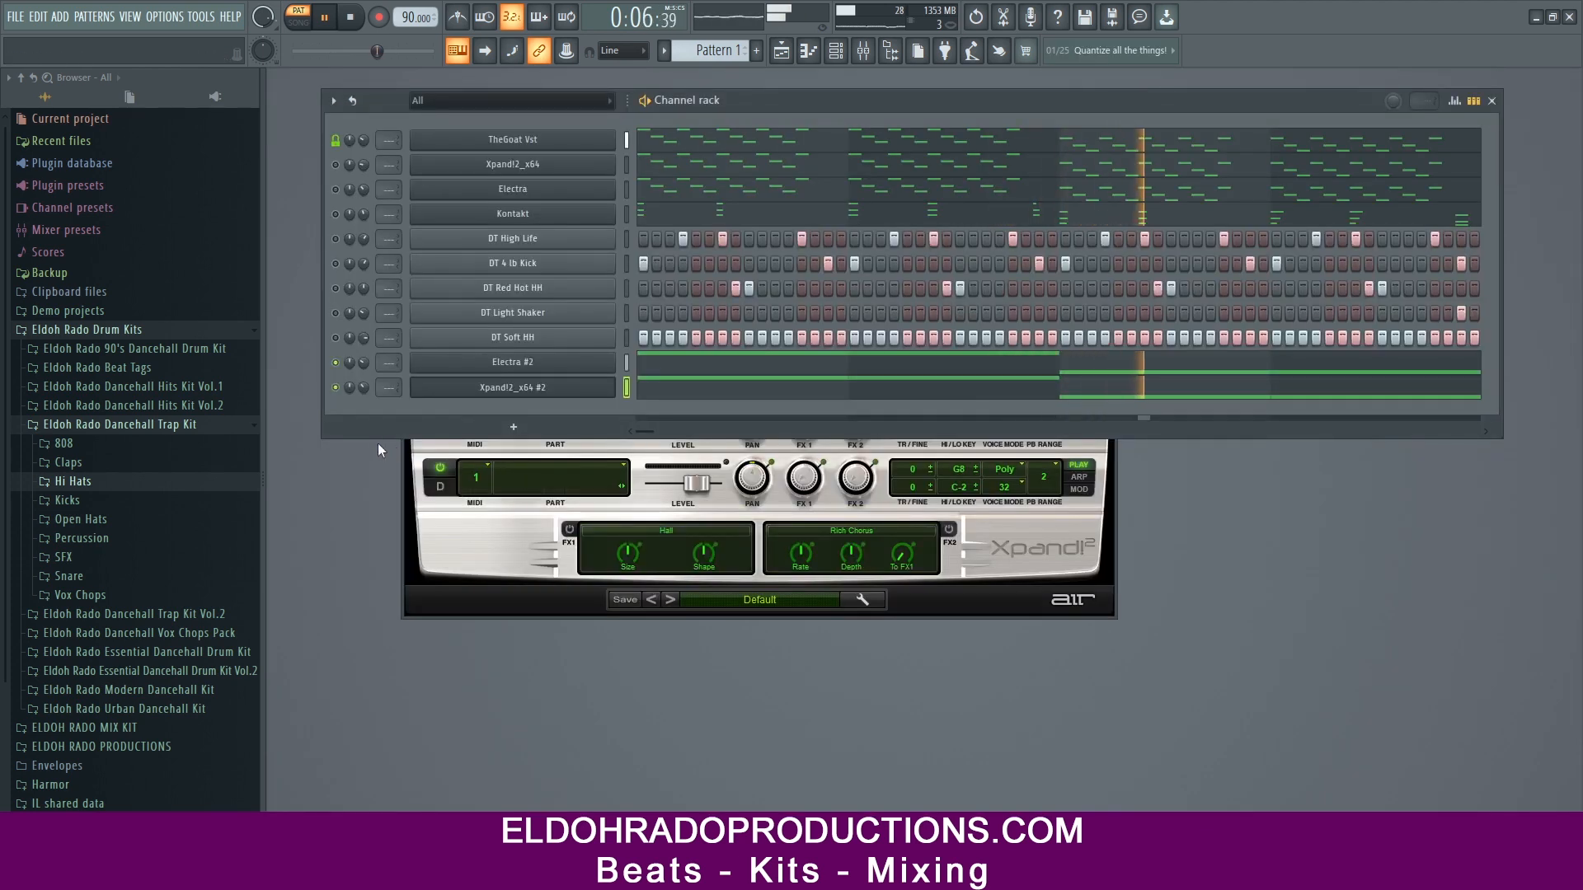
Step: Switch off oscillators 1 and 3 in the SYNT1 layer of Electra #2, keeping only oscillator 2 on
right_click(336, 388)
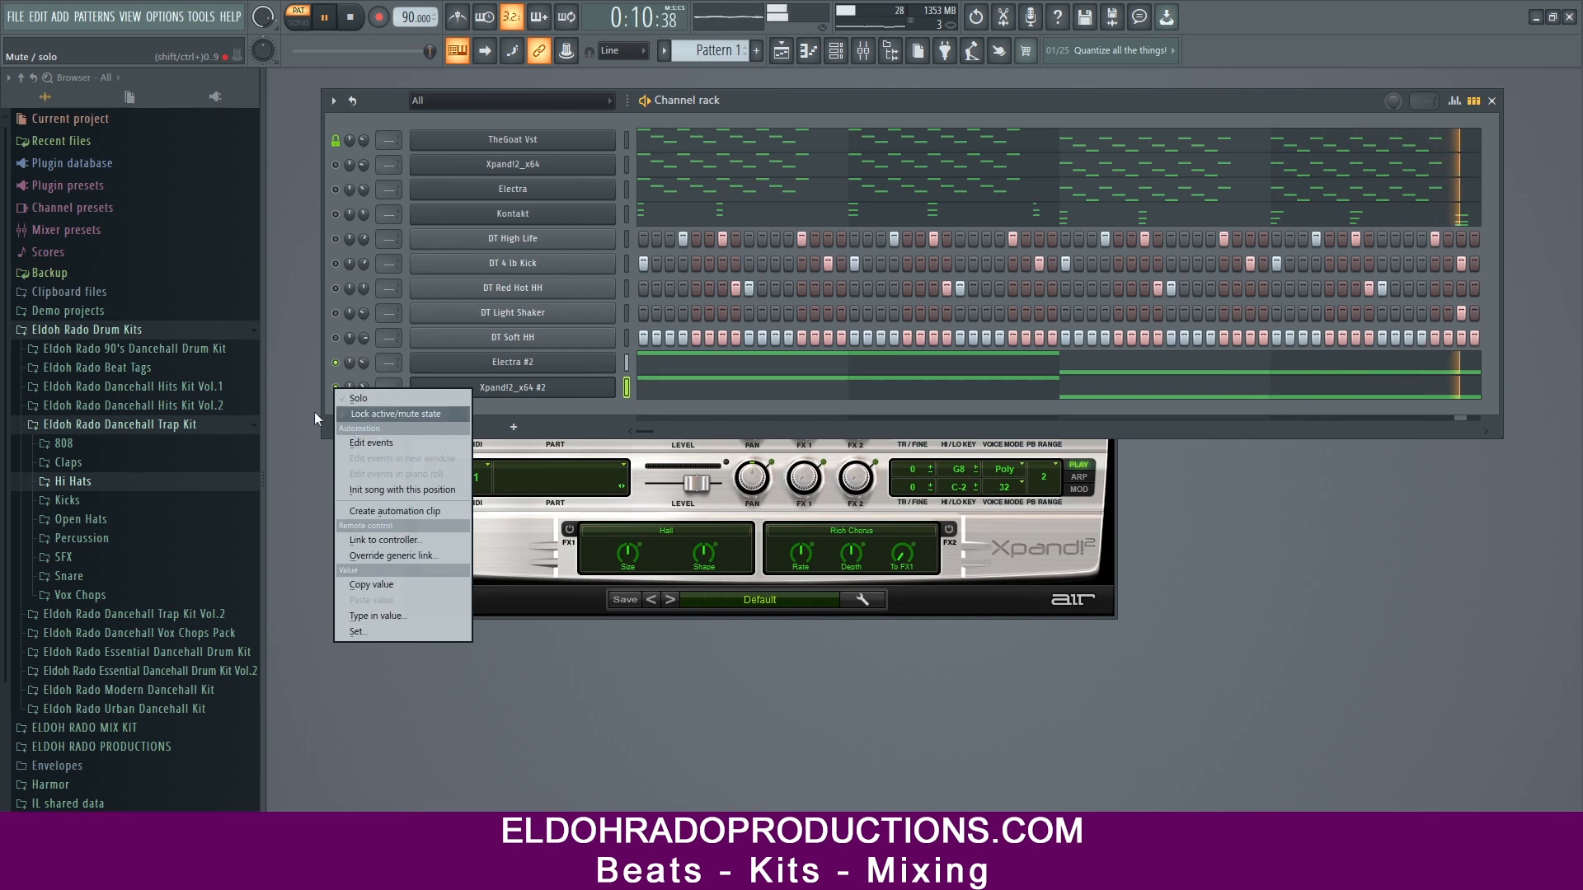
left_click(325, 408)
left_click(507, 366)
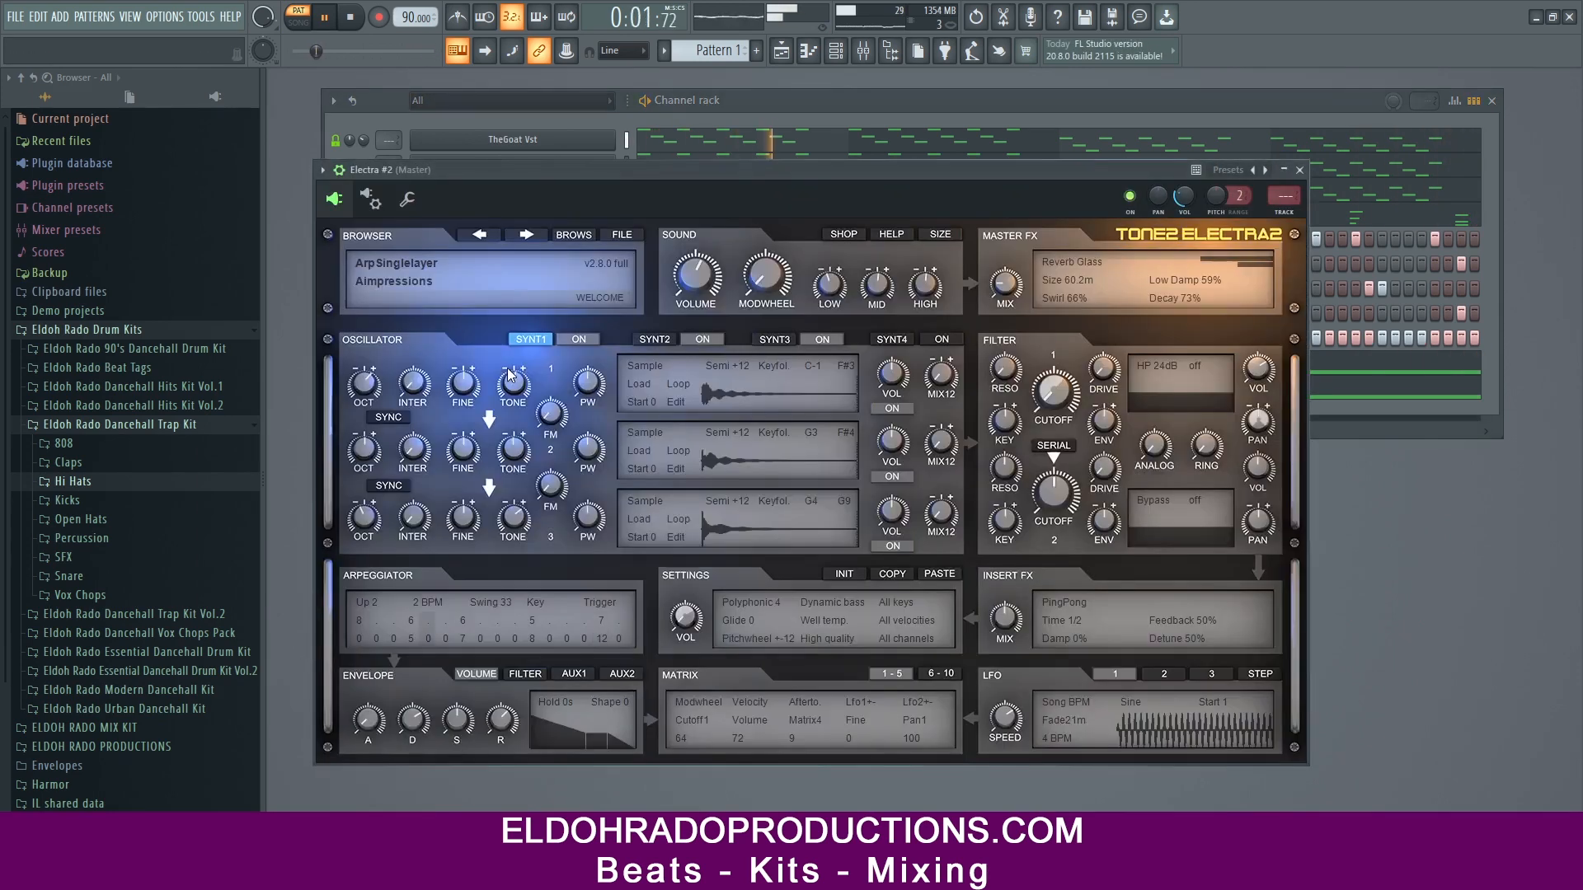
left_click(822, 339)
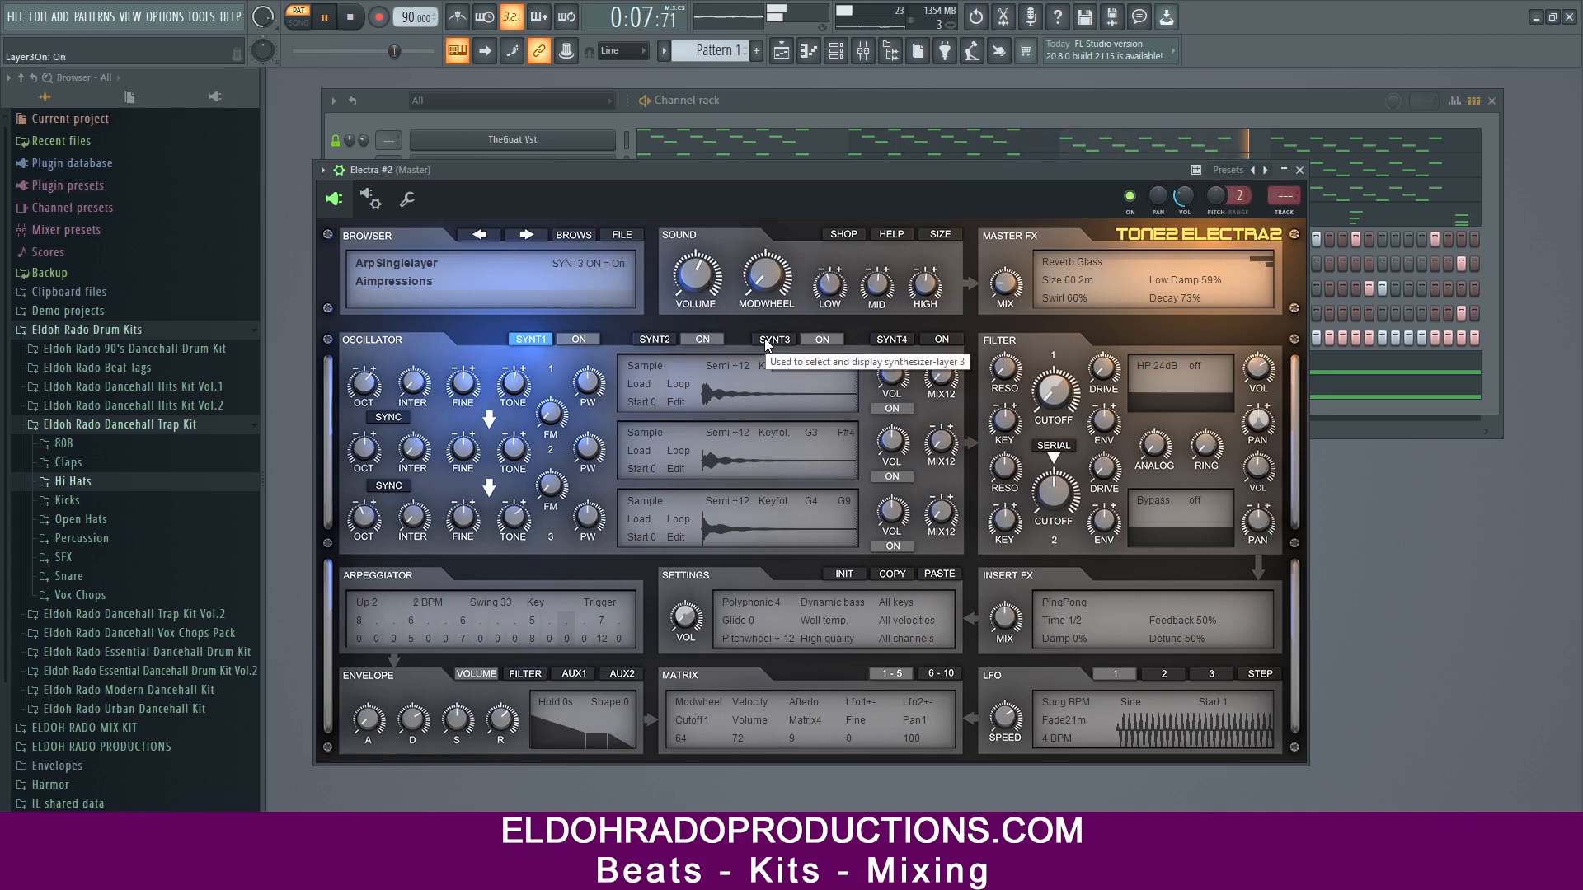
left_click(892, 477)
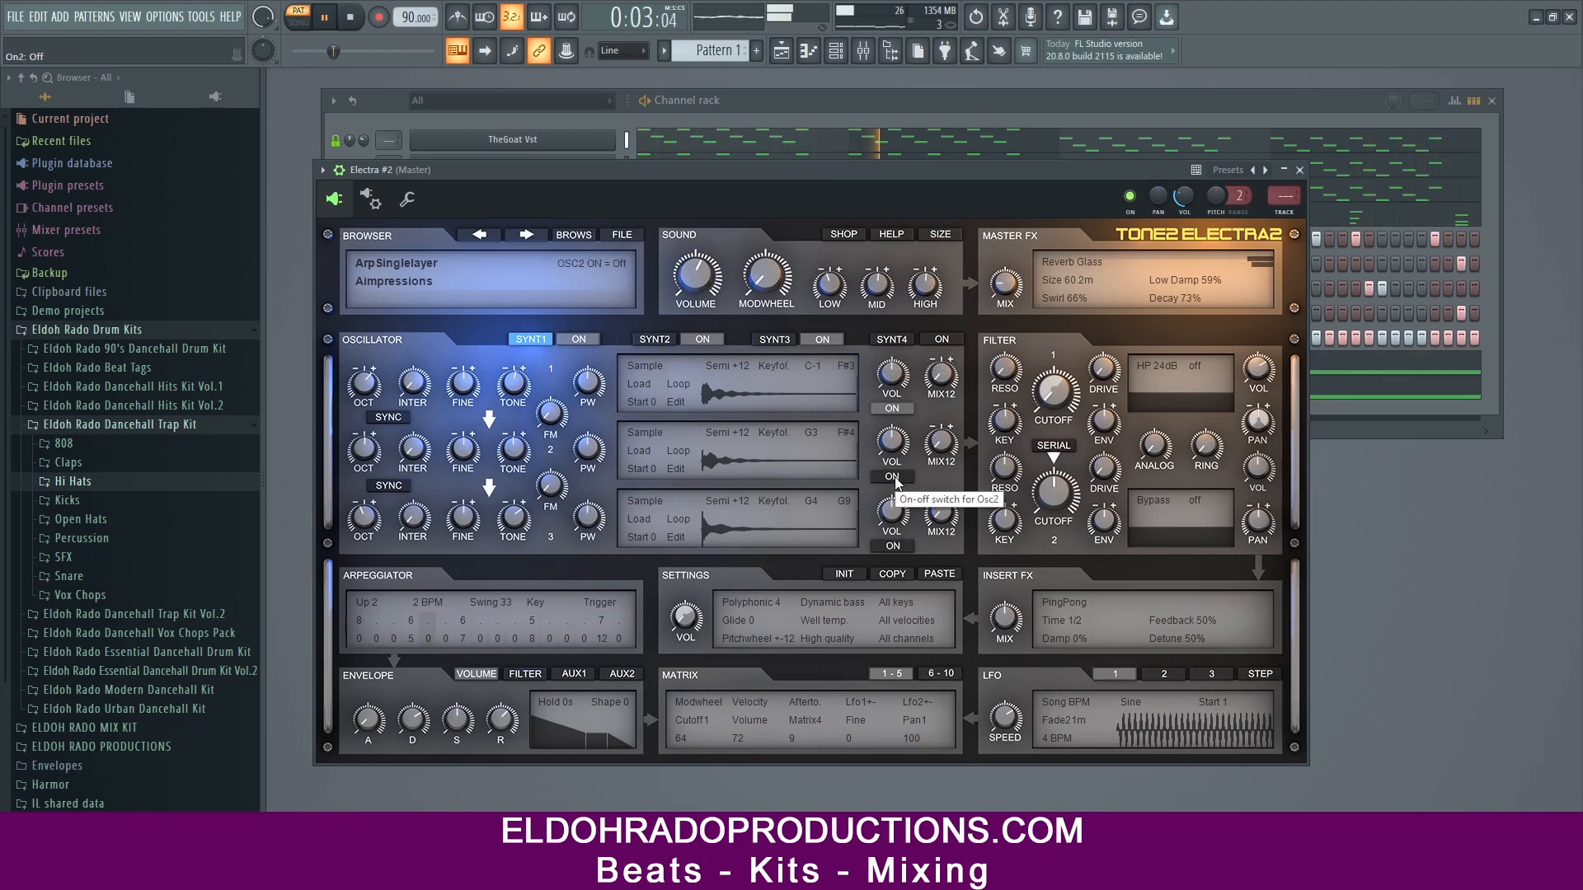
left_click(892, 409)
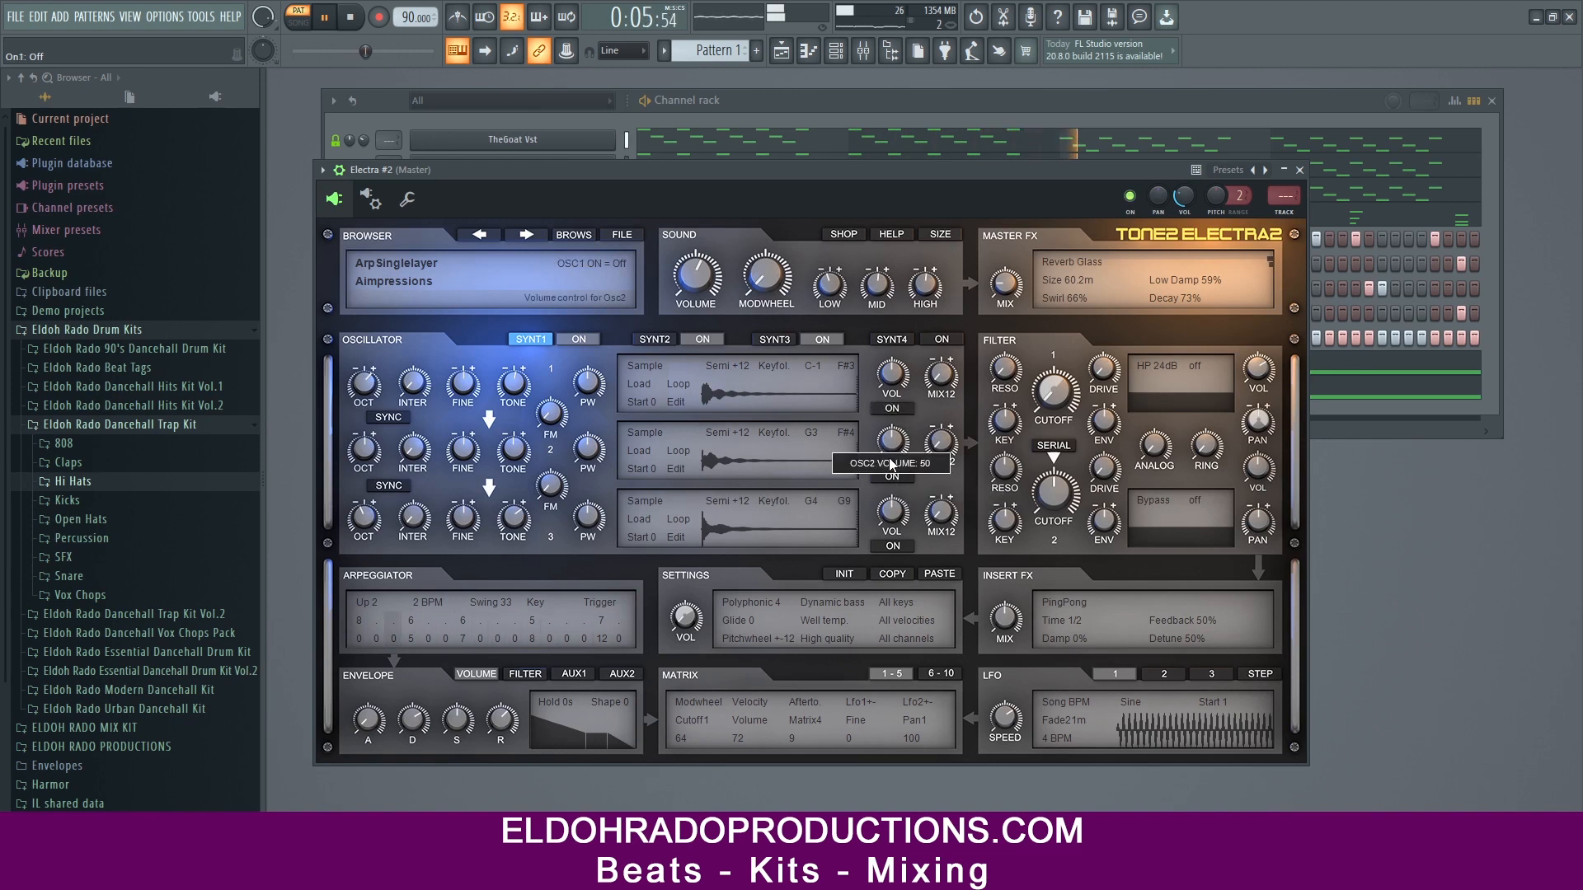
left_click(892, 547)
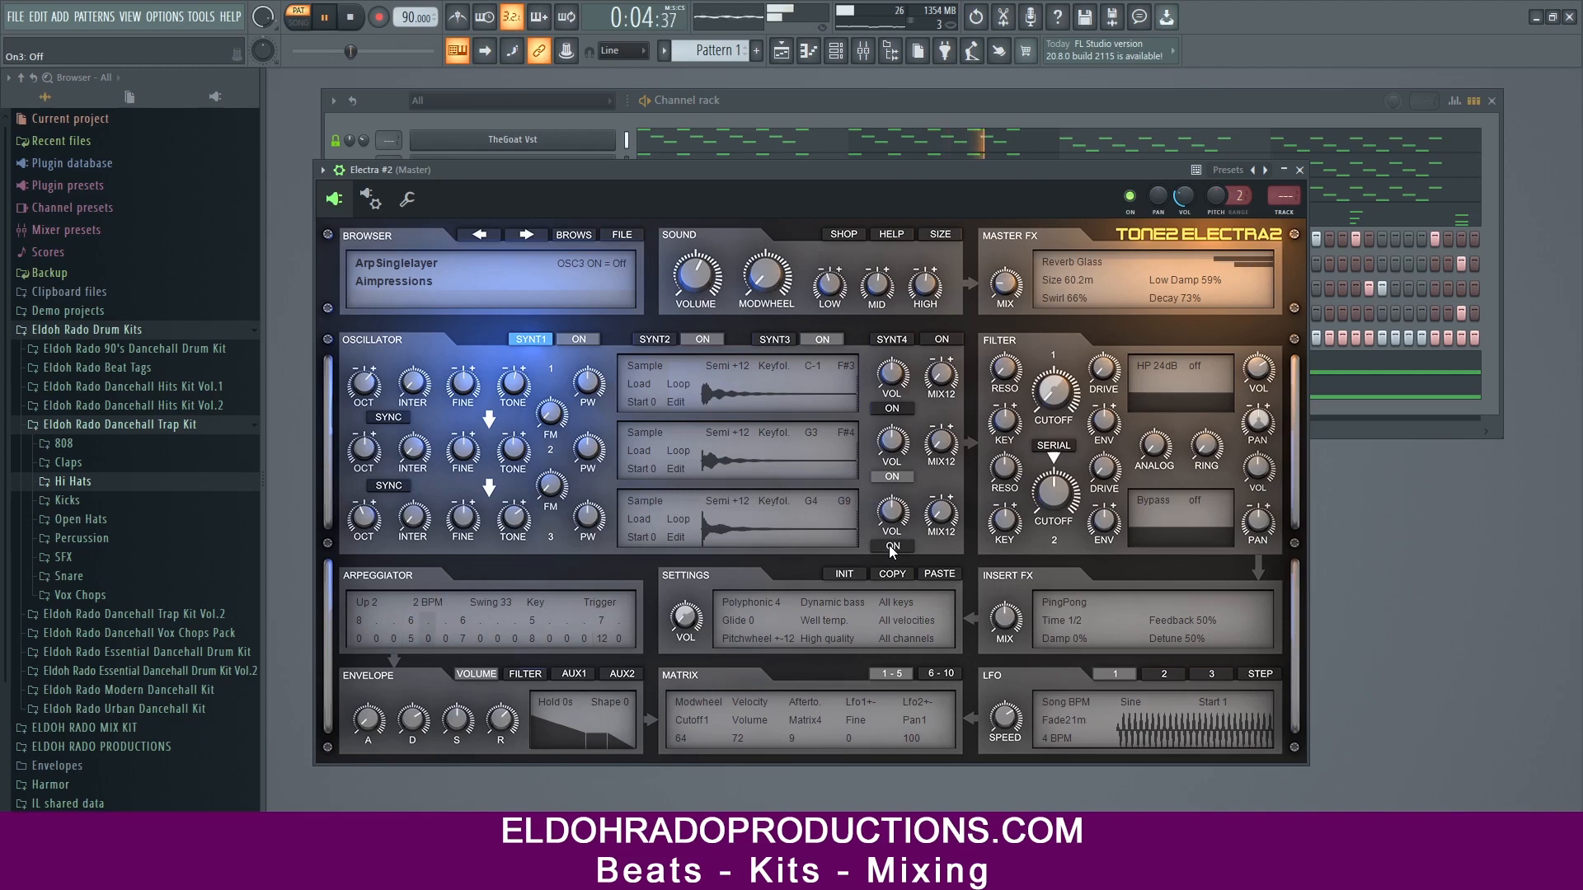
Step: Move the Electra #2 window aside and toggle solo on the Xpand!2_x64 #2 channel
left_click_drag(501, 165, 686, 161)
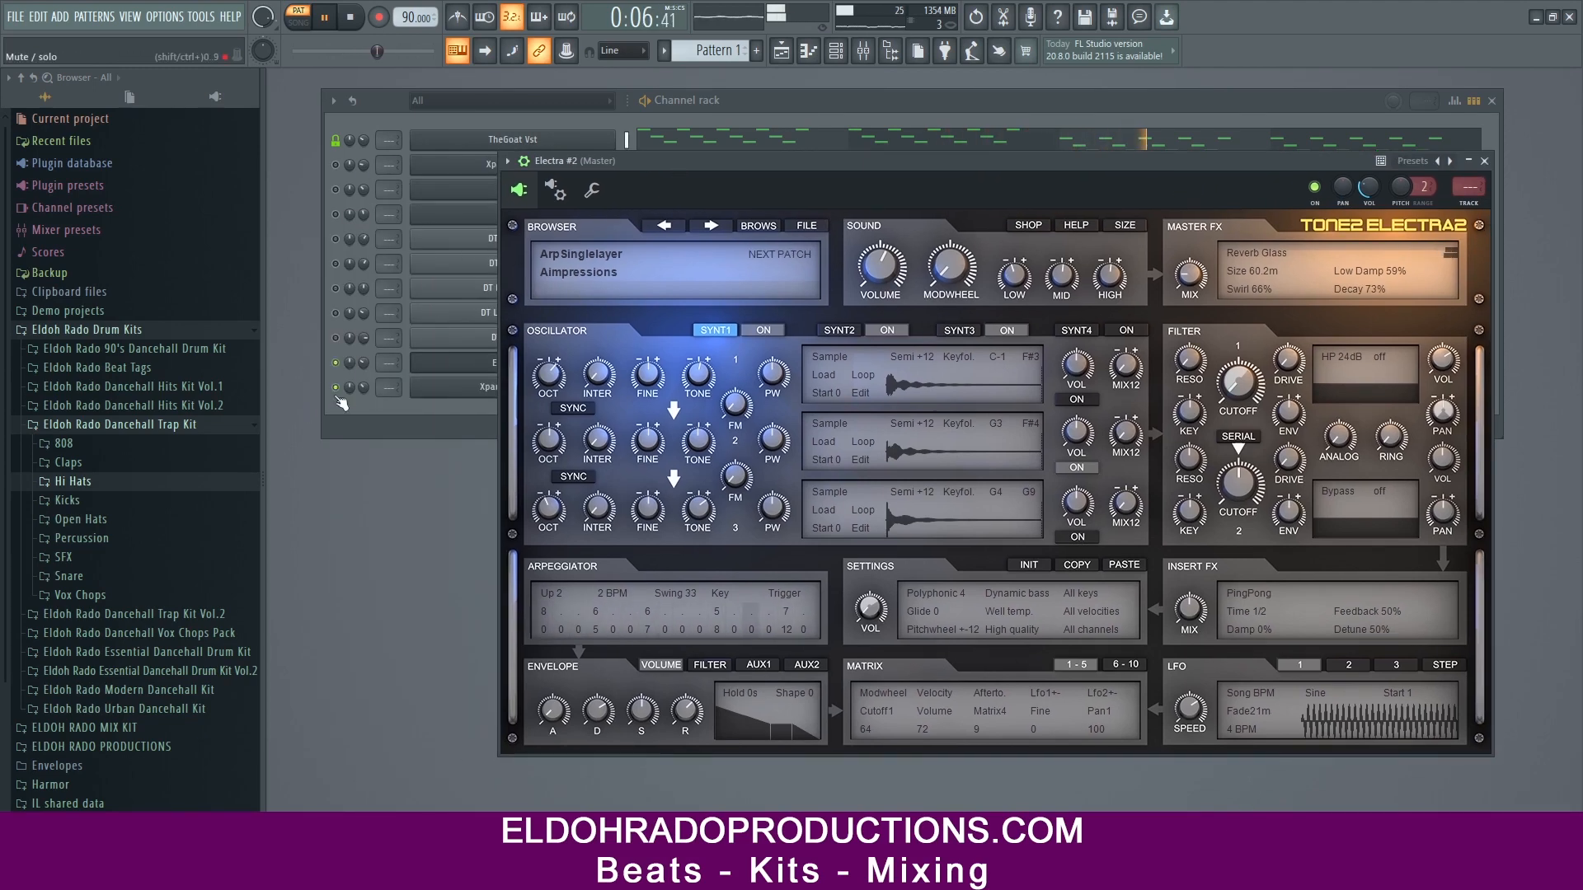
right_click(337, 389)
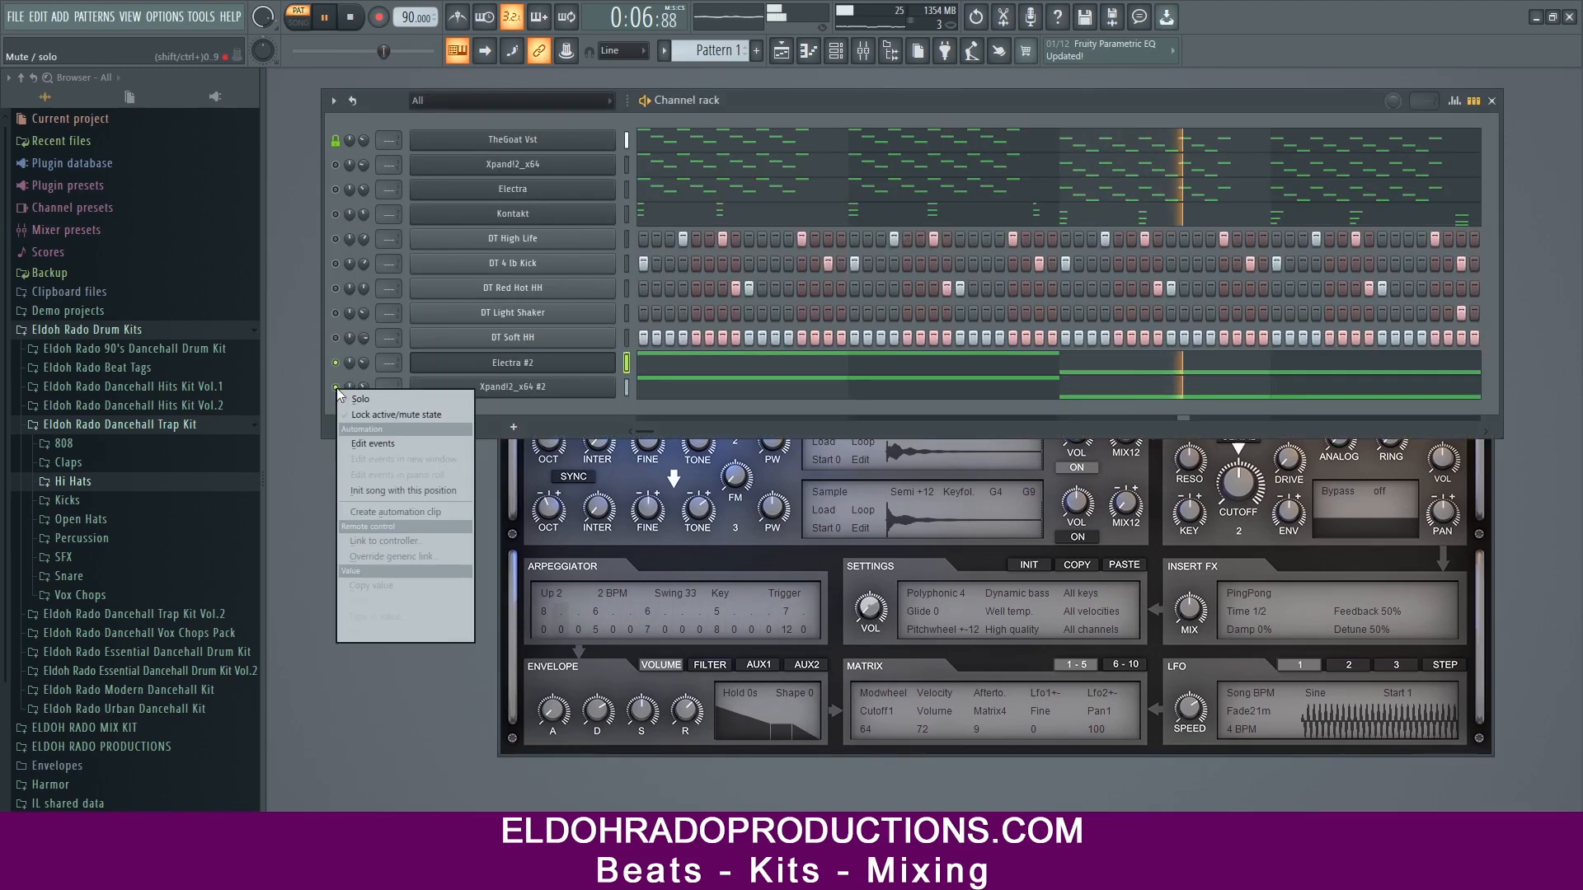
left_click(380, 401)
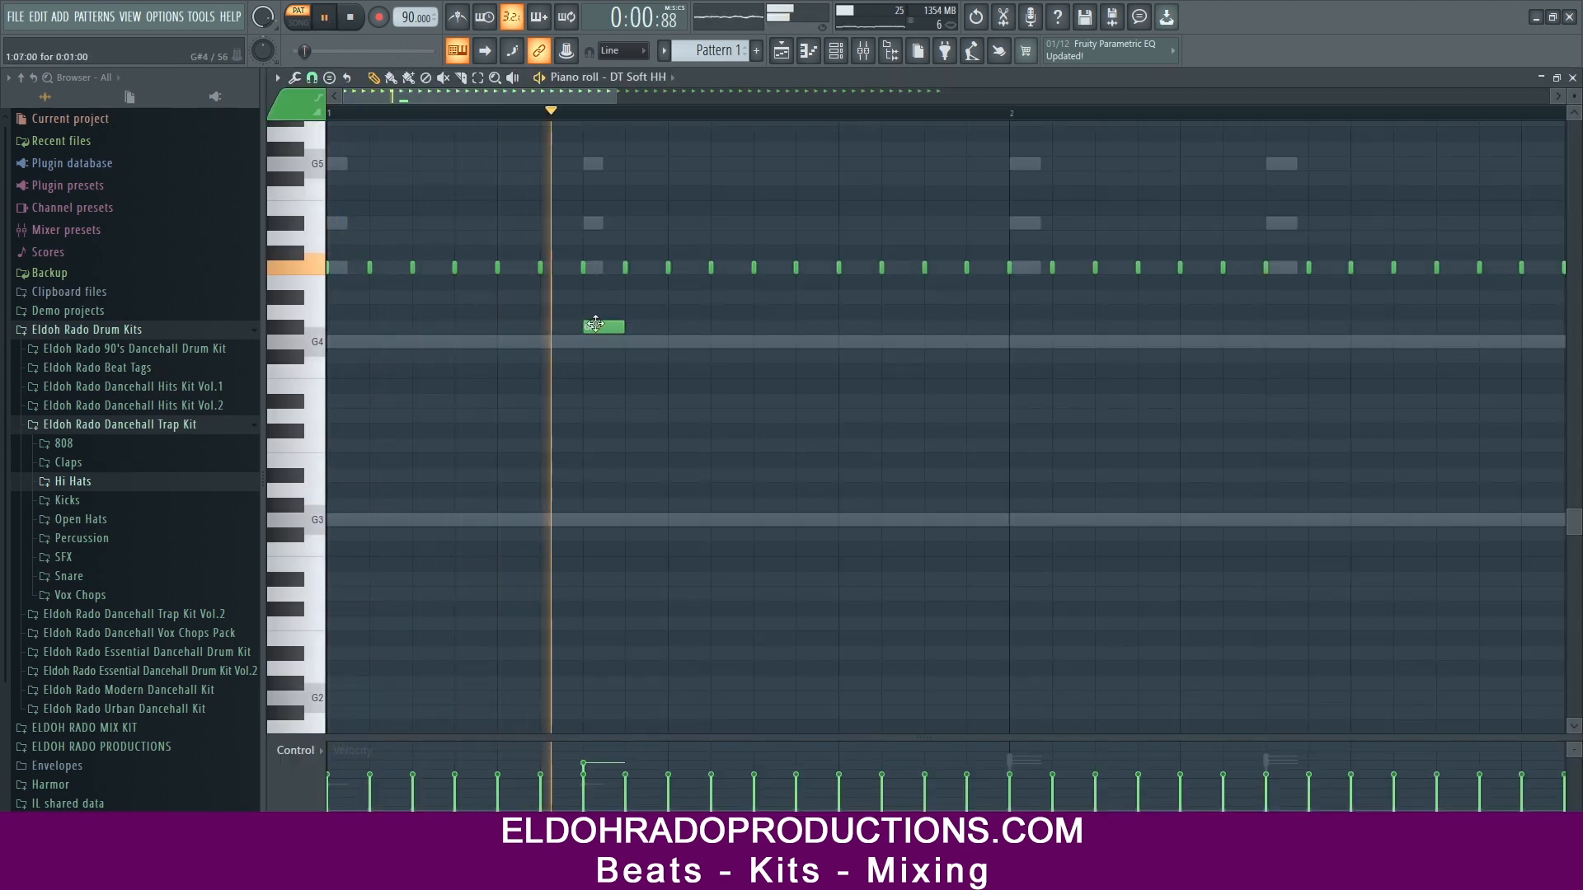
Step: Add a one-step G4 note at step 7 of bar 1 in the DT Soft HH piano roll
key("space")
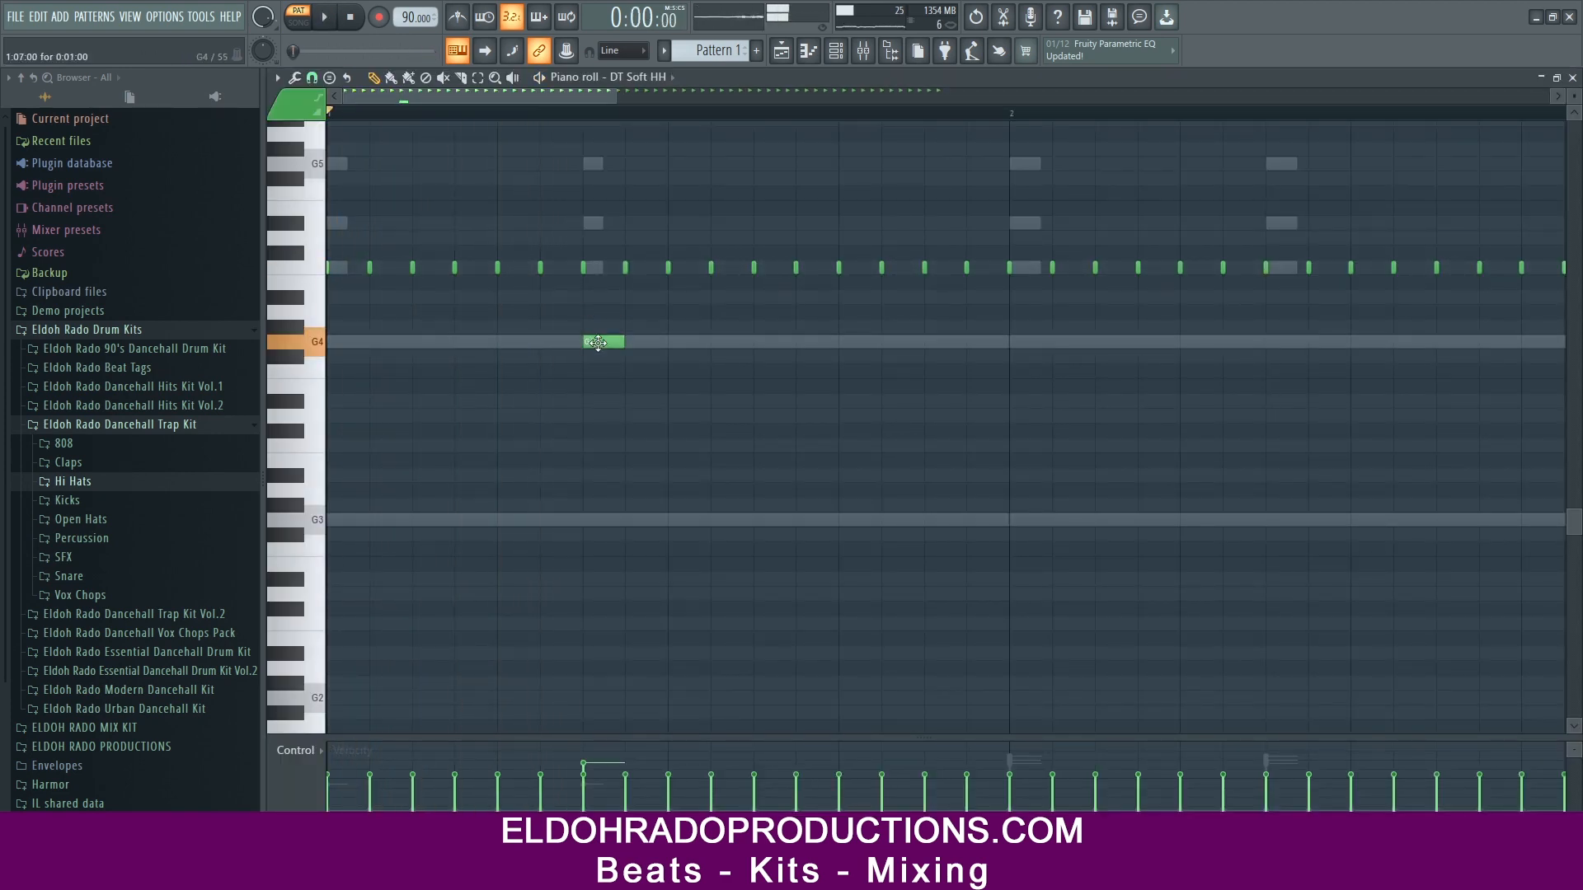
left_click(278, 78)
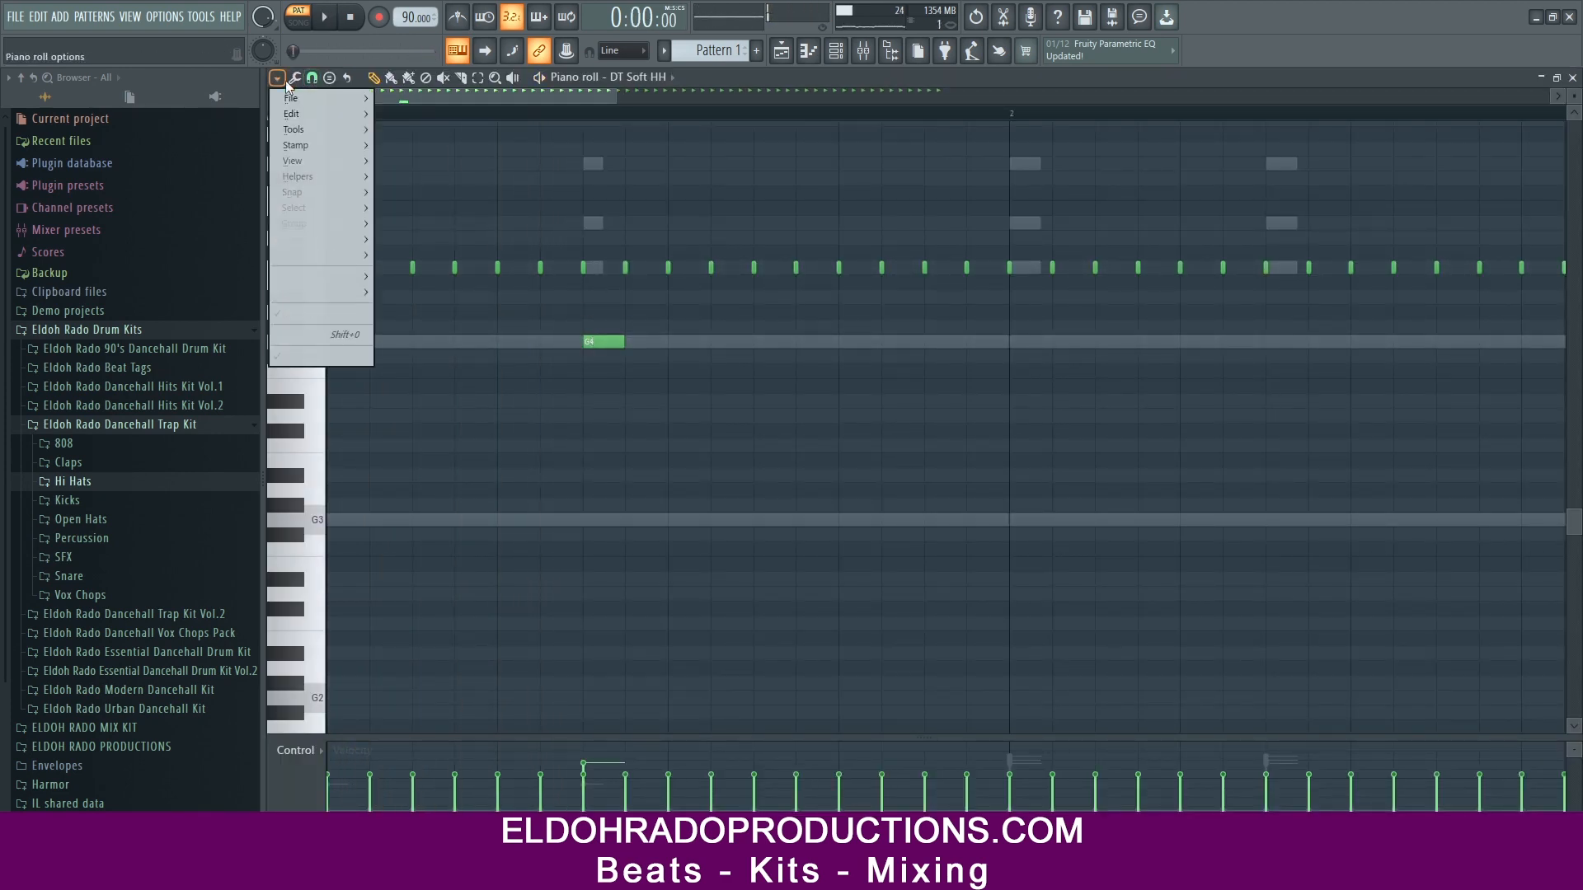
mouse_move(294, 132)
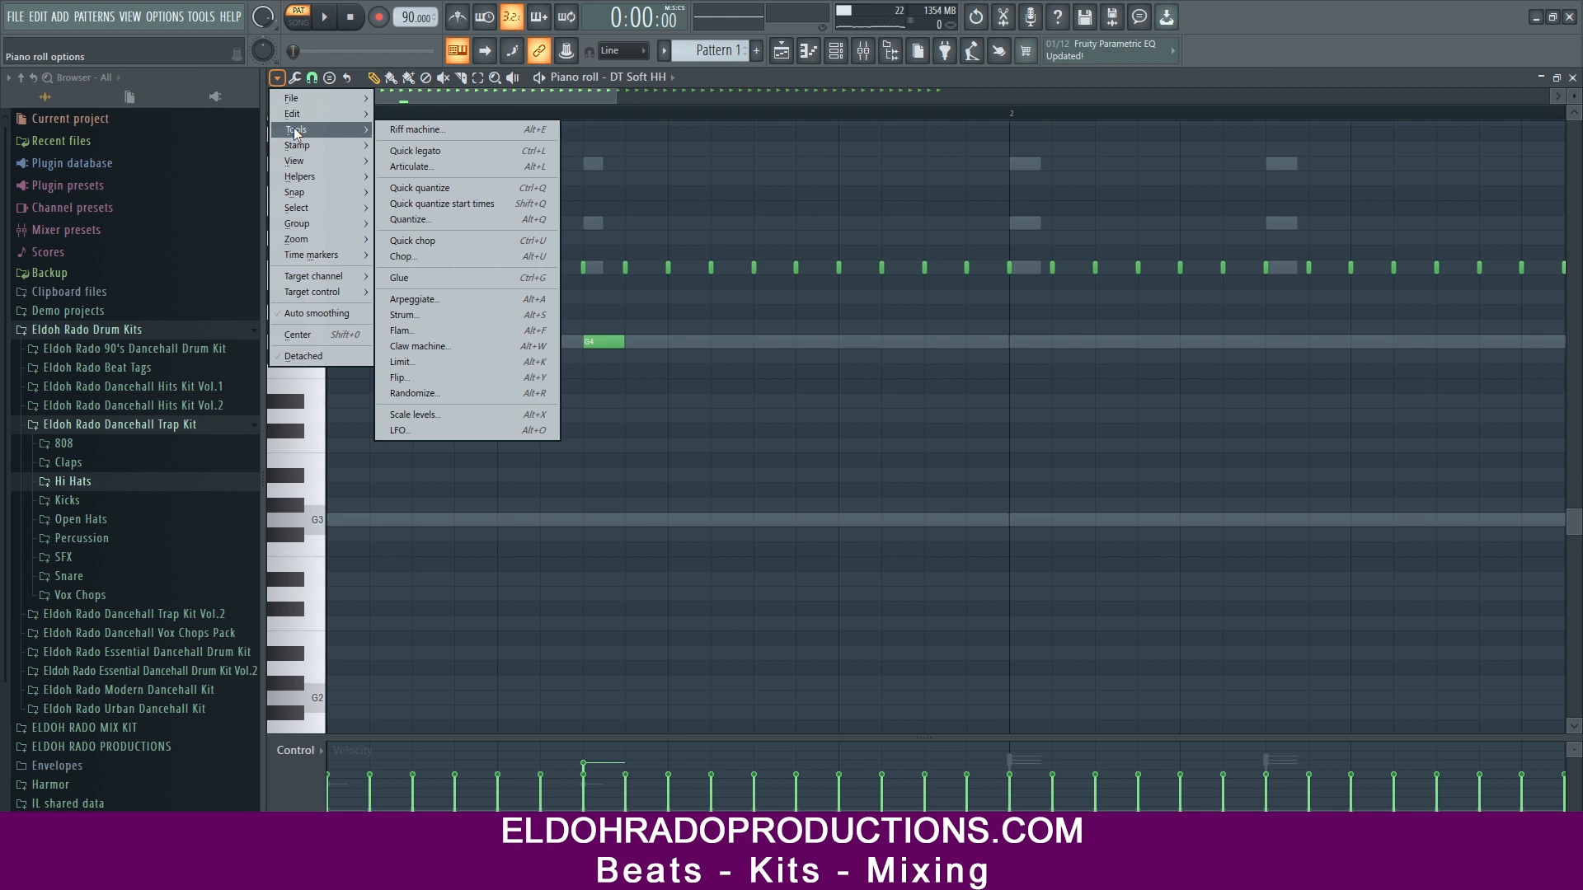
left_click(988, 76)
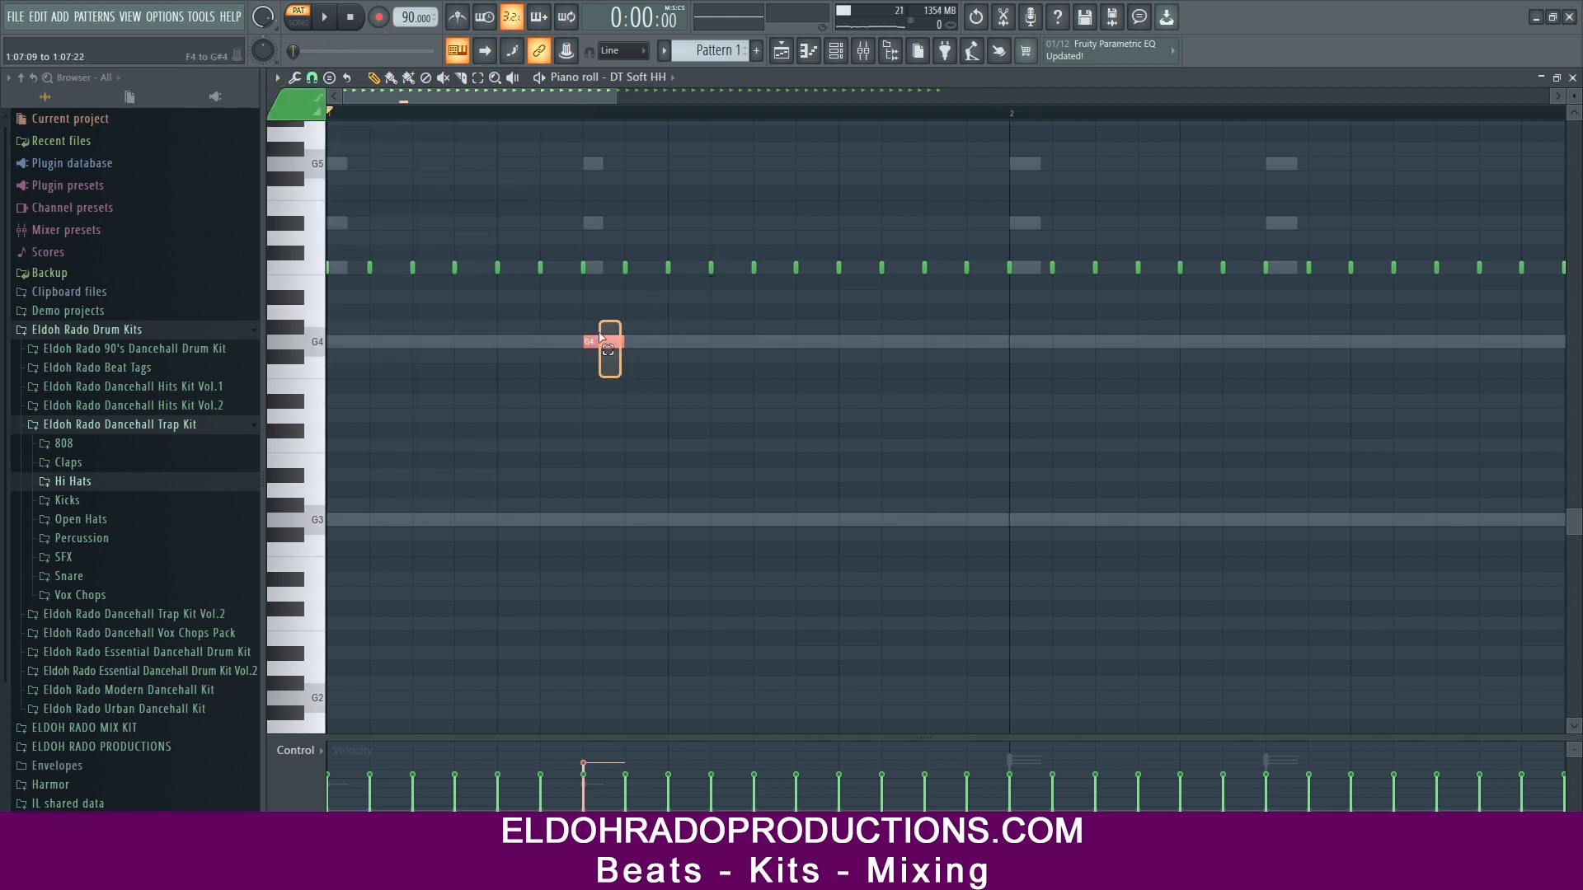
Step: Chop the G4 hi-hat note into four slices and ramp their velocities upward from a low level
key("alt+u")
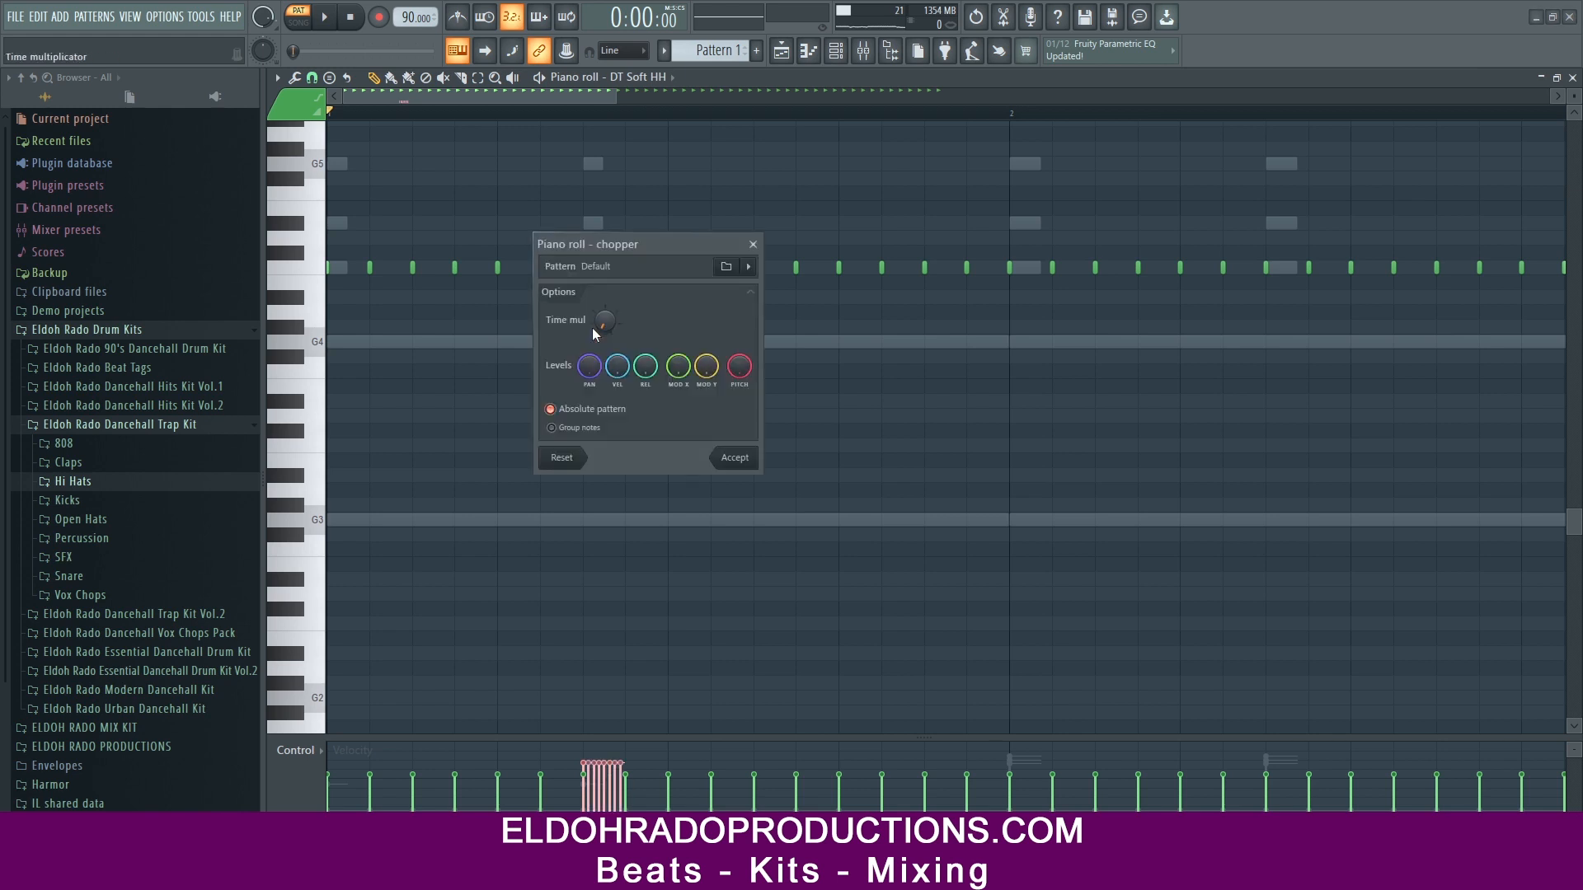
left_click_drag(652, 244, 1053, 245)
key("space")
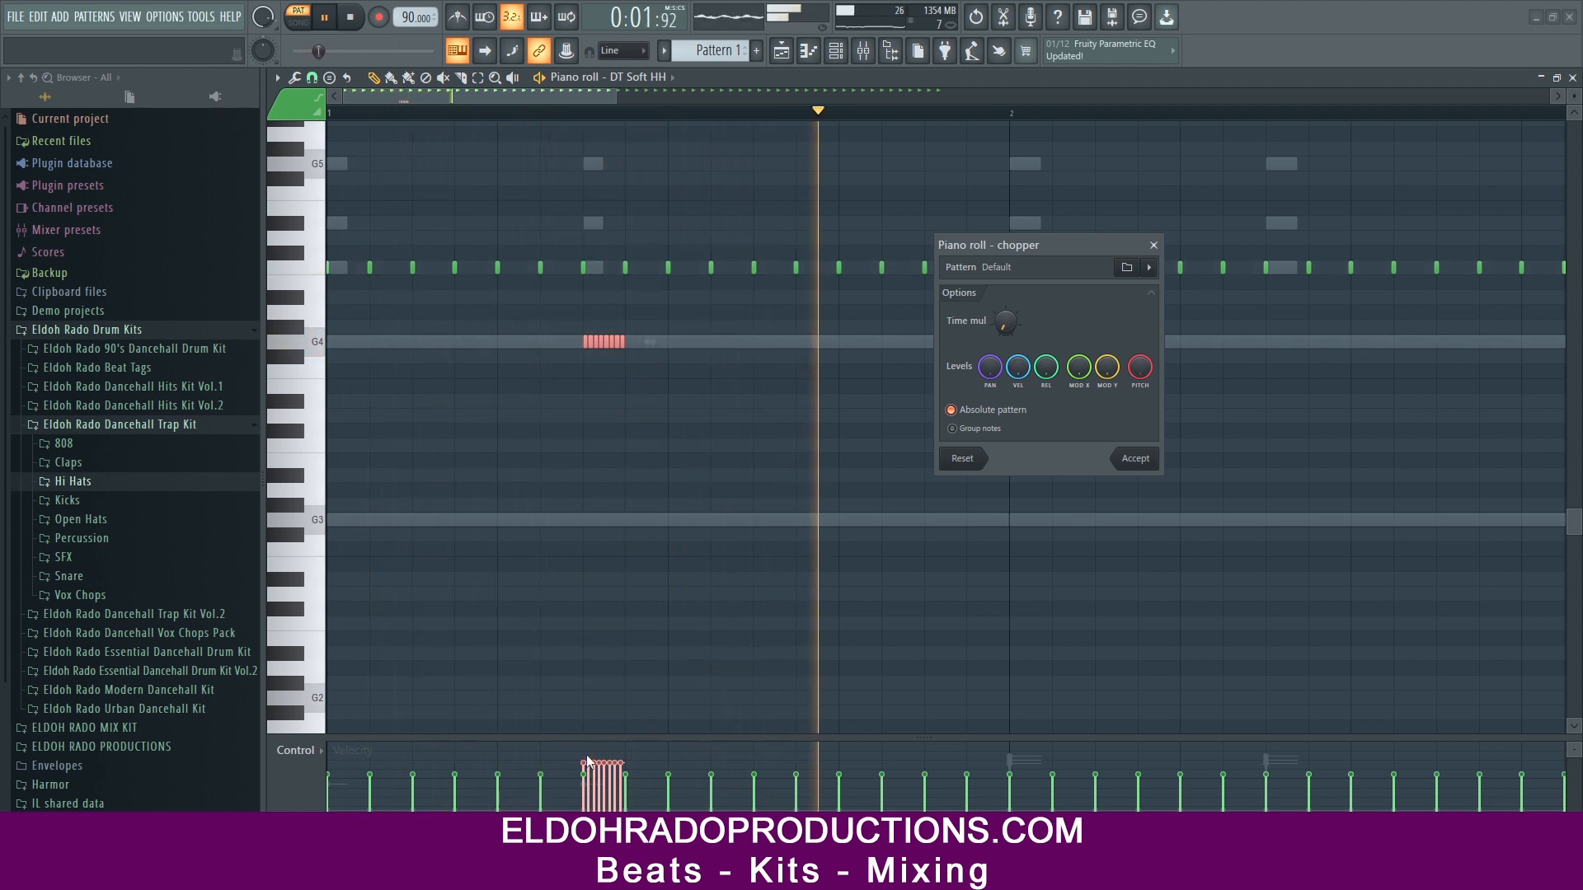
key("space")
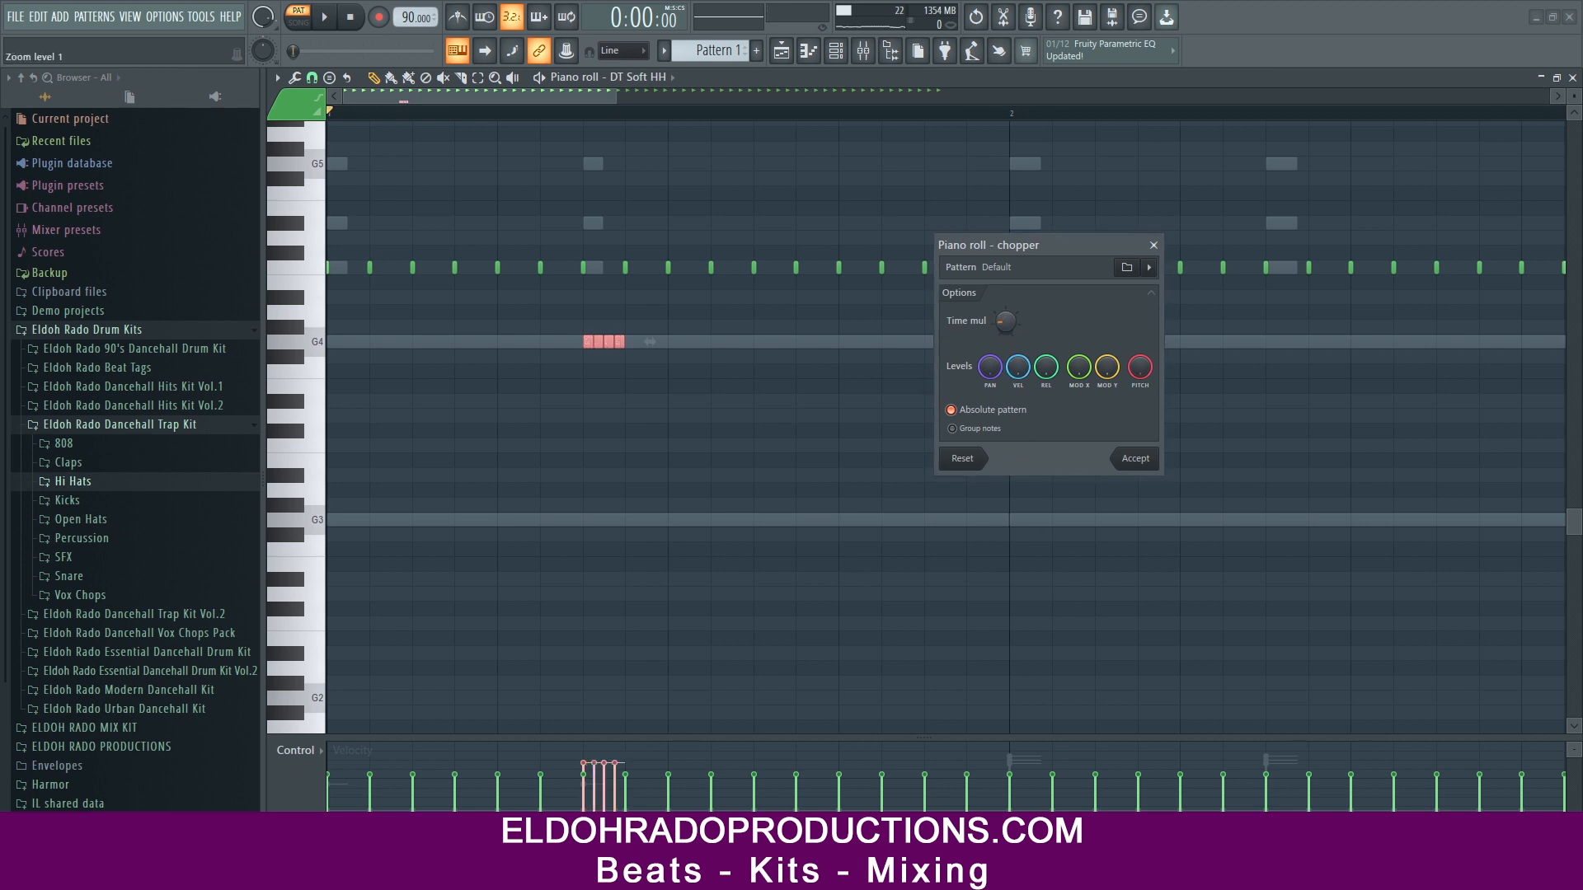
key("space")
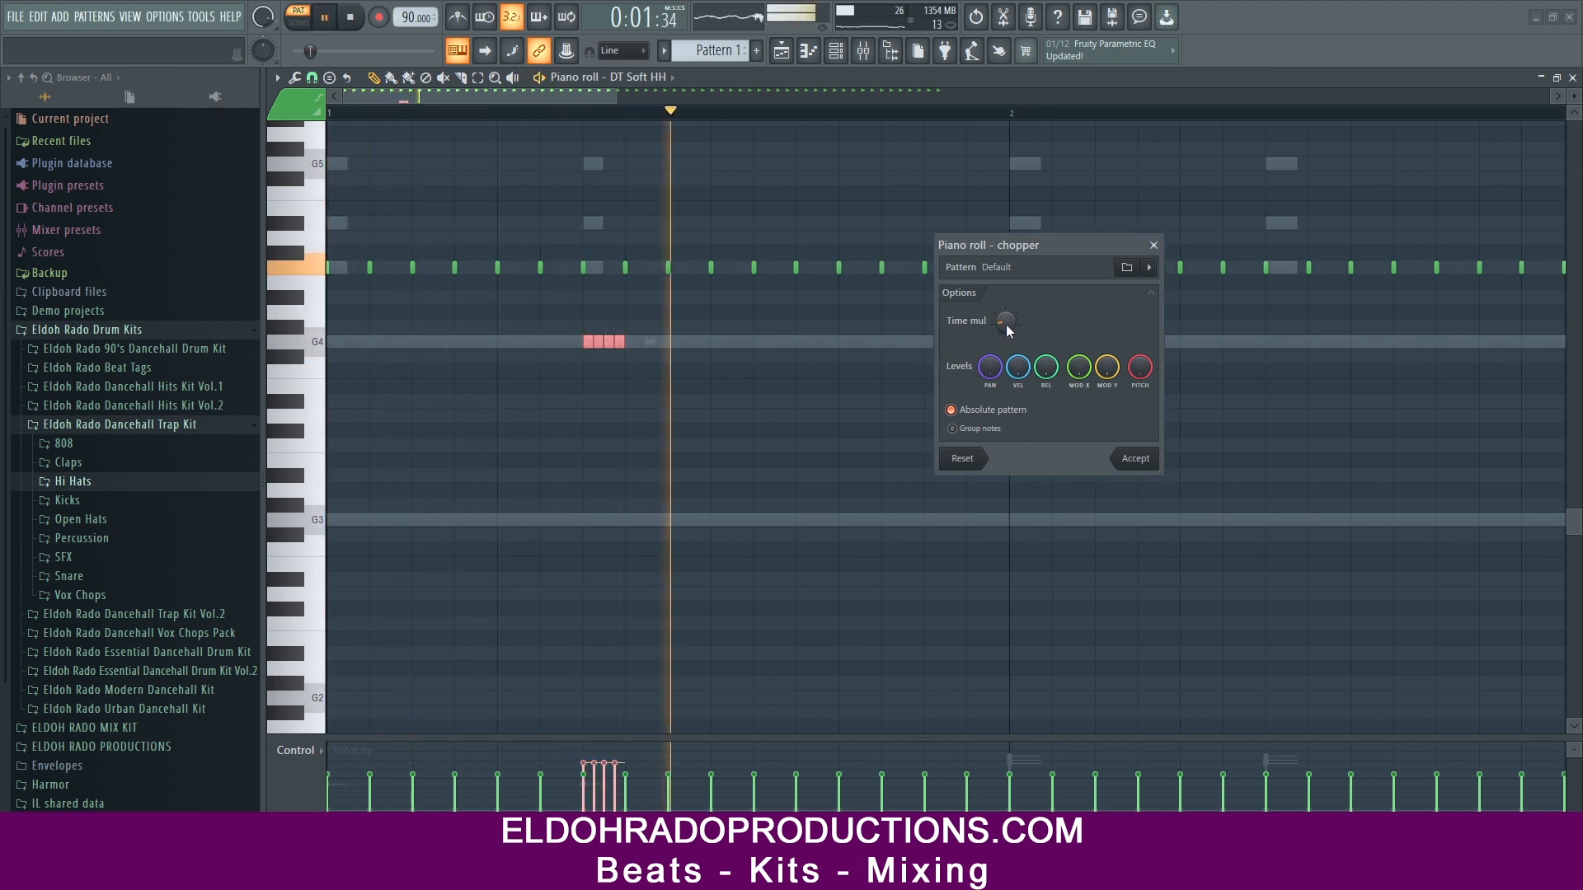
left_click(1135, 458)
left_click_drag(584, 811, 620, 803)
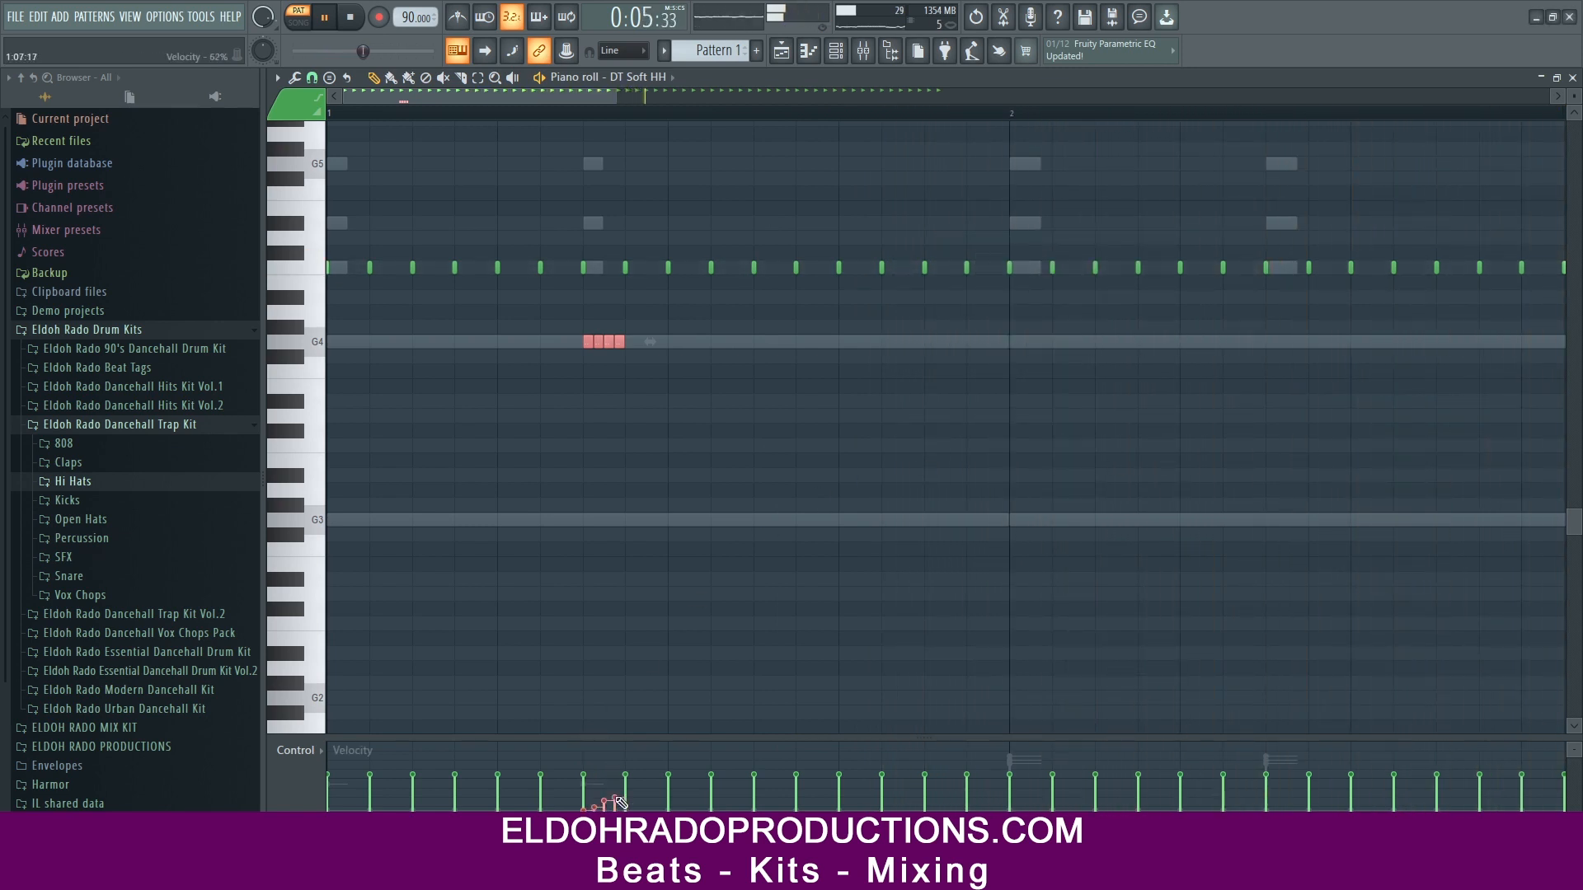
key("space")
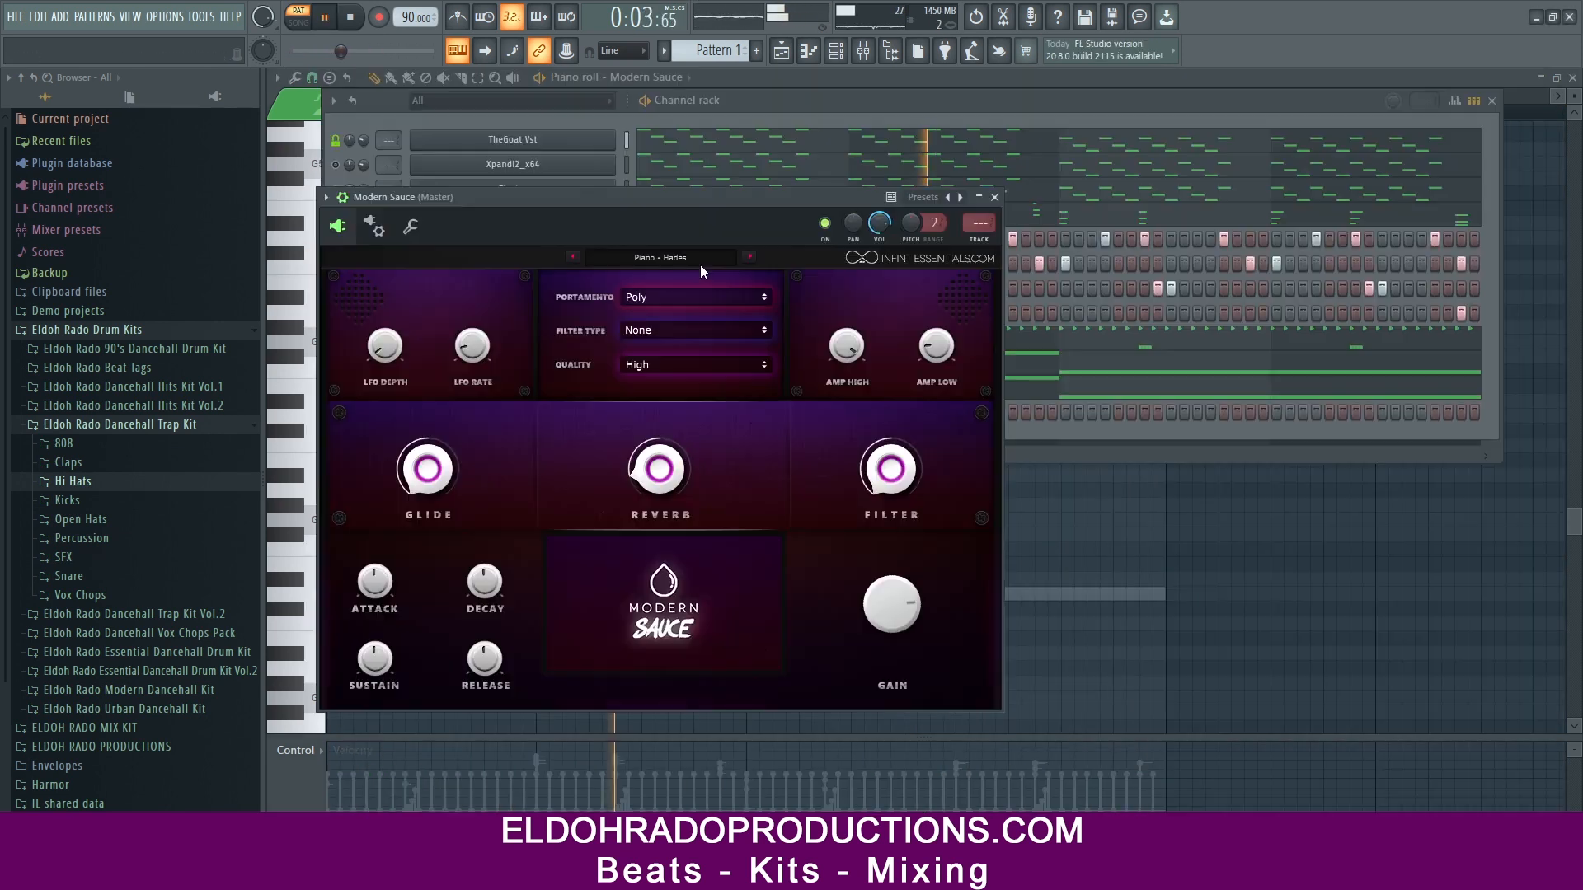
Step: Load the Piano - Menace preset in Modern Sauce, lower its channel volume to 34%, and close the plugin window
left_click(748, 259)
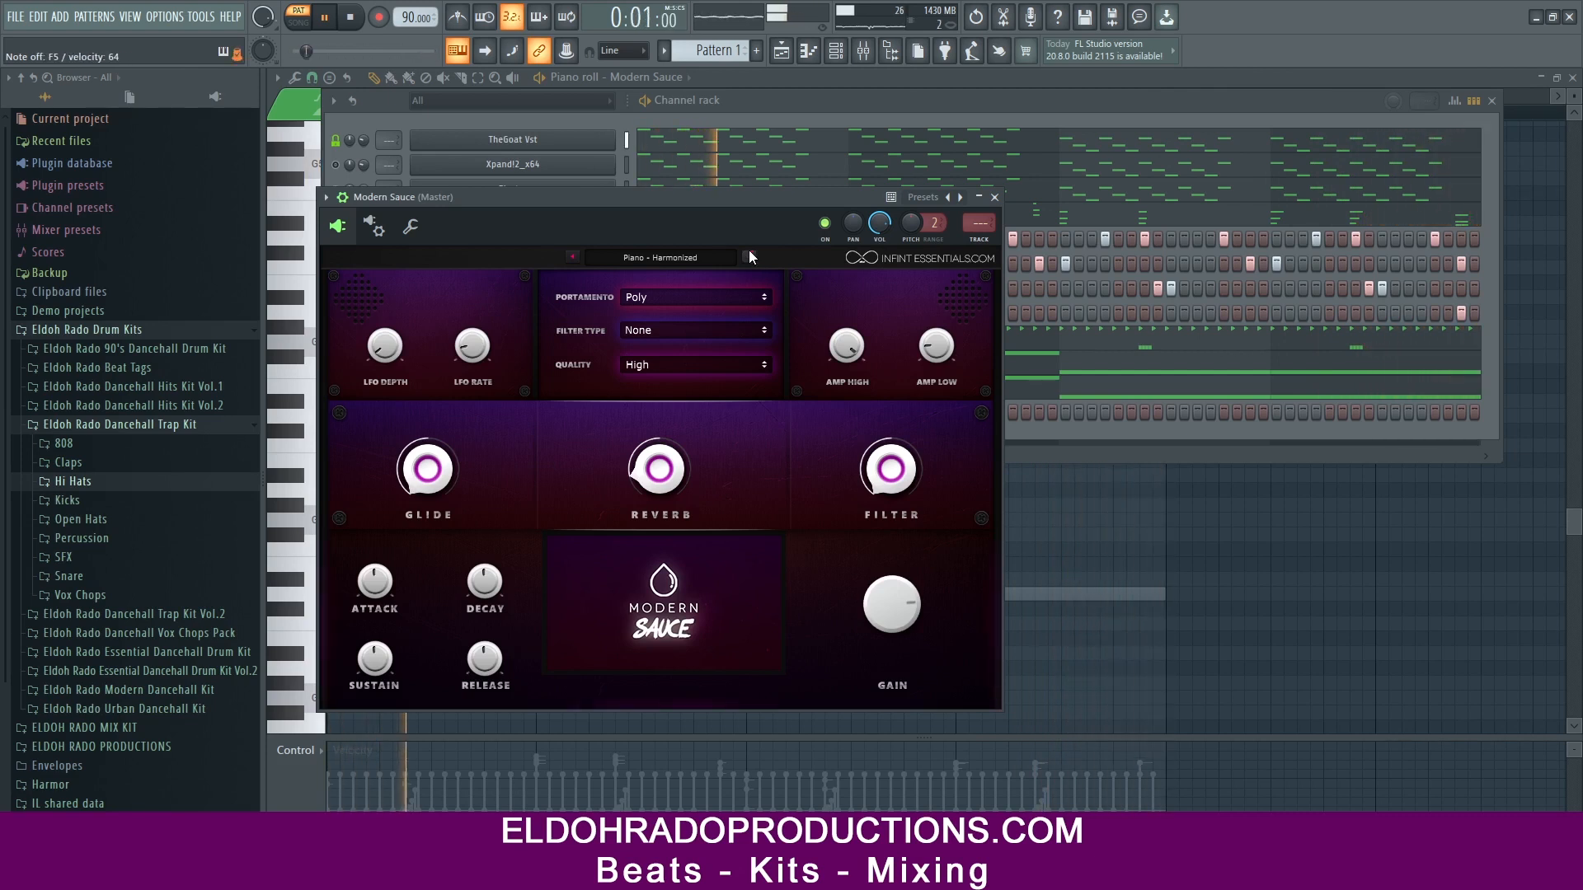
left_click(751, 255)
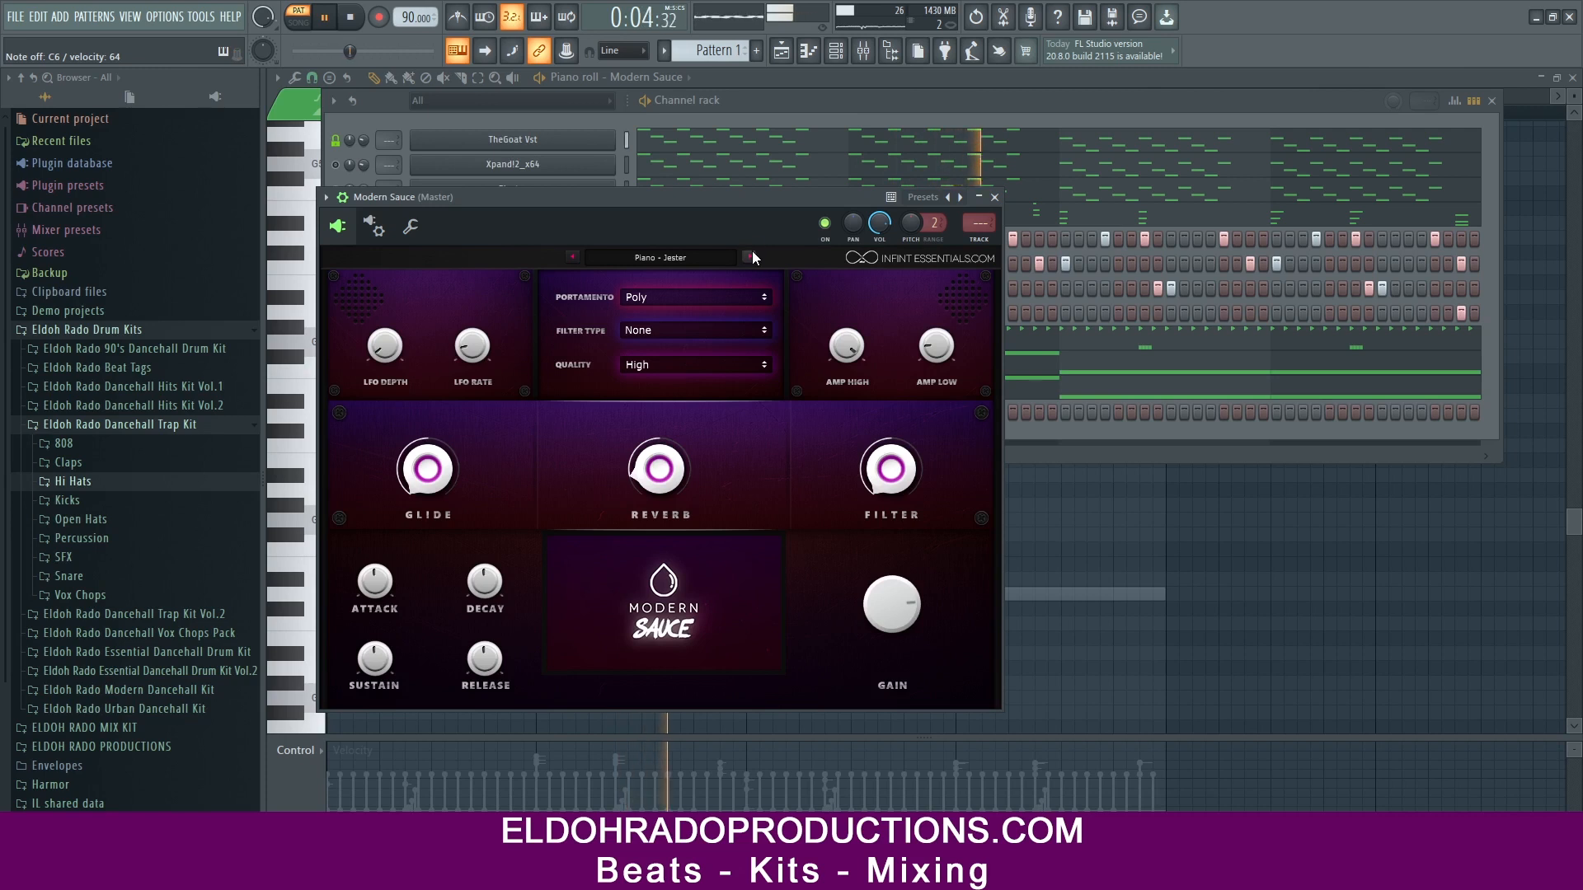
left_click(750, 256)
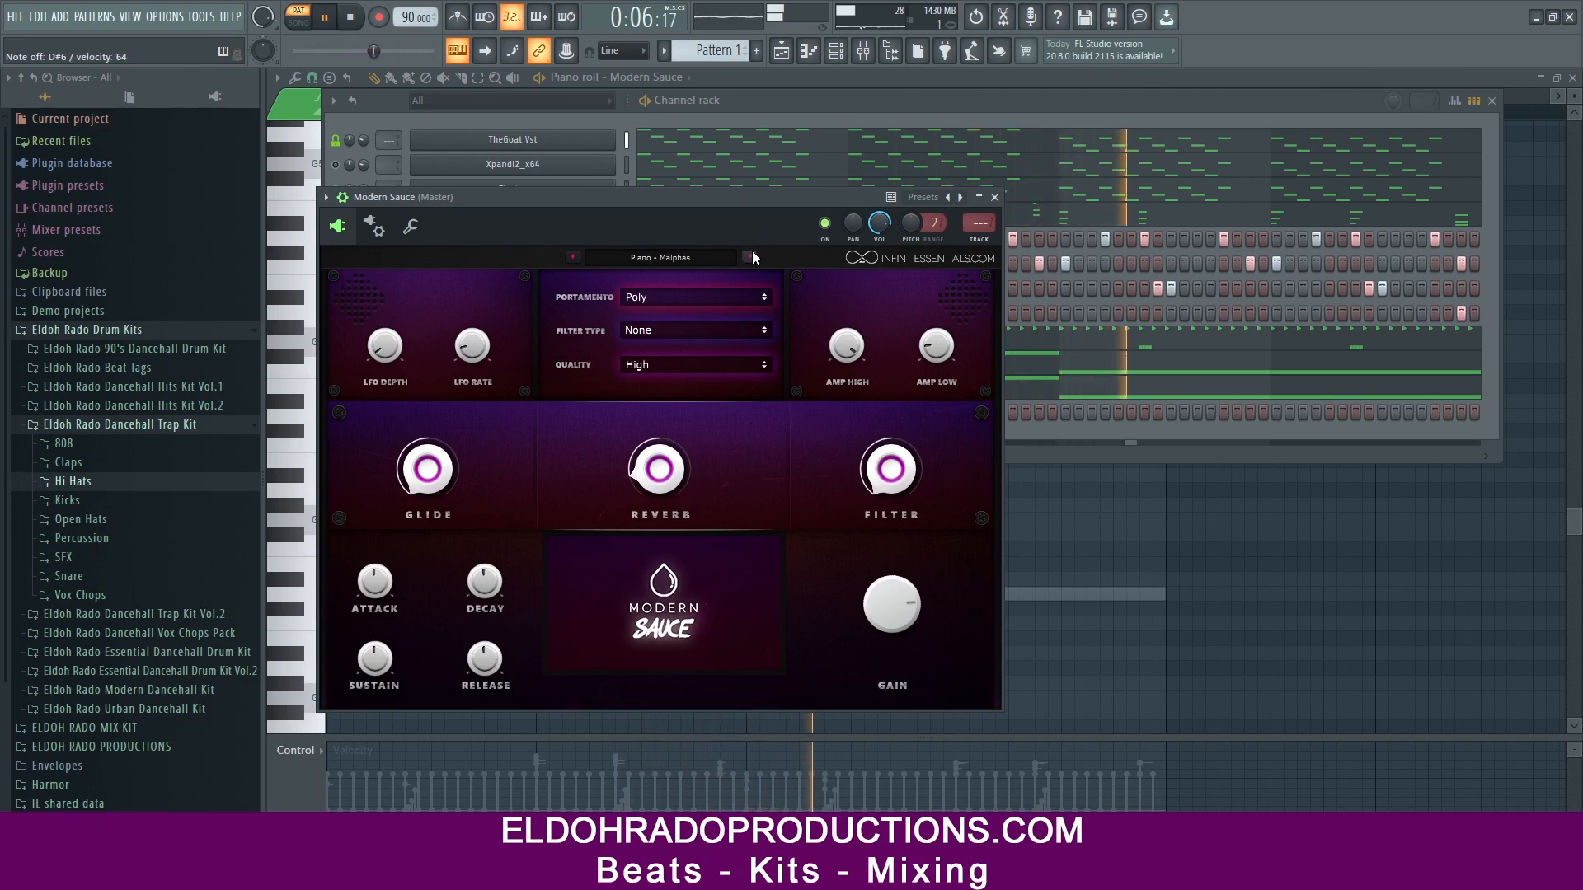
left_click(751, 255)
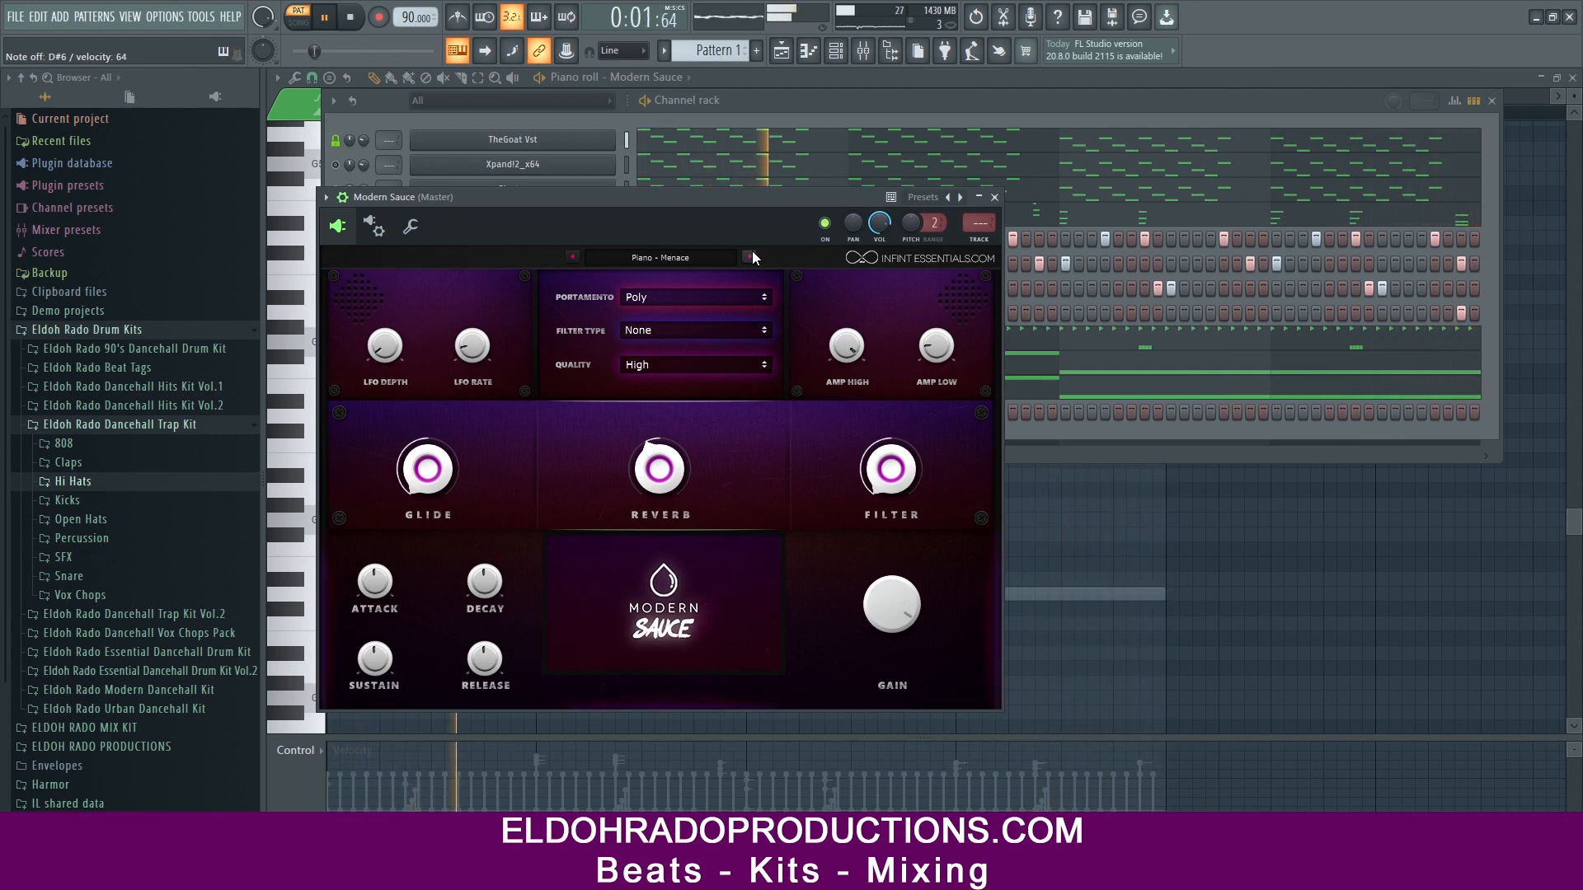
left_click_drag(879, 224, 884, 237)
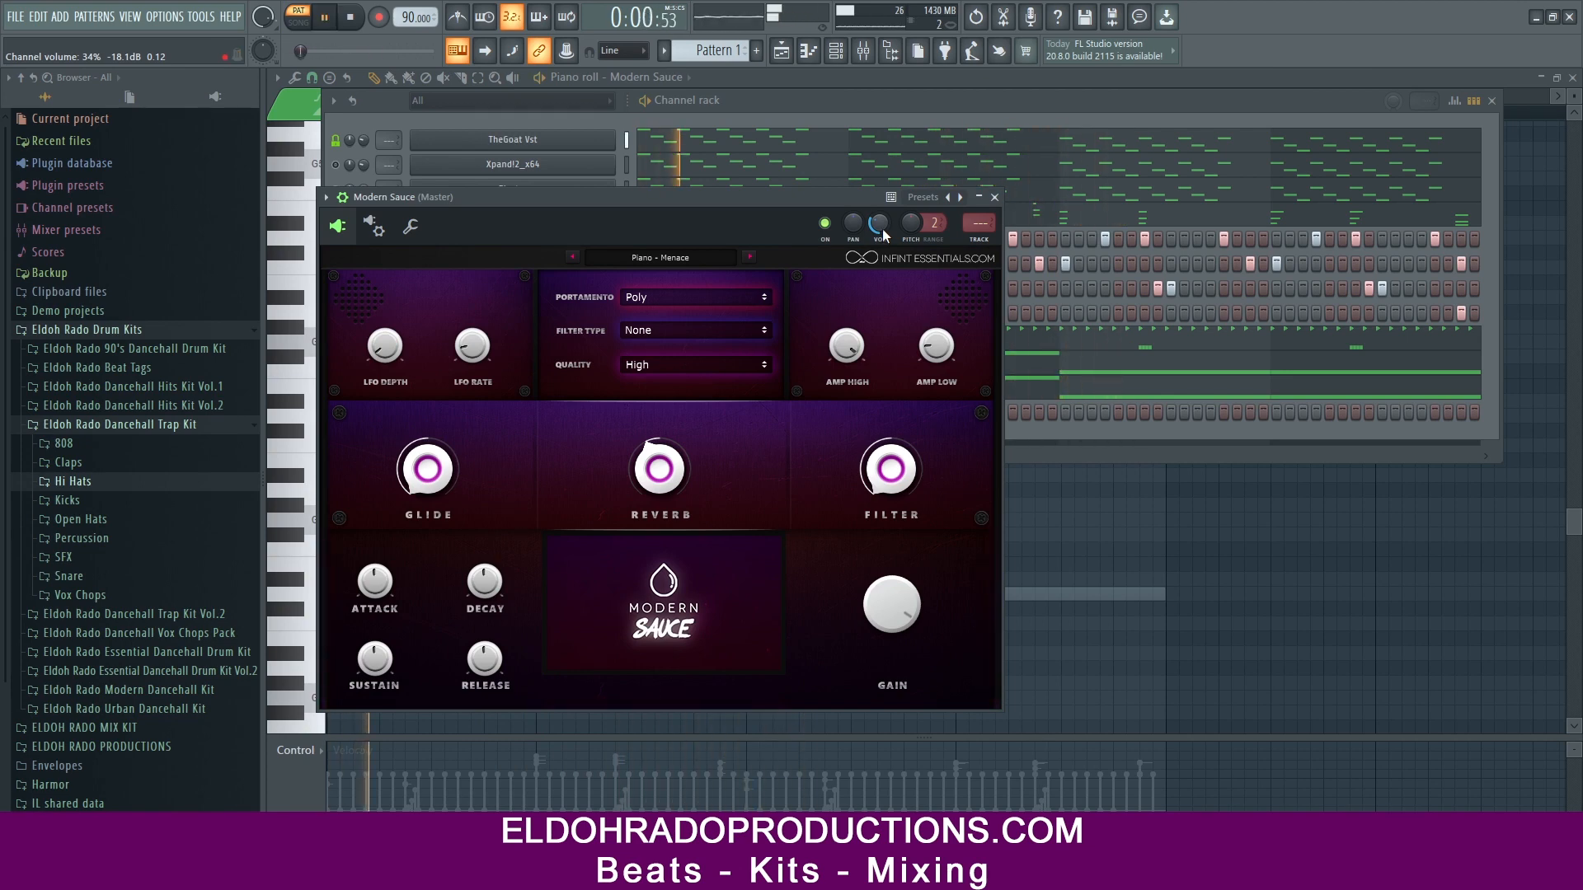
key("space")
left_click(994, 197)
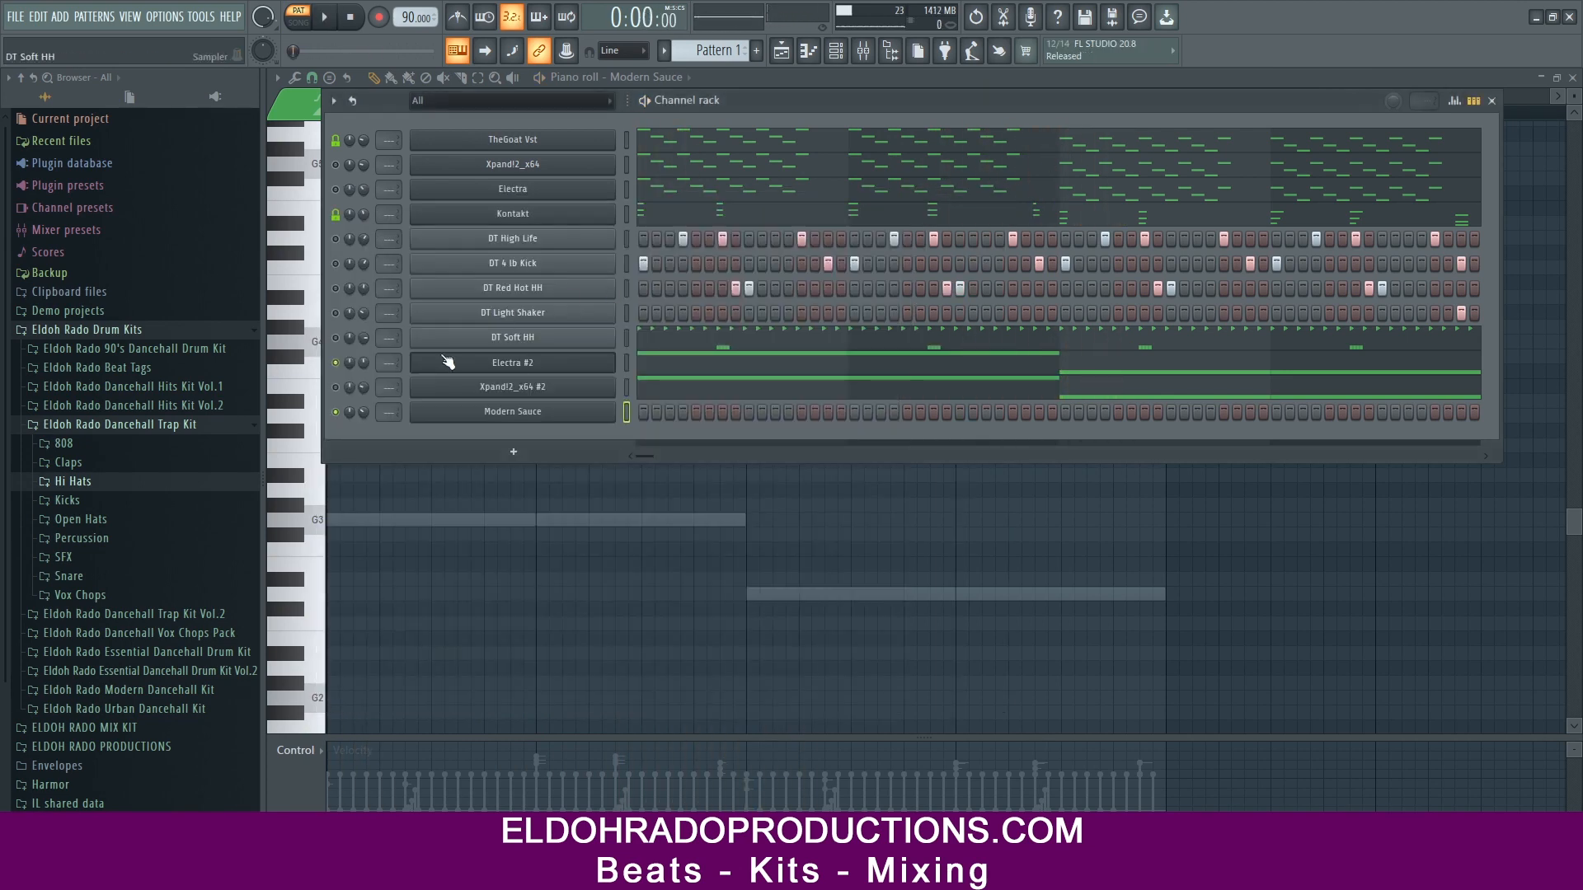
Step: Solo and unsolo Modern Sauce to bring all channels back in, and audition the full pattern
right_click(335, 413)
left_click(347, 420)
right_click(338, 415)
left_click(343, 419)
key("space")
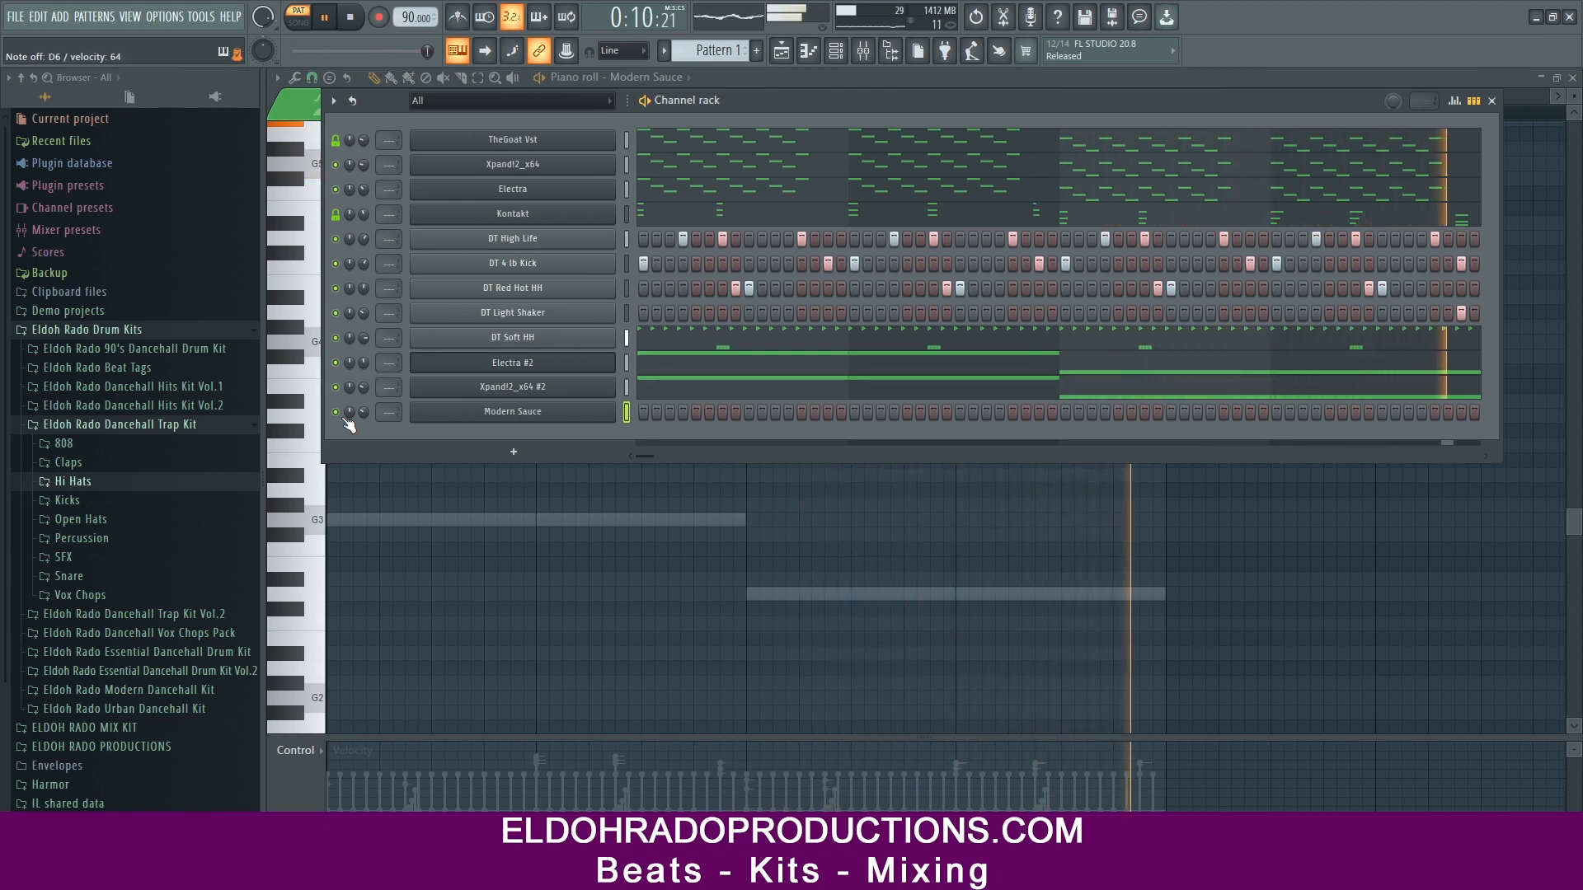
key("space")
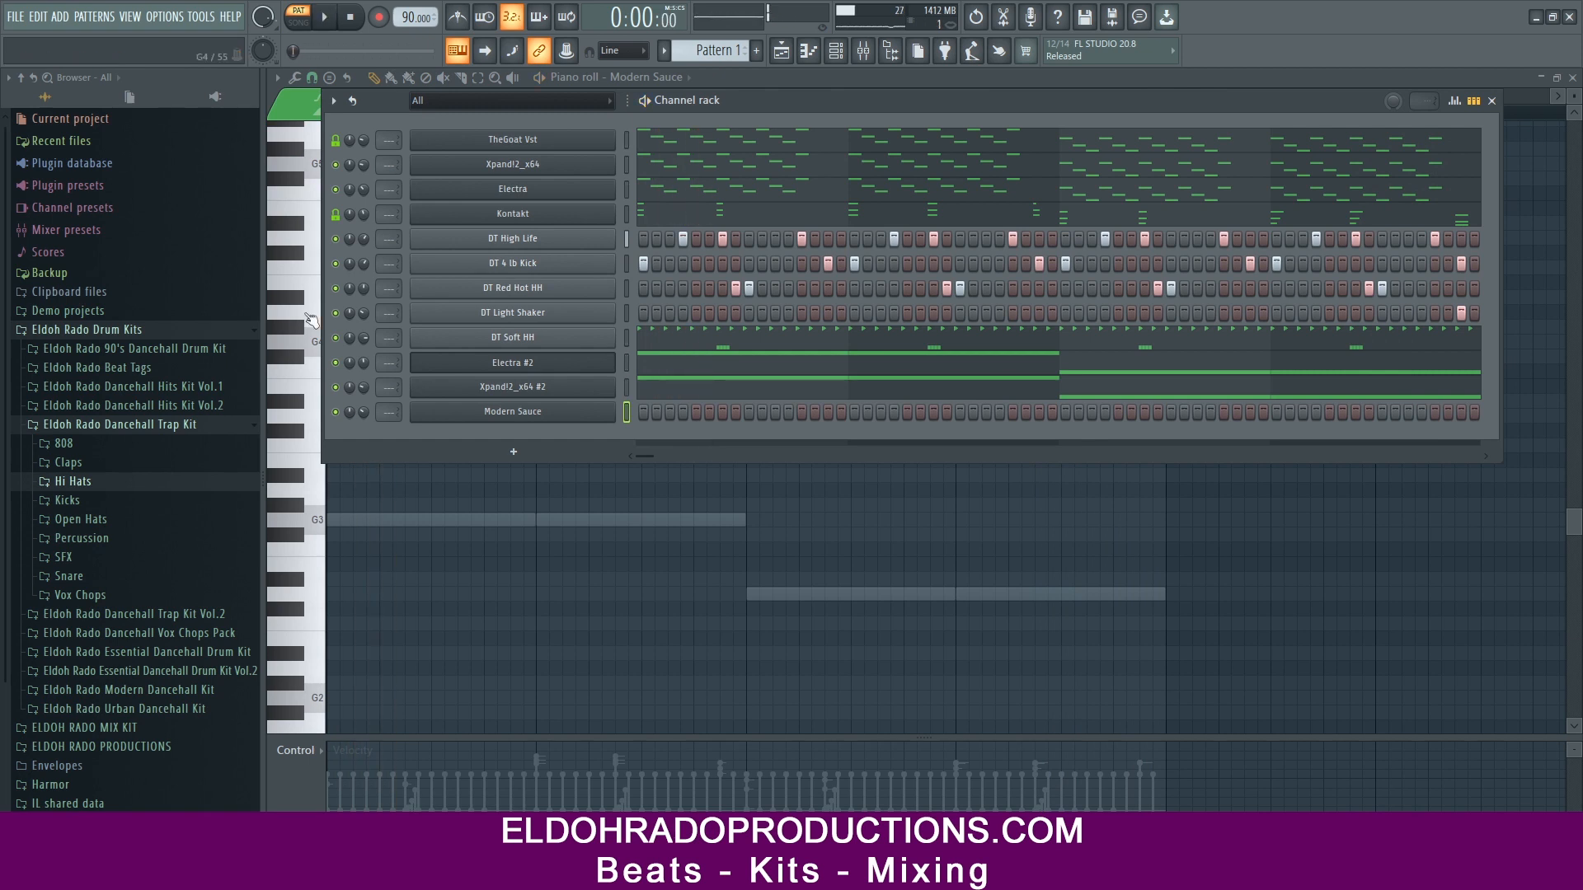
Step: Record a Modern Sauce melody live over the four-bar pattern, with Everything chosen as the recording type
left_click(379, 17)
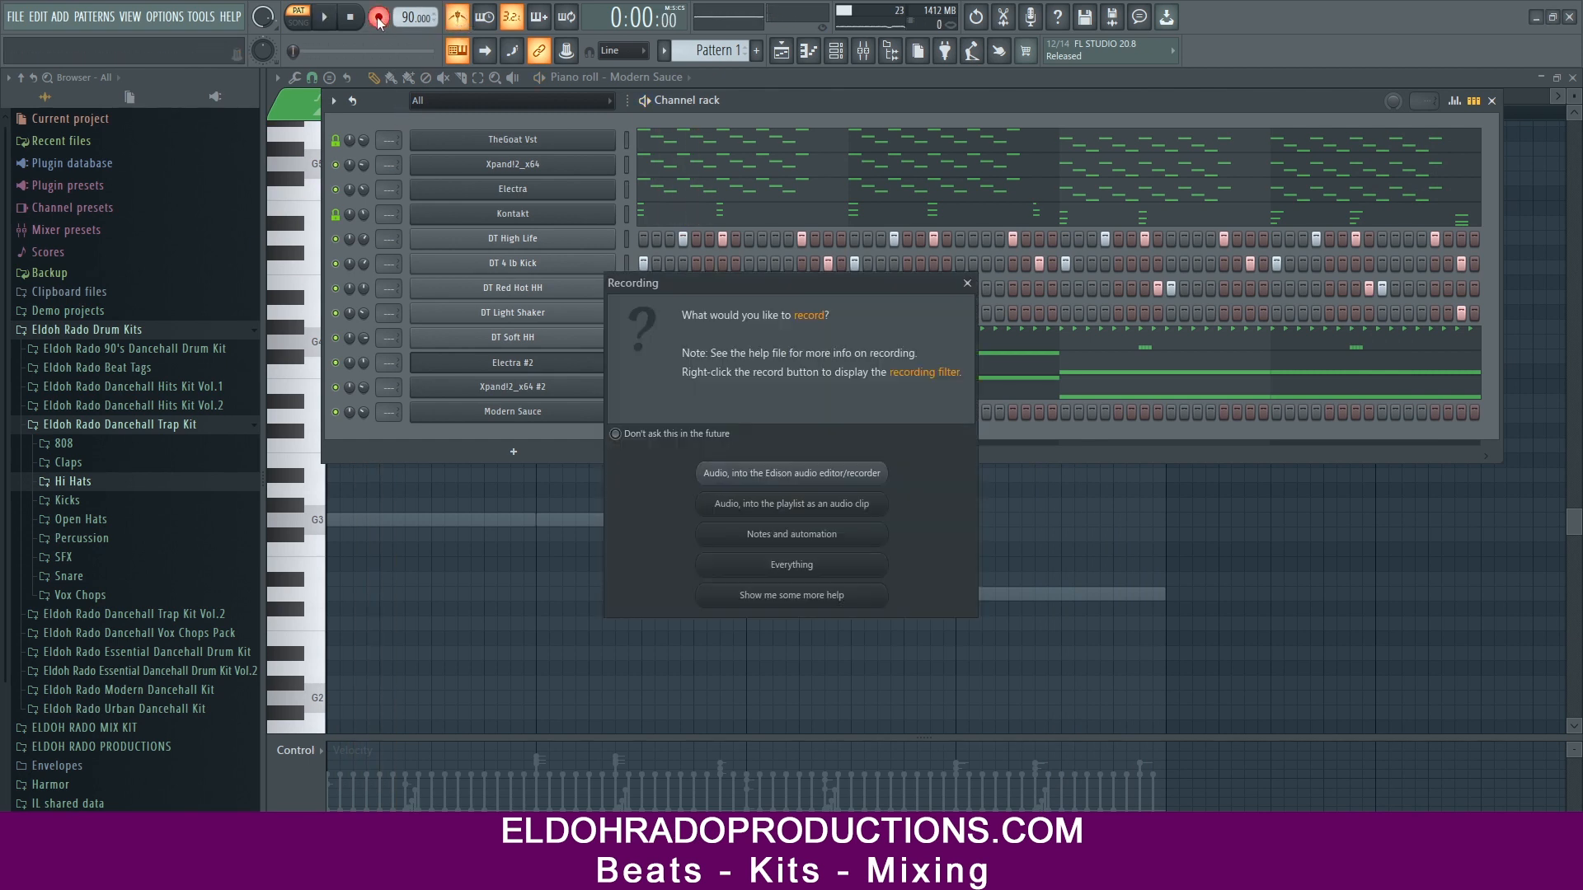
left_click(784, 565)
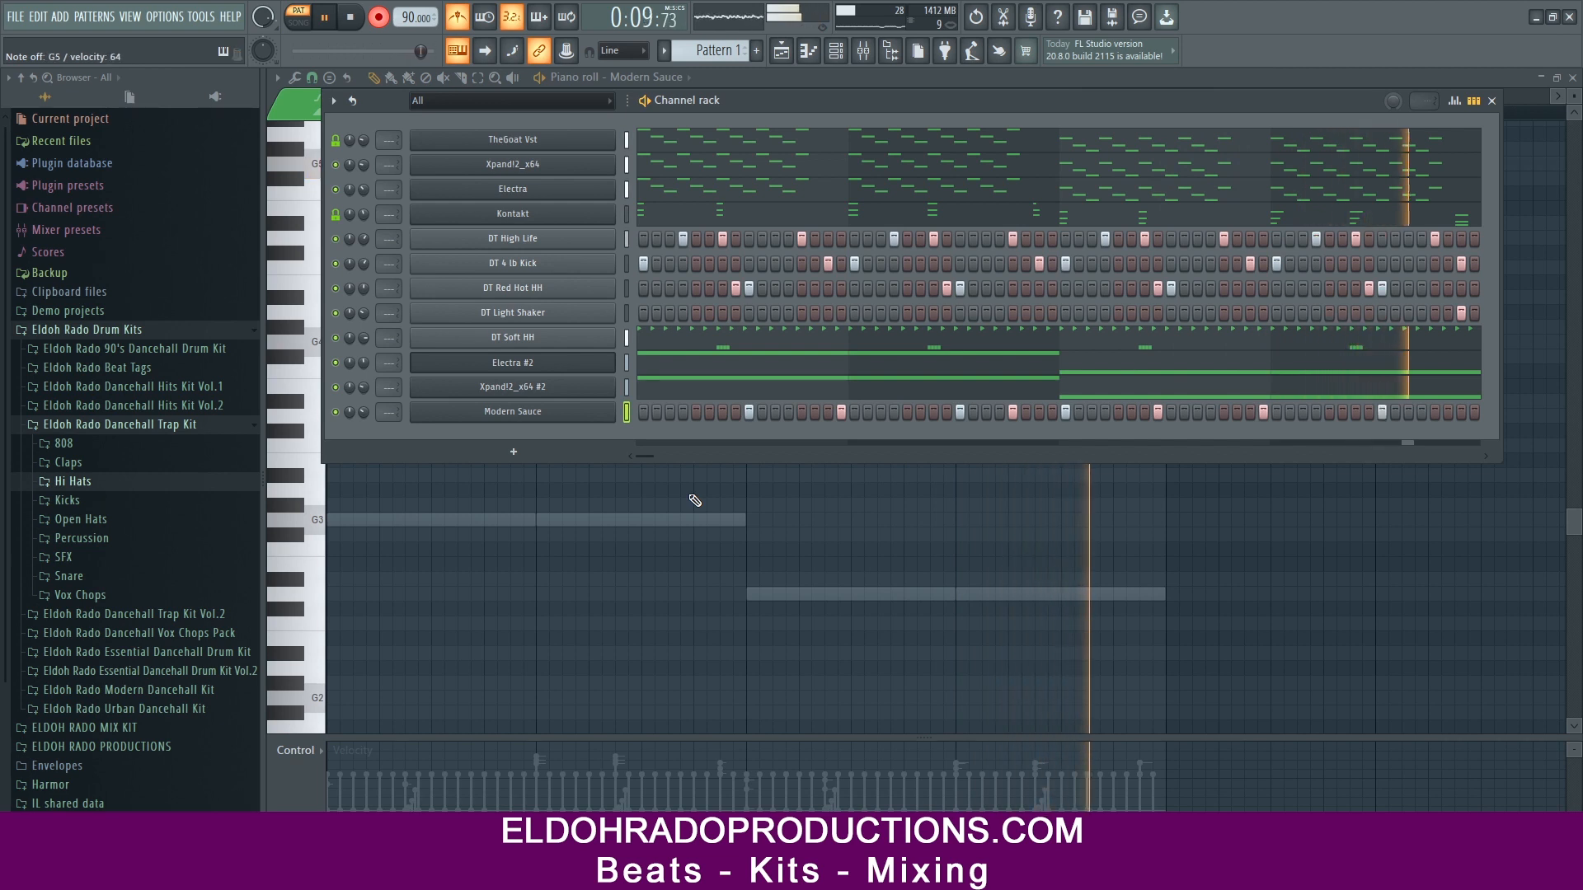
key("space")
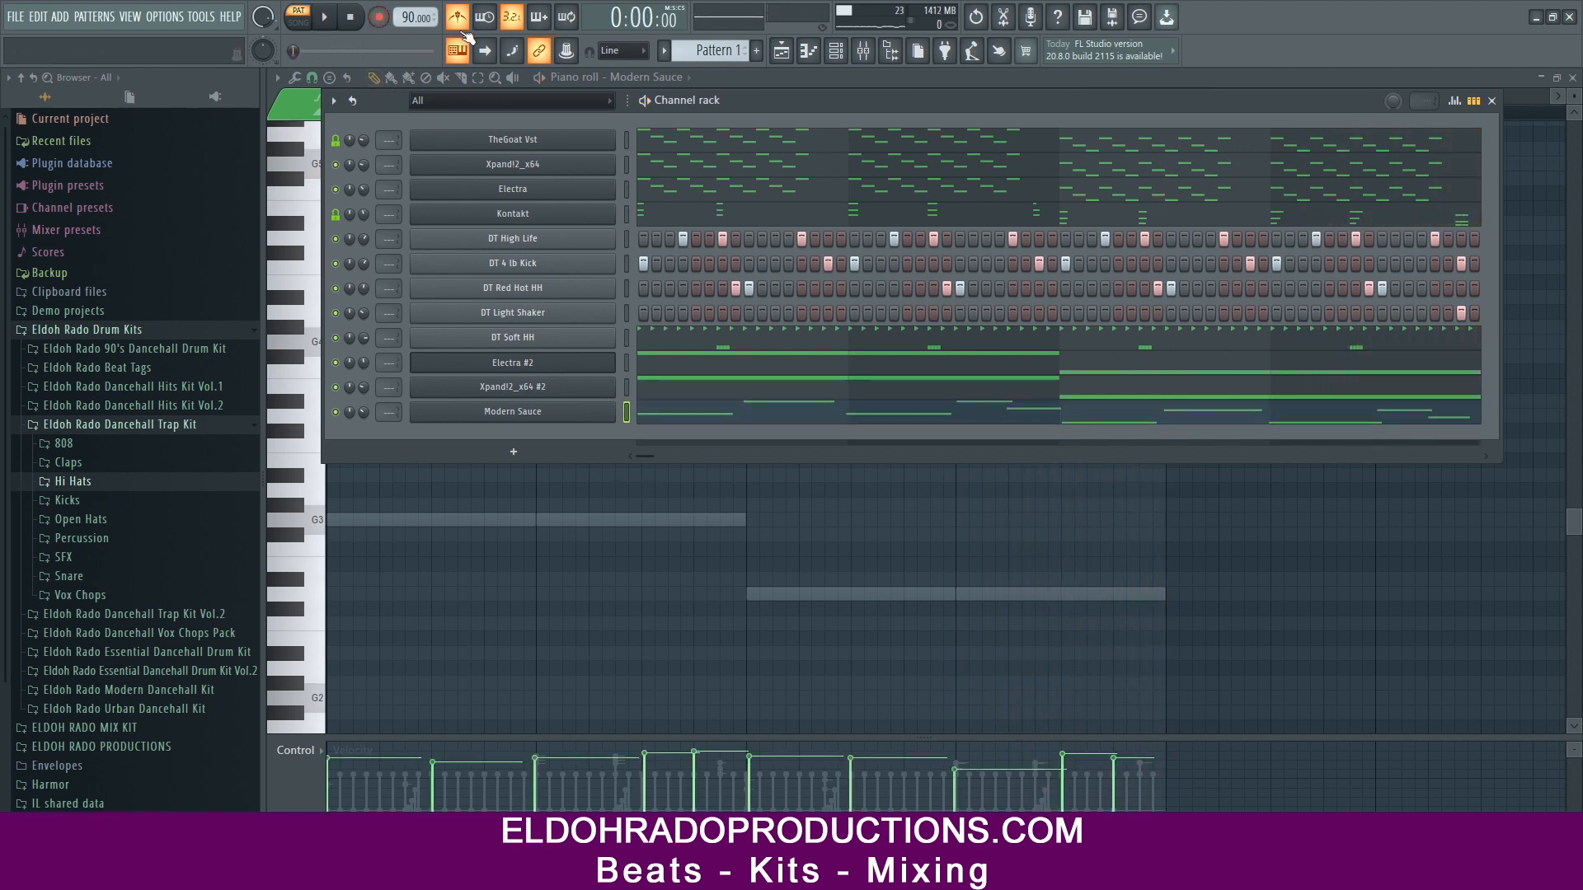
Step: Quantize all the recorded Modern Sauce notes to the grid in the piano roll while the pattern plays
key("space")
right_click(612, 410)
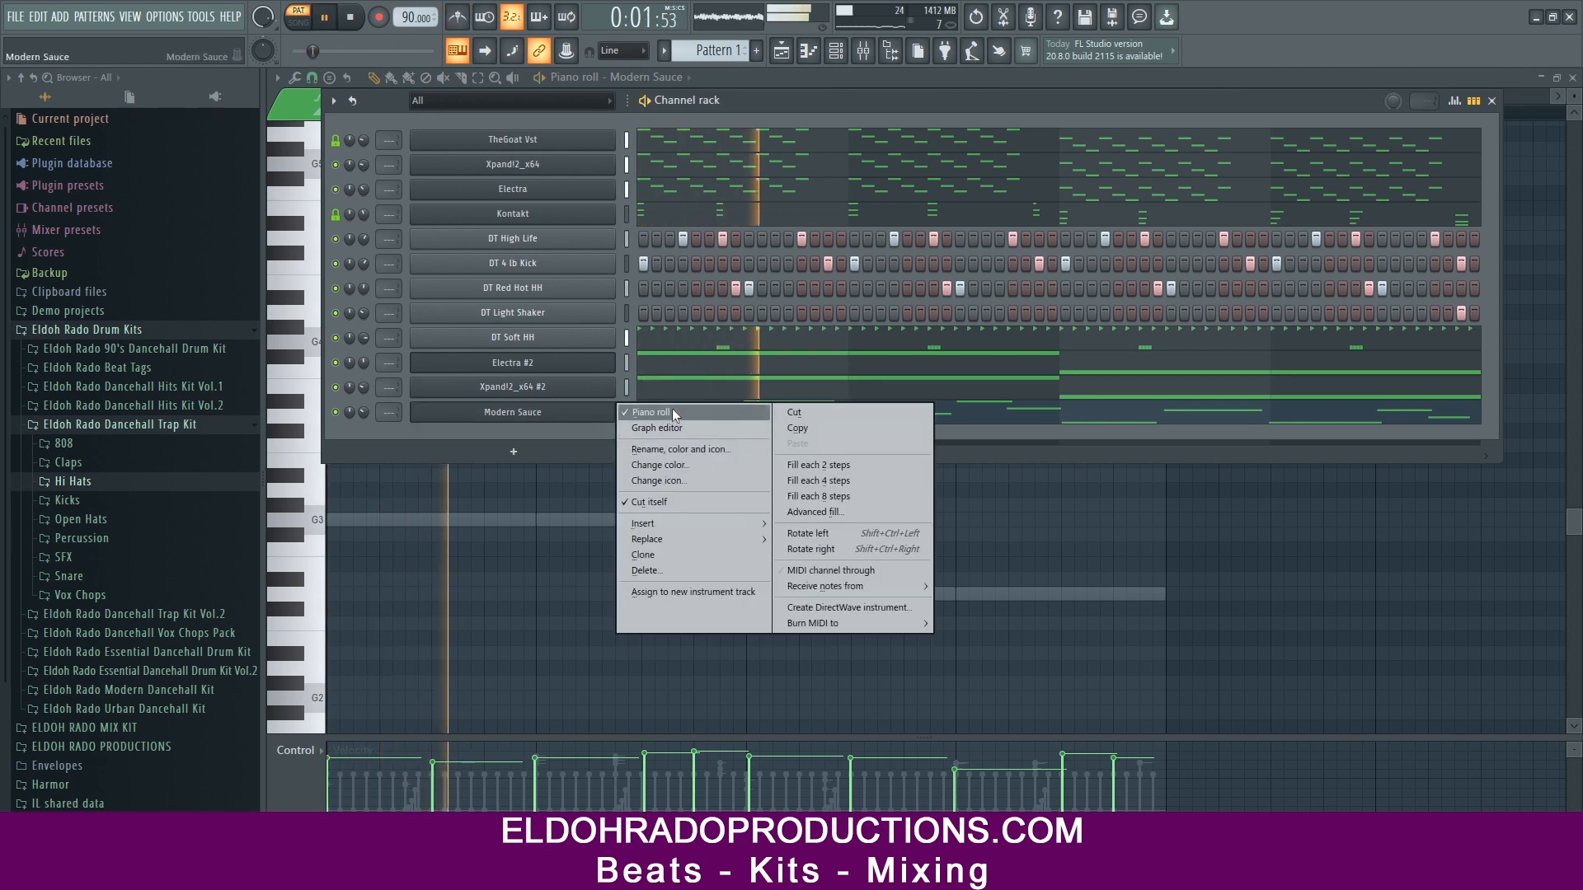
left_click(671, 413)
right_click(559, 414)
left_click(651, 413)
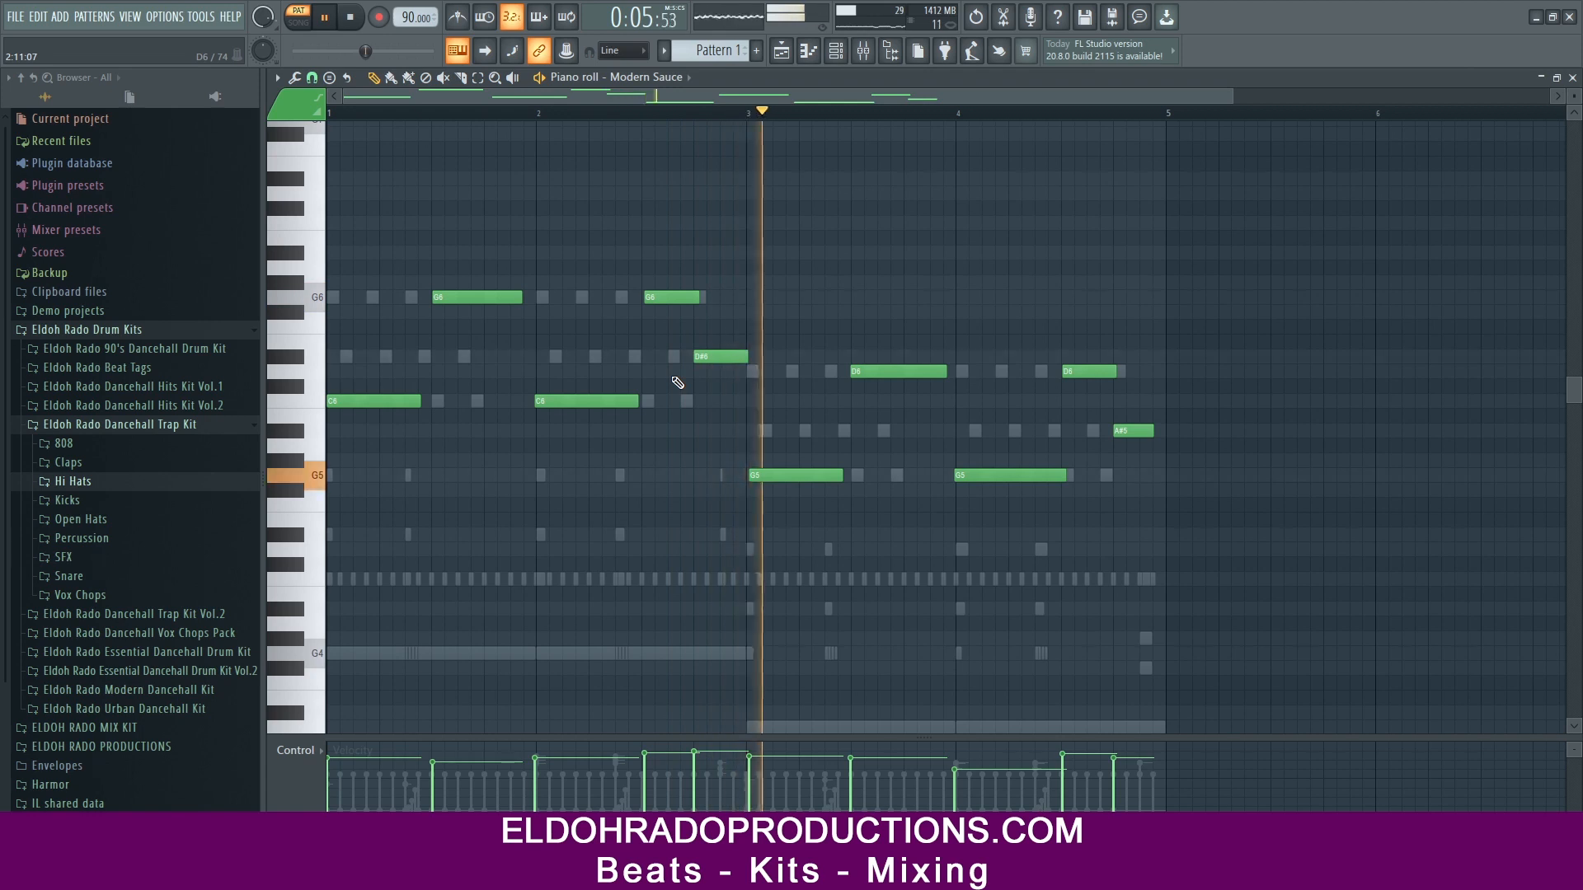
key("ctrl+a")
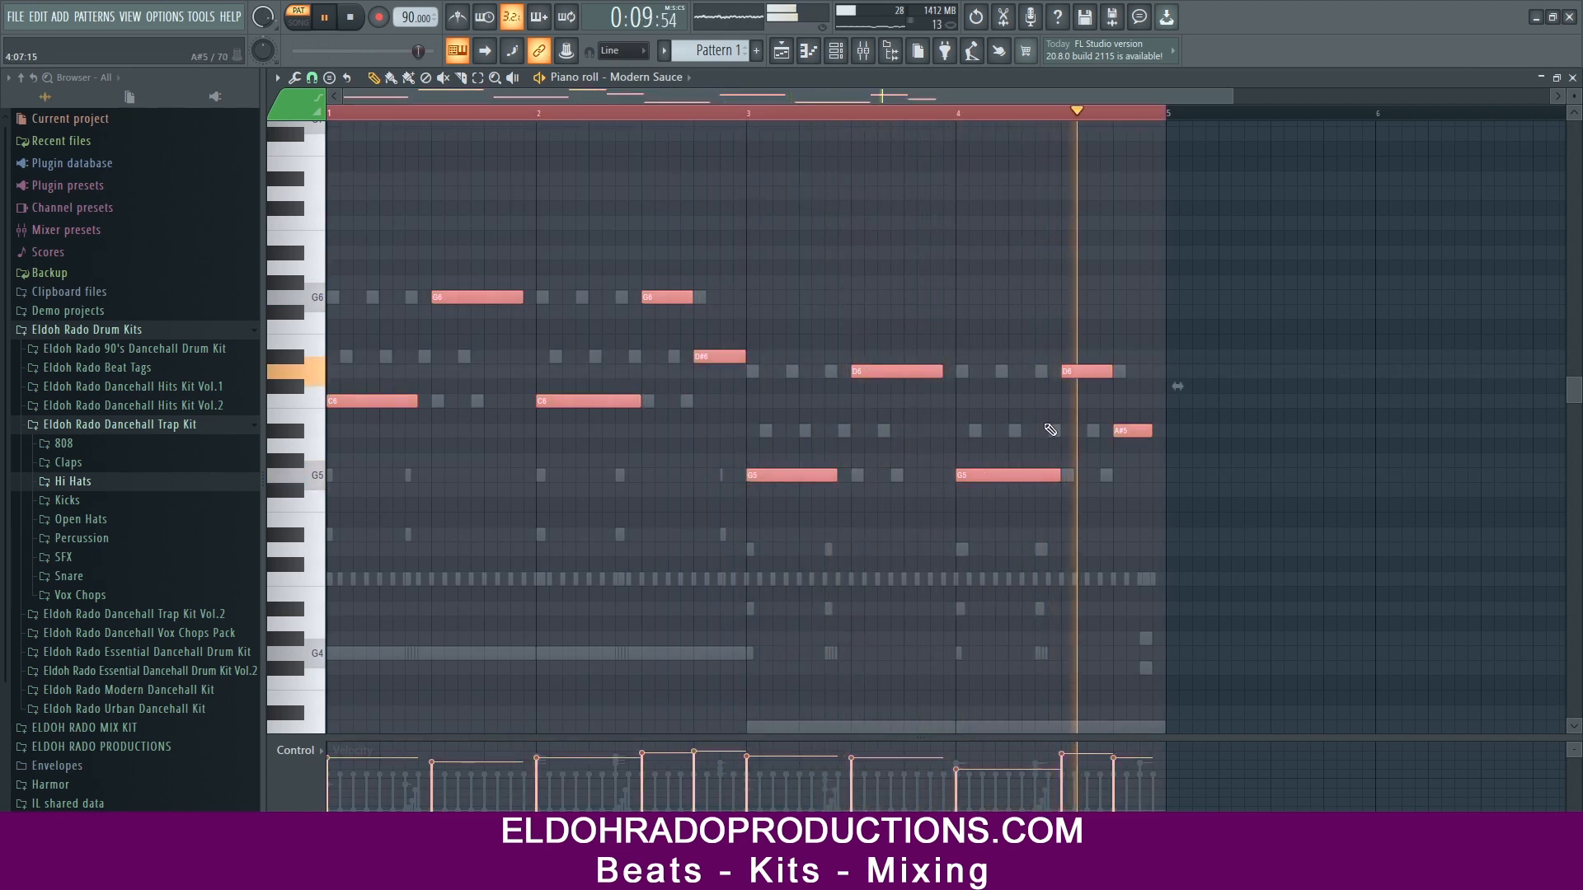
key("ctrl+d")
Step: Lengthen the final A#5 note to the end of bar 4 and the first G6 note to the start of bar 2
left_click_drag(1148, 431, 1161, 433)
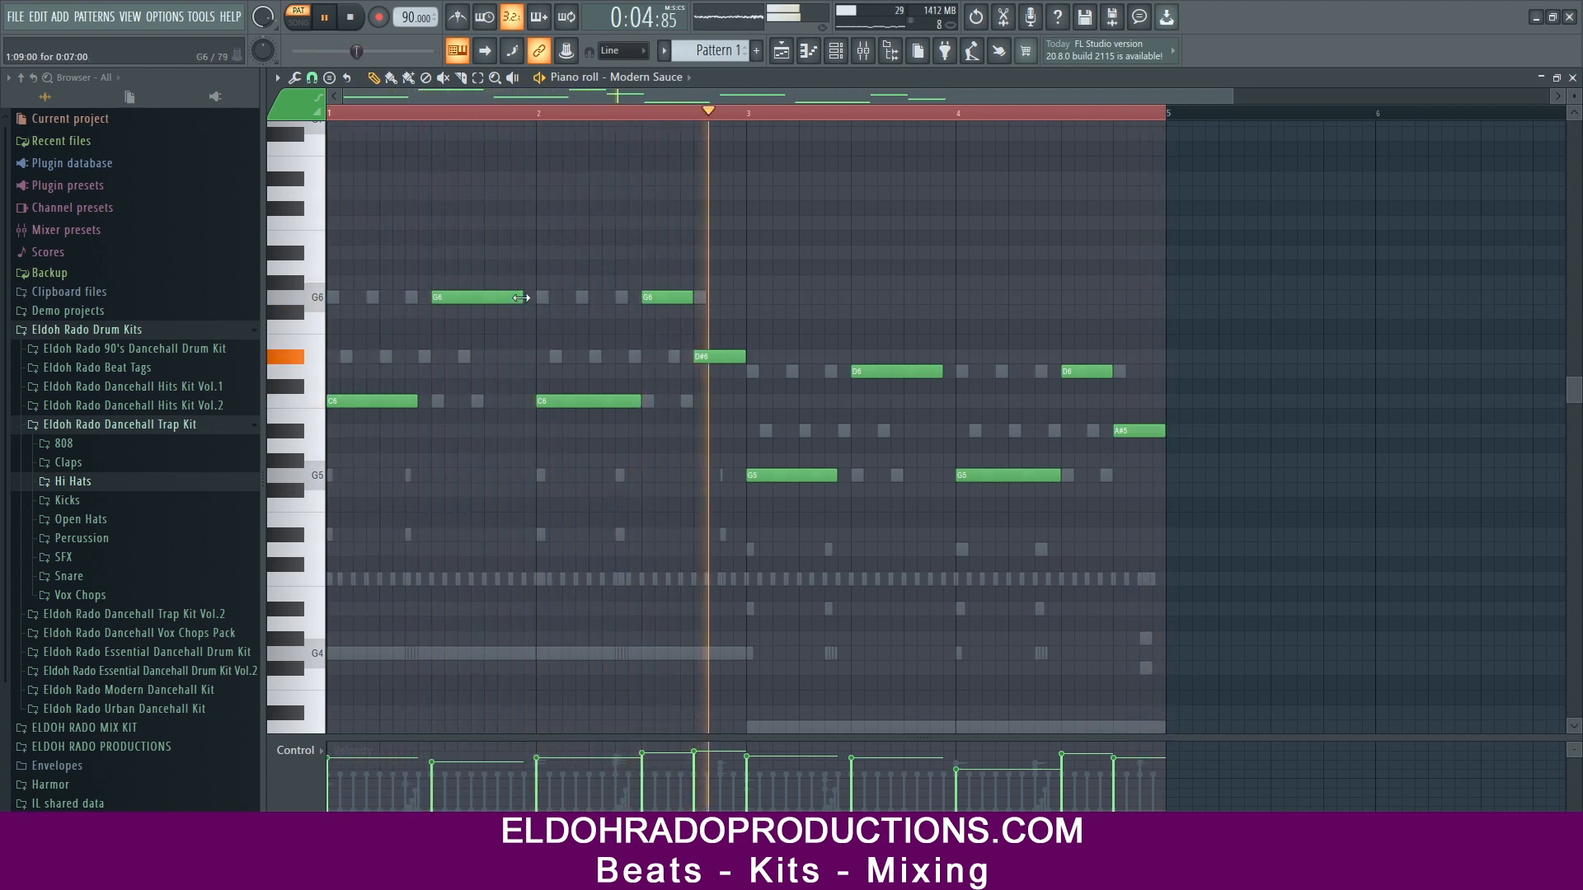
left_click_drag(520, 297, 529, 295)
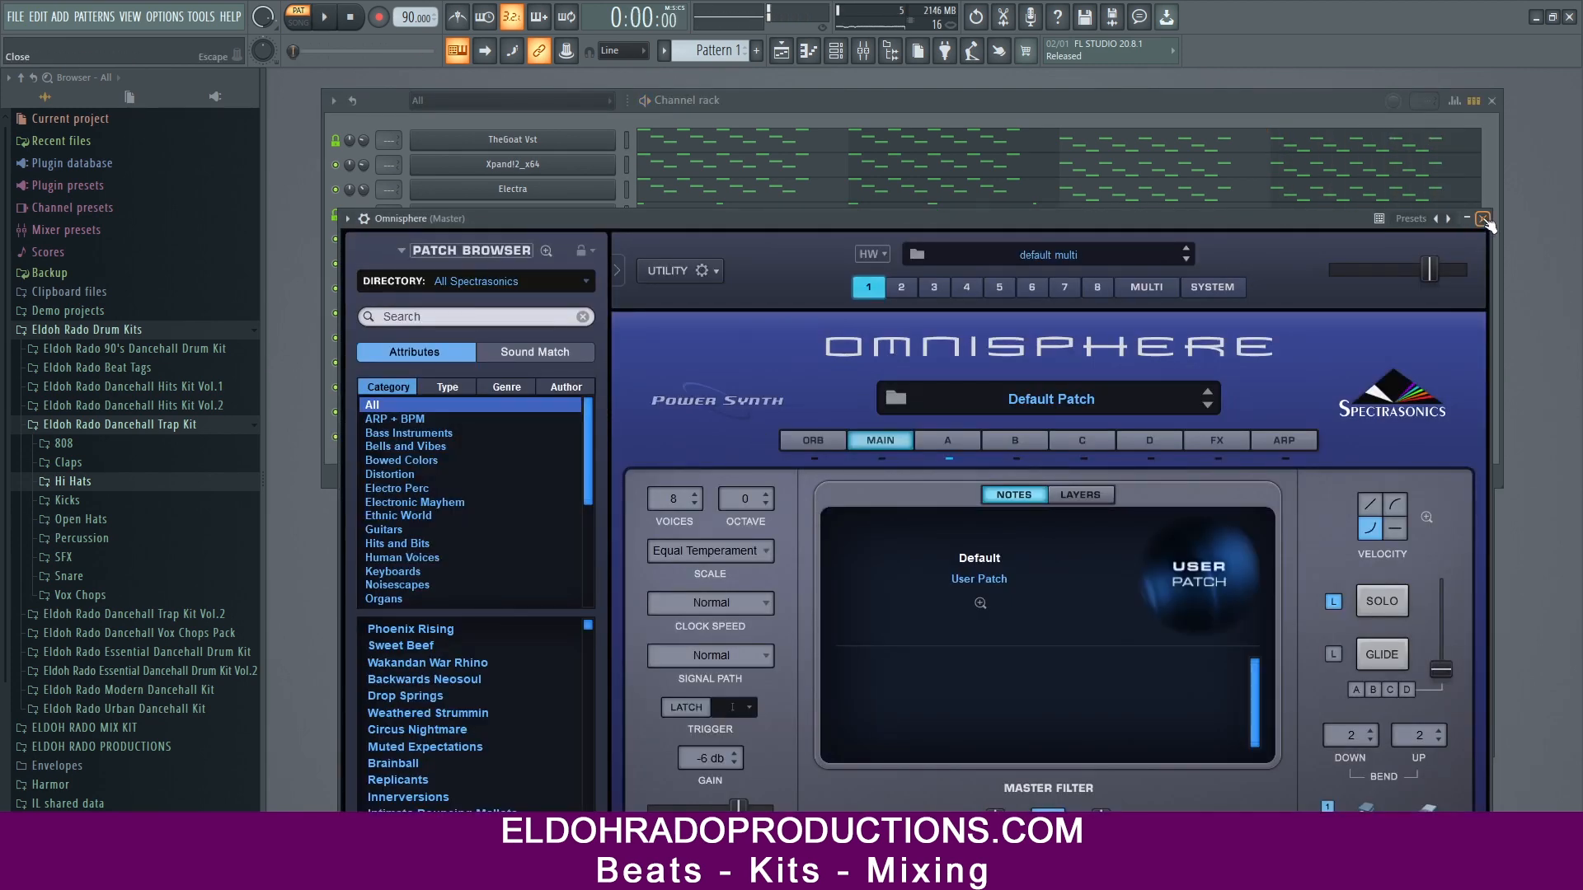
Step: Close the Omnisphere window and review the edited Modern Sauce notes in the piano roll
left_click(1483, 219)
right_click(606, 408)
left_click(634, 412)
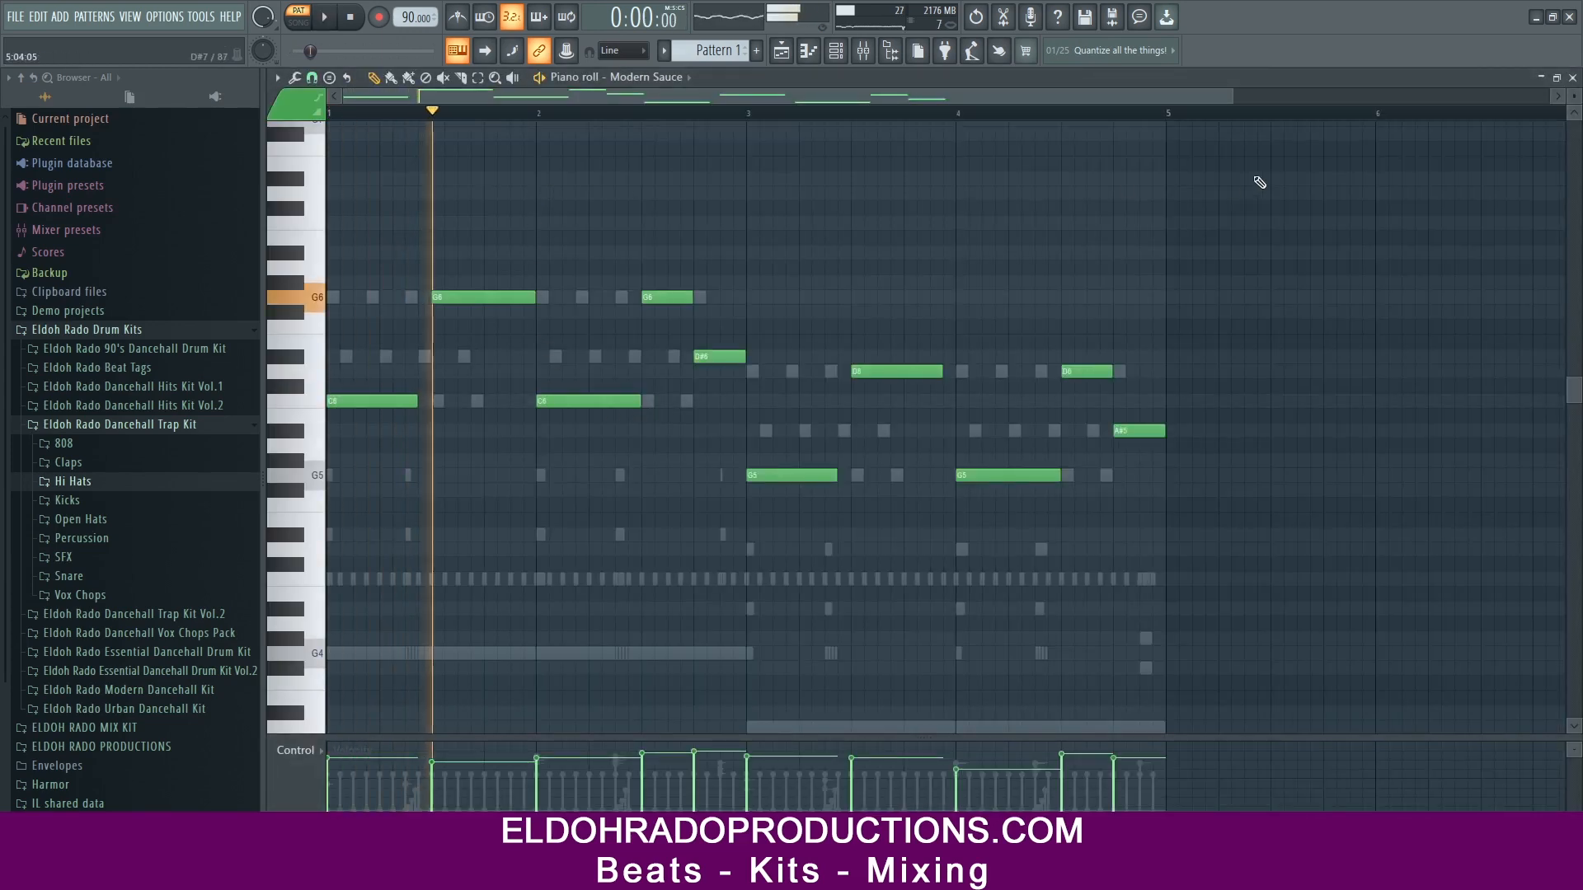
left_click(1573, 78)
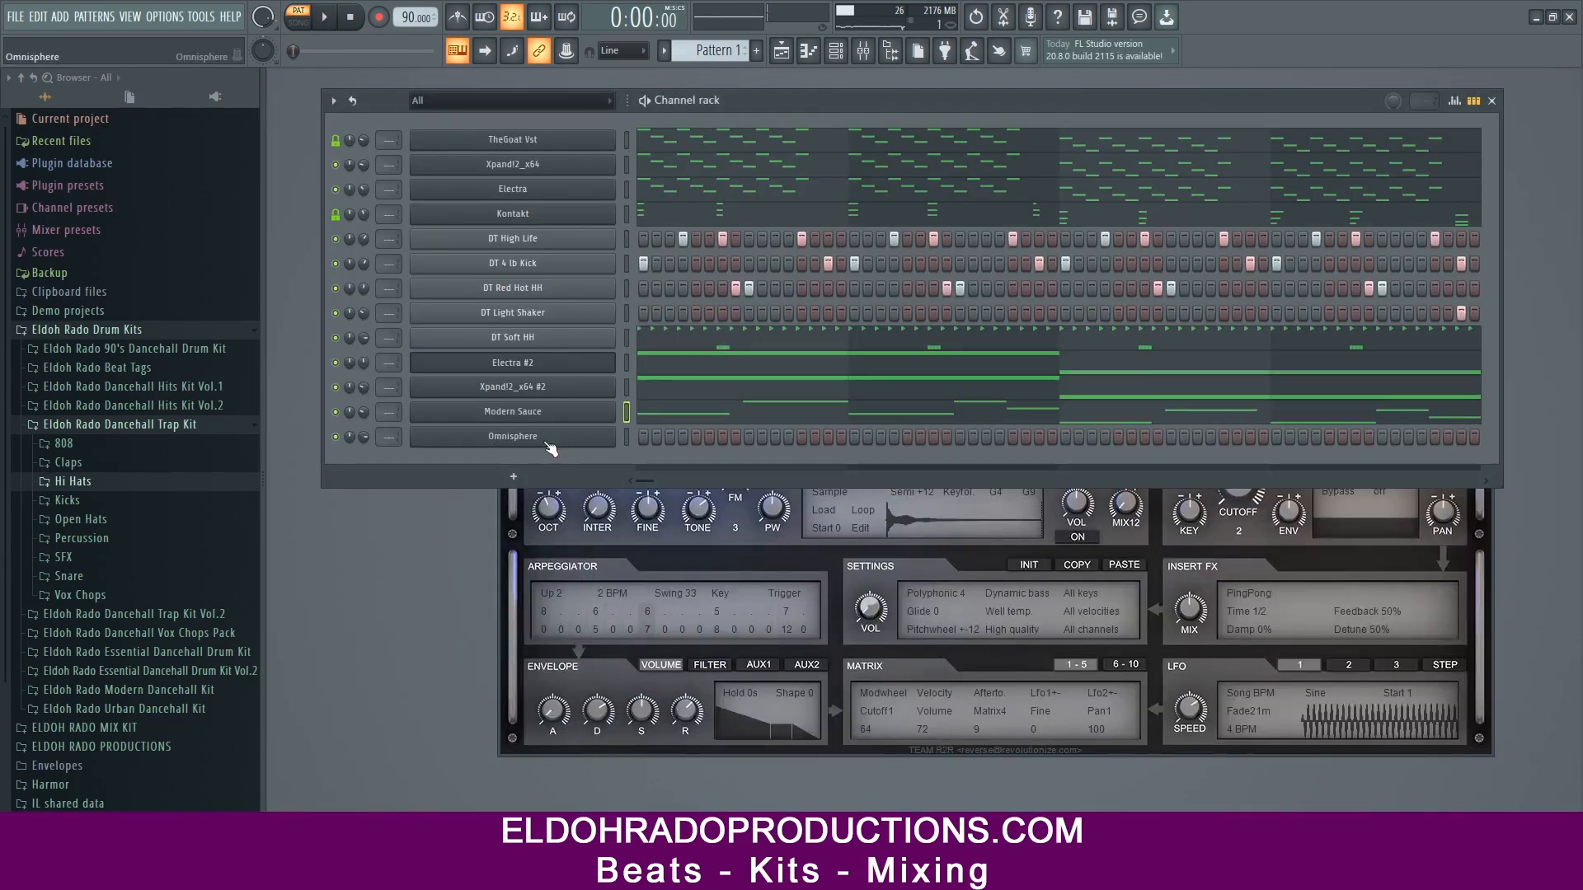
Step: Set Omnisphere's patch directory to the Trilian Library, expand the full patch browser, and reposition the plugin window so it fits on screen
left_click(503, 439)
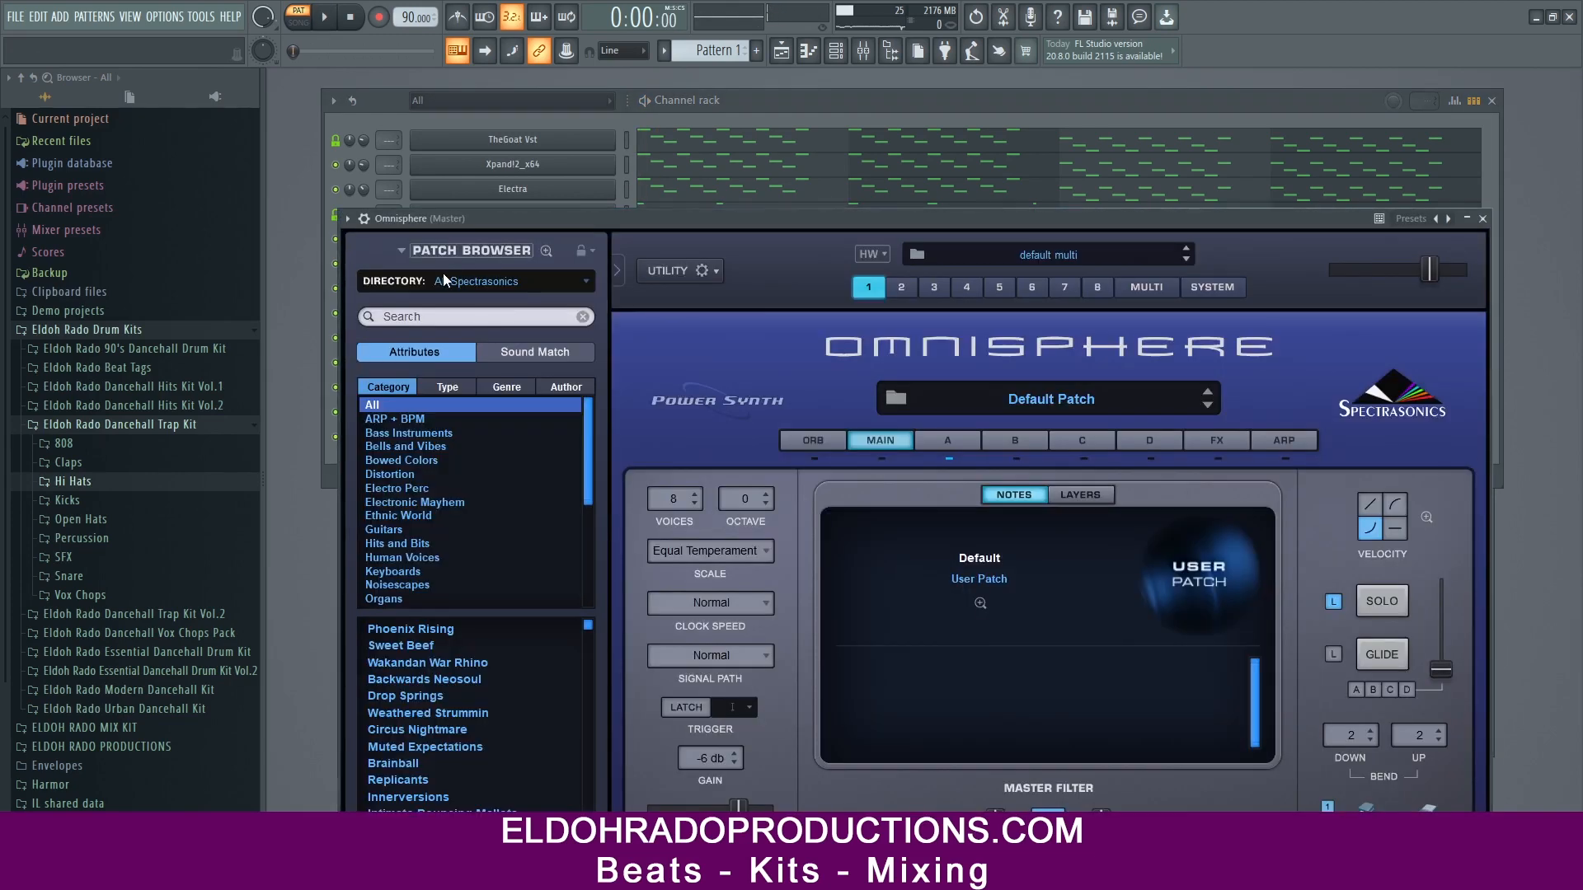
left_click(457, 280)
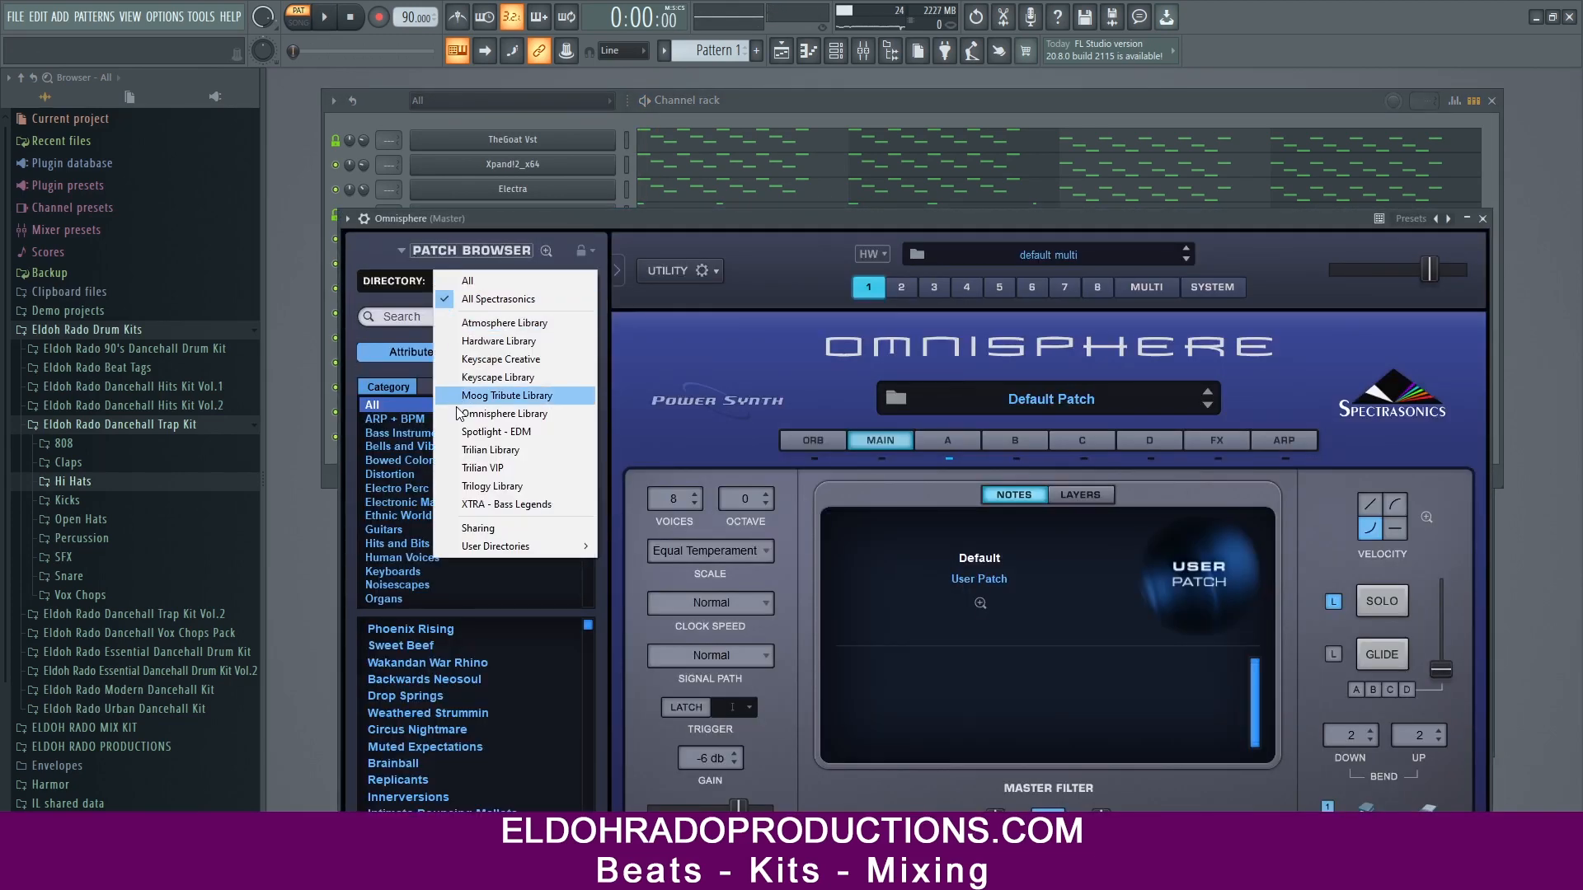
left_click(471, 448)
left_click(468, 250)
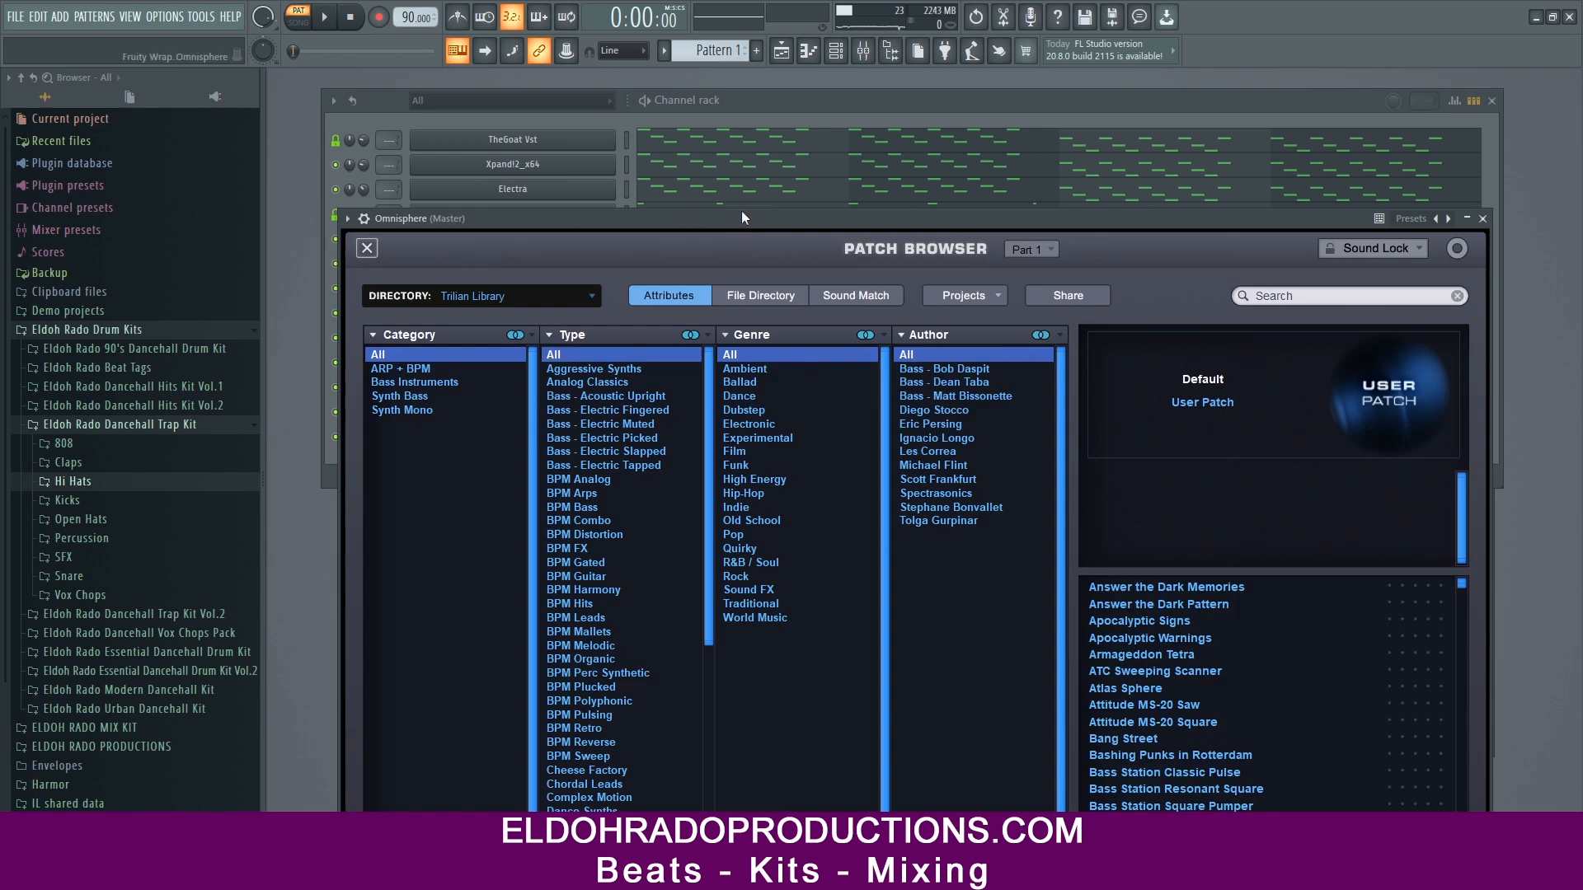
left_click_drag(740, 217, 679, 96)
Step: Look through the Trilian Library patch list for a suitable bass sound, checking the rated patches
scroll(1176, 519, "down", 8)
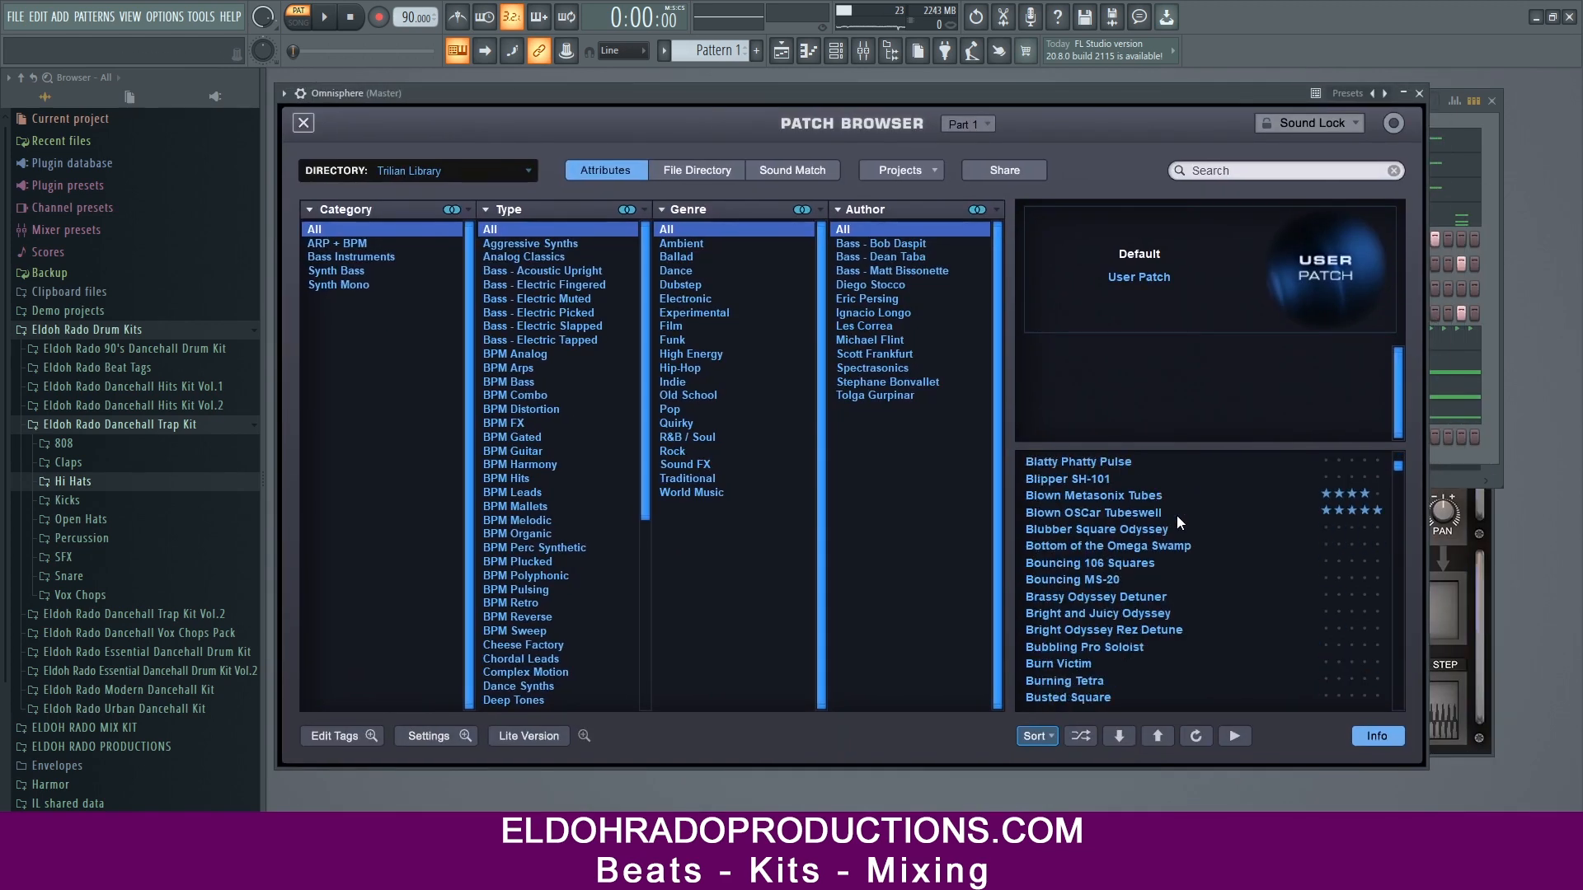
scroll(1176, 516, "down", 7)
scroll(1175, 516, "up", 9)
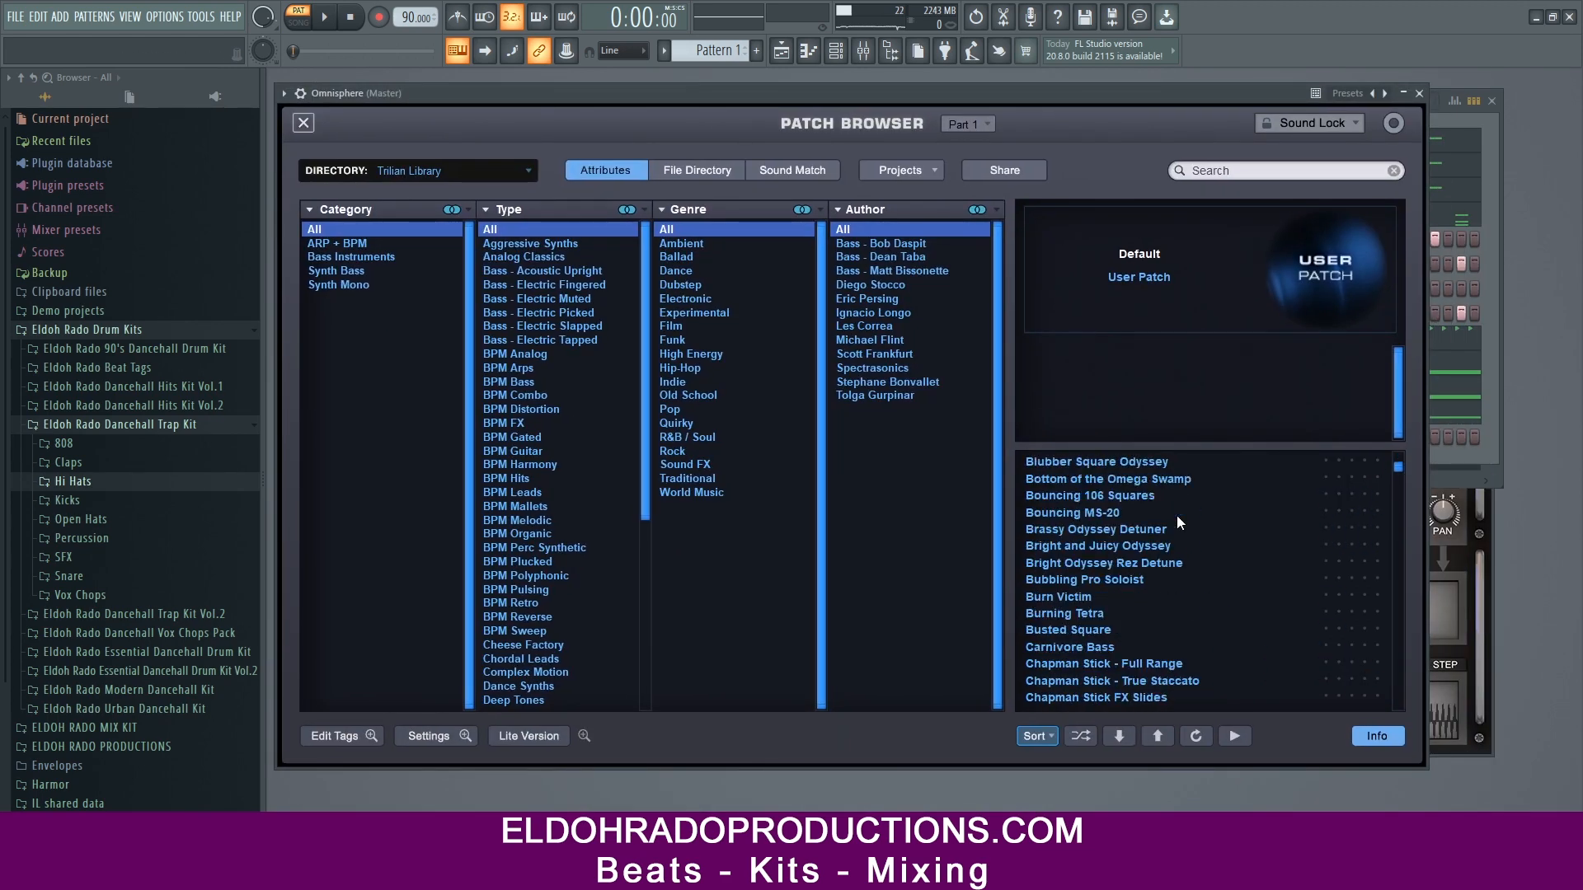
scroll(1175, 517, "up", 1)
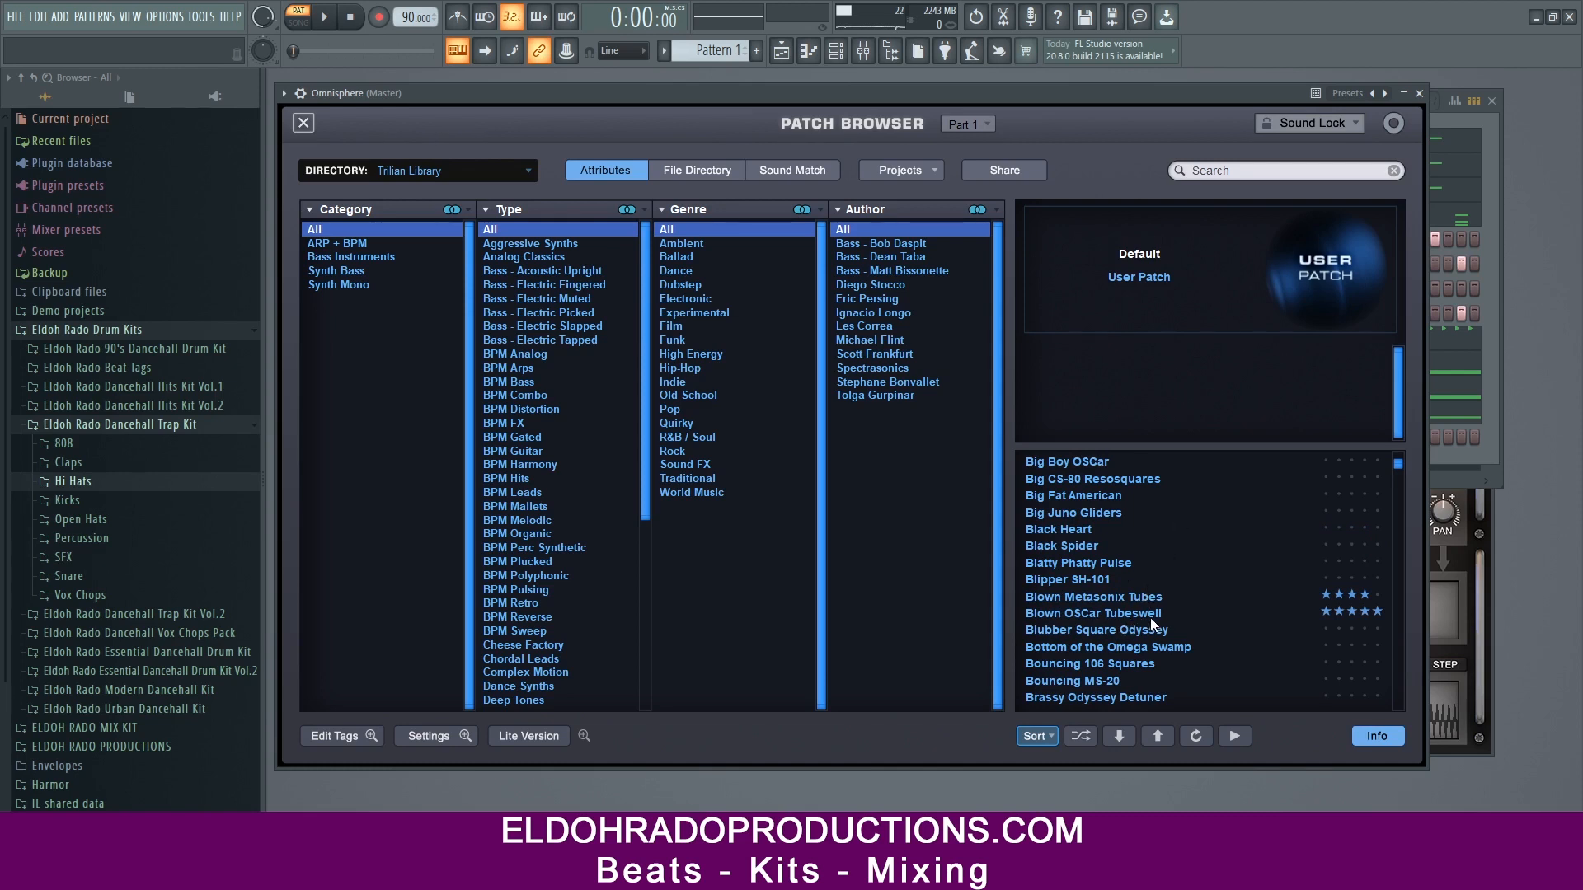
scroll(1151, 612, "up", 3)
scroll(1086, 566, "up", 4)
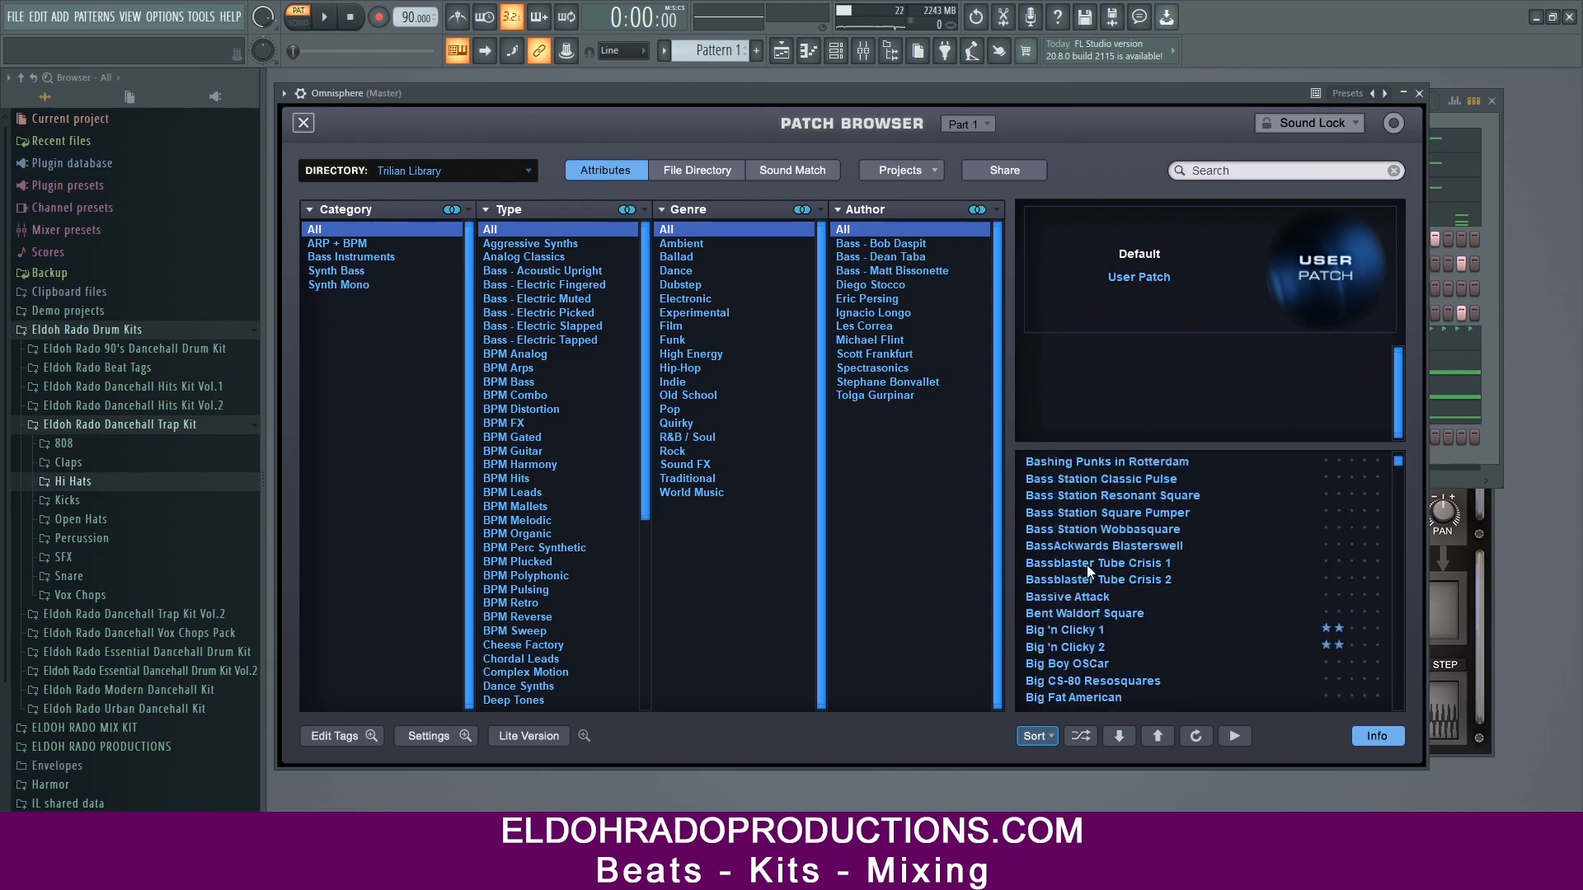
scroll(1087, 566, "down", 15)
scroll(1086, 566, "down", 10)
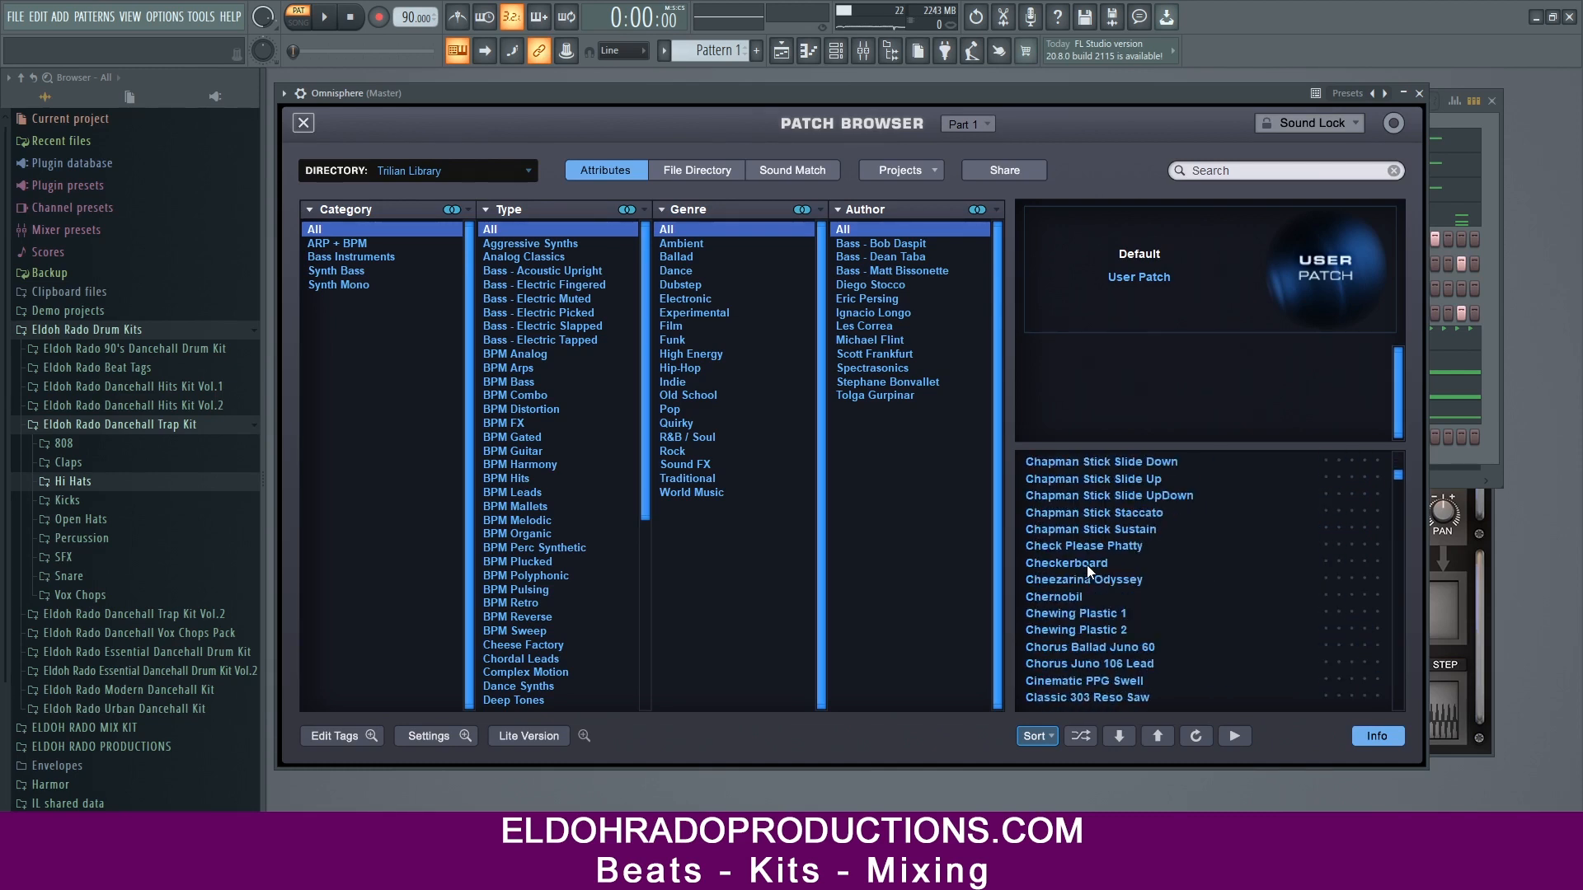
scroll(1087, 566, "down", 2)
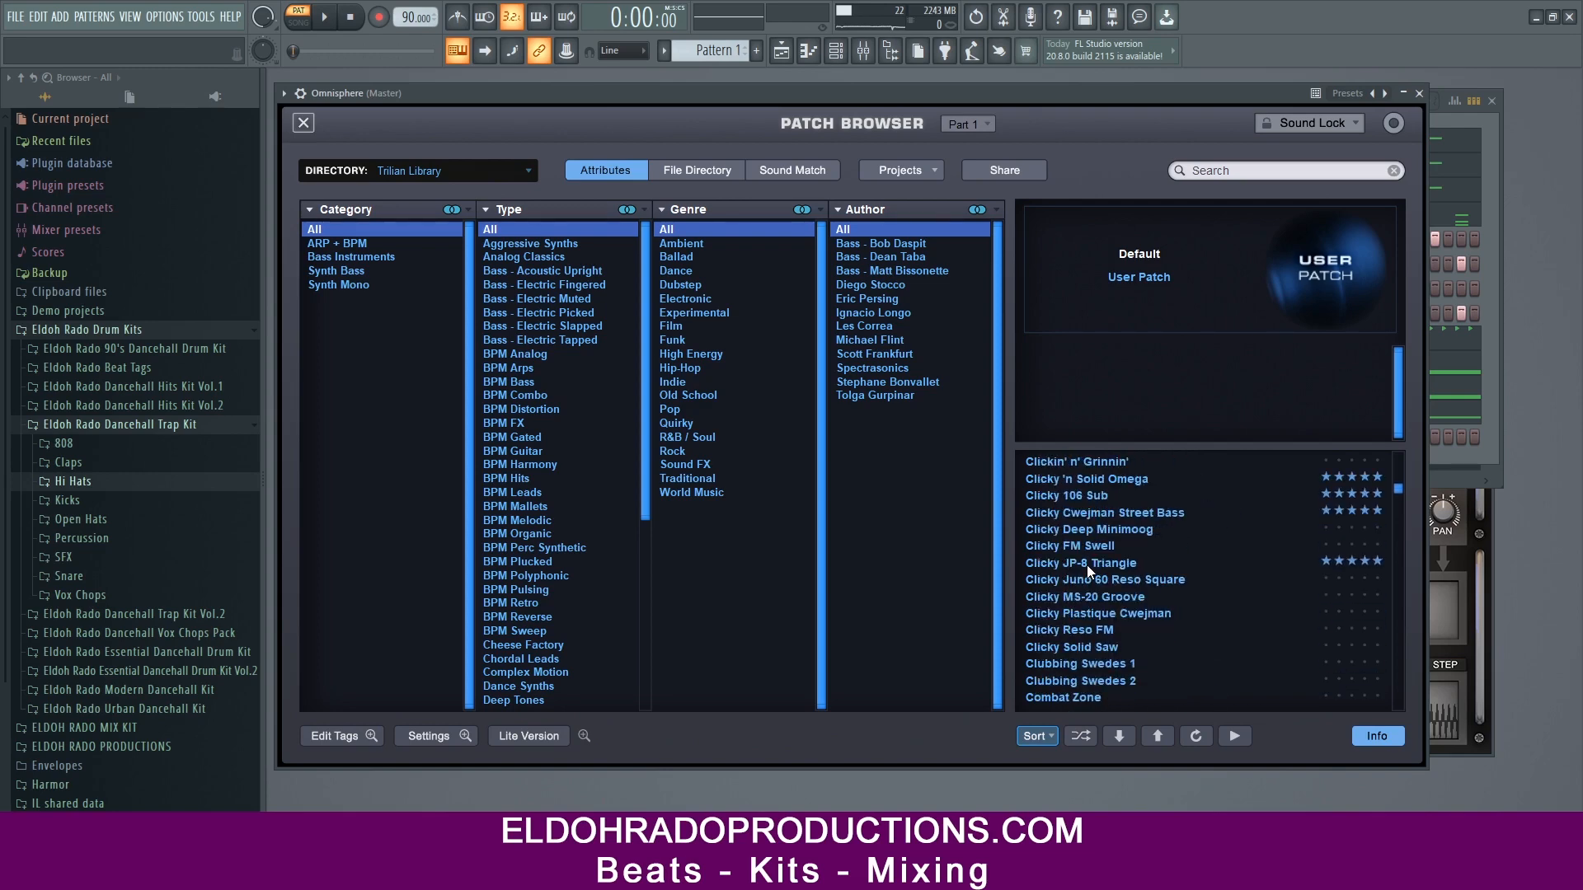
Step: Filter the patches to the Synth Bass category, load Clicky 106 Sub, and reopen Omnisphere in its main view
left_click(355, 271)
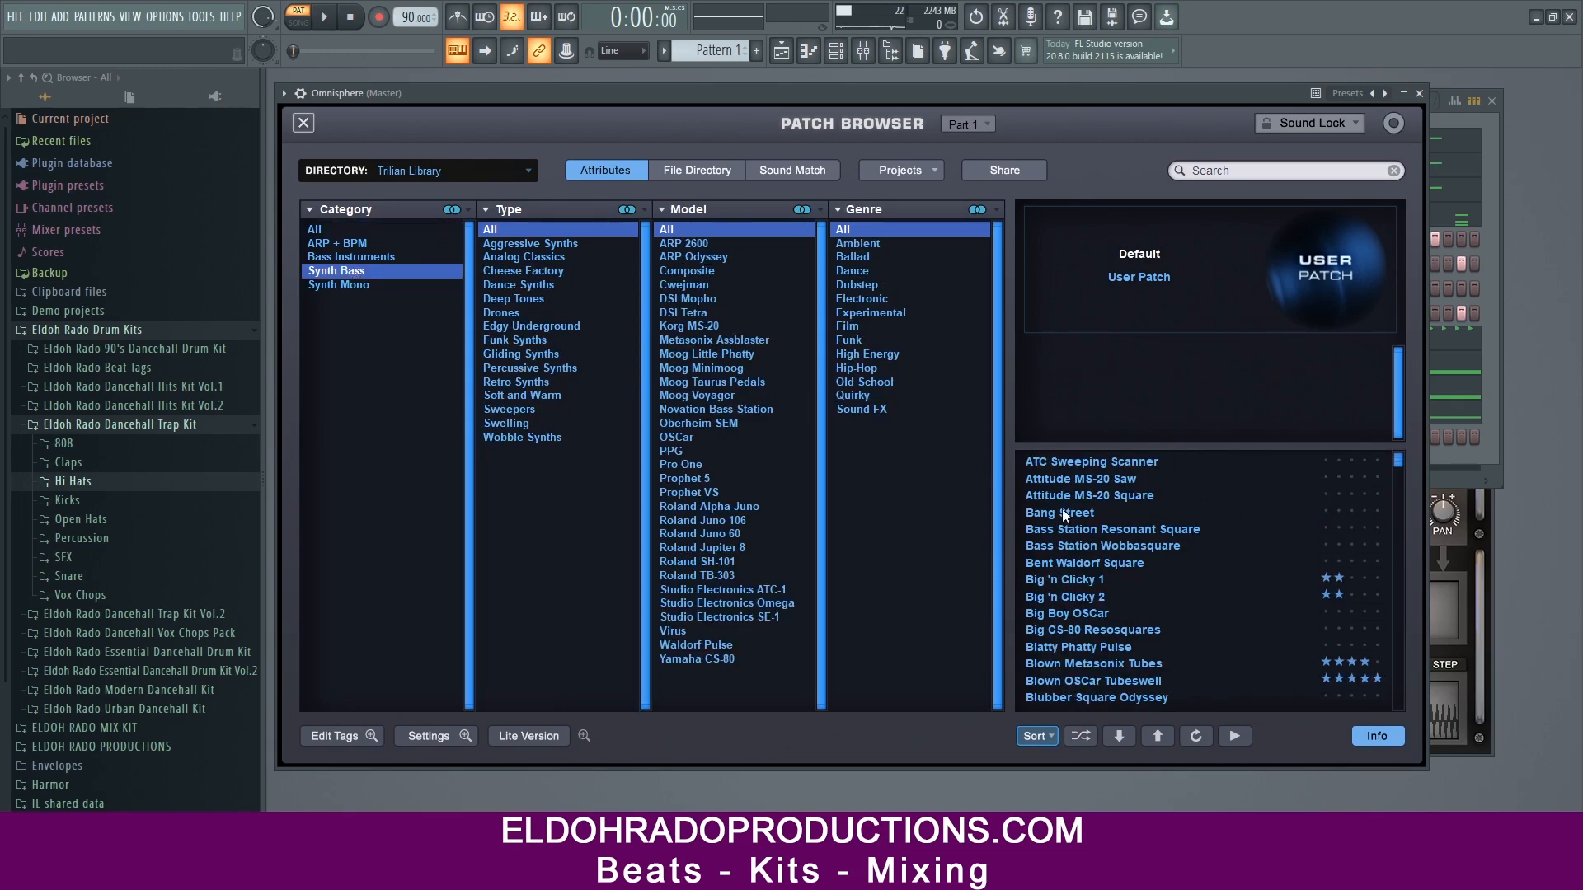
scroll(1121, 652, "down", 2)
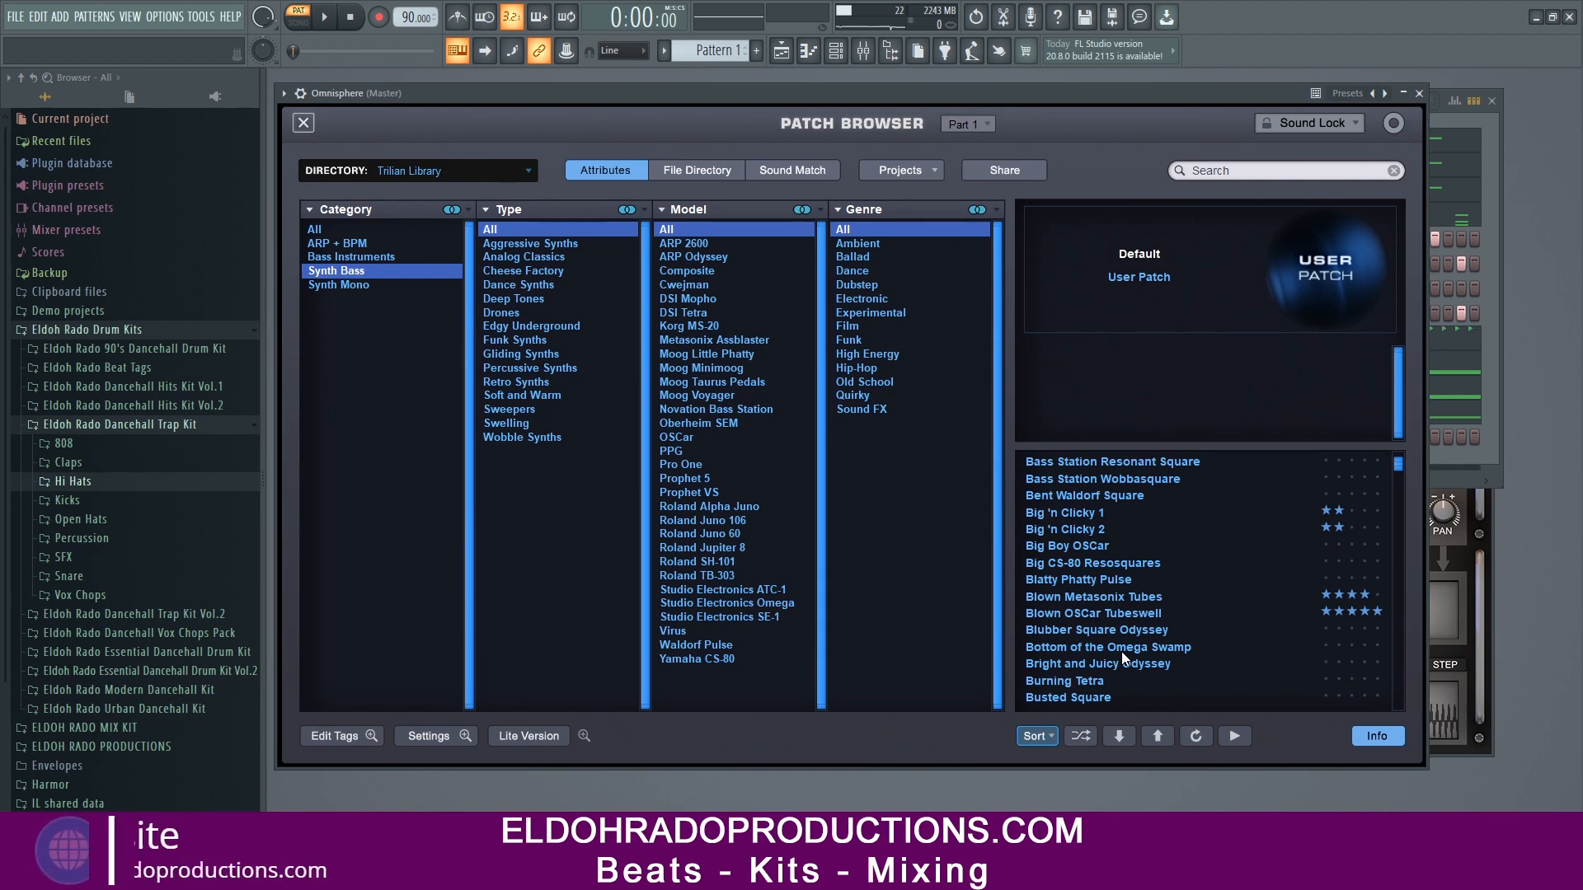
scroll(1080, 635, "down", 4)
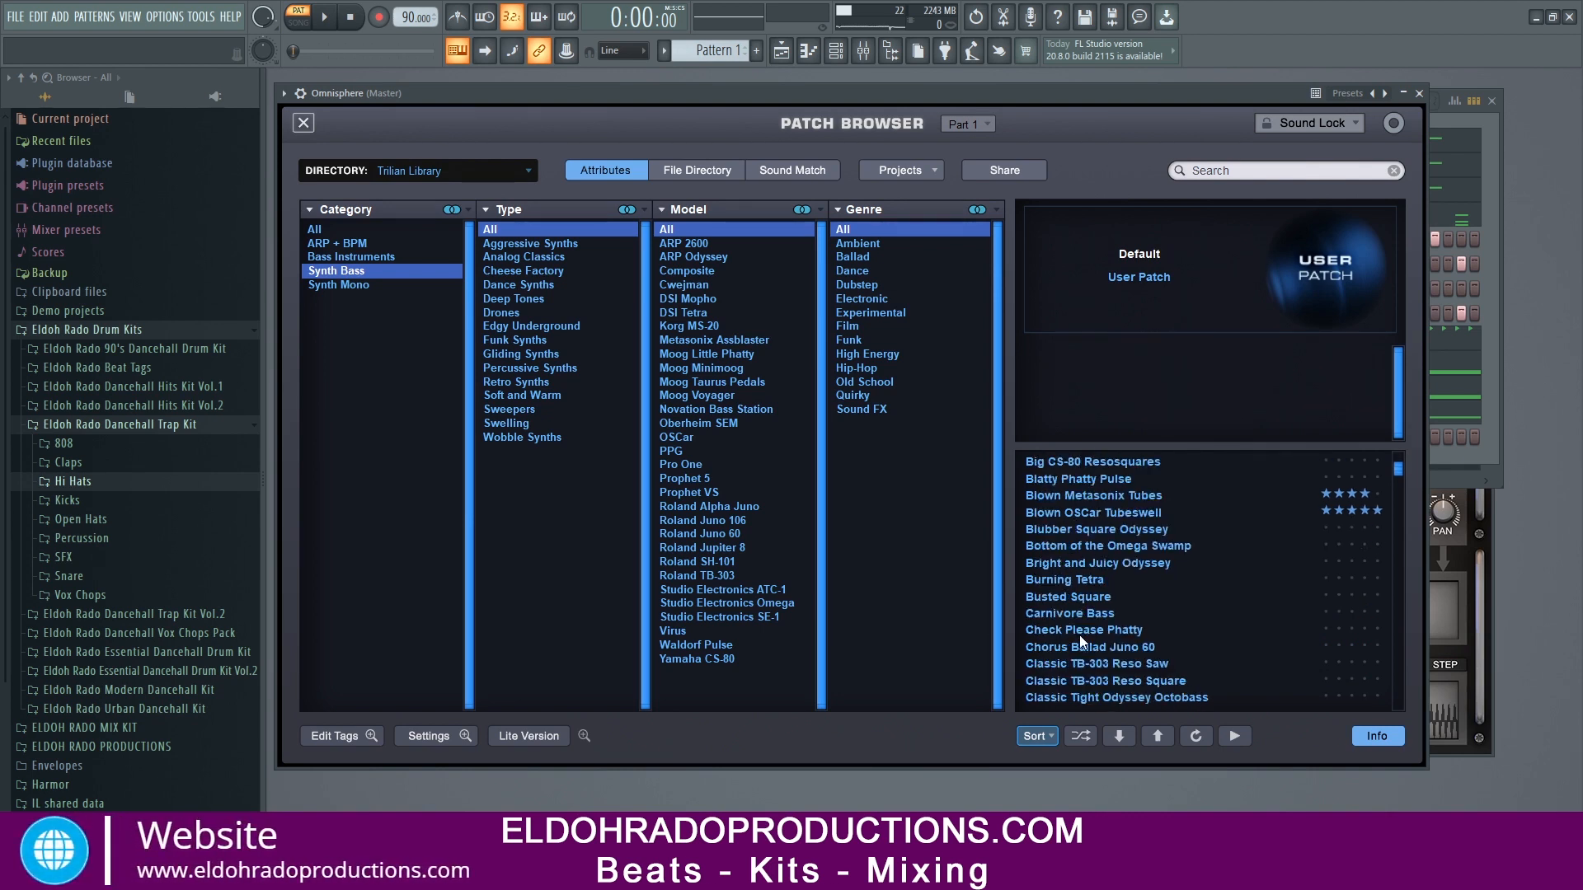
scroll(1080, 635, "down", 1)
left_click(1094, 613)
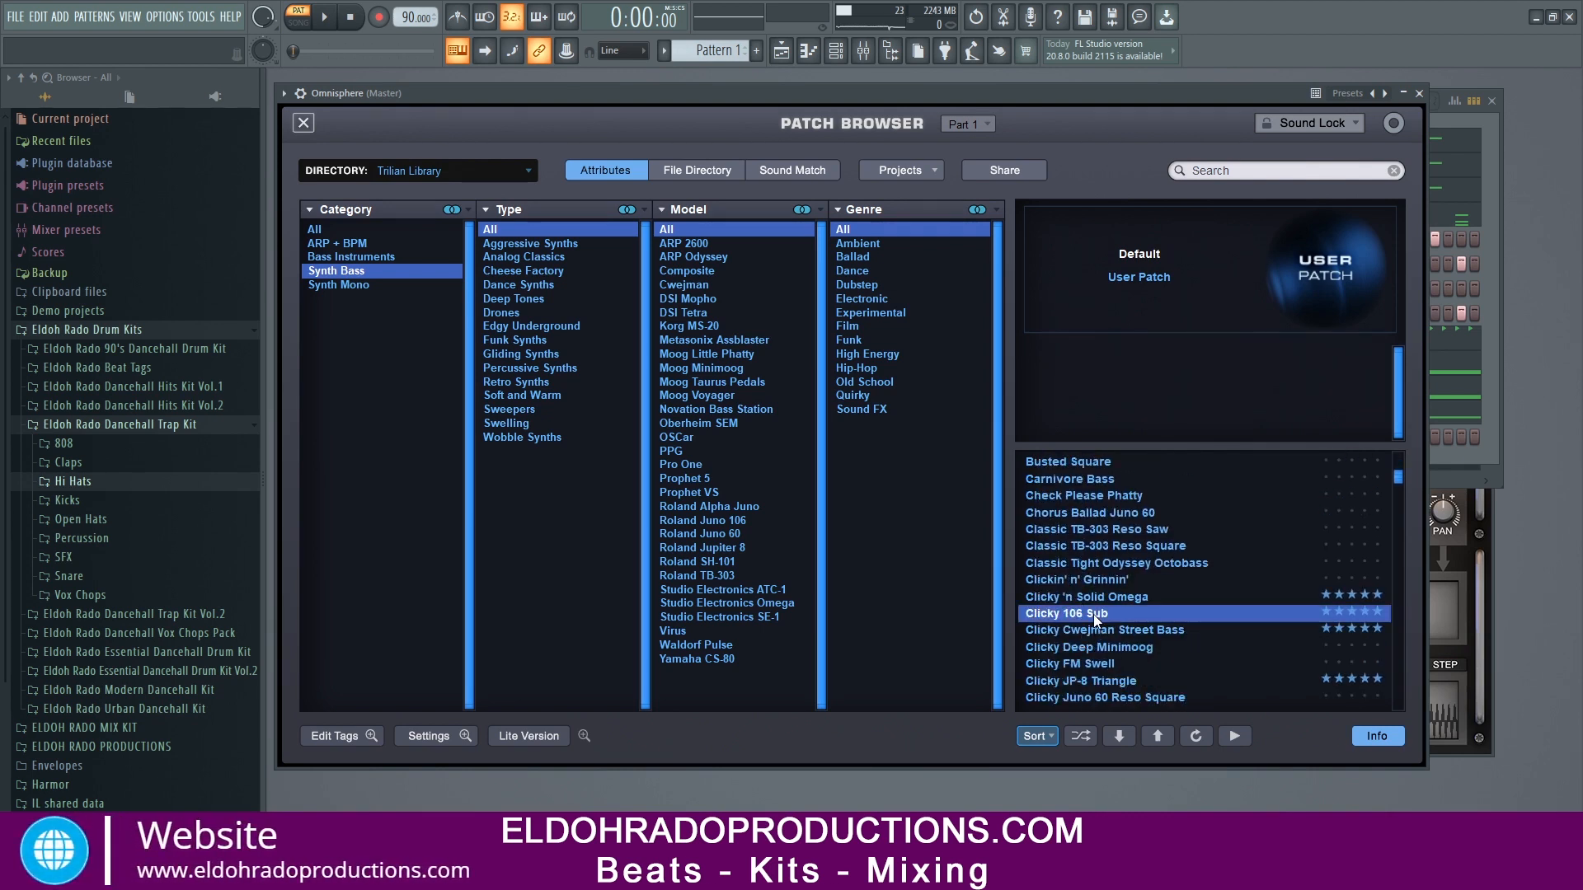
left_click(1419, 93)
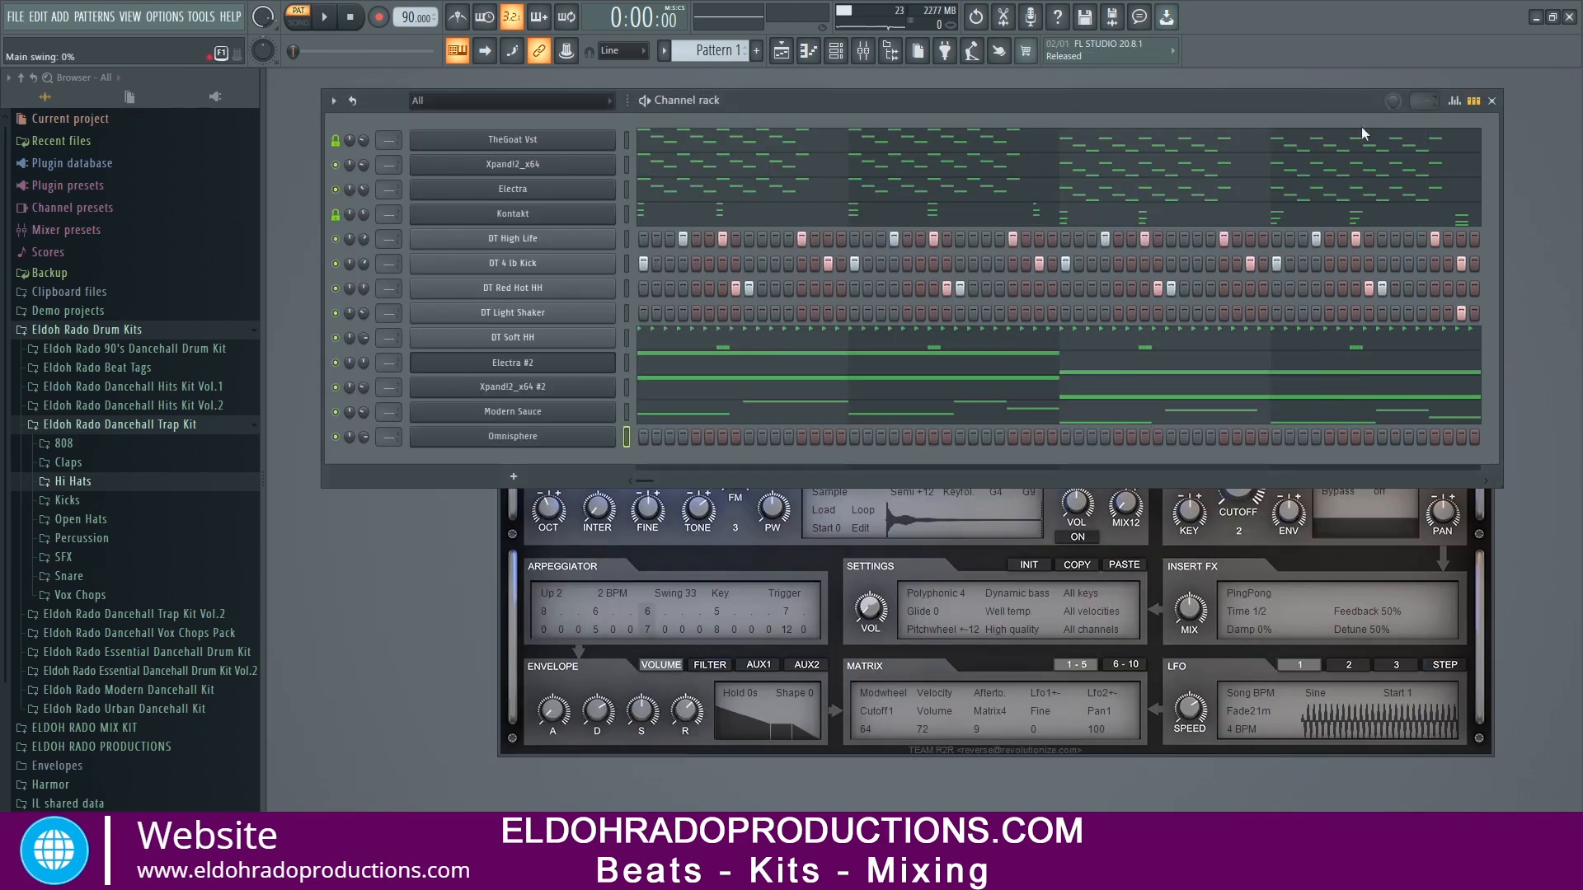
left_click(545, 431)
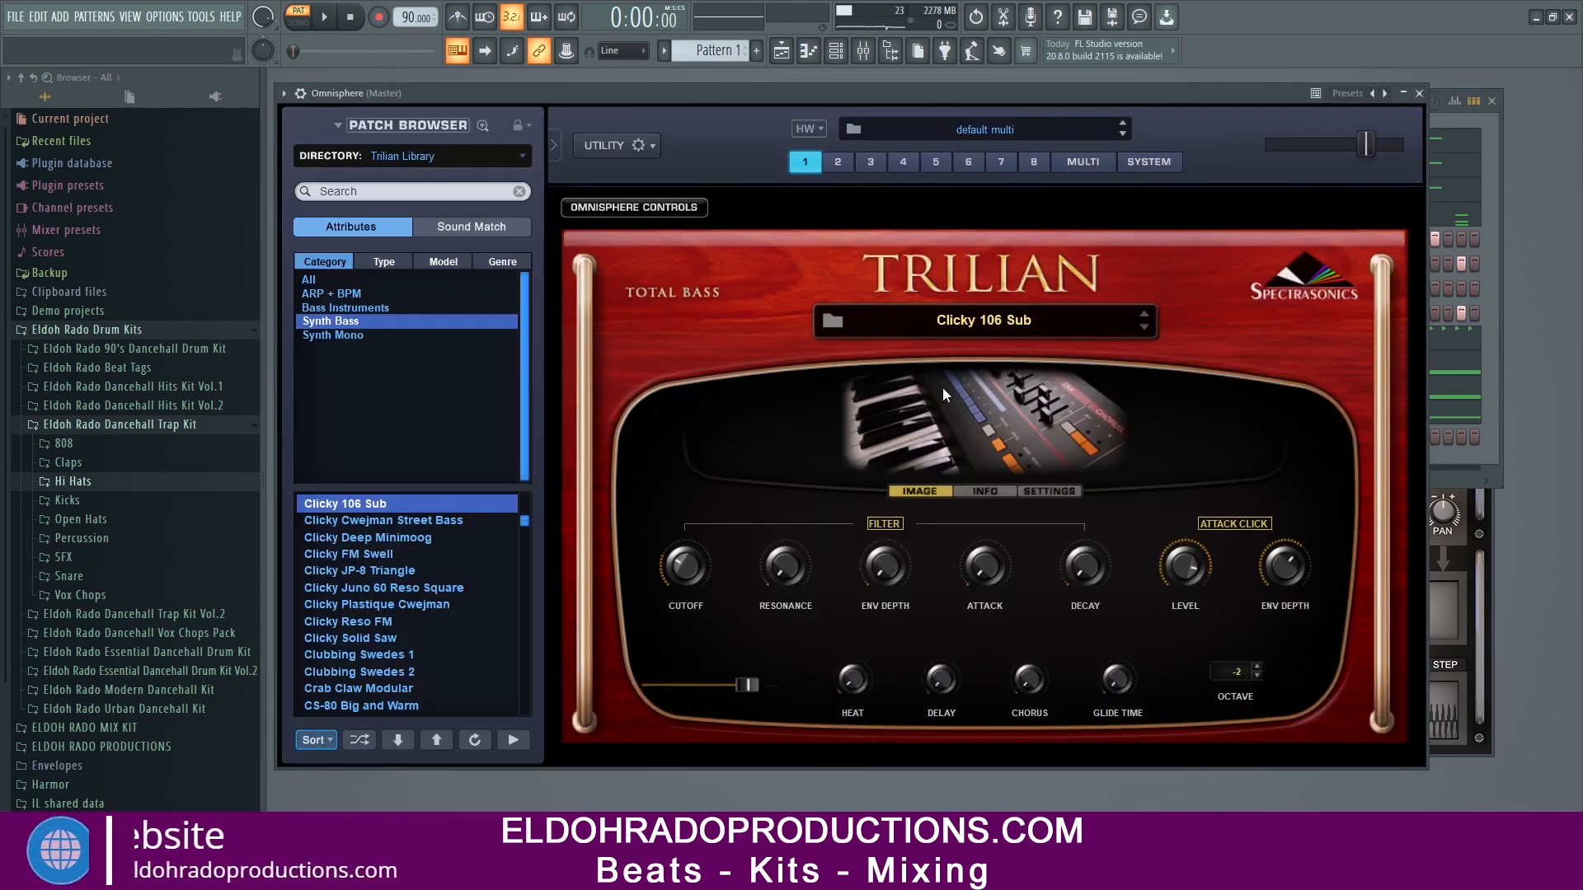